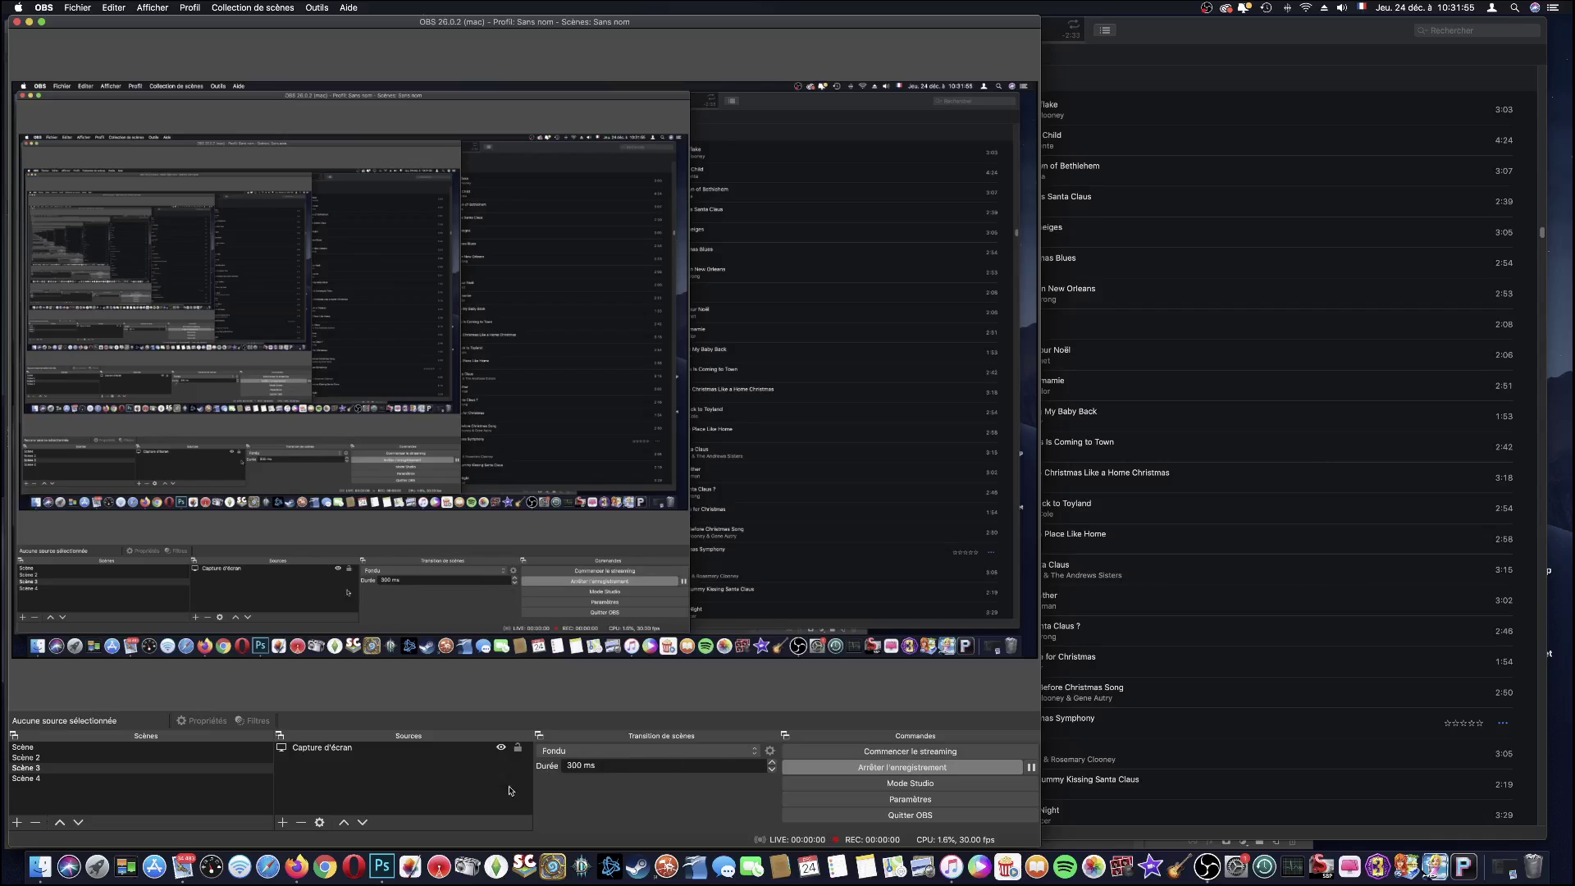
- Switch from OBS to Photoshop's blank portrait document
left_click(381, 867)
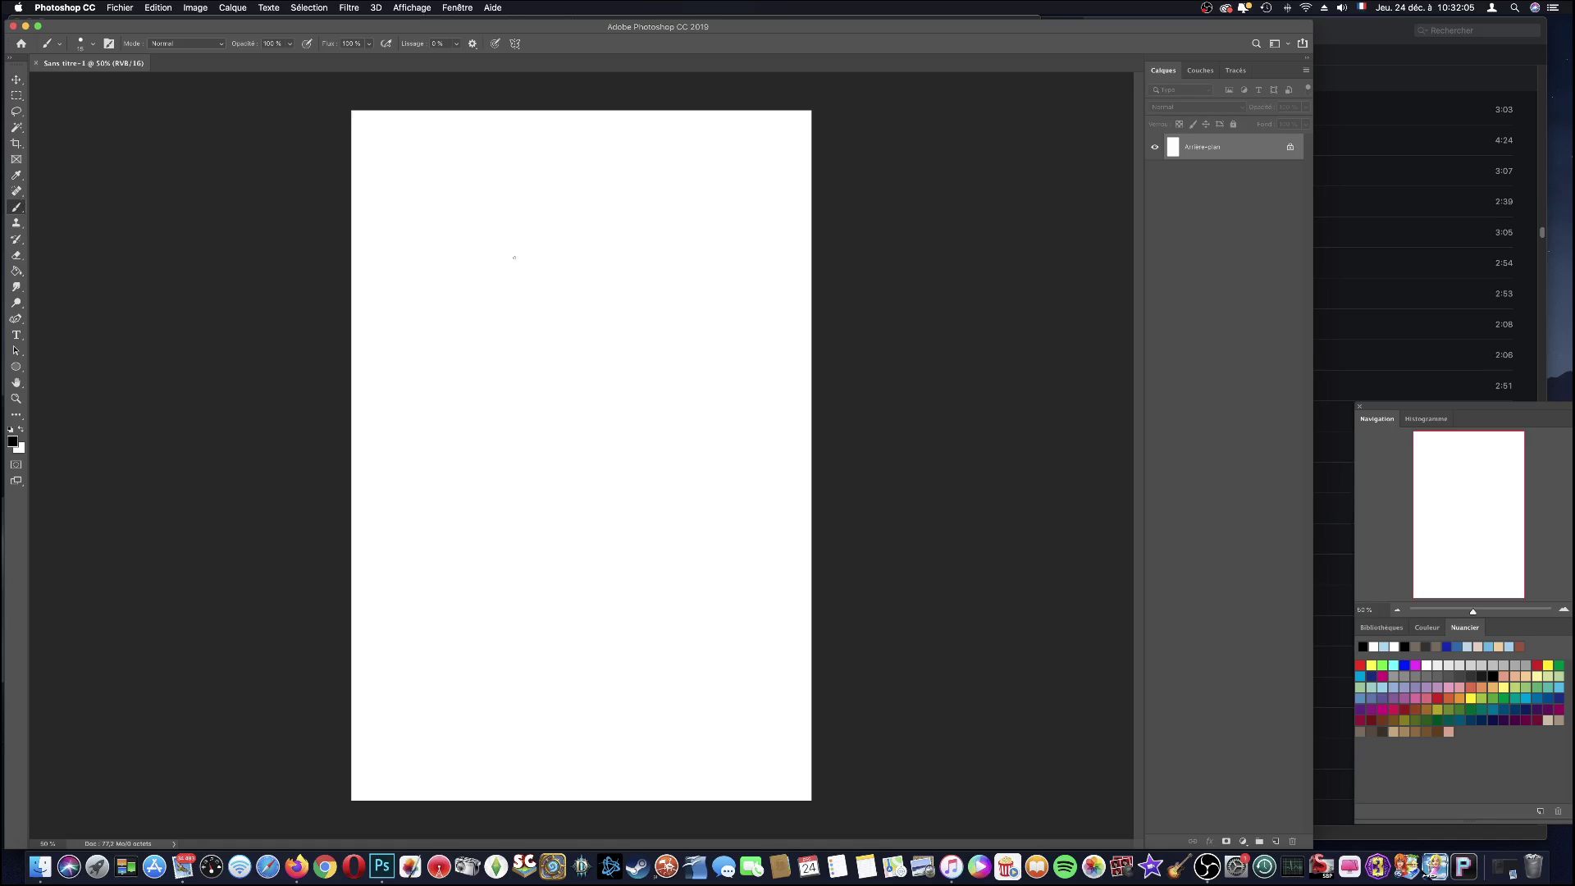
- View the canvas at 100%, frame the top of the page, and paint the first mustache curve
key("super+1")
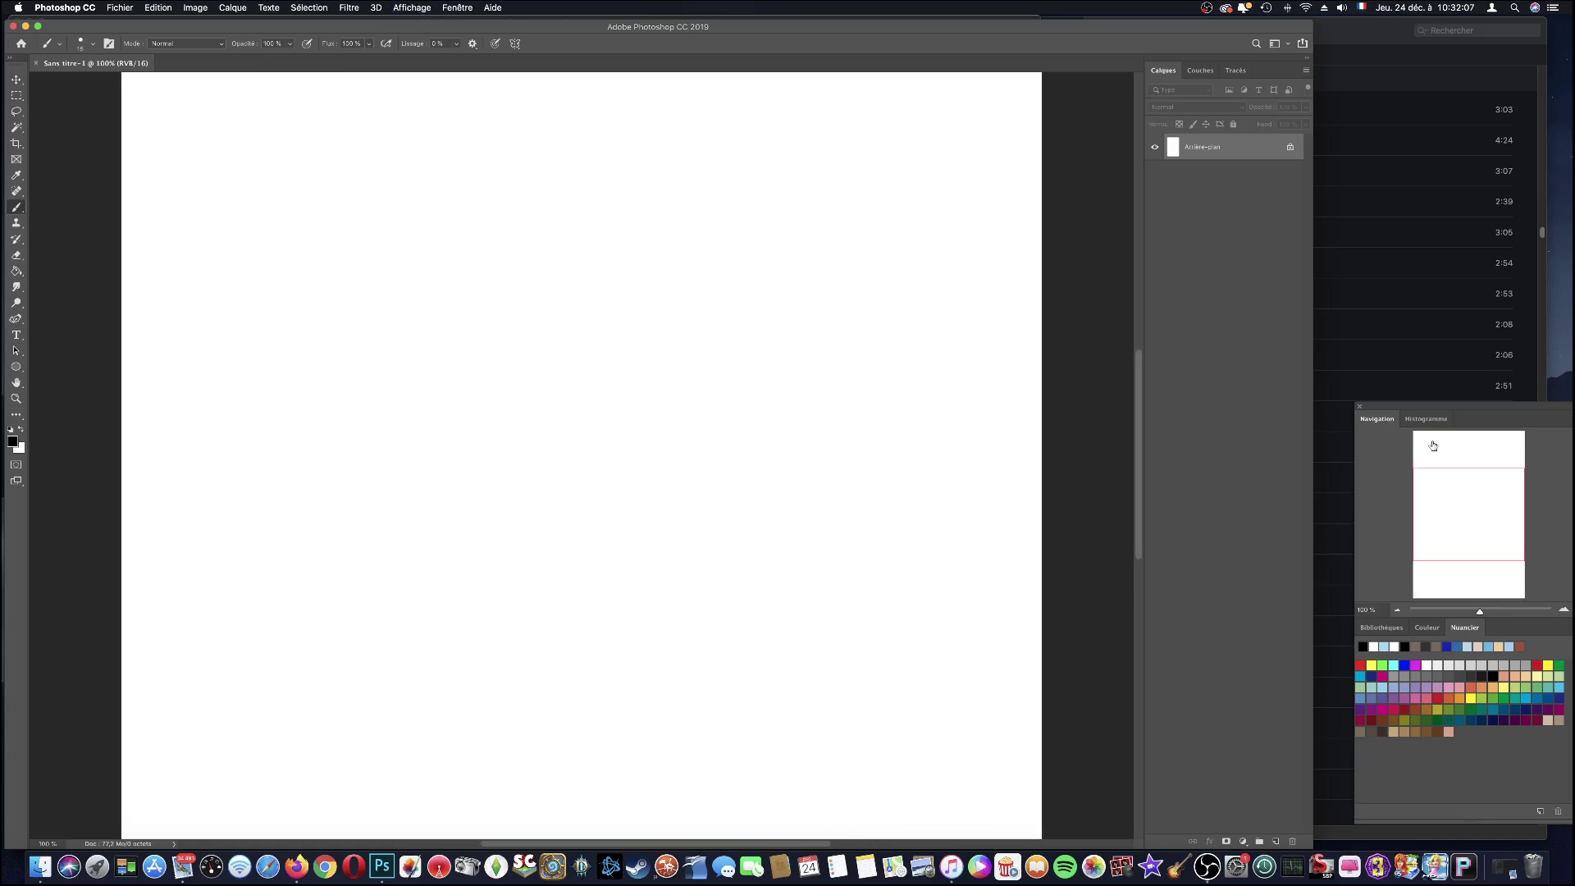
left_click(1466, 476)
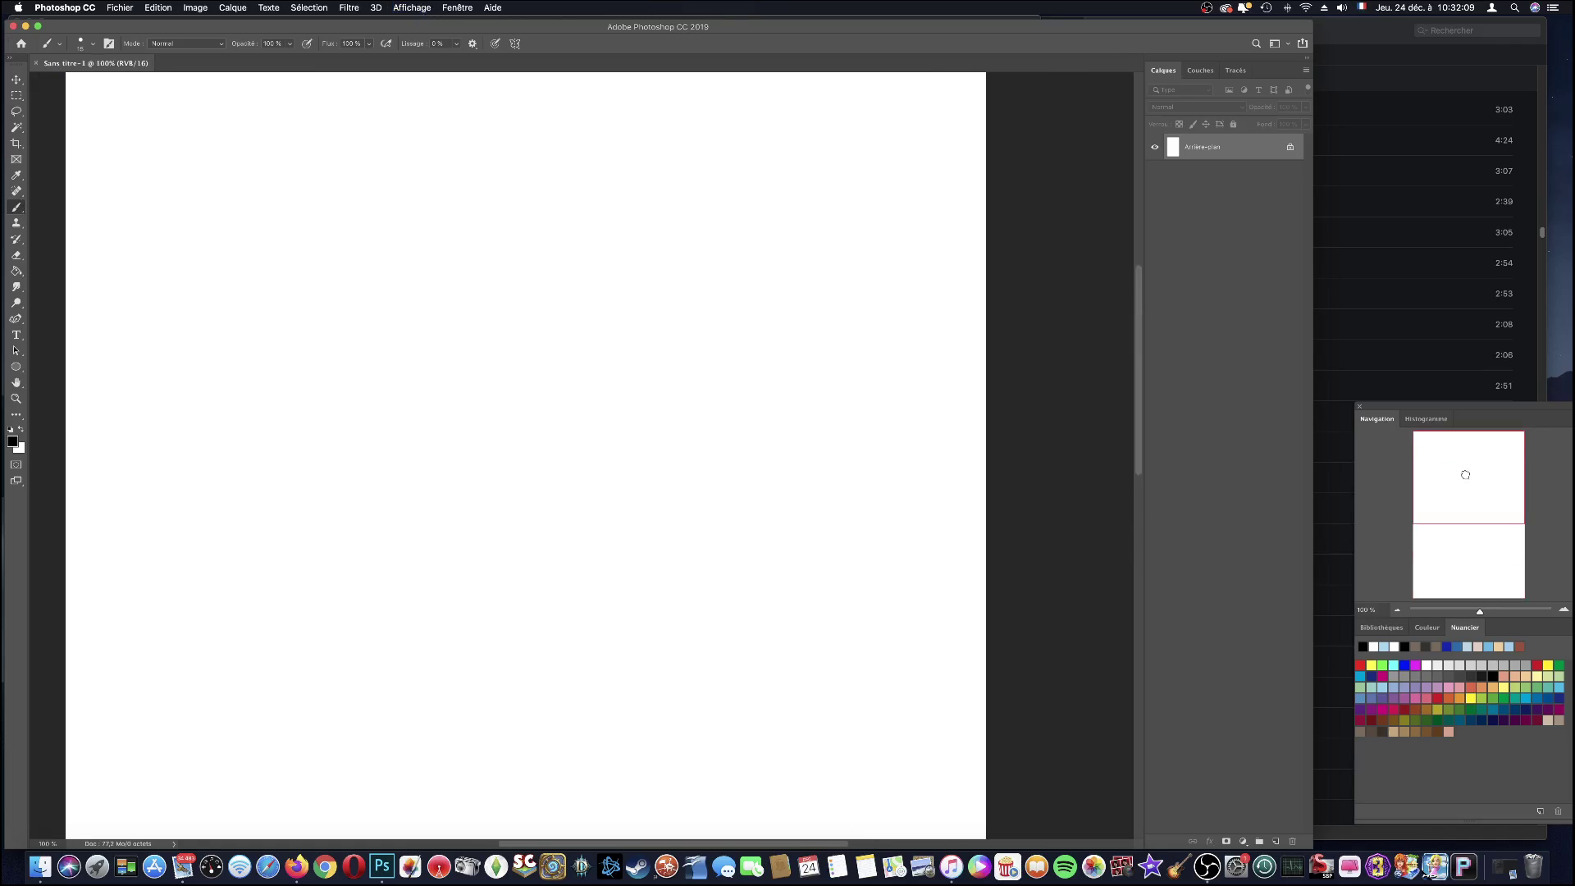
left_click(1455, 500)
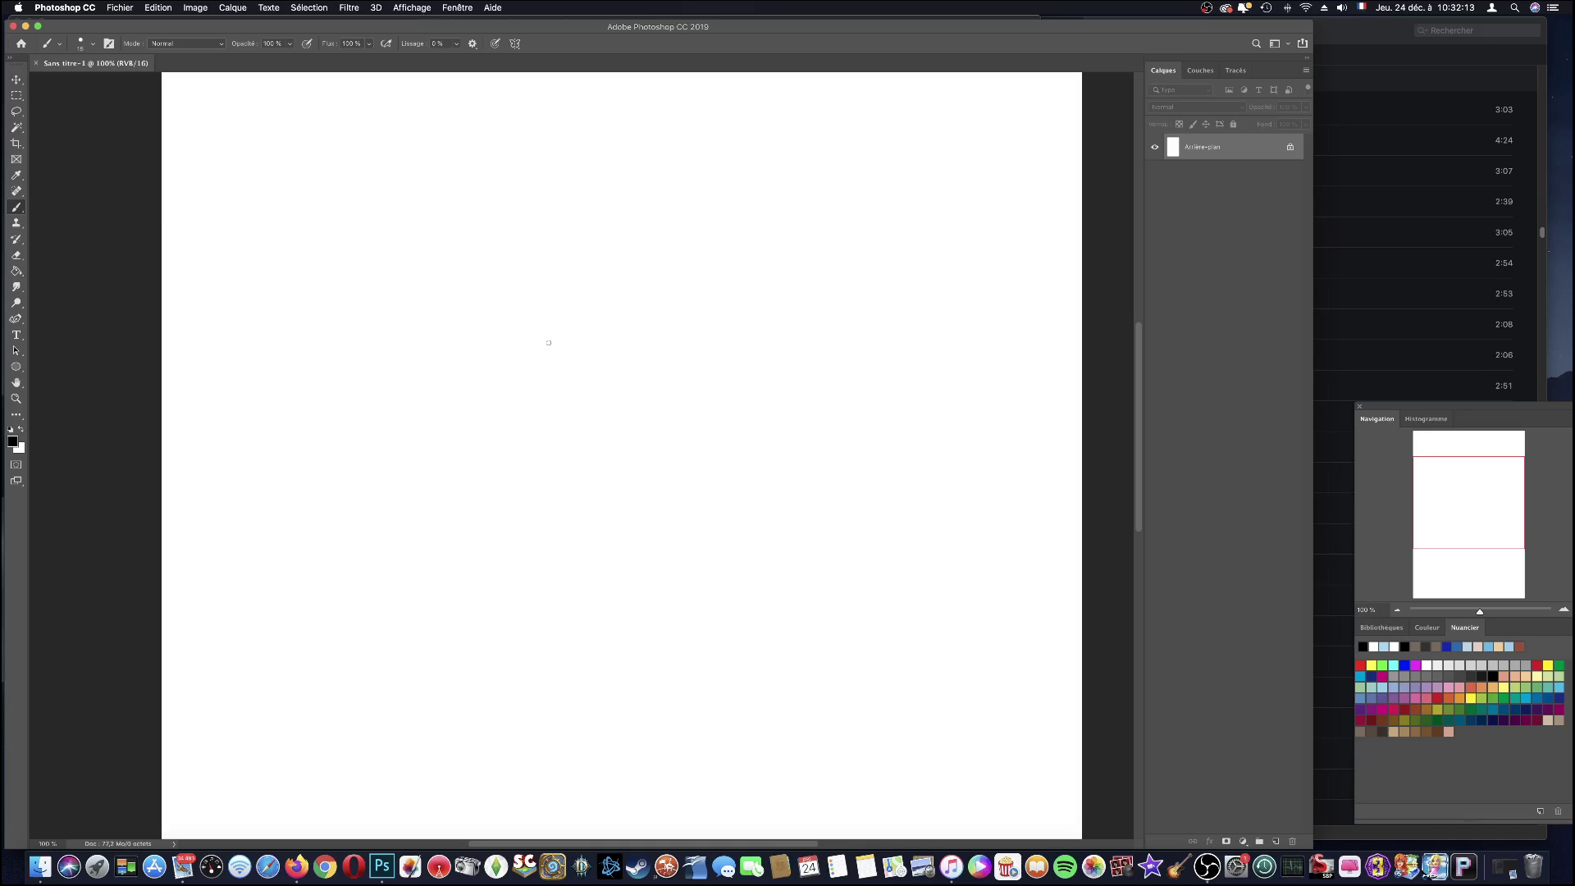
left_click_drag(533, 344, 594, 333)
- Curl the mustache end, arch the nose above it, and add under-eye creases and brow marks
mouse_move(521, 347)
left_mouse_down()
mouse_move(514, 334)
mouse_move(443, 382)
mouse_move(492, 413)
mouse_move(581, 379)
mouse_move(651, 407)
mouse_move(676, 390)
mouse_move(674, 328)
mouse_move(661, 353)
mouse_move(560, 322)
mouse_move(536, 271)
mouse_move(546, 256)
mouse_move(566, 281)
left_mouse_up()
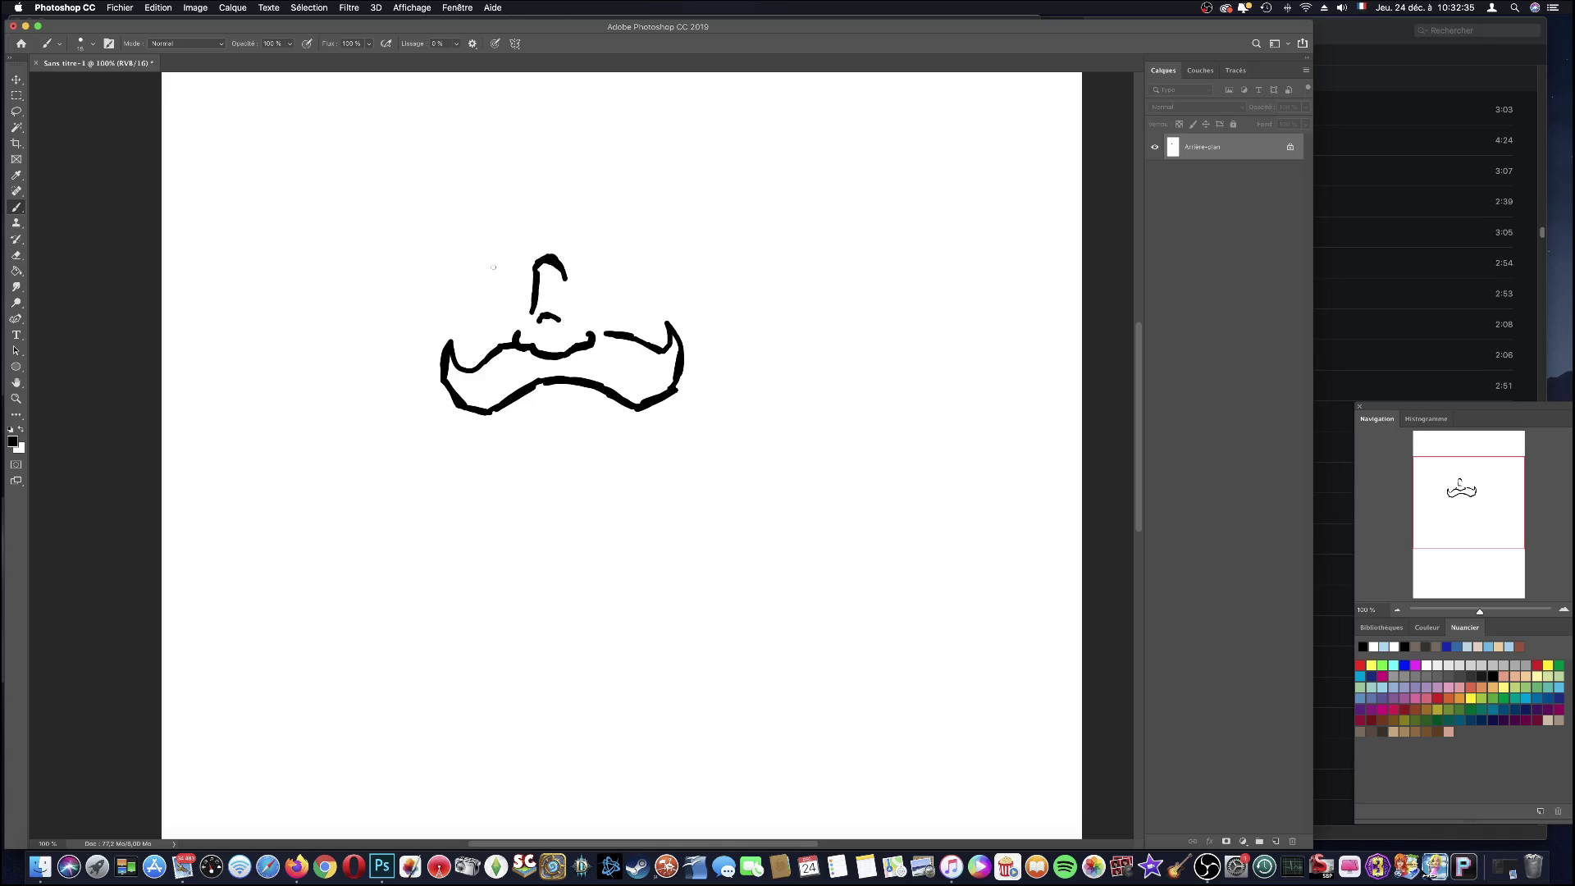
mouse_move(464, 263)
left_mouse_down()
mouse_move(502, 249)
mouse_move(533, 265)
mouse_move(484, 283)
mouse_move(512, 287)
mouse_move(520, 262)
mouse_move(617, 242)
mouse_move(648, 253)
mouse_move(570, 269)
mouse_move(627, 277)
mouse_move(627, 249)
mouse_move(596, 250)
mouse_move(622, 249)
mouse_move(606, 285)
mouse_move(661, 295)
left_mouse_up()
left_click_drag(457, 288, 518, 299)
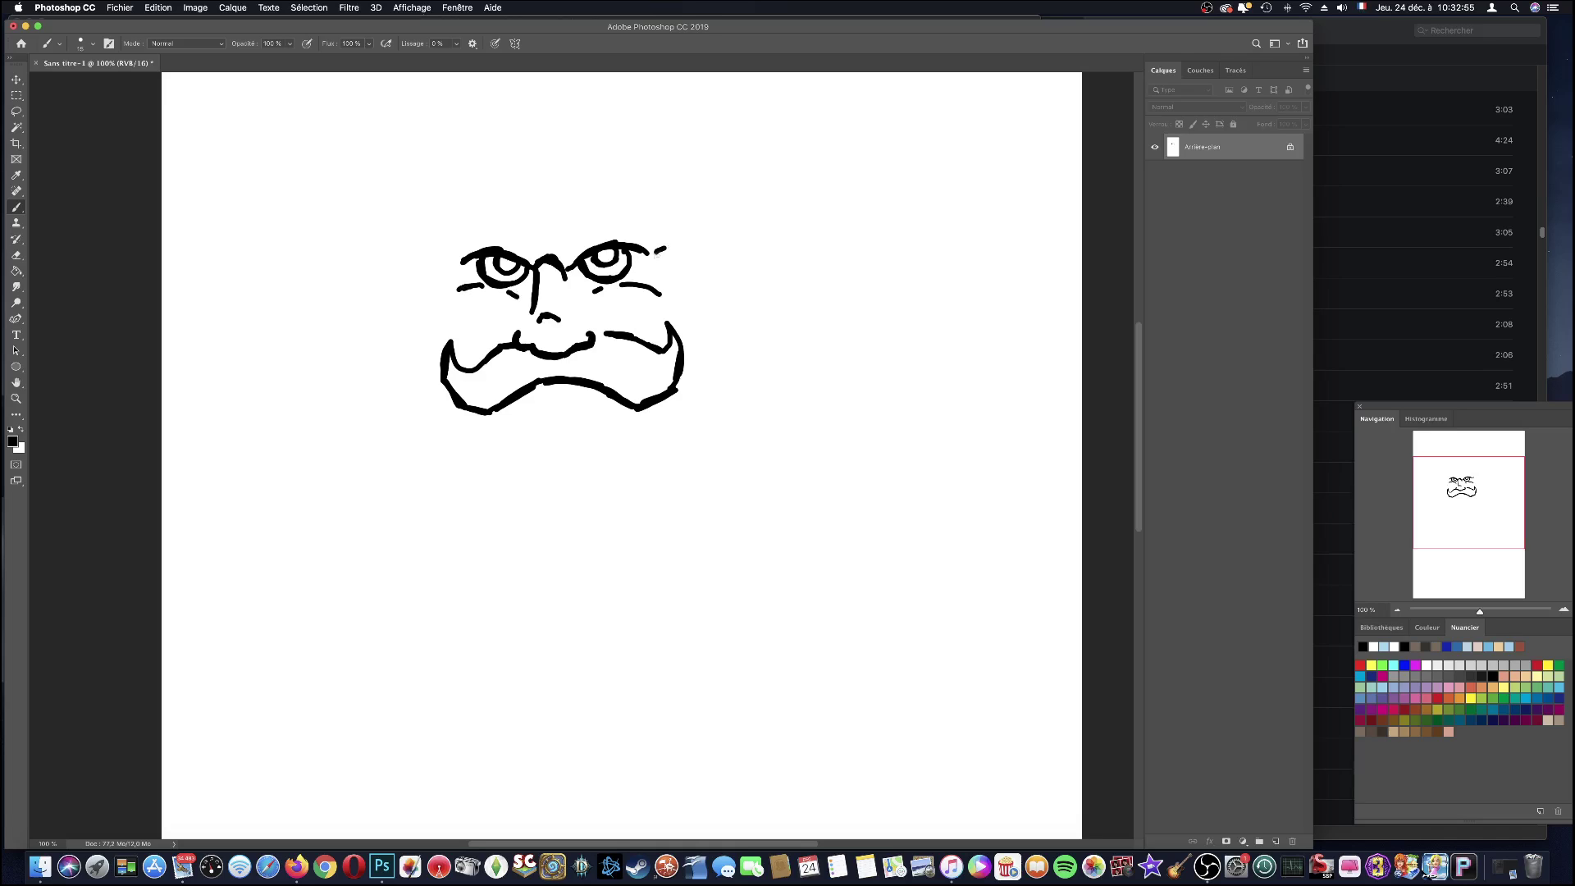
left_click_drag(655, 257, 671, 260)
left_click_drag(447, 267, 458, 264)
- Draw the bushy eyebrow, more eye creases, the lower lip and a jagged beard edge
mouse_move(571, 242)
left_mouse_down()
mouse_move(594, 215)
mouse_move(648, 220)
mouse_move(571, 243)
mouse_move(505, 217)
mouse_move(455, 243)
mouse_move(526, 243)
left_mouse_up()
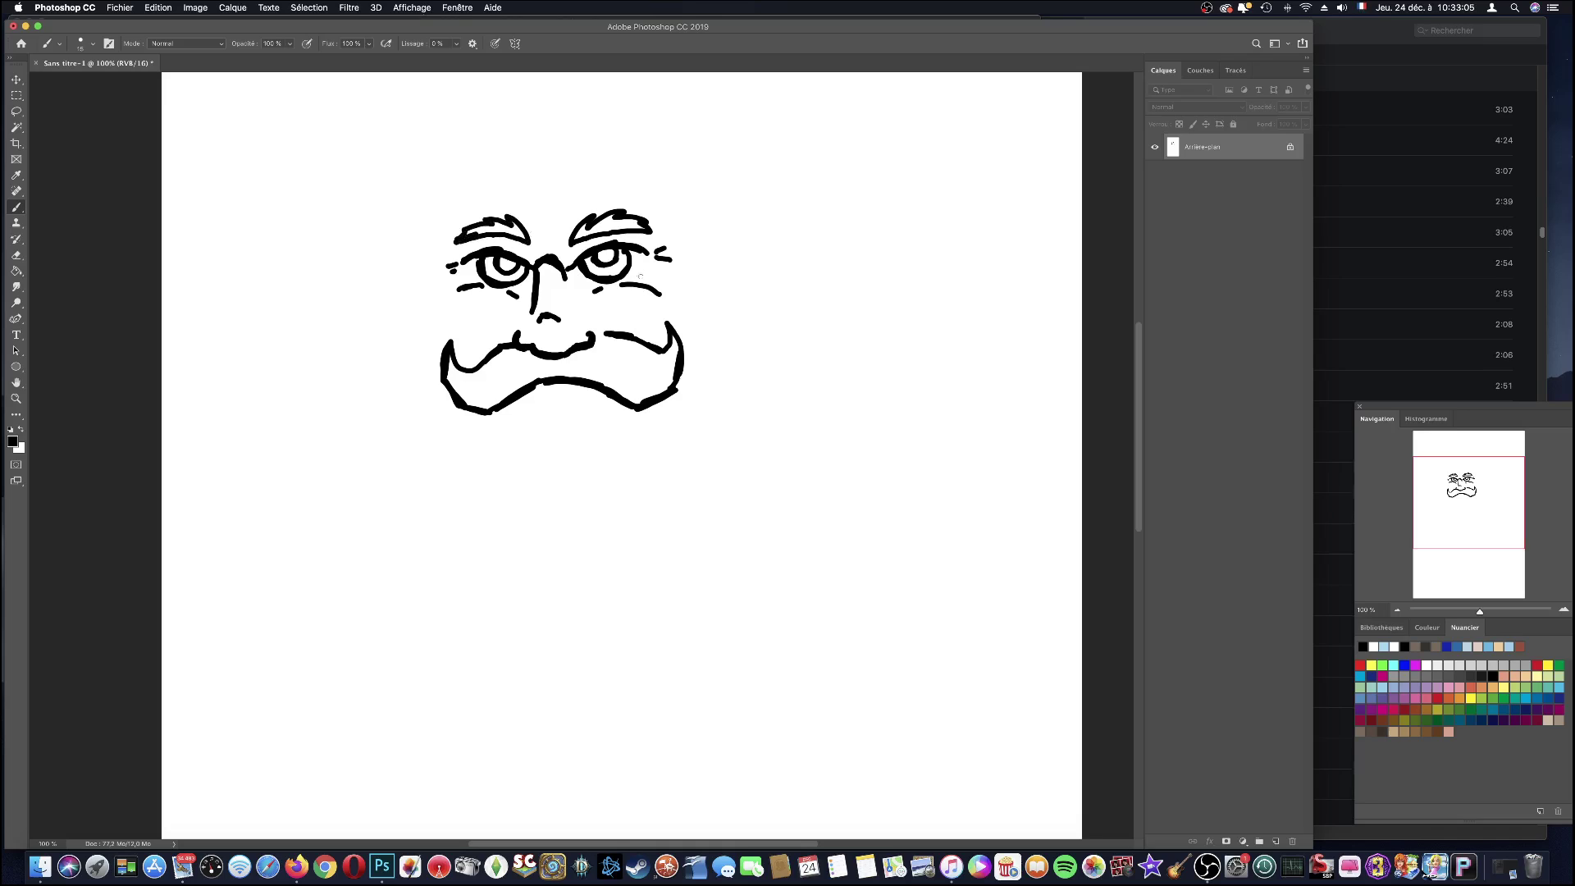
left_click_drag(639, 268, 632, 281)
left_click_drag(522, 291, 531, 294)
mouse_move(512, 406)
left_mouse_down()
mouse_move(521, 432)
mouse_move(574, 435)
mouse_move(628, 404)
mouse_move(537, 399)
mouse_move(544, 420)
mouse_move(571, 420)
mouse_move(604, 417)
mouse_move(541, 400)
mouse_move(604, 393)
left_mouse_up()
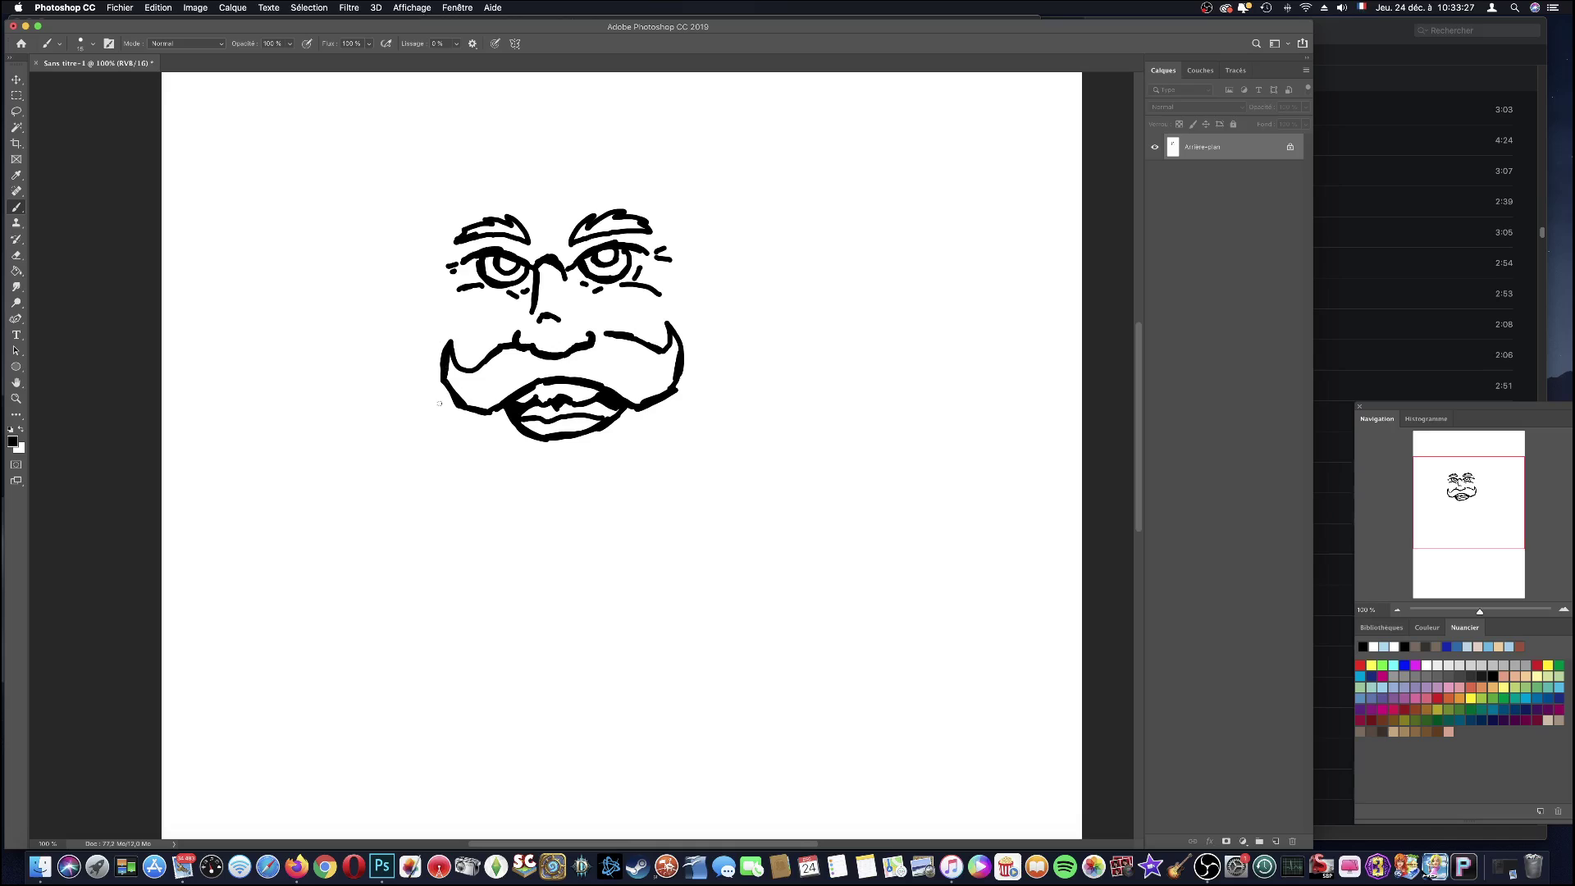
mouse_move(439, 395)
left_mouse_down()
mouse_move(448, 468)
mouse_move(537, 534)
mouse_move(561, 525)
mouse_move(570, 548)
mouse_move(603, 518)
left_mouse_up()
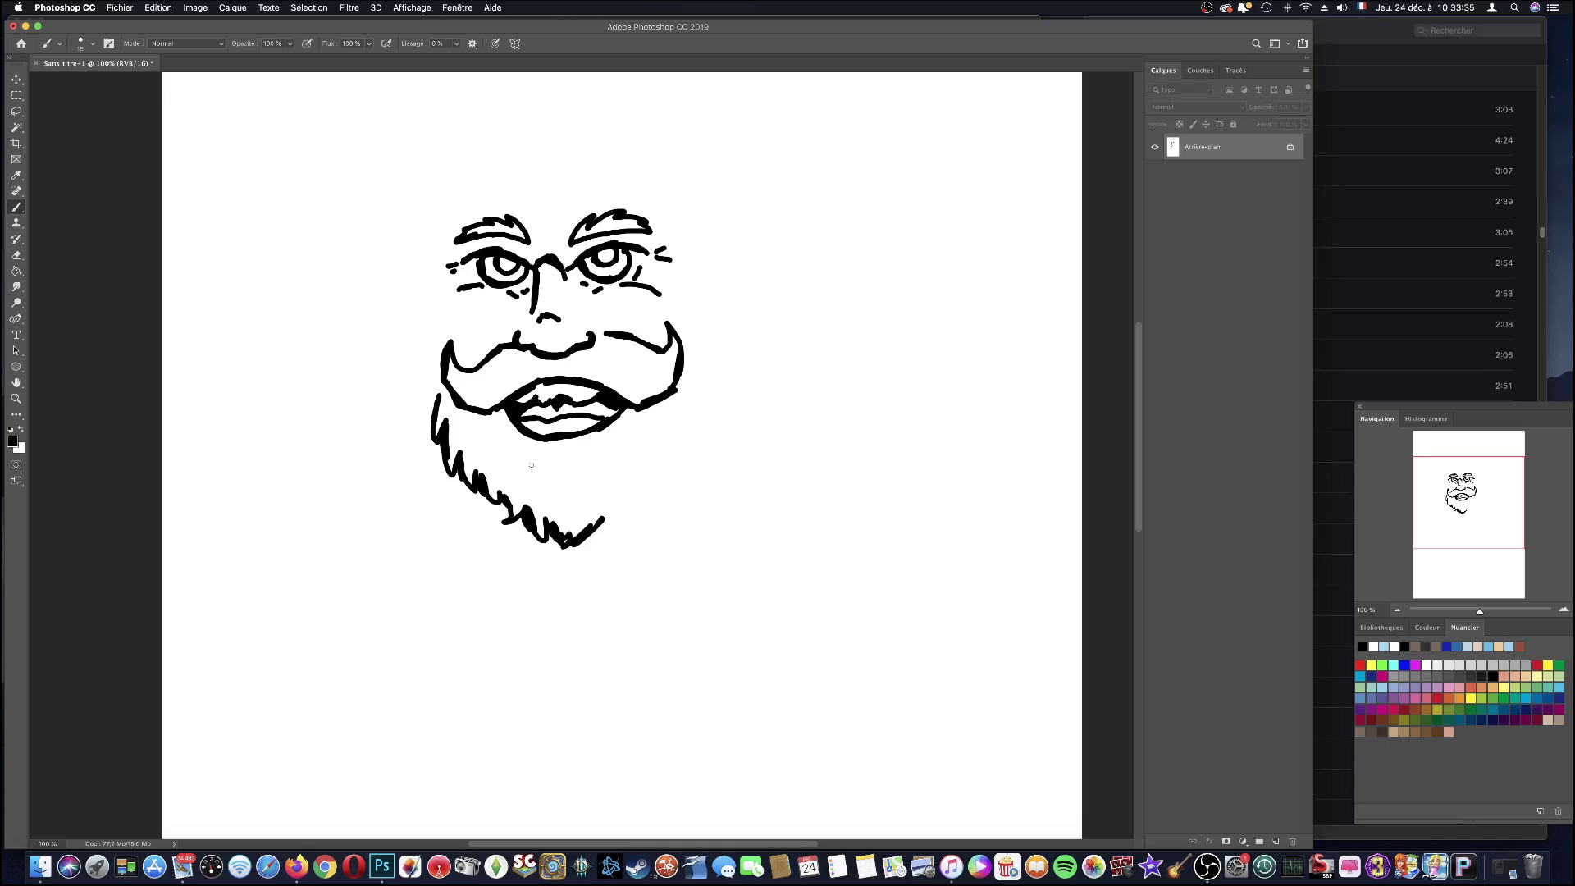
- Undo the first beard stroke and redraw a full jagged beard on both sides
key("ctrl+z")
mouse_move(431, 392)
left_mouse_down()
mouse_move(431, 431)
mouse_move(464, 476)
mouse_move(577, 545)
mouse_move(666, 472)
mouse_move(695, 397)
mouse_move(688, 336)
left_mouse_up()
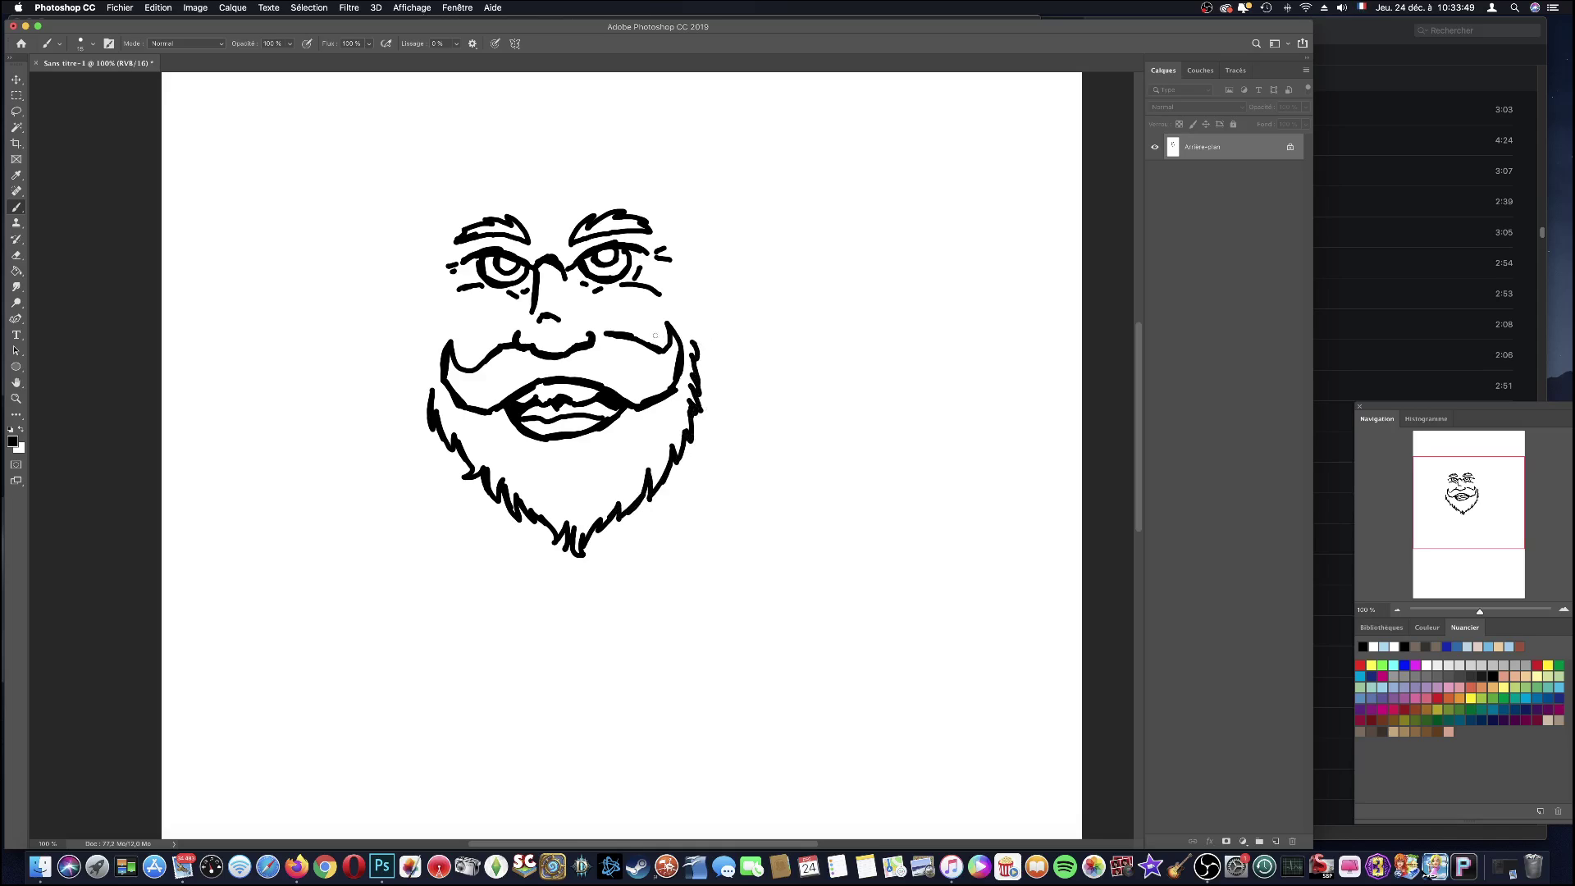
left_click_drag(428, 399, 439, 346)
left_click_drag(704, 342, 686, 303)
left_click_drag(445, 337, 443, 312)
- Outline the ears, both sides of the face, bushy side hair and a band across the forehead
mouse_move(707, 330)
left_mouse_down()
mouse_move(725, 287)
mouse_move(704, 232)
mouse_move(686, 263)
mouse_move(690, 287)
mouse_move(699, 246)
mouse_move(712, 297)
left_mouse_up()
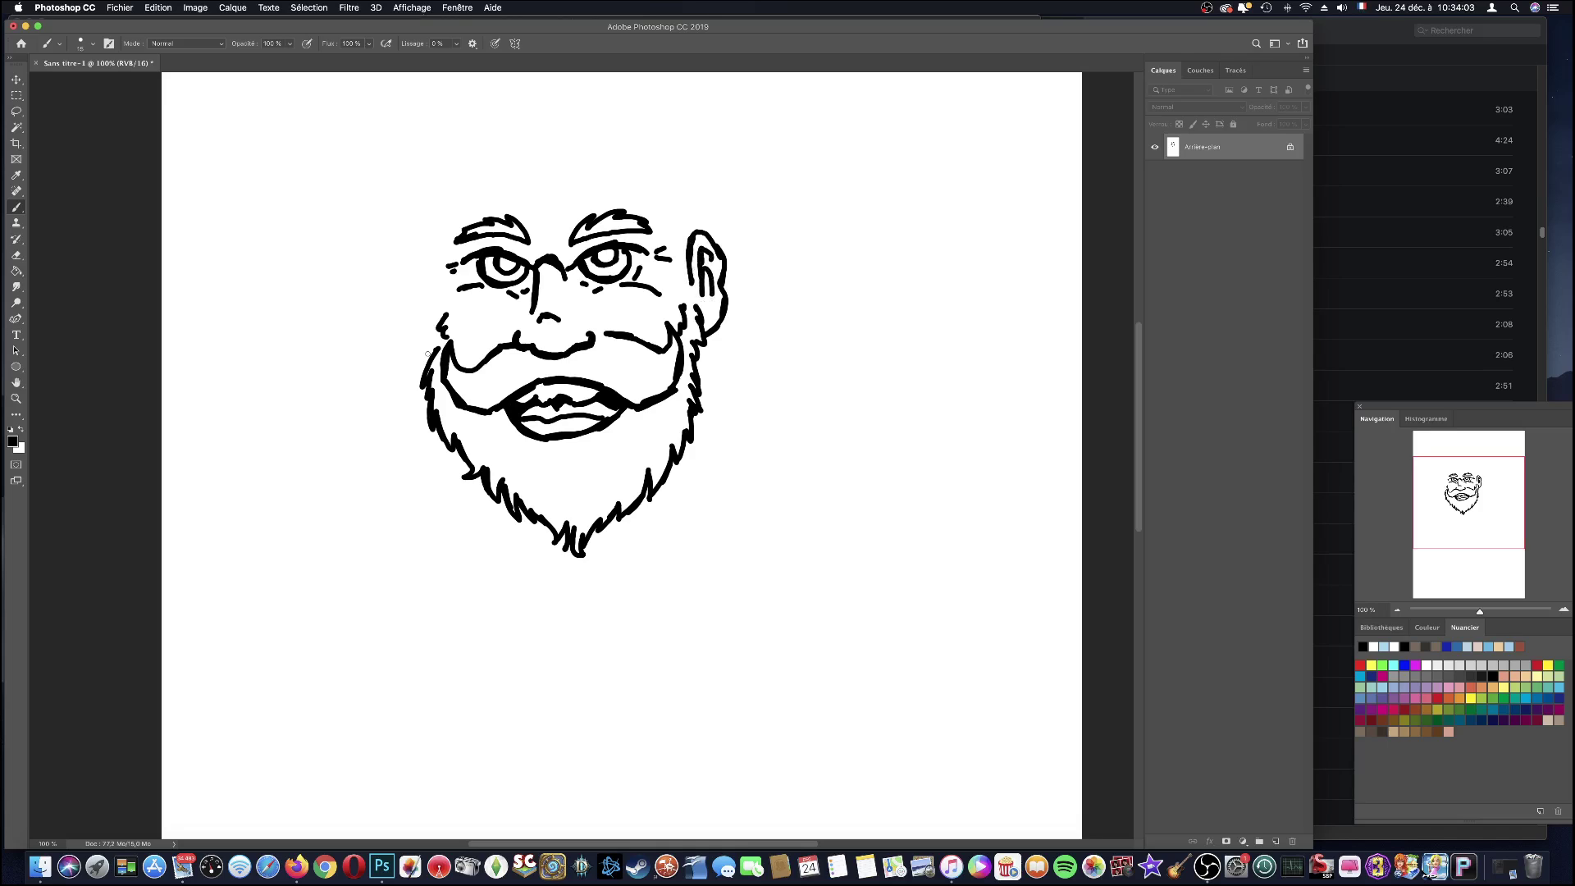
mouse_move(427, 354)
left_mouse_down()
mouse_move(431, 294)
mouse_move(402, 310)
mouse_move(392, 244)
mouse_move(428, 261)
mouse_move(419, 301)
mouse_move(444, 297)
mouse_move(441, 237)
mouse_move(430, 303)
left_mouse_up()
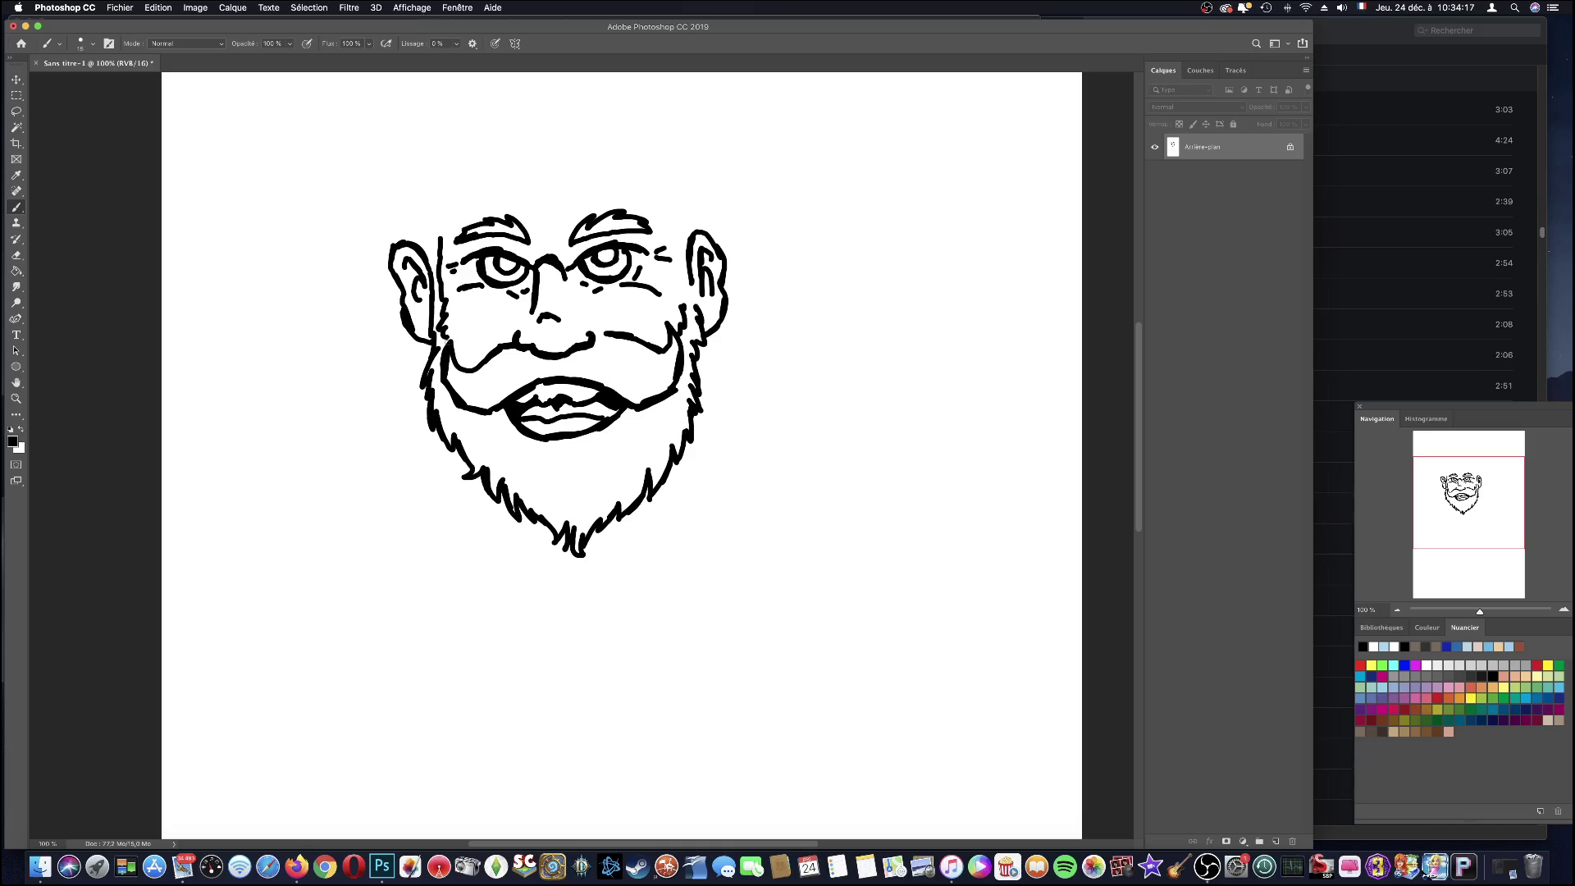
left_click_drag(681, 304, 681, 218)
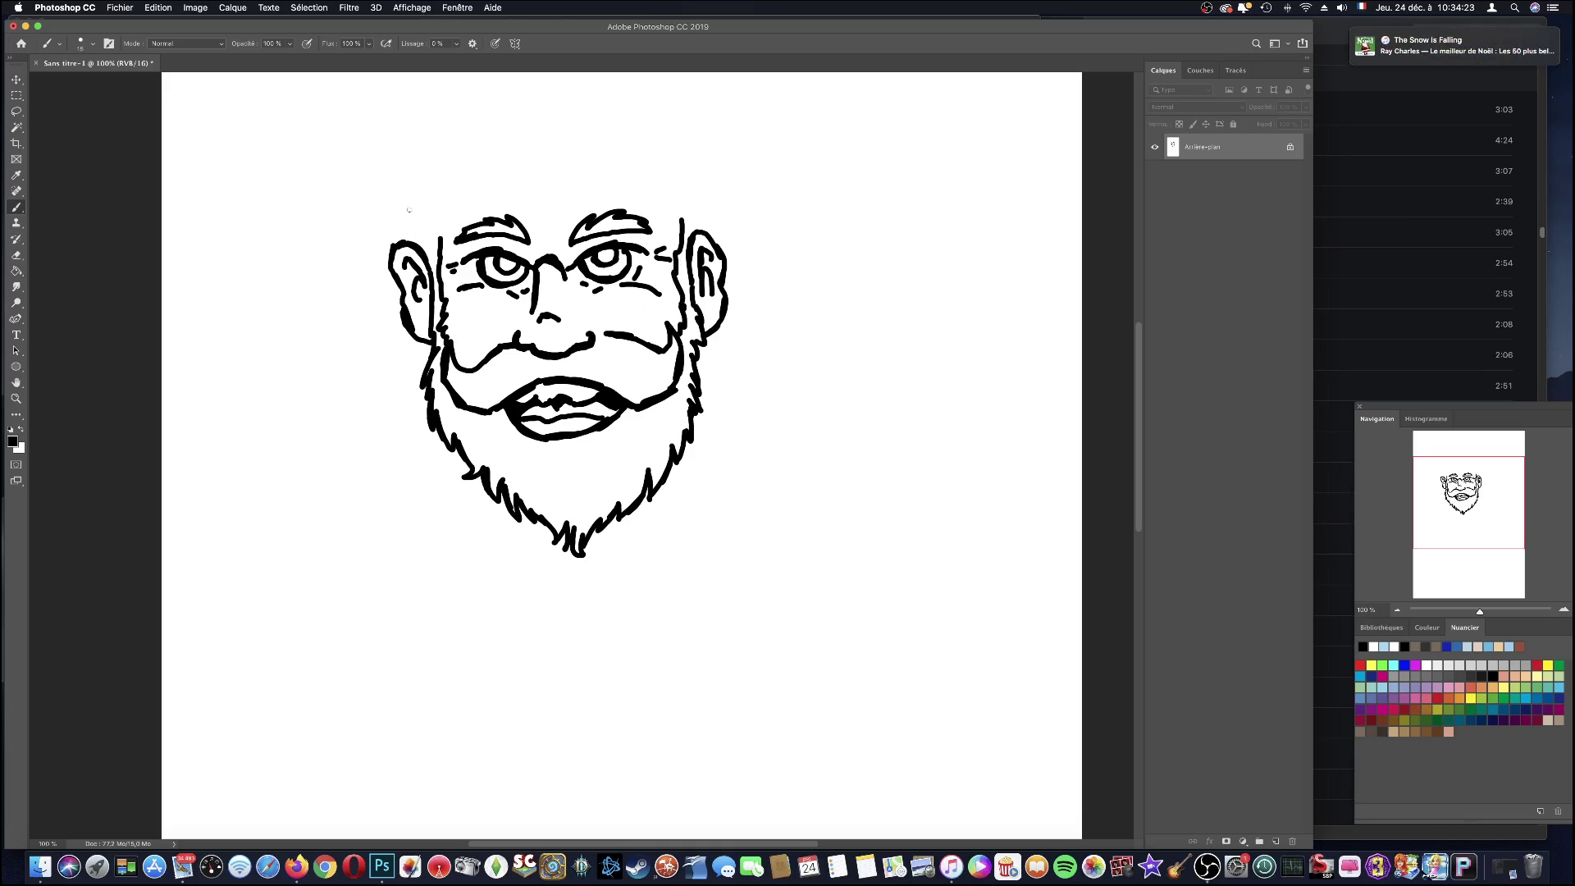
mouse_move(410, 208)
left_mouse_down()
mouse_move(366, 235)
mouse_move(349, 336)
mouse_move(364, 353)
mouse_move(340, 378)
mouse_move(404, 414)
mouse_move(394, 434)
mouse_move(433, 414)
left_mouse_up()
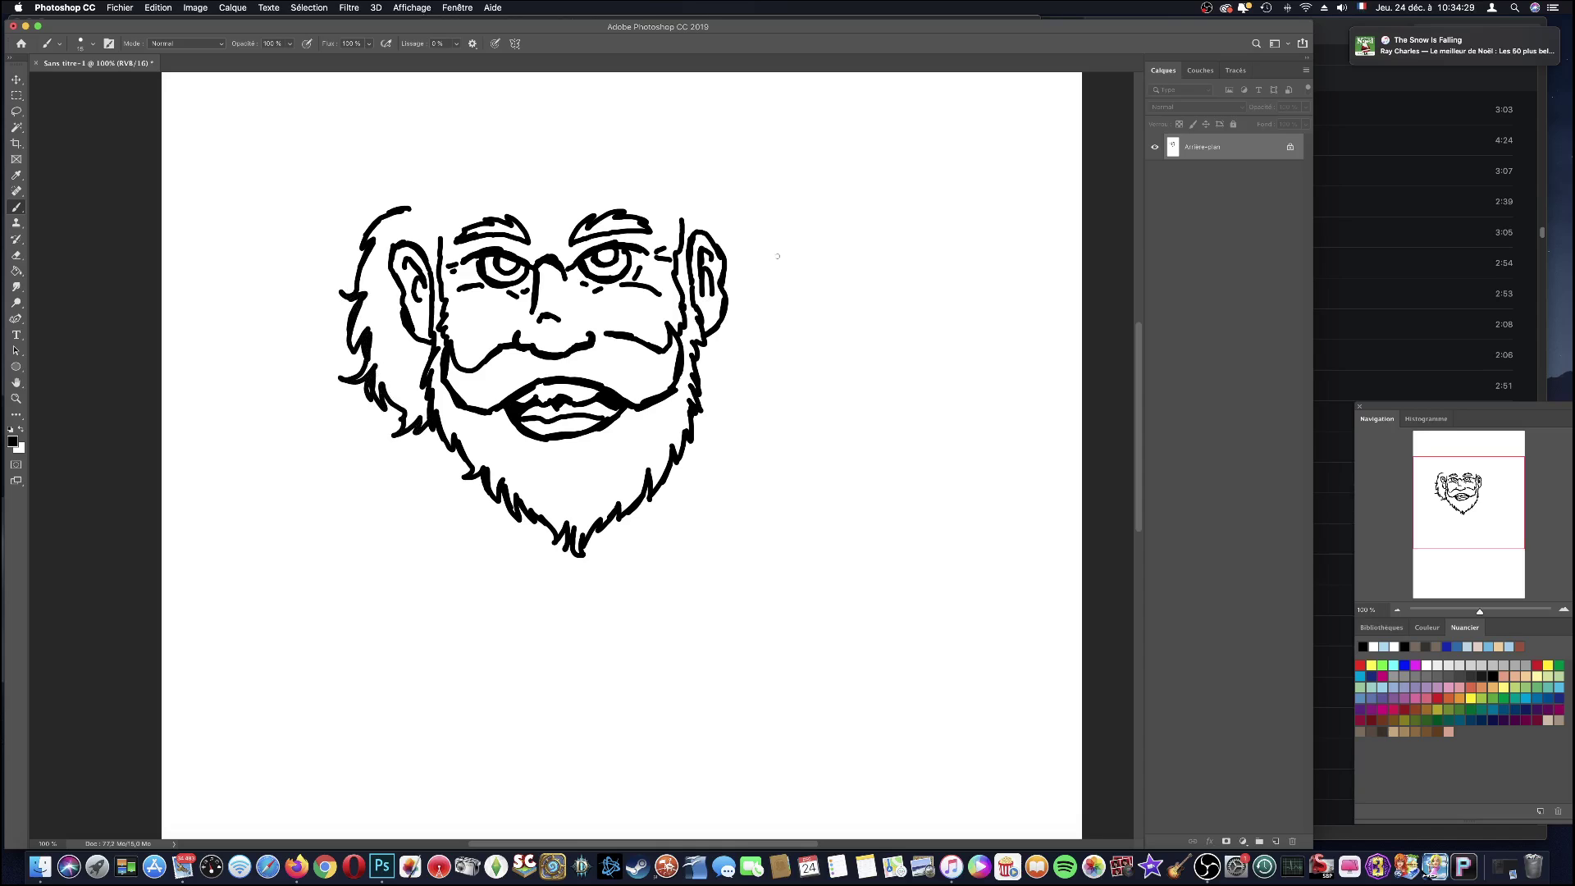
mouse_move(720, 201)
left_mouse_down()
mouse_move(763, 307)
mouse_move(762, 365)
mouse_move(737, 380)
mouse_move(763, 405)
mouse_move(697, 410)
left_mouse_up()
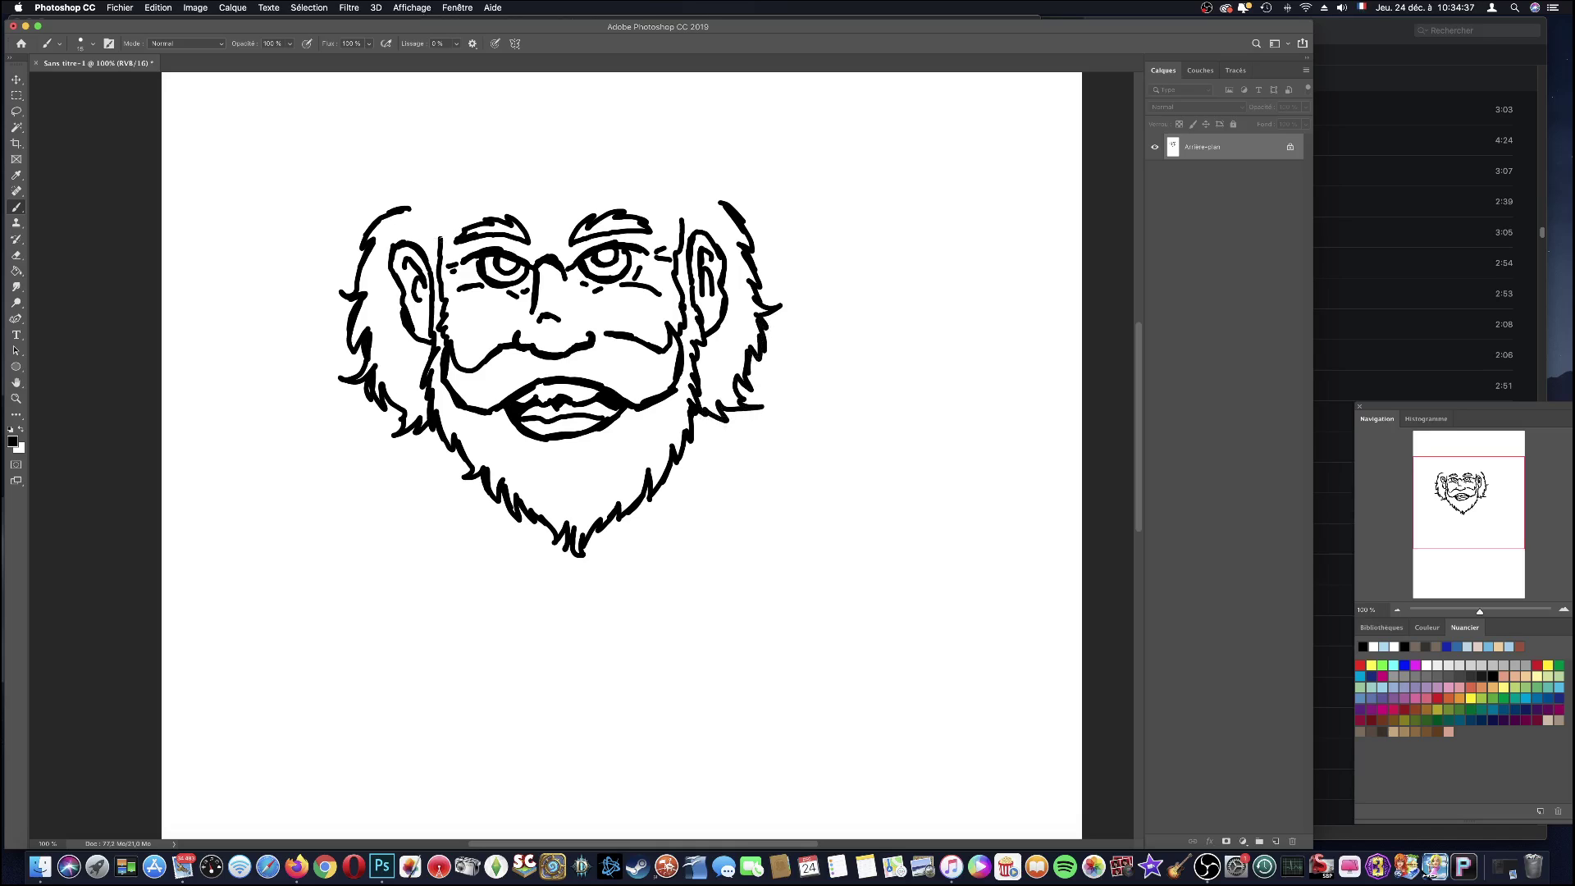
left_click_drag(441, 244, 448, 205)
left_click_drag(681, 220, 665, 199)
left_click_drag(394, 199, 736, 196)
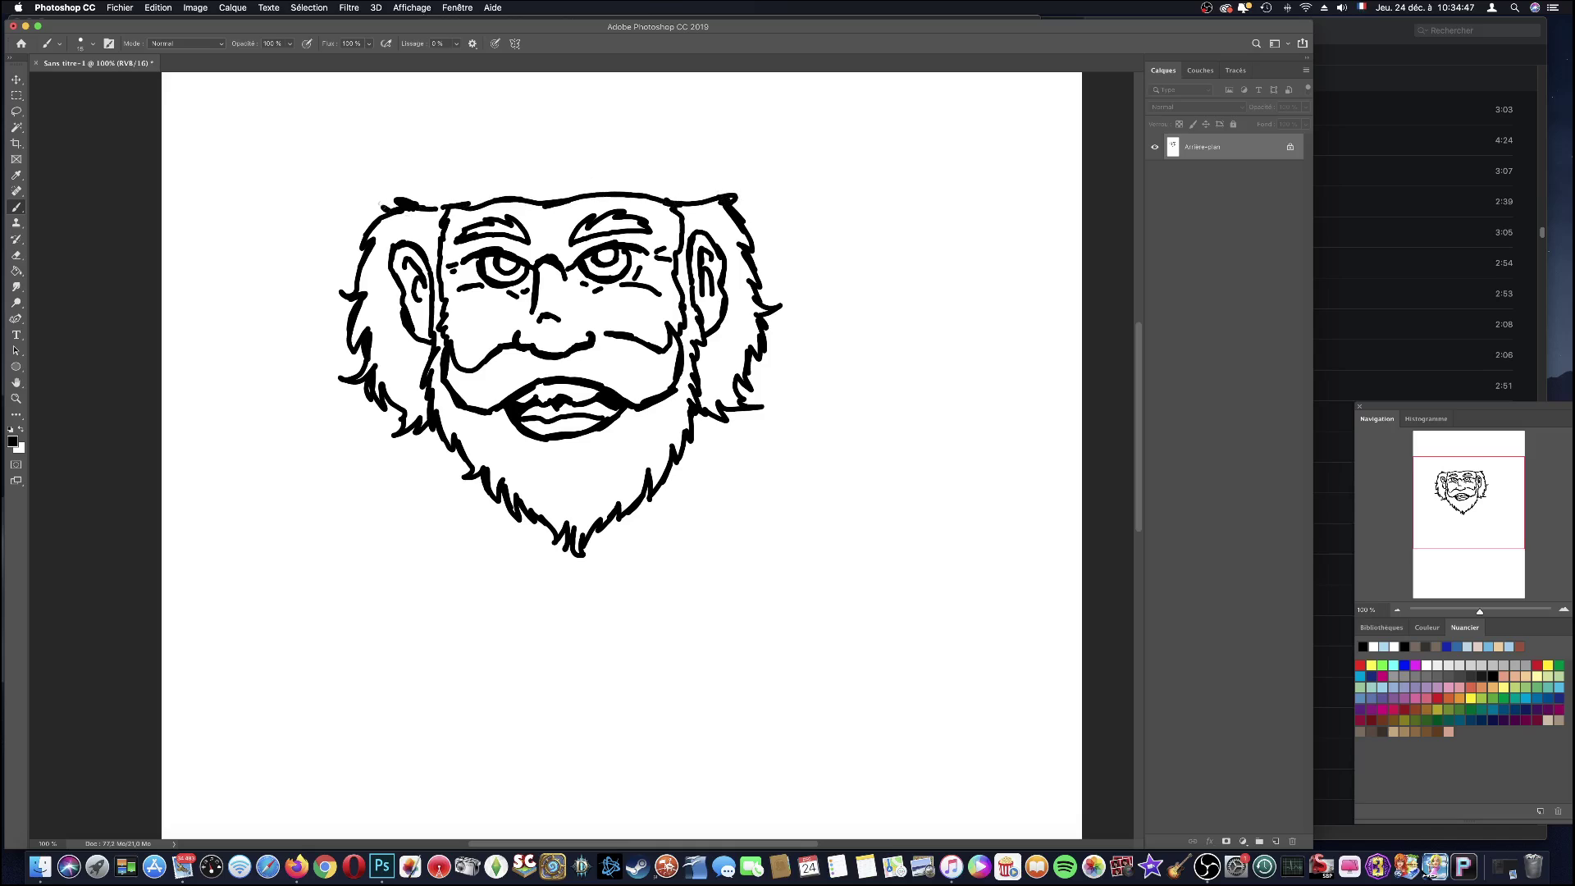
mouse_move(379, 209)
left_mouse_down()
mouse_move(411, 161)
mouse_move(662, 143)
mouse_move(745, 154)
mouse_move(749, 174)
mouse_move(716, 174)
mouse_move(749, 191)
mouse_move(739, 215)
left_mouse_up()
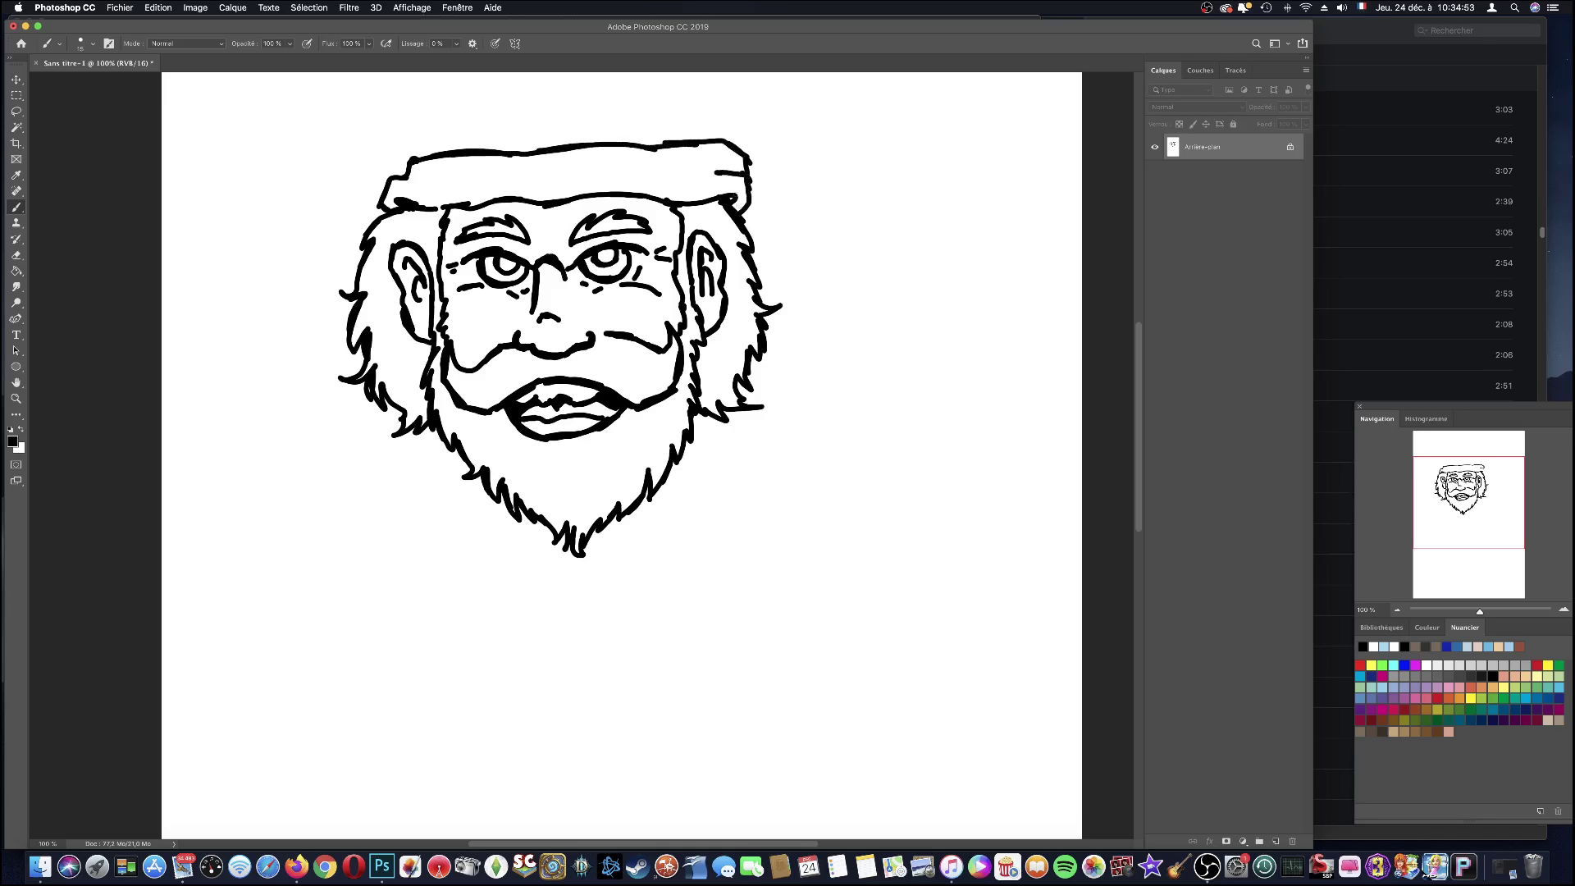
- Add a stroke across the hat band and frown lines between the eyebrows
left_click_drag(432, 186, 489, 182)
left_click_drag(1487, 485, 1482, 447)
mouse_move(1452, 386)
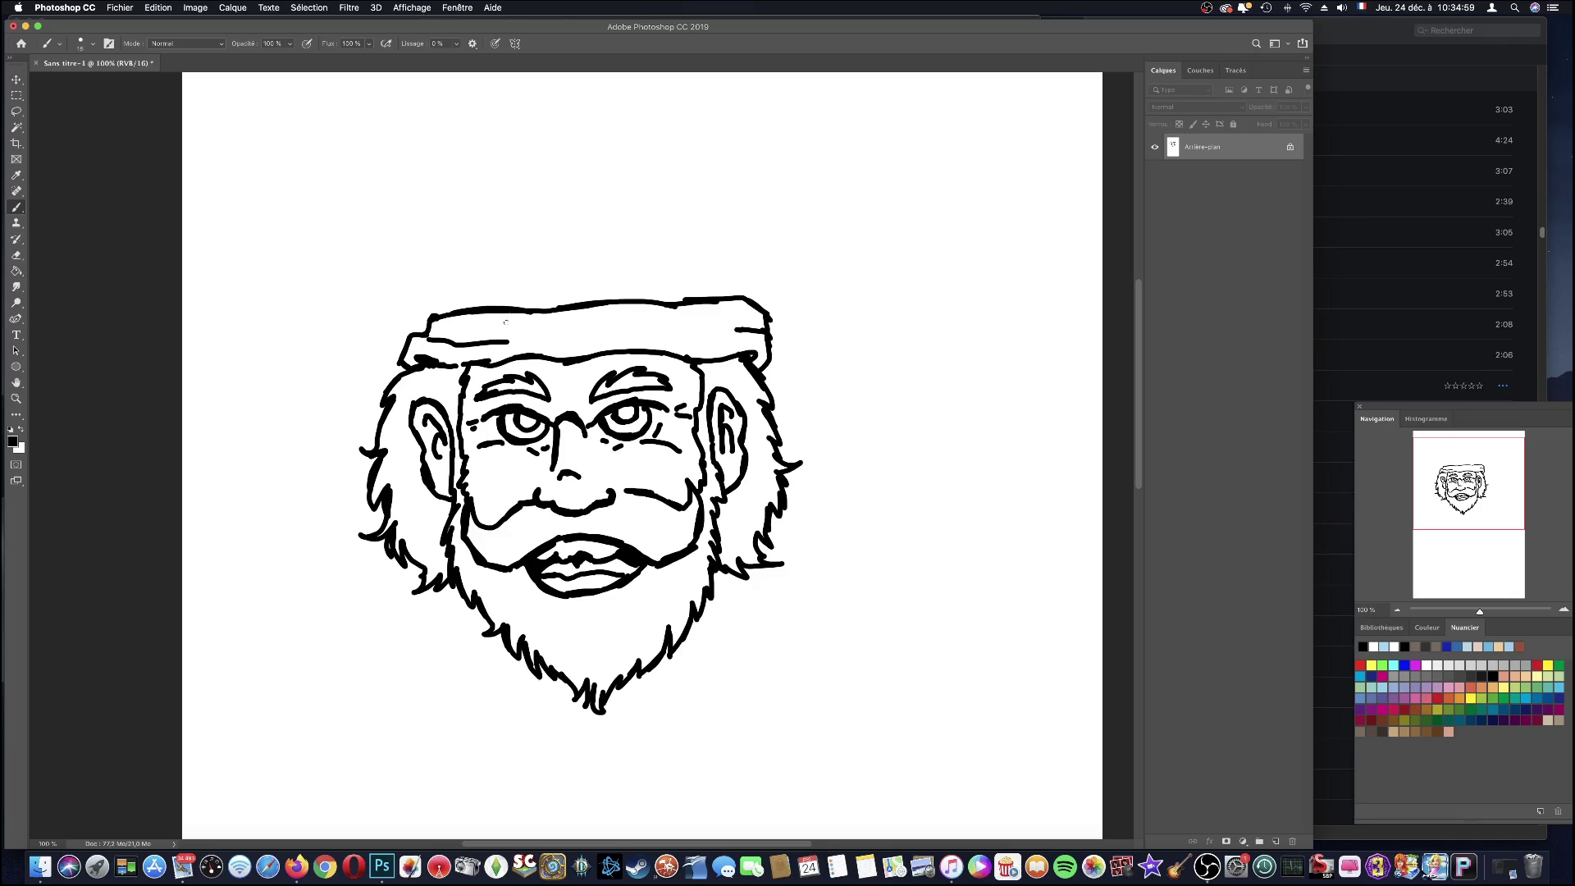
mouse_move(548, 361)
left_mouse_down()
mouse_move(569, 386)
mouse_move(605, 356)
left_mouse_up()
- Draw the Santa hat drooping to the right with a fluffy pompom at its tip
mouse_move(435, 317)
left_mouse_down()
mouse_move(441, 268)
mouse_move(483, 212)
mouse_move(612, 148)
mouse_move(736, 164)
left_mouse_up()
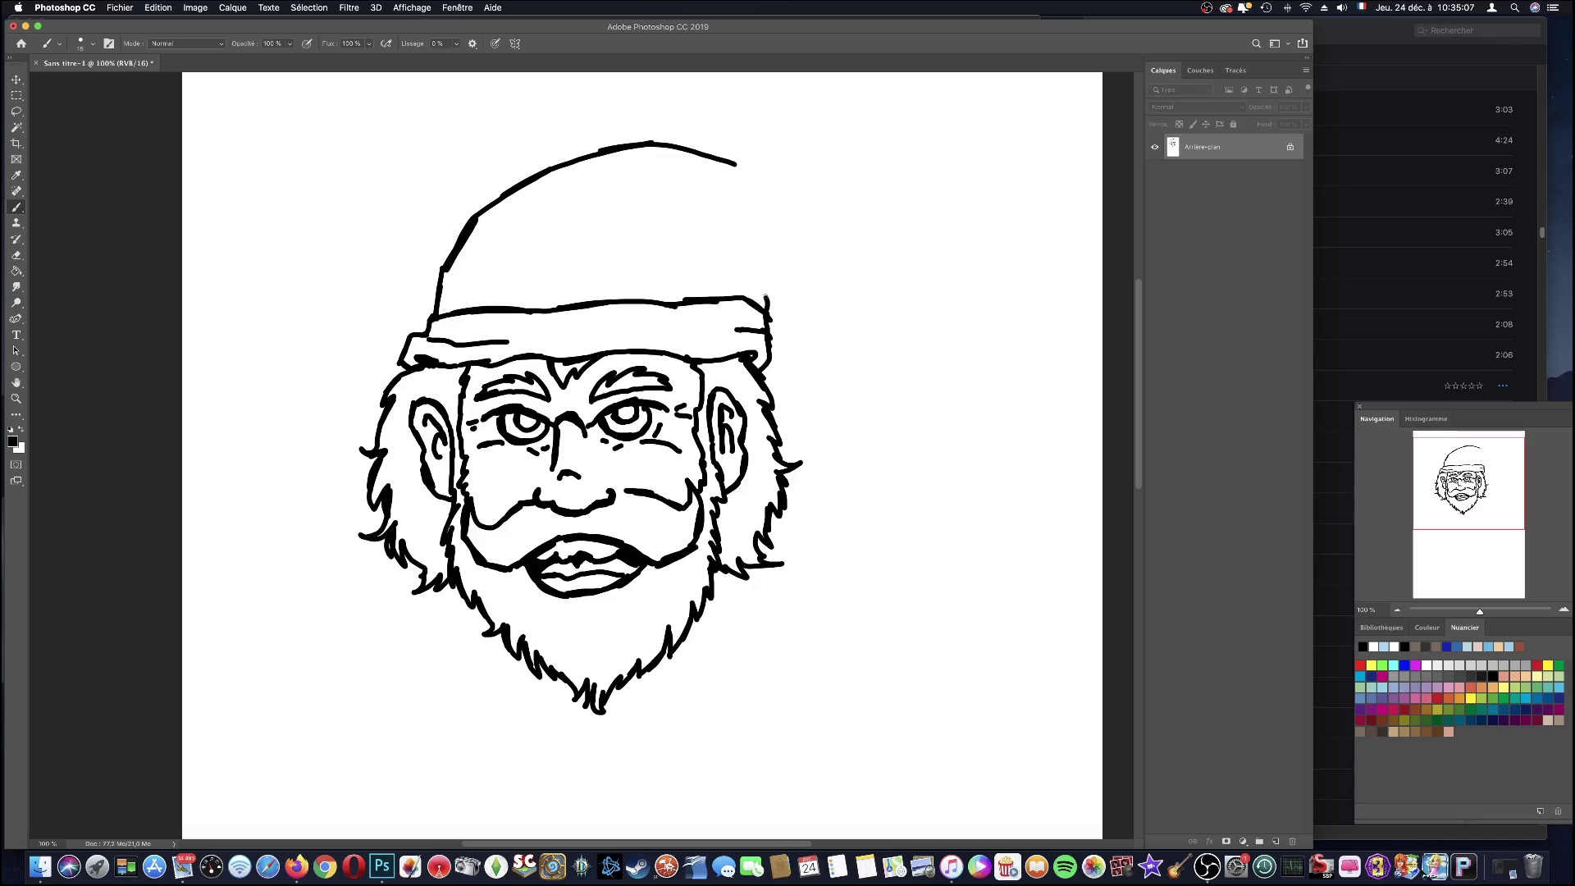
mouse_move(767, 312)
left_mouse_down()
mouse_move(727, 227)
mouse_move(762, 243)
mouse_move(779, 351)
mouse_move(826, 447)
left_mouse_up()
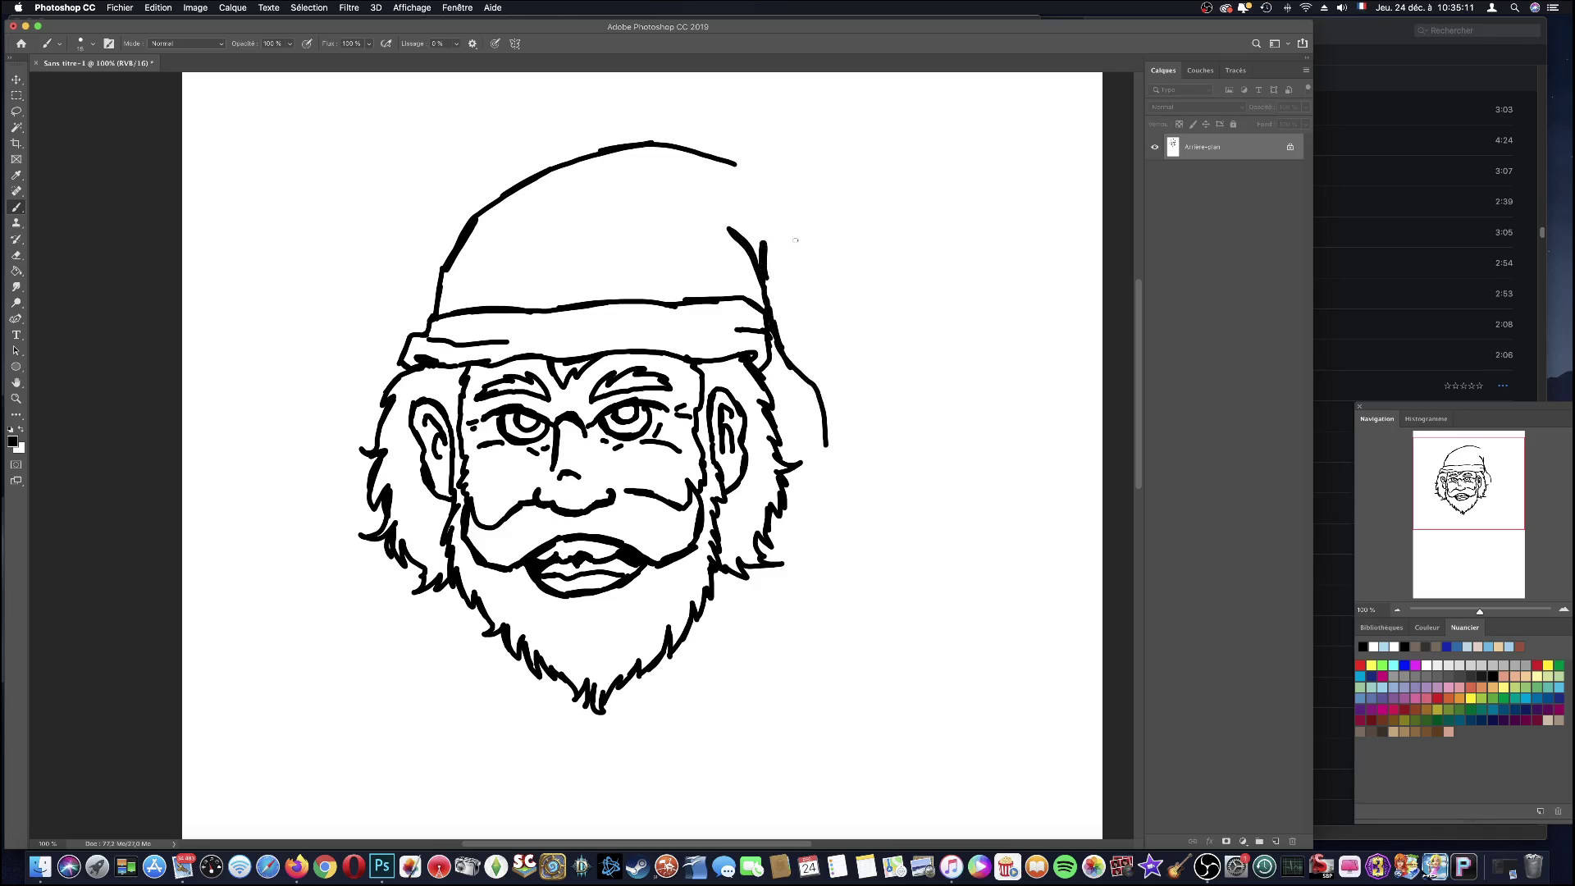
mouse_move(735, 165)
left_mouse_down()
mouse_move(822, 184)
mouse_move(847, 438)
left_mouse_up()
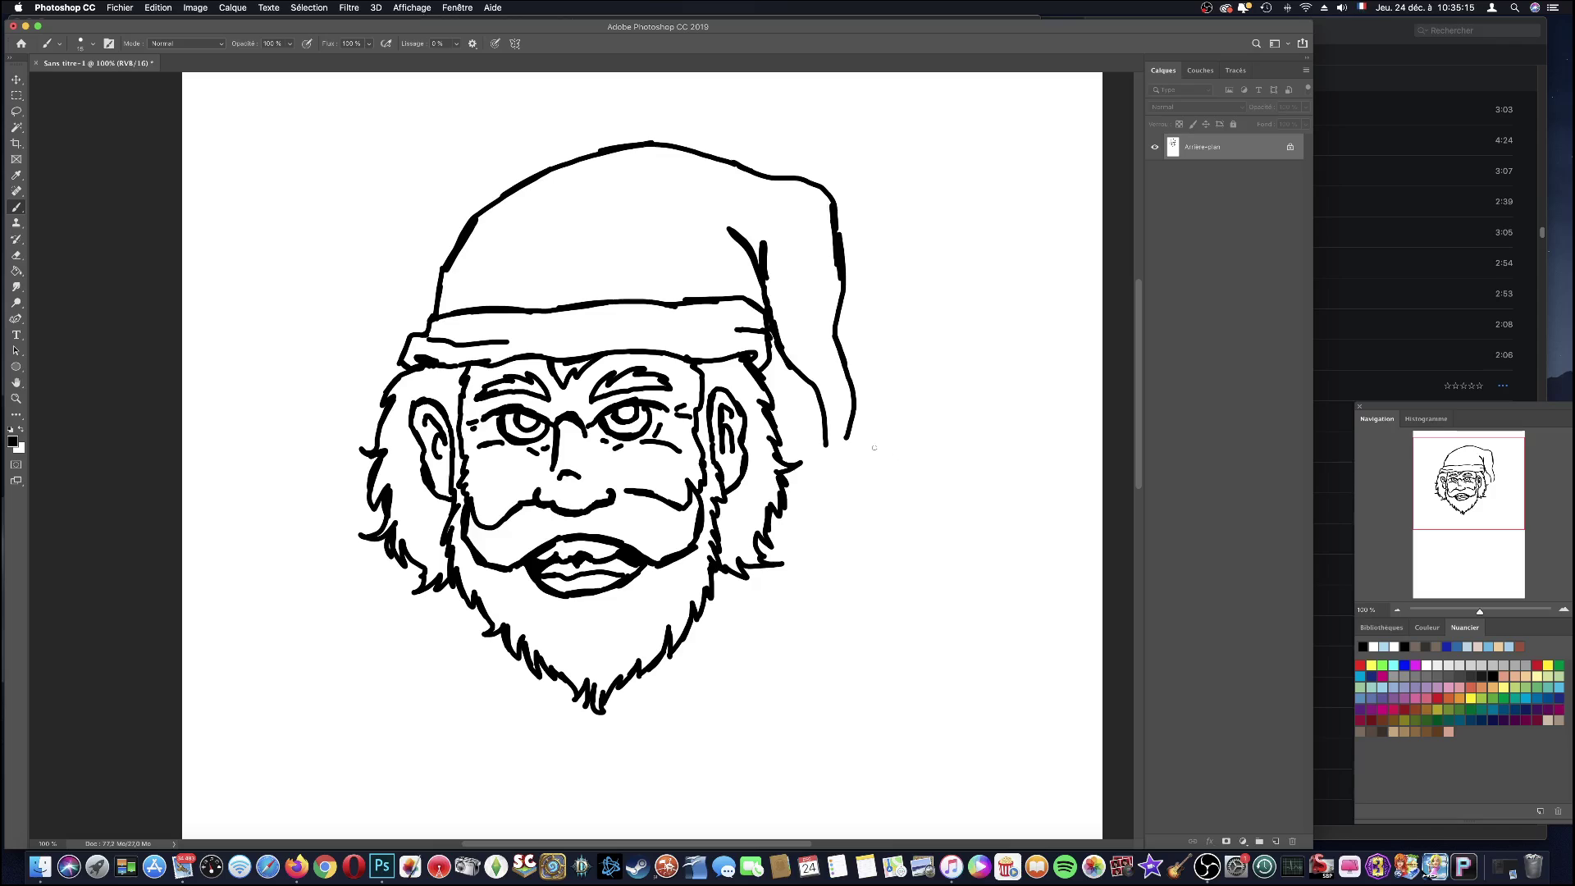
mouse_move(838, 438)
left_mouse_down()
mouse_move(808, 517)
mouse_move(860, 592)
mouse_move(884, 574)
mouse_move(901, 502)
mouse_move(853, 433)
left_mouse_up()
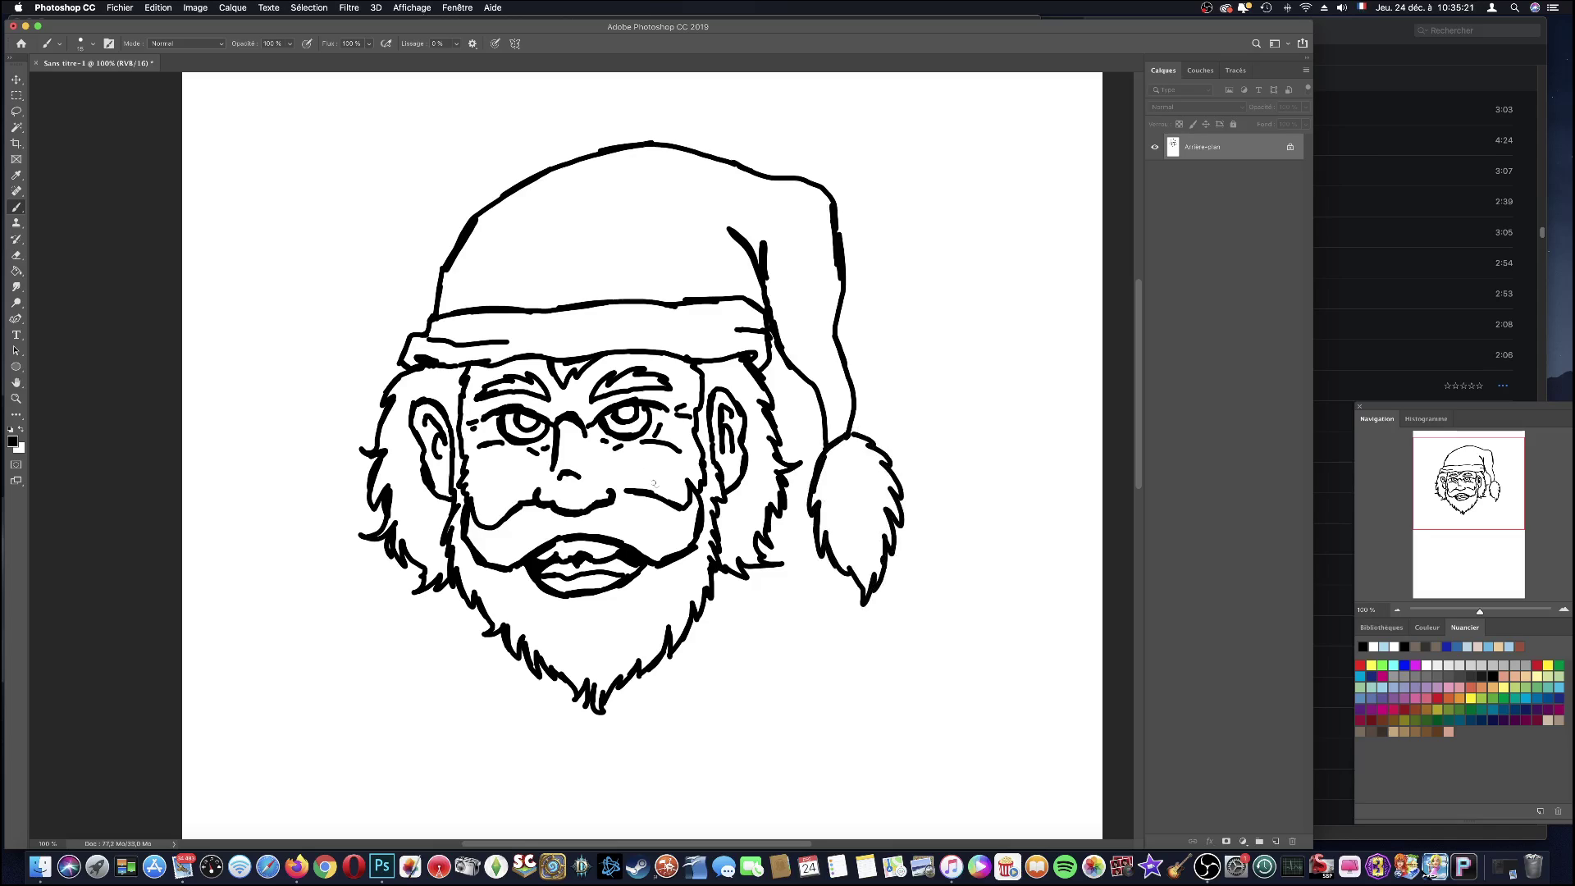
- Touch up the cheek and mustache and lengthen the line below the lower lip
left_click_drag(648, 484, 667, 479)
left_click_drag(495, 509, 519, 497)
left_click_drag(574, 612, 625, 606)
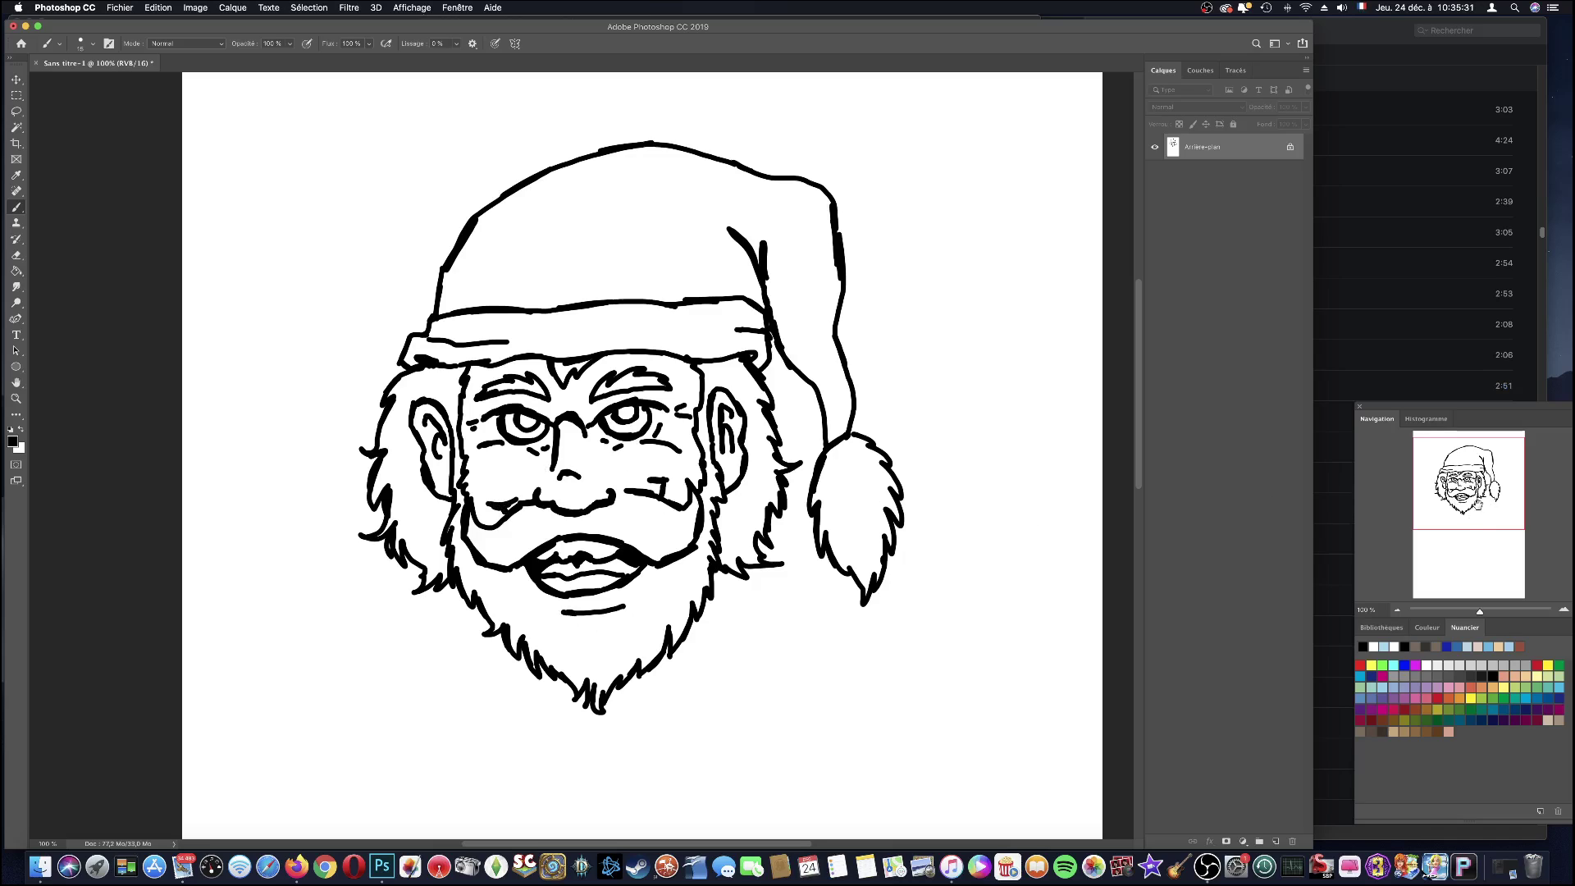
left_click_drag(1468, 496, 1332, 512)
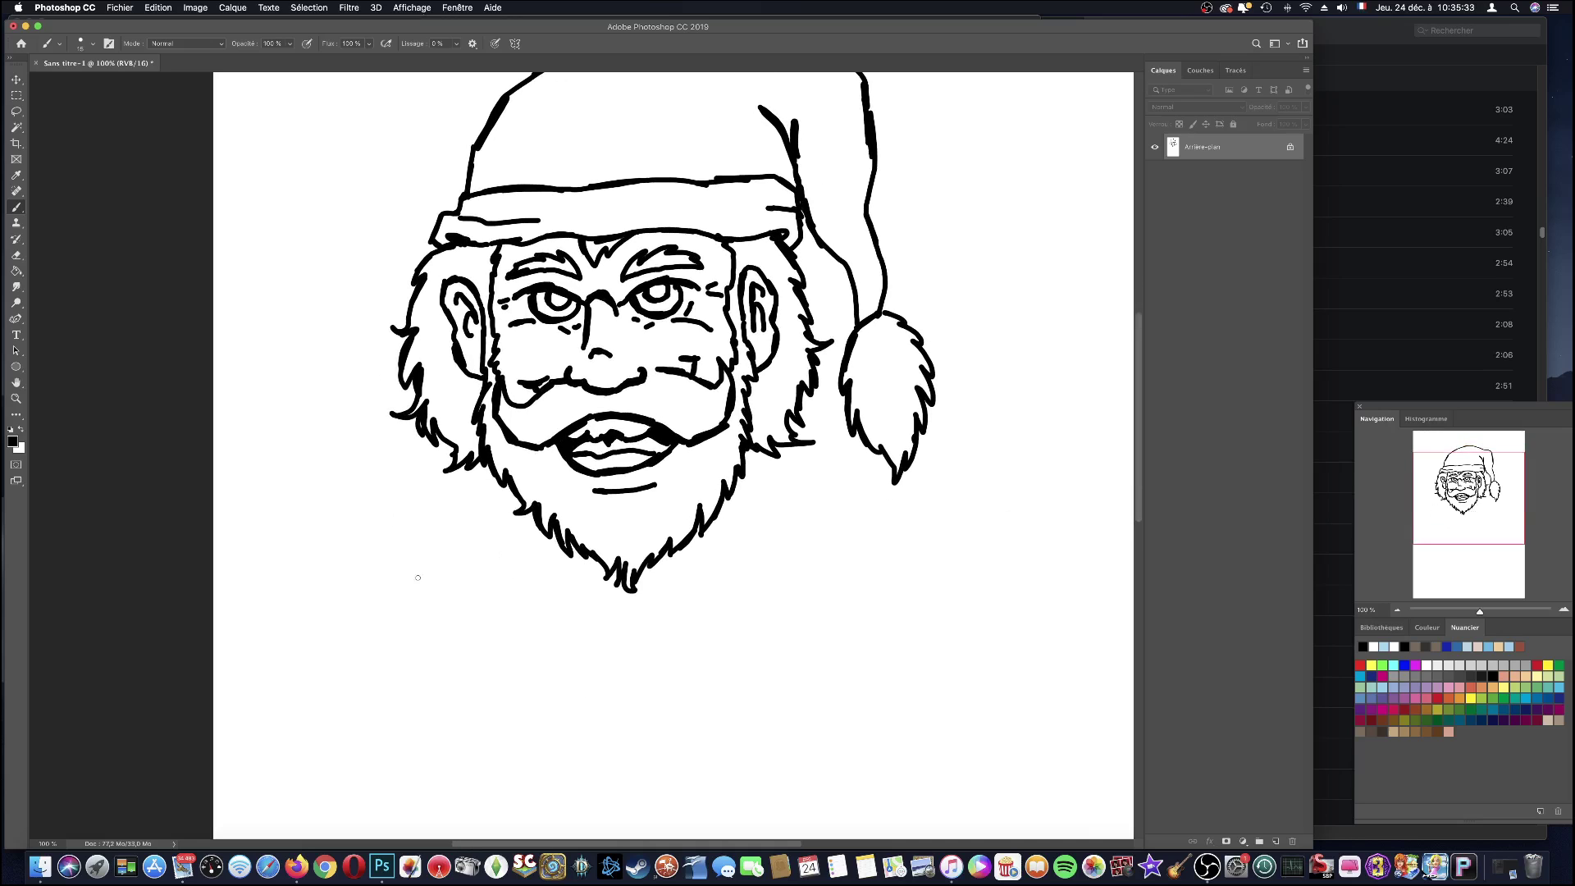
- Outline the coat's shoulders, sides and curved bottom edge below the beard
left_click_drag(1499, 526, 1490, 533)
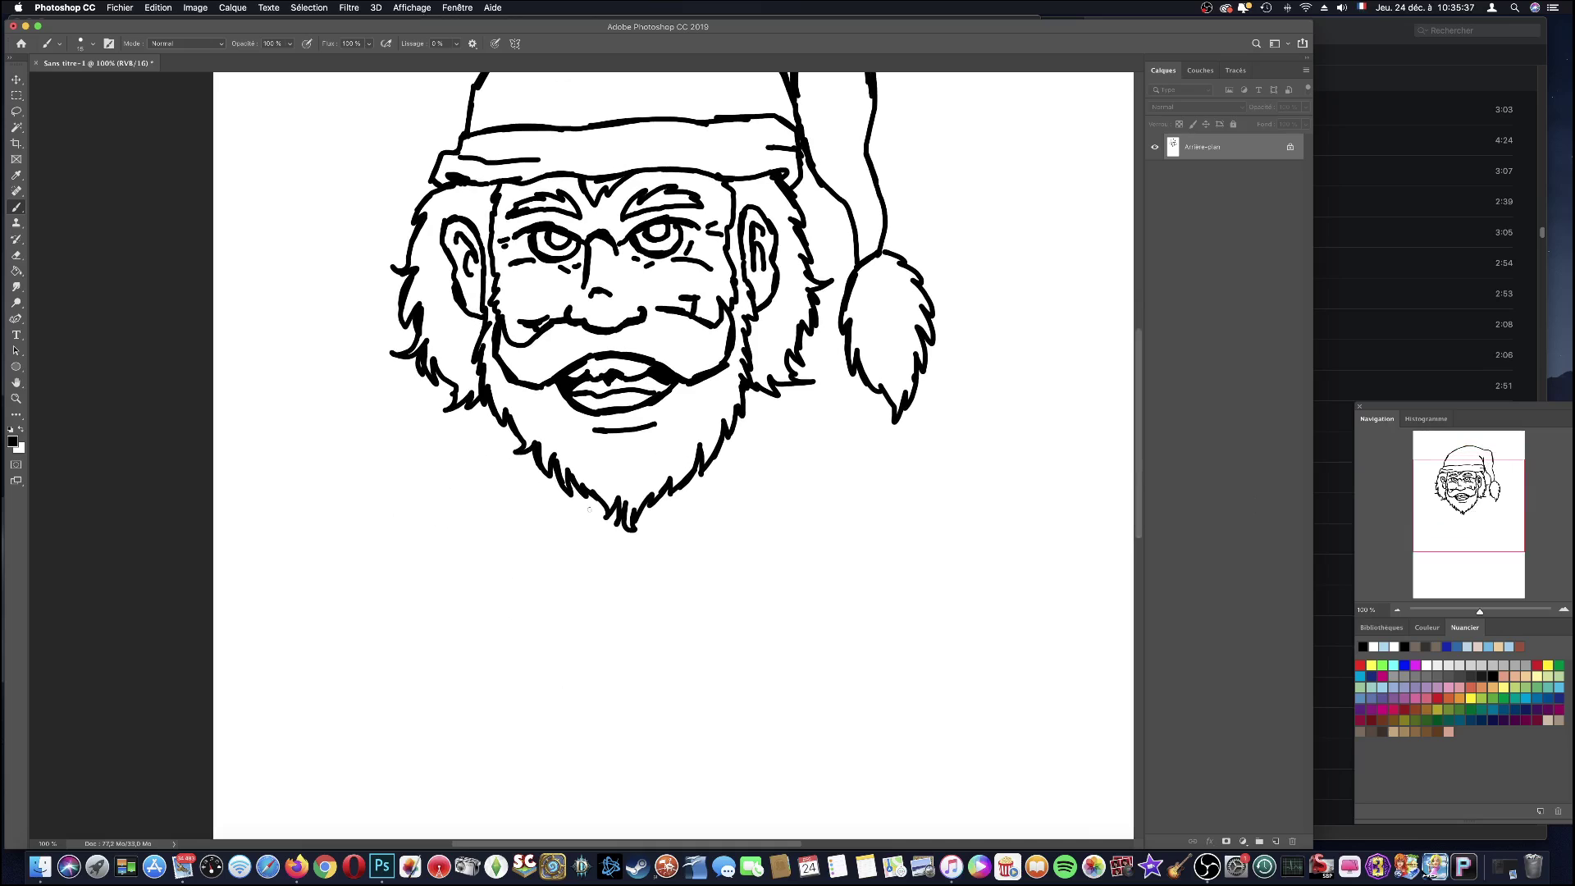
left_click_drag(1470, 547, 1451, 537)
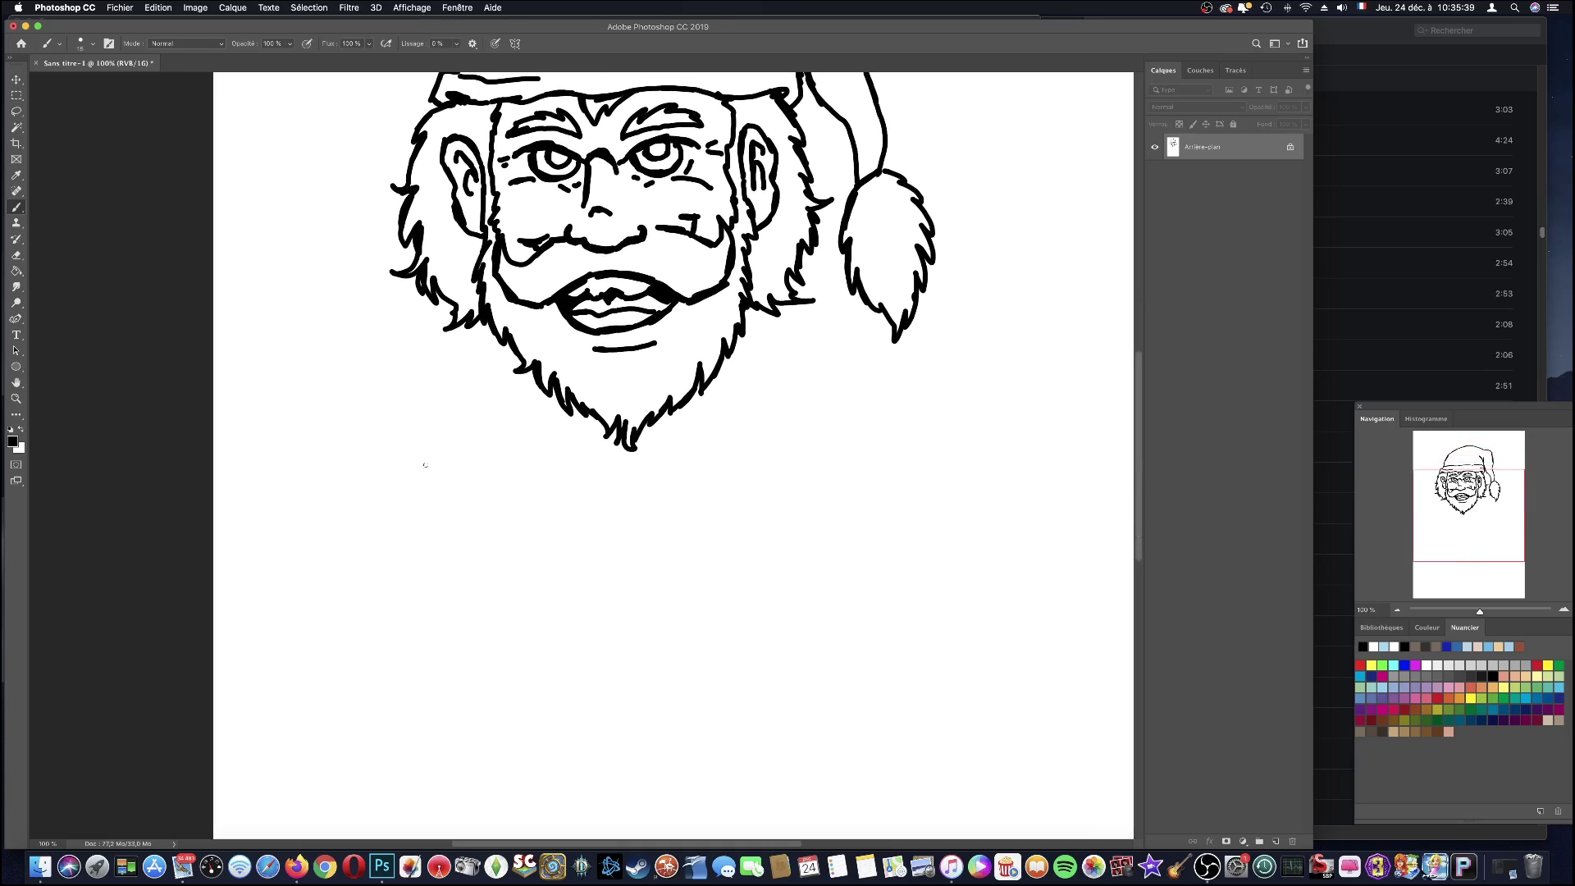
left_click_drag(488, 420, 490, 499)
key("super+z")
left_click_drag(463, 414, 458, 504)
left_click_drag(457, 443, 447, 413)
mouse_move(817, 397)
left_mouse_down()
mouse_move(836, 499)
mouse_move(831, 424)
left_mouse_up()
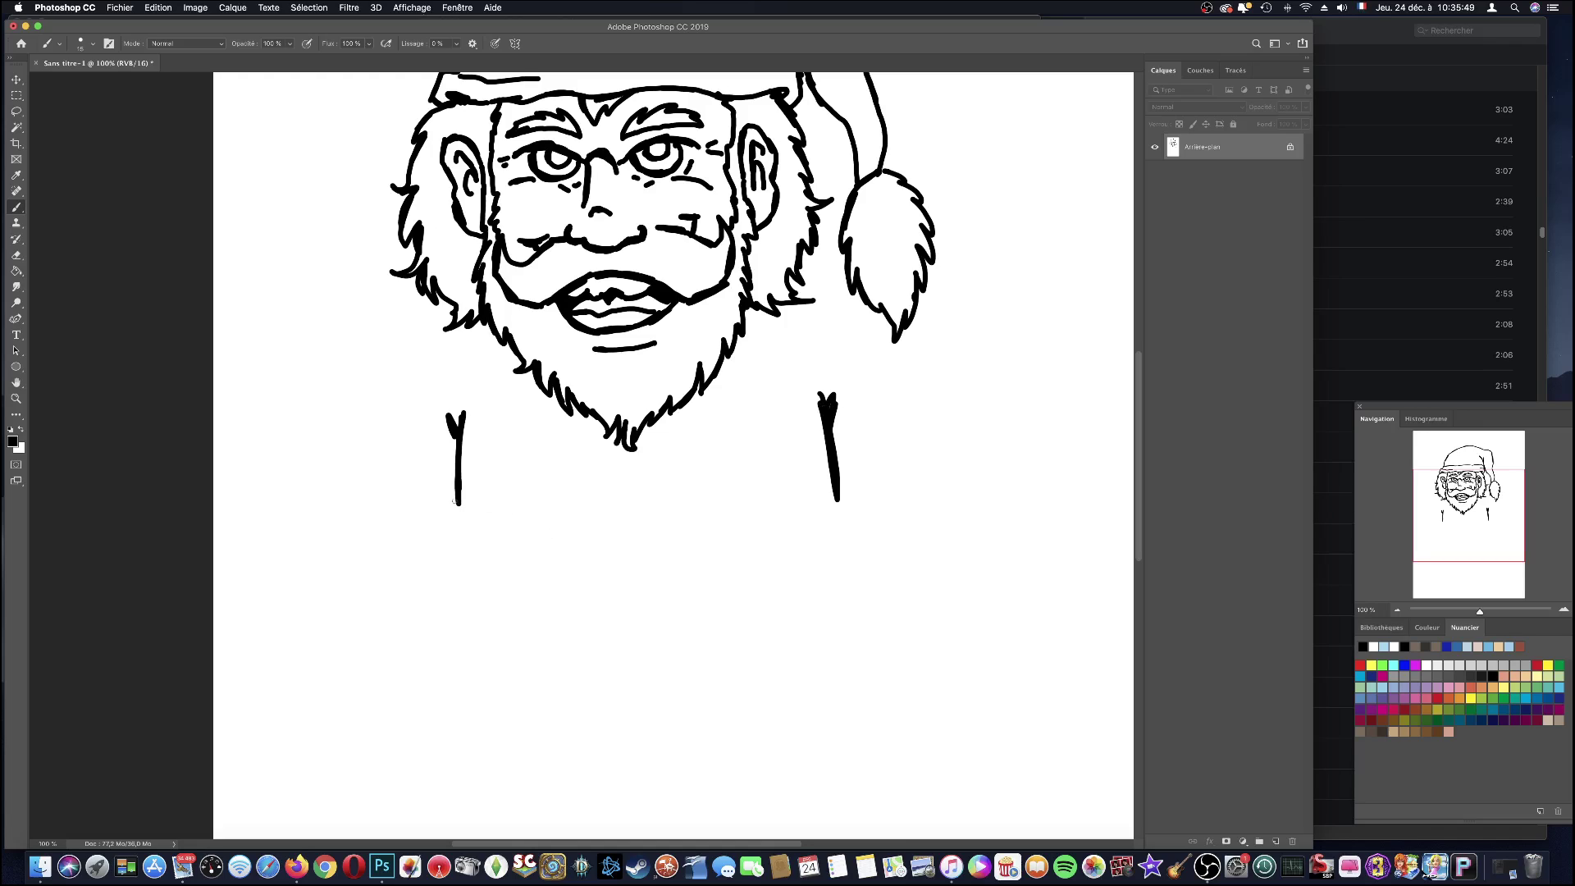
left_click_drag(456, 498, 446, 558)
left_click_drag(838, 492, 858, 563)
mouse_move(447, 564)
left_mouse_down()
mouse_move(566, 630)
mouse_move(835, 592)
mouse_move(868, 559)
mouse_move(853, 541)
left_mouse_up()
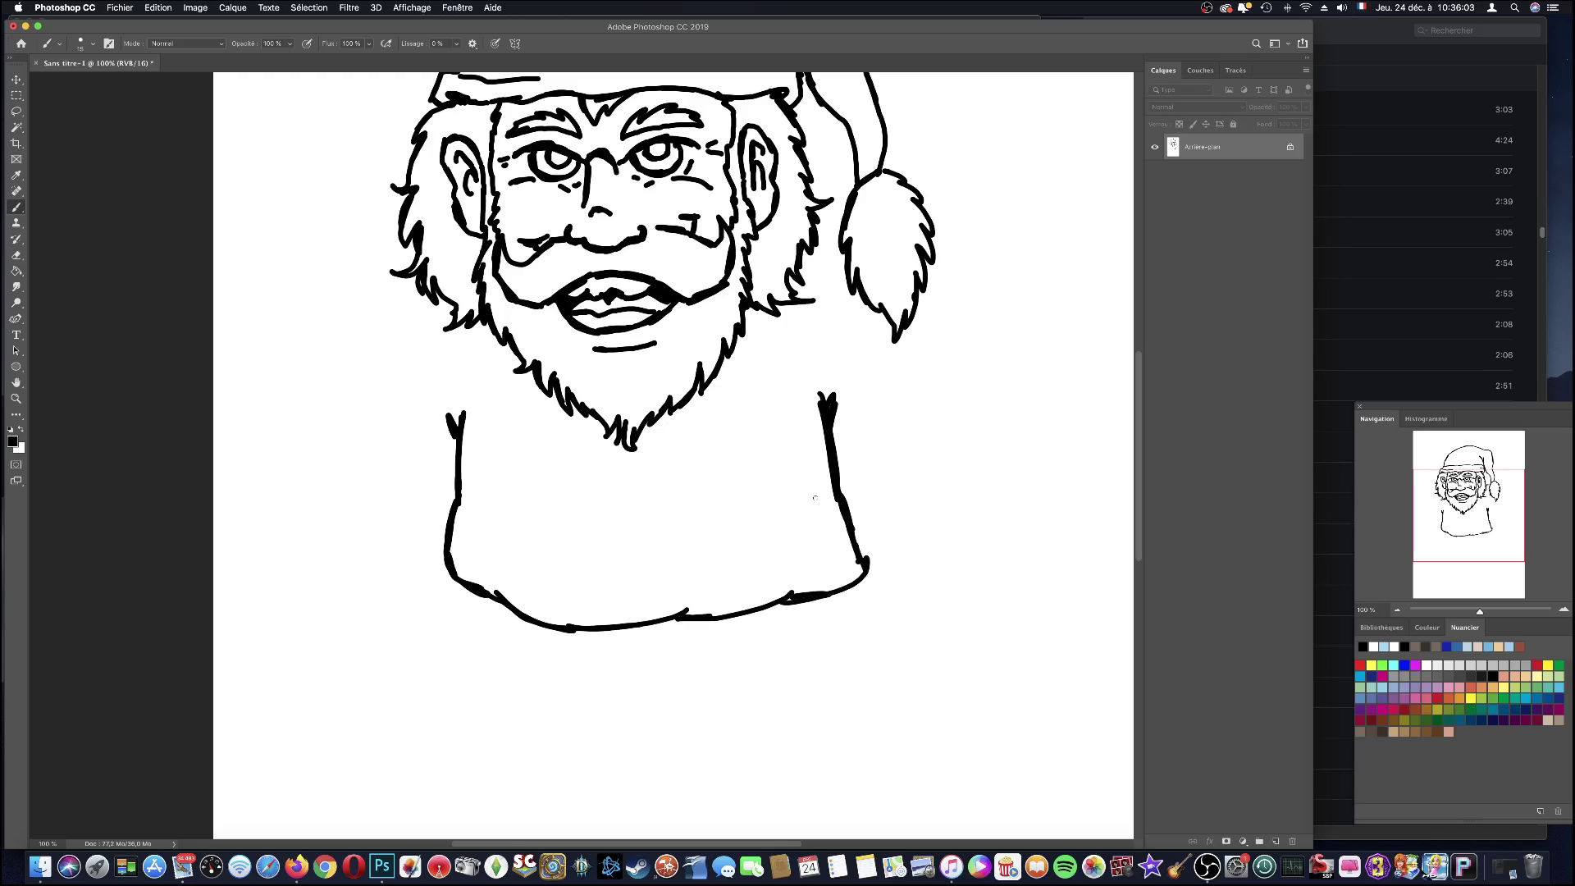
- Draw the coat's front opening, two buttons, and the belt with vertical loop lines
mouse_move(615, 429)
left_mouse_down()
mouse_move(624, 627)
mouse_move(647, 485)
mouse_move(661, 624)
left_mouse_up()
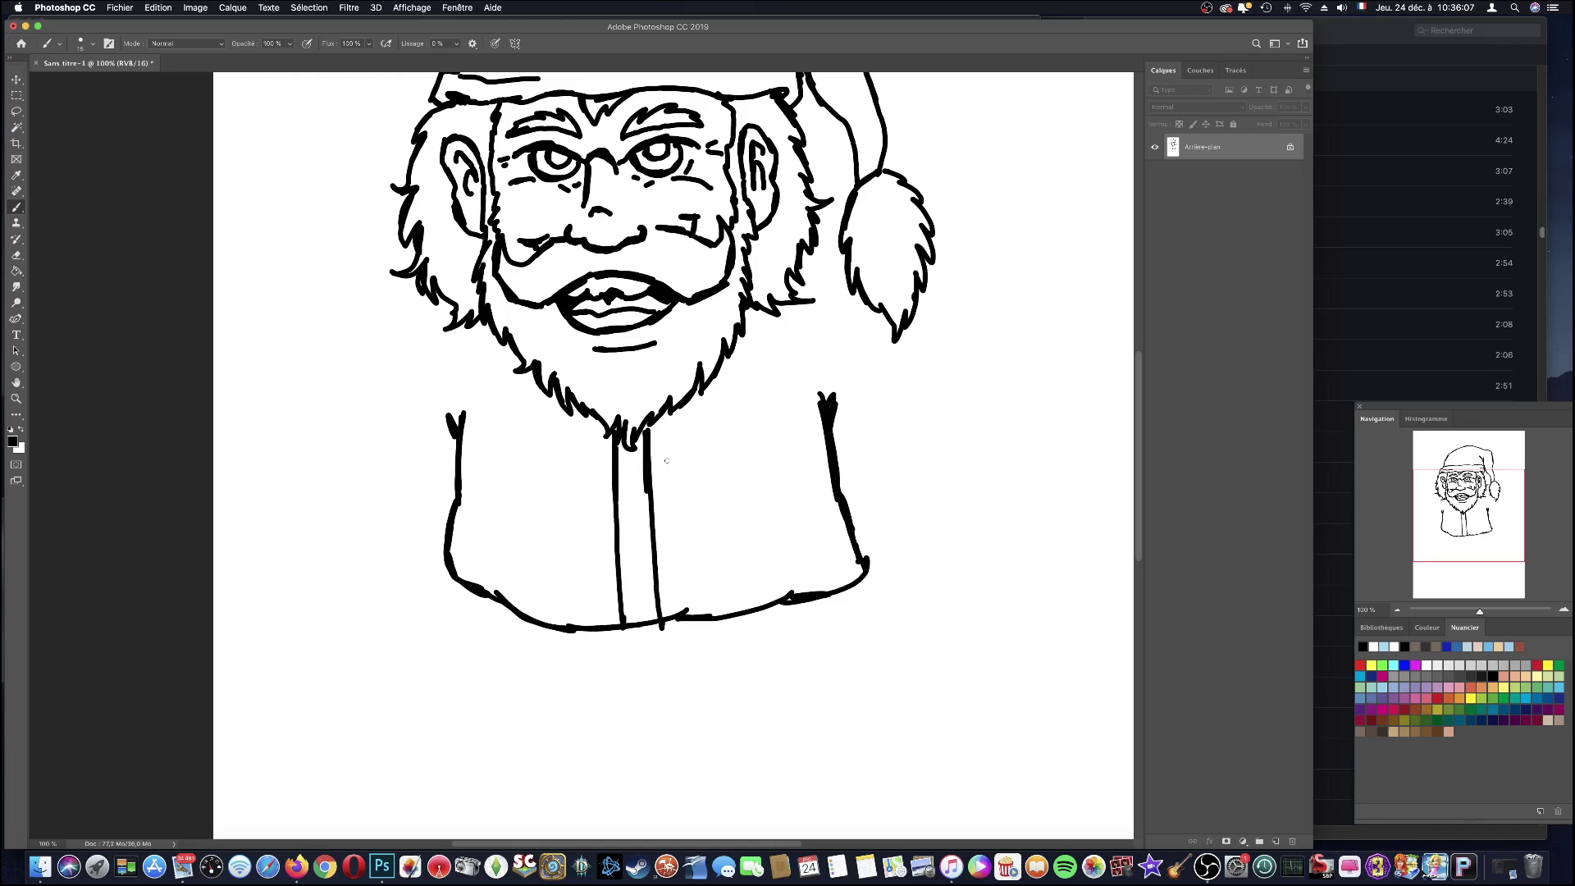
mouse_move(672, 440)
left_mouse_down()
mouse_move(664, 467)
mouse_move(696, 453)
mouse_move(679, 438)
left_mouse_up()
mouse_move(687, 525)
left_mouse_down()
mouse_move(677, 559)
mouse_move(693, 529)
left_mouse_up()
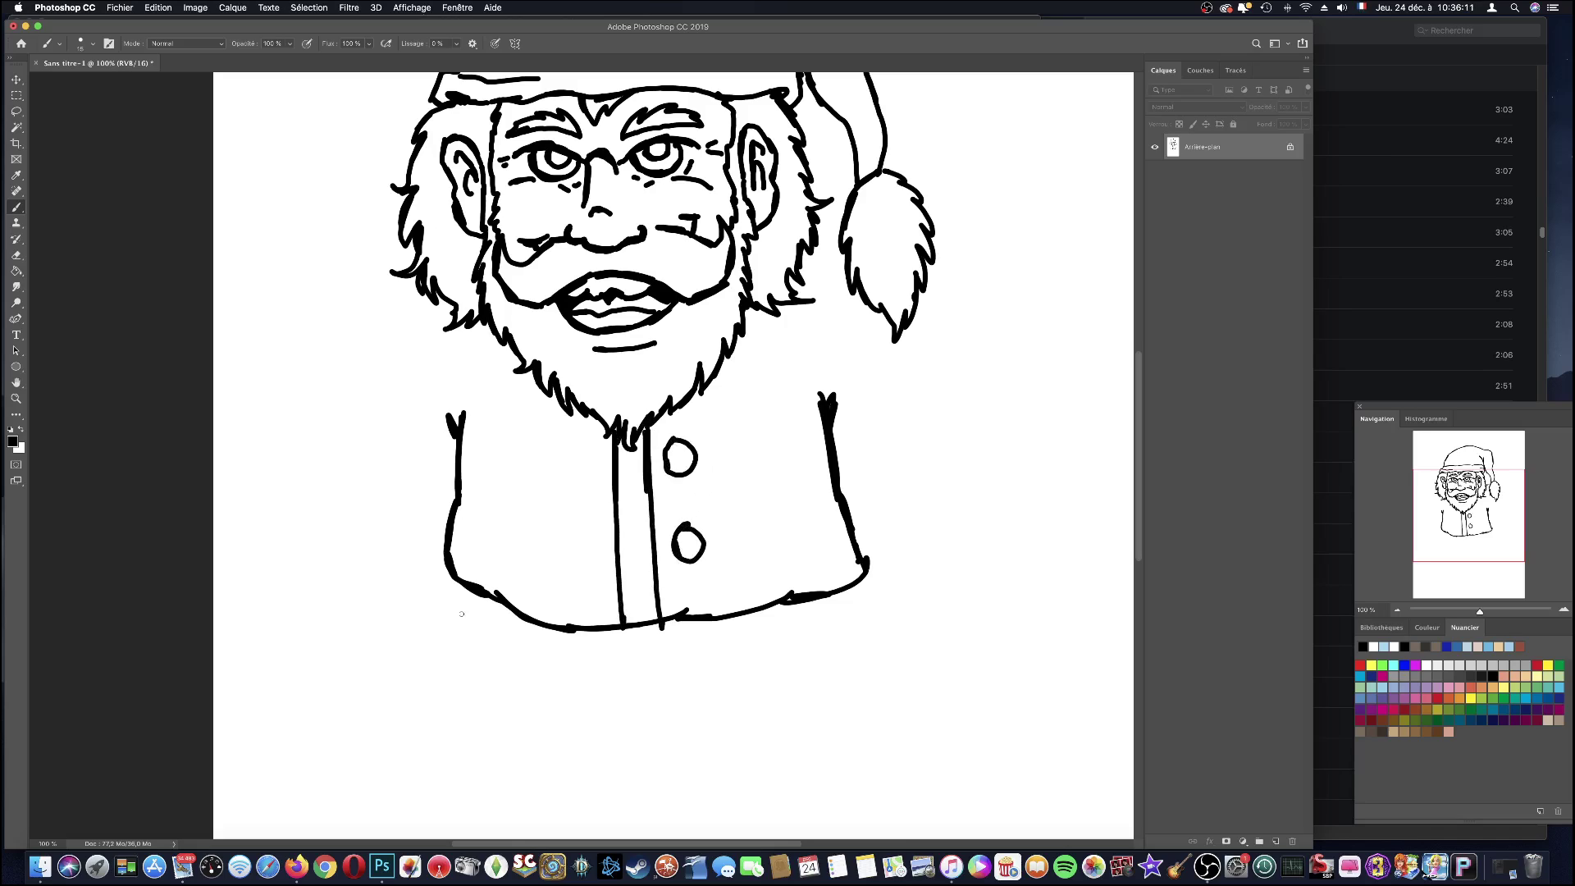
mouse_move(454, 578)
left_mouse_down()
mouse_move(444, 611)
mouse_move(510, 649)
mouse_move(515, 613)
mouse_move(521, 676)
mouse_move(577, 666)
mouse_move(597, 685)
mouse_move(595, 659)
mouse_move(657, 660)
mouse_move(668, 679)
mouse_move(662, 625)
mouse_move(681, 676)
mouse_move(742, 650)
mouse_move(750, 672)
left_mouse_up()
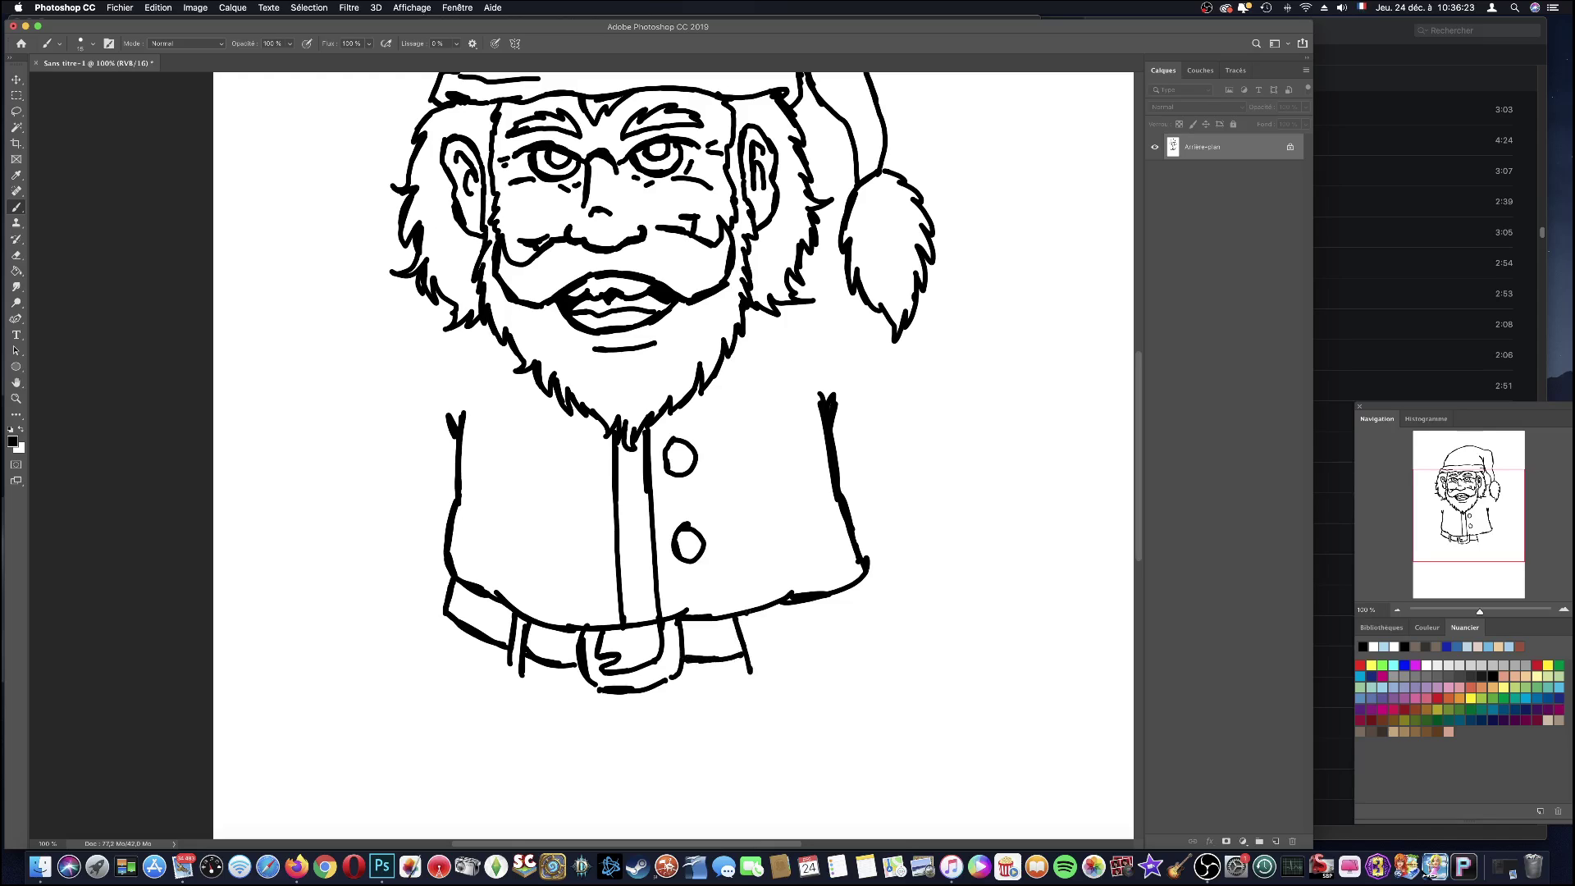
mouse_move(750, 610)
left_mouse_down()
mouse_move(765, 669)
mouse_move(823, 642)
mouse_move(826, 656)
left_mouse_up()
mouse_move(829, 590)
left_mouse_down()
mouse_move(841, 652)
mouse_move(872, 620)
left_mouse_up()
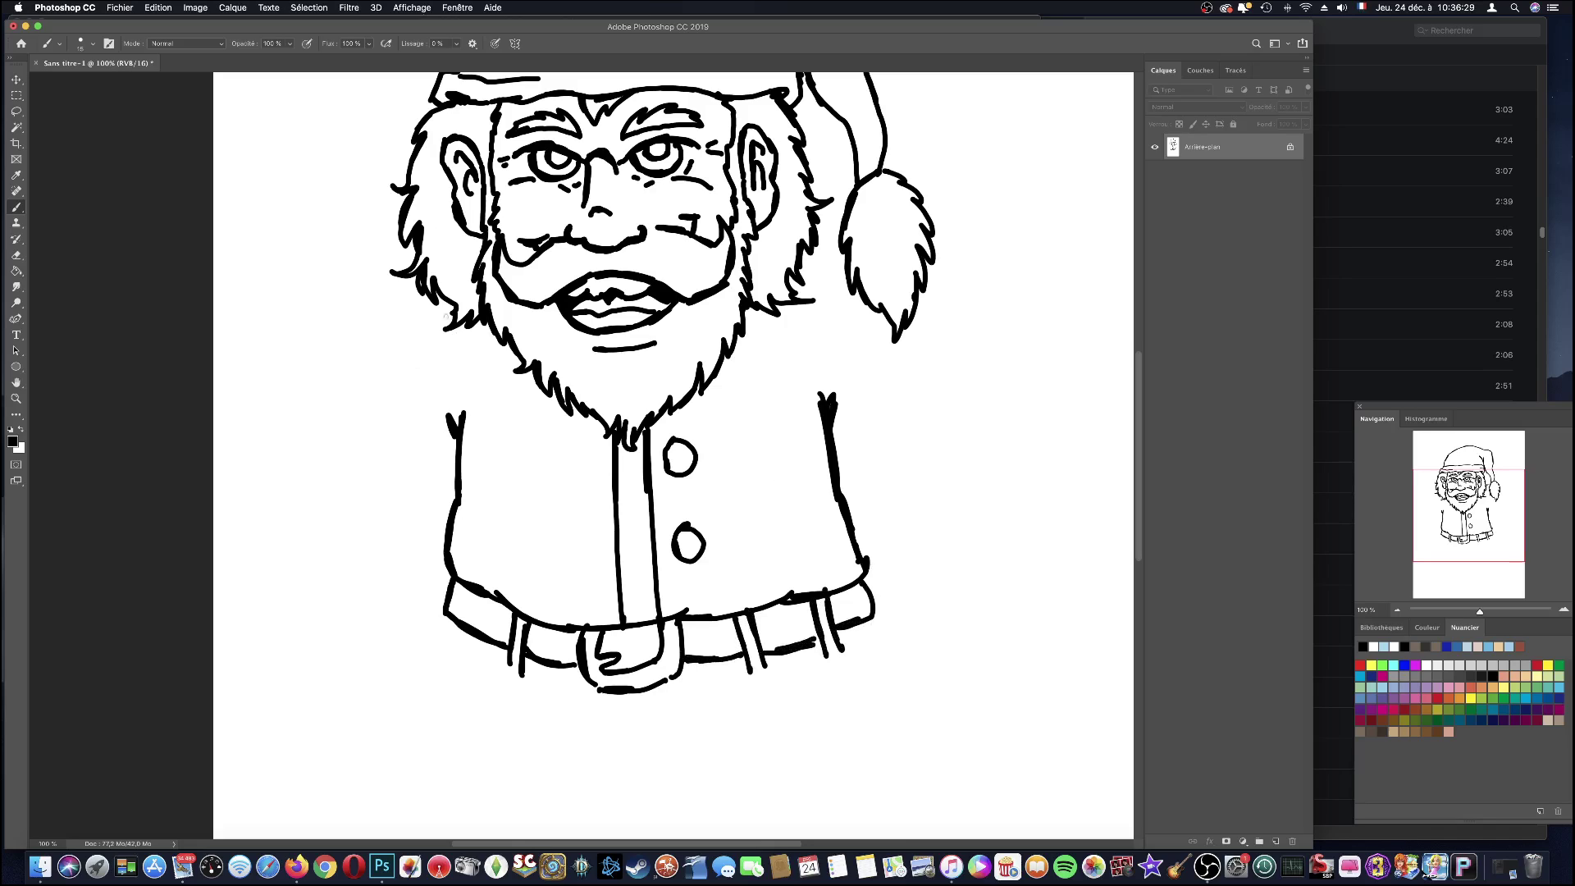
- Draw Santa's left arm ending in a thumbs-up fist with finger creases
mouse_move(447, 316)
left_mouse_down()
mouse_move(403, 371)
mouse_move(388, 468)
mouse_move(428, 512)
mouse_move(350, 416)
mouse_move(350, 469)
mouse_move(300, 498)
left_mouse_up()
mouse_move(288, 487)
left_mouse_down()
mouse_move(284, 513)
mouse_move(310, 535)
mouse_move(348, 529)
mouse_move(374, 451)
left_mouse_up()
mouse_move(320, 537)
left_mouse_down()
mouse_move(415, 605)
mouse_move(444, 569)
left_mouse_up()
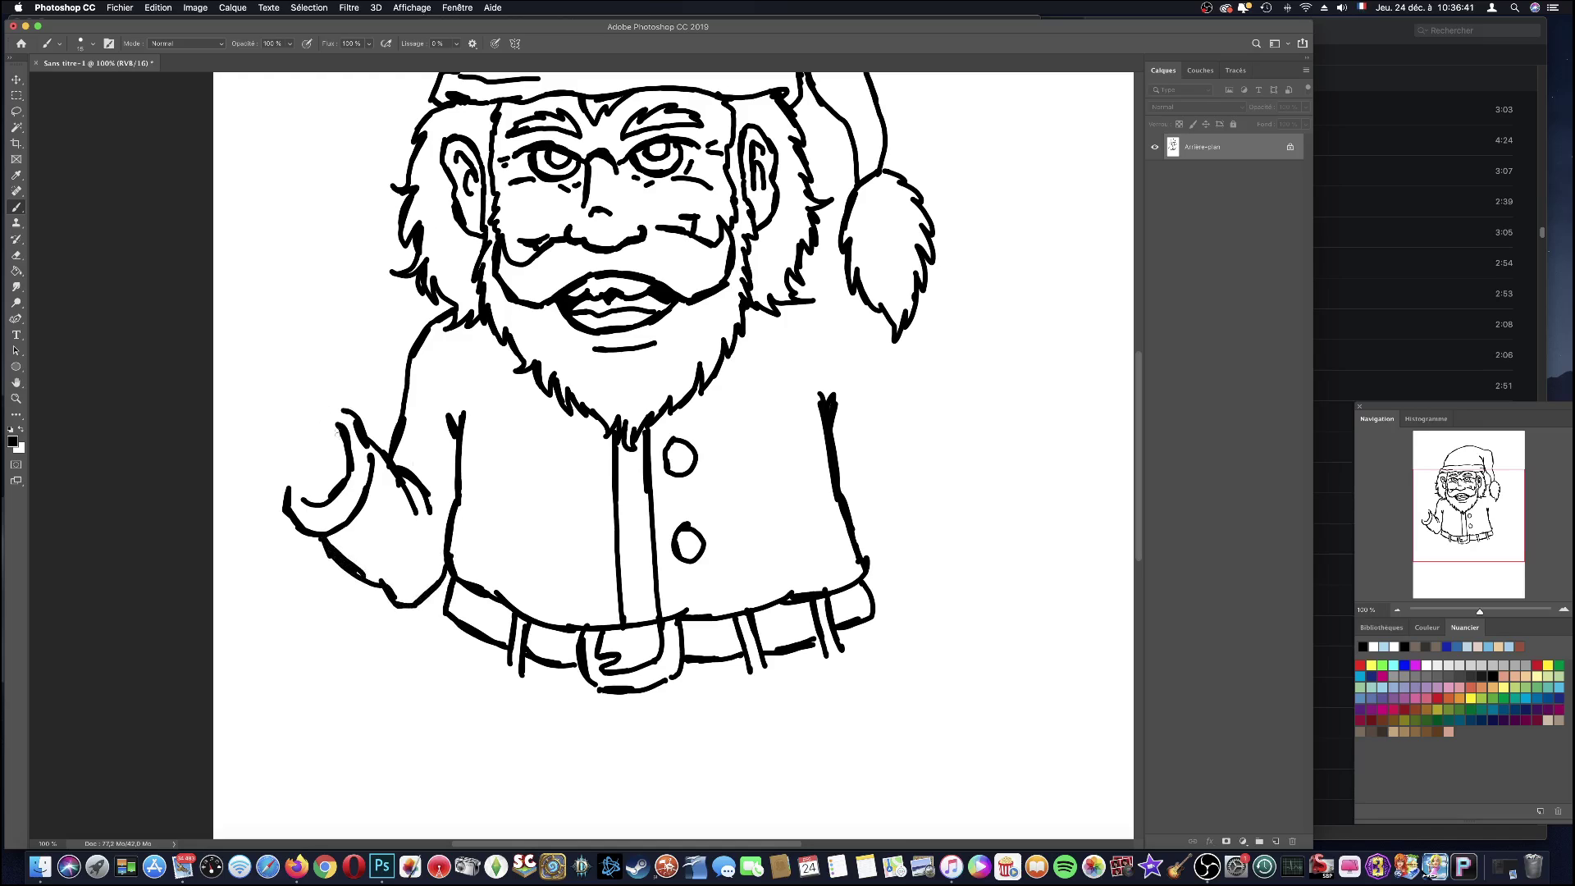
mouse_move(336, 428)
left_mouse_down()
mouse_move(353, 343)
mouse_move(316, 351)
mouse_move(295, 414)
left_mouse_up()
mouse_move(312, 340)
left_mouse_down()
mouse_move(289, 323)
mouse_move(251, 328)
mouse_move(244, 365)
mouse_move(287, 387)
mouse_move(305, 373)
mouse_move(281, 342)
mouse_move(239, 396)
mouse_move(283, 414)
left_mouse_up()
mouse_move(289, 390)
left_mouse_down()
mouse_move(278, 420)
mouse_move(239, 433)
mouse_move(280, 419)
mouse_move(276, 480)
mouse_move(325, 458)
mouse_move(319, 504)
left_mouse_up()
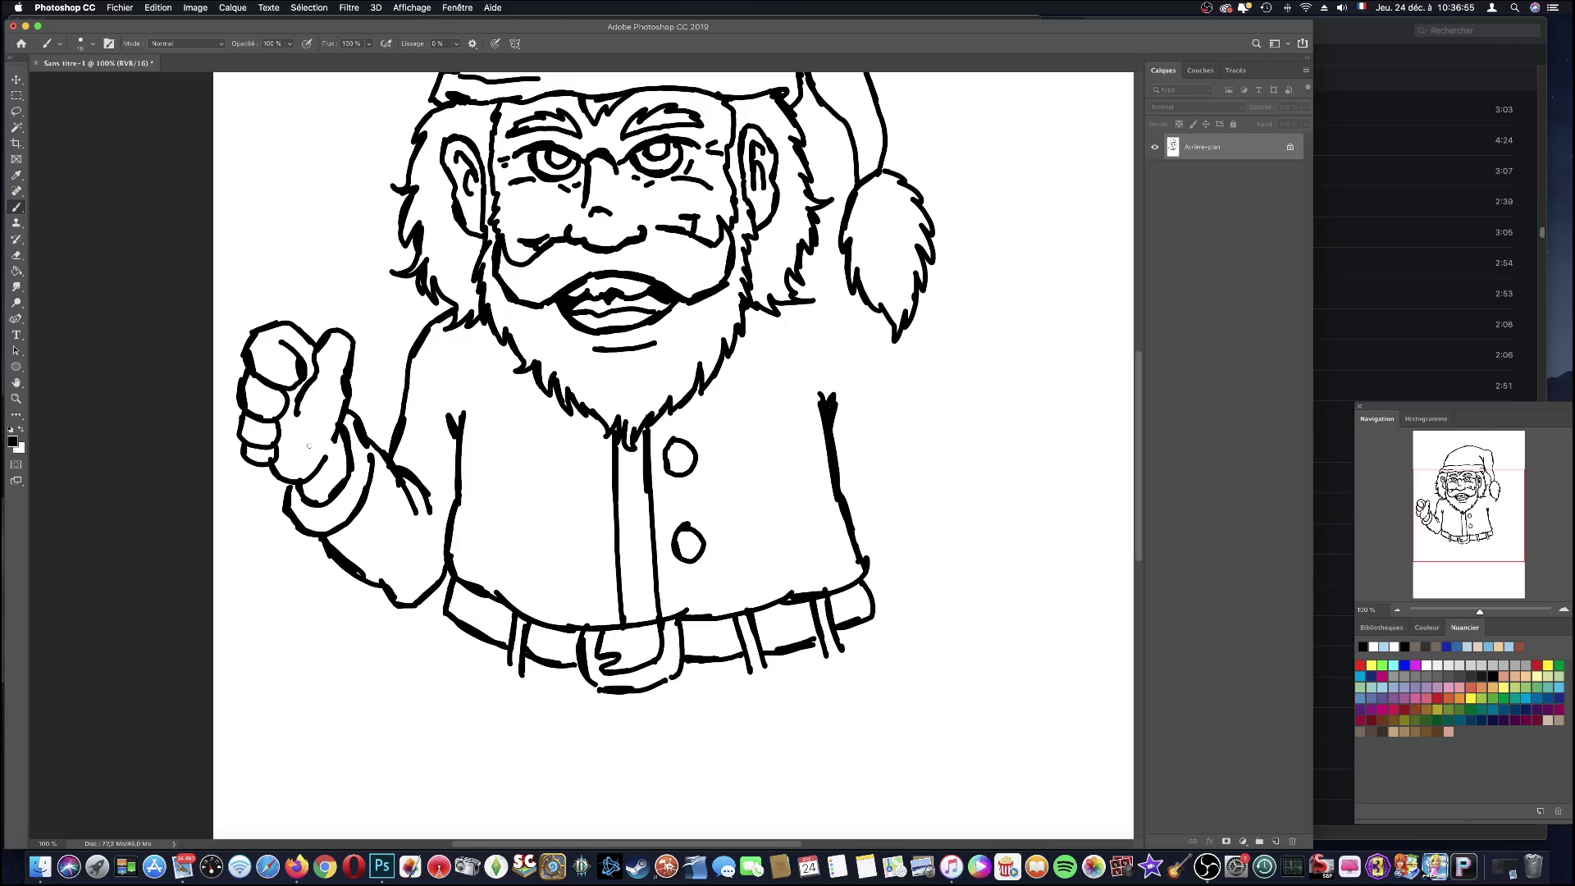
- Touch up the hair and complete the top outline of the hat
scroll(1137, 291, "right", 5)
scroll(1136, 291, "up", 2)
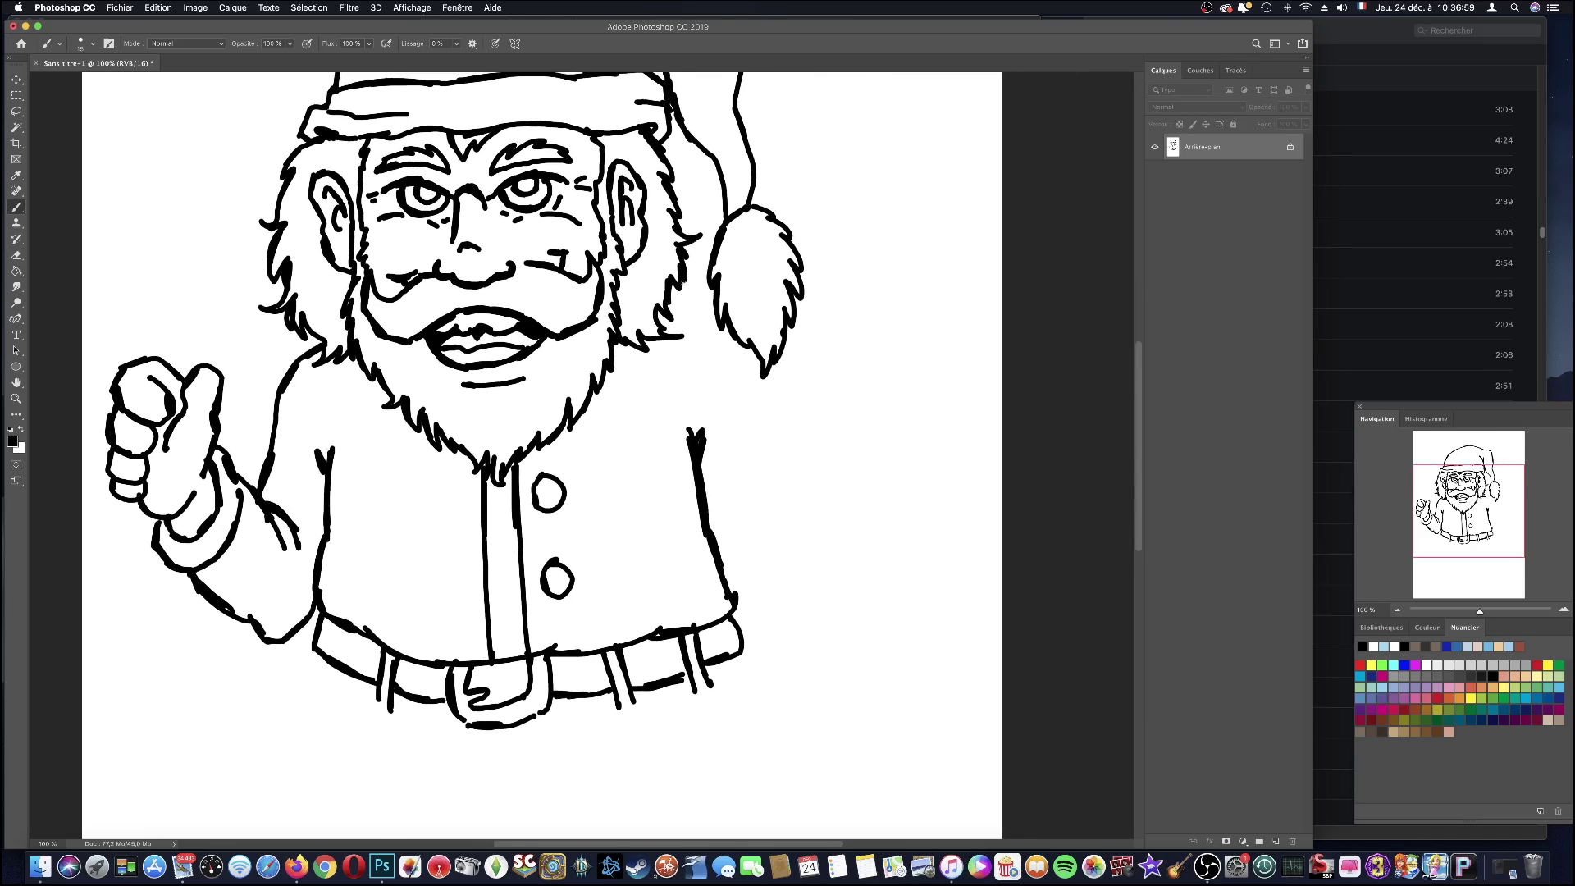
left_click_drag(686, 280, 700, 274)
left_click_drag(1463, 475, 1390, 444)
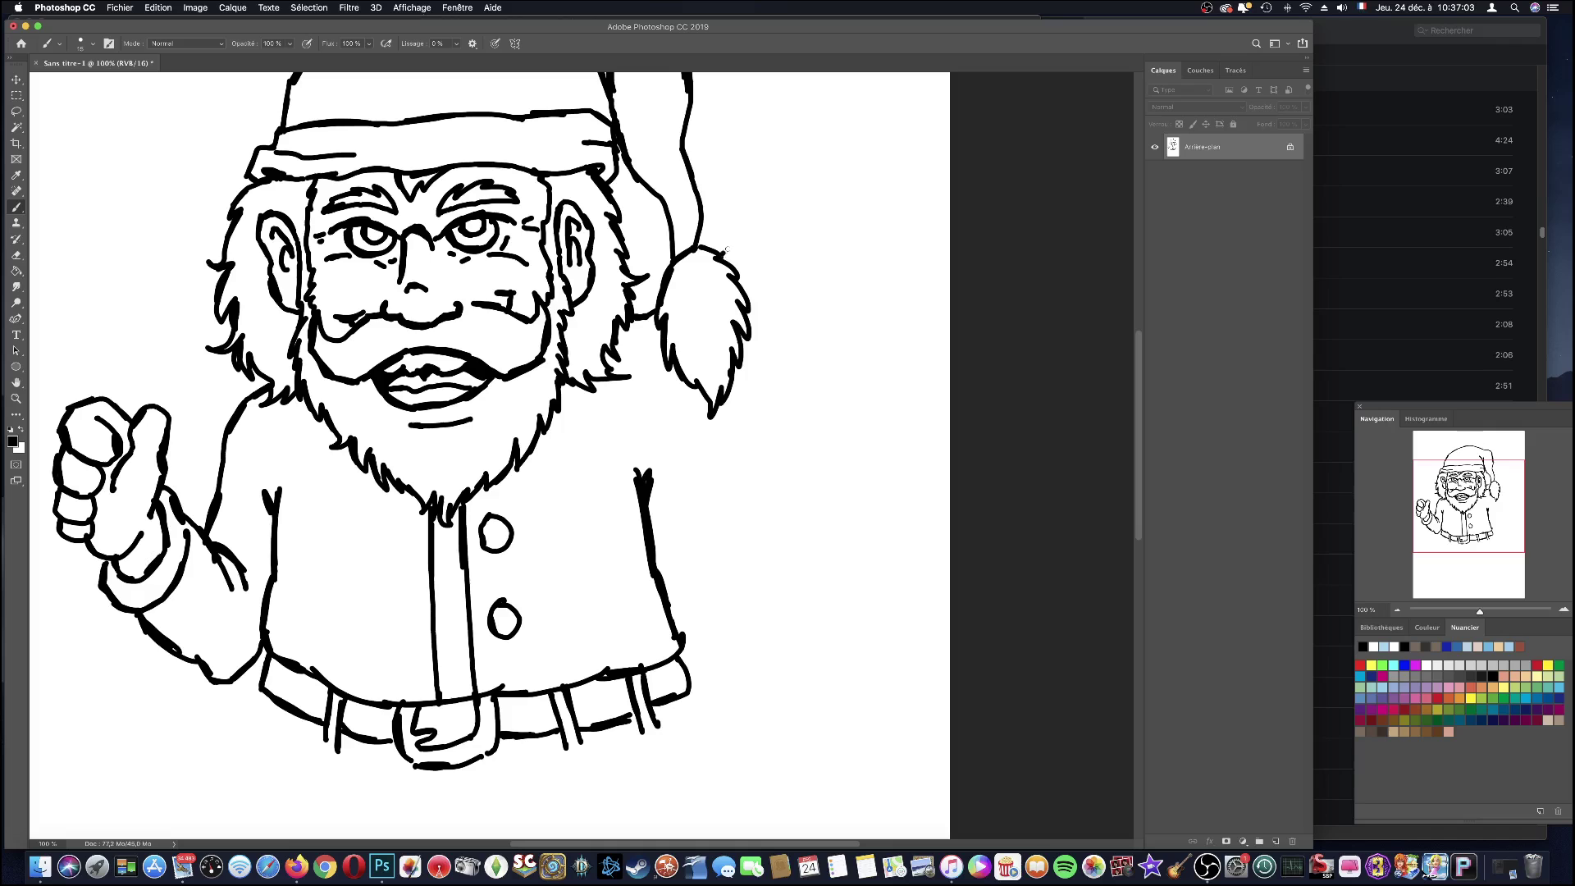
left_click_drag(725, 251, 763, 247)
right_click(754, 247)
left_click_drag(1507, 481, 1363, 440)
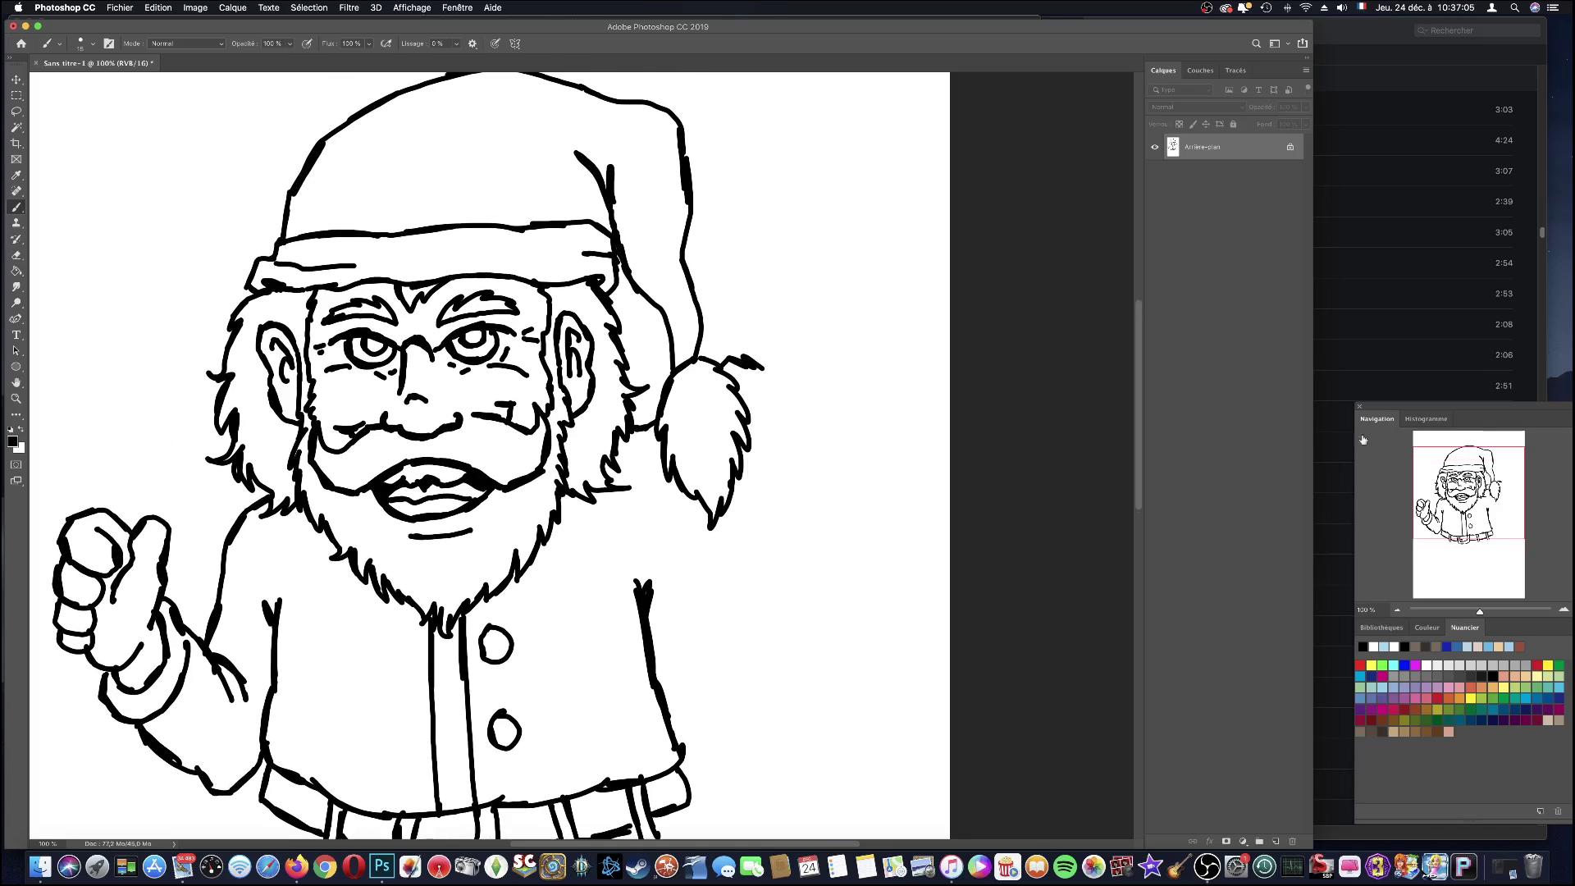
- Draw the raised waving right arm with an open hand and a sleeve fold
mouse_move(735, 356)
left_mouse_down()
mouse_move(777, 252)
mouse_move(794, 320)
mouse_move(779, 335)
left_mouse_up()
mouse_move(648, 617)
left_mouse_down()
mouse_move(758, 502)
mouse_move(851, 356)
mouse_move(860, 311)
mouse_move(796, 345)
mouse_move(838, 353)
left_mouse_up()
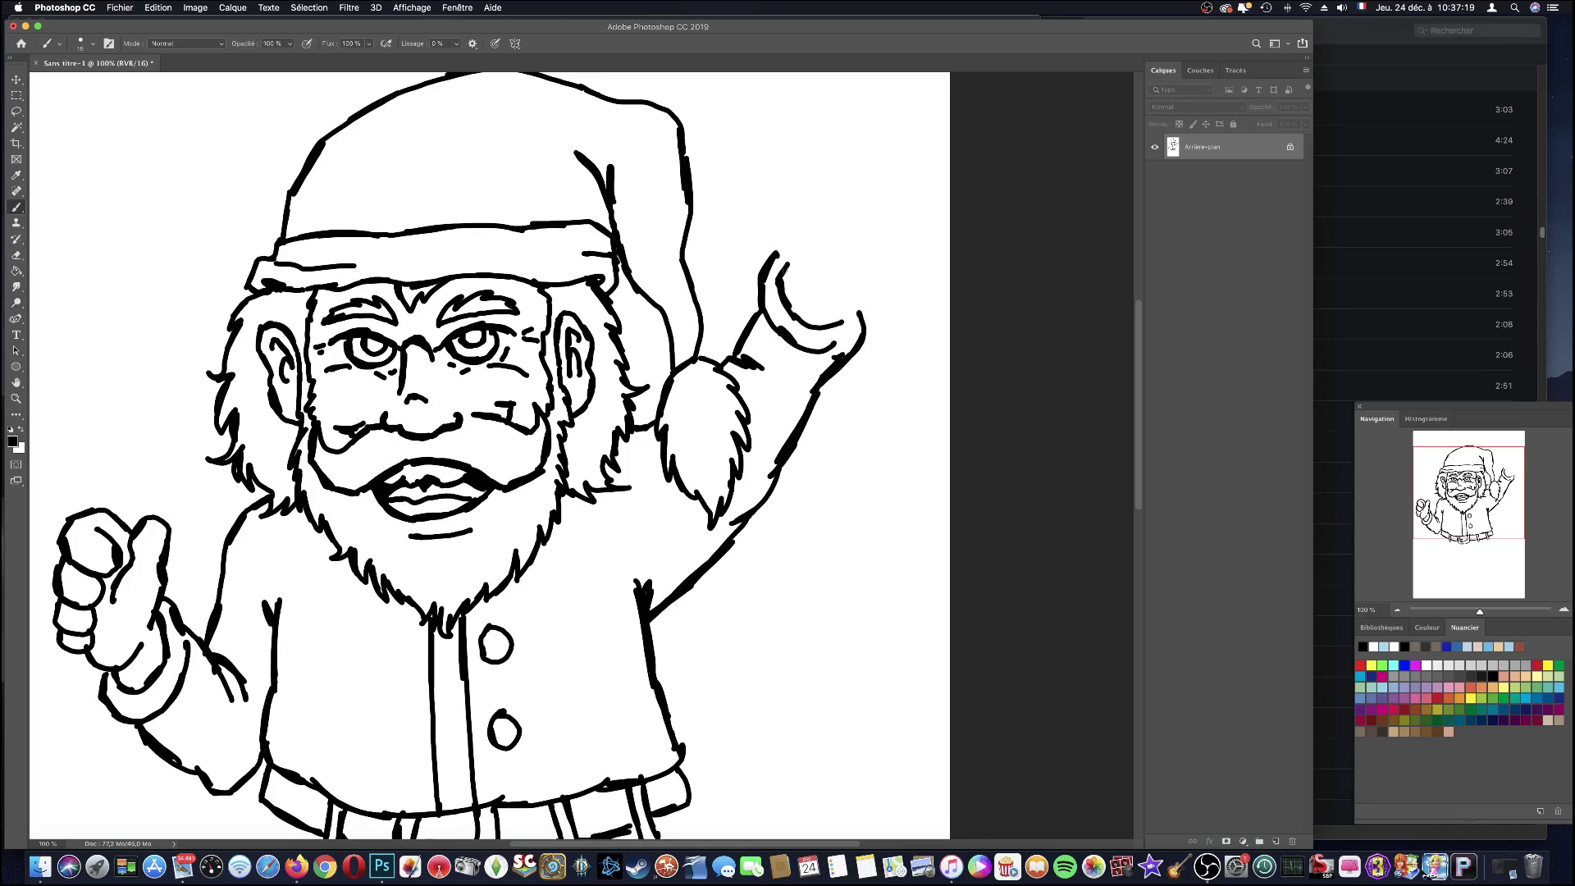
mouse_move(789, 277)
left_mouse_down()
mouse_move(743, 177)
mouse_move(785, 174)
mouse_move(838, 233)
mouse_move(832, 218)
mouse_move(869, 201)
mouse_move(877, 228)
mouse_move(830, 273)
left_mouse_up()
scroll(853, 239, "up", 3)
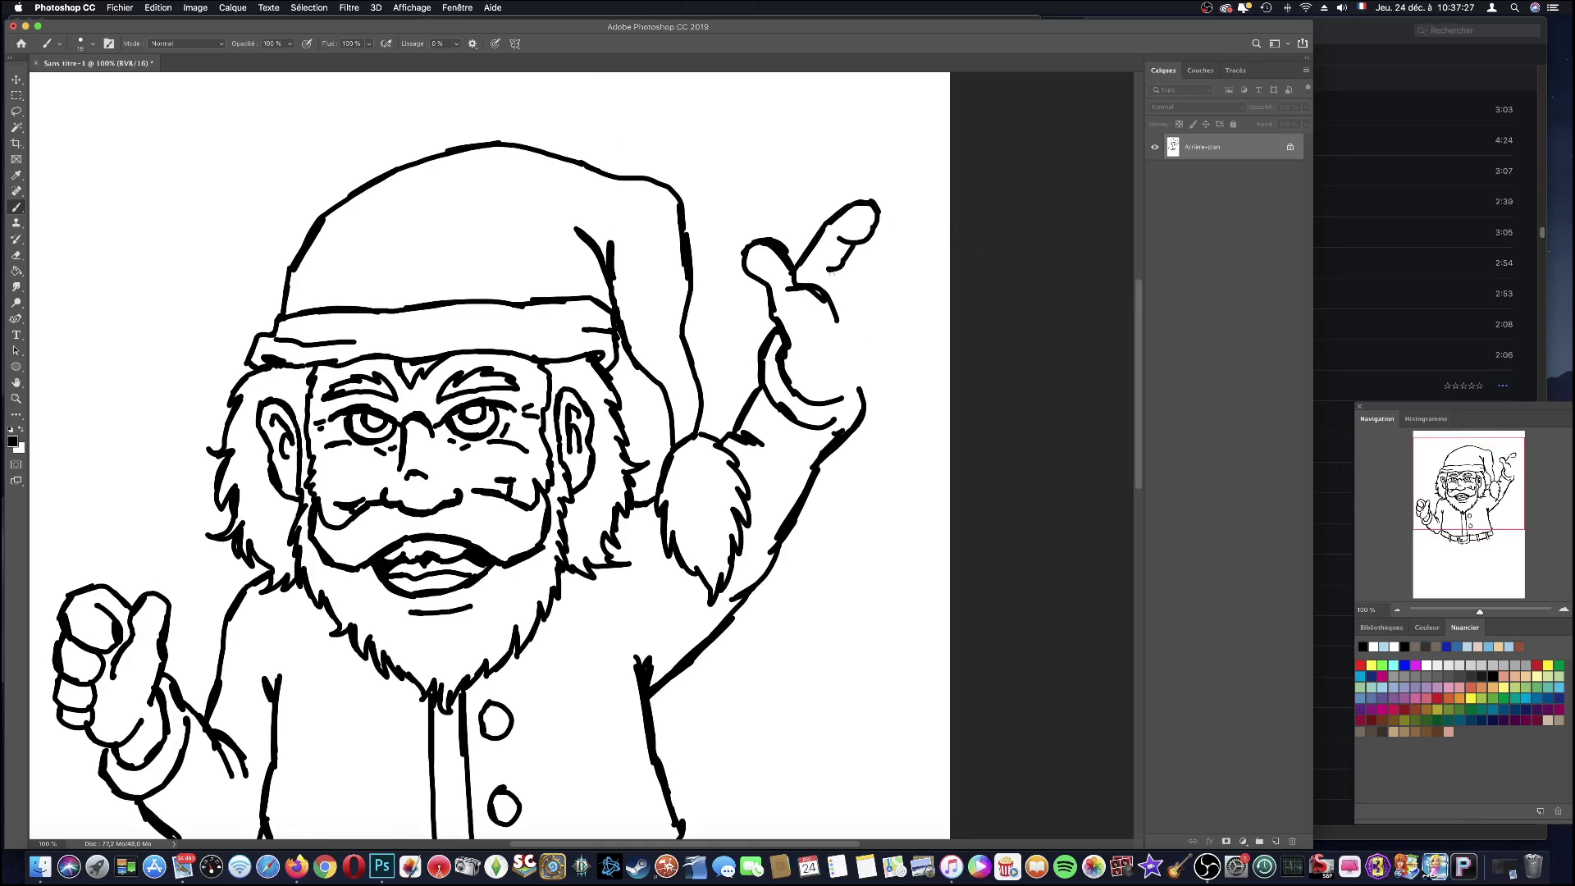
mouse_move(874, 222)
left_mouse_down()
mouse_move(892, 212)
mouse_move(904, 231)
mouse_move(855, 283)
mouse_move(889, 291)
mouse_move(869, 317)
mouse_move(905, 315)
mouse_move(874, 360)
mouse_move(823, 381)
mouse_move(876, 343)
mouse_move(853, 397)
left_mouse_up()
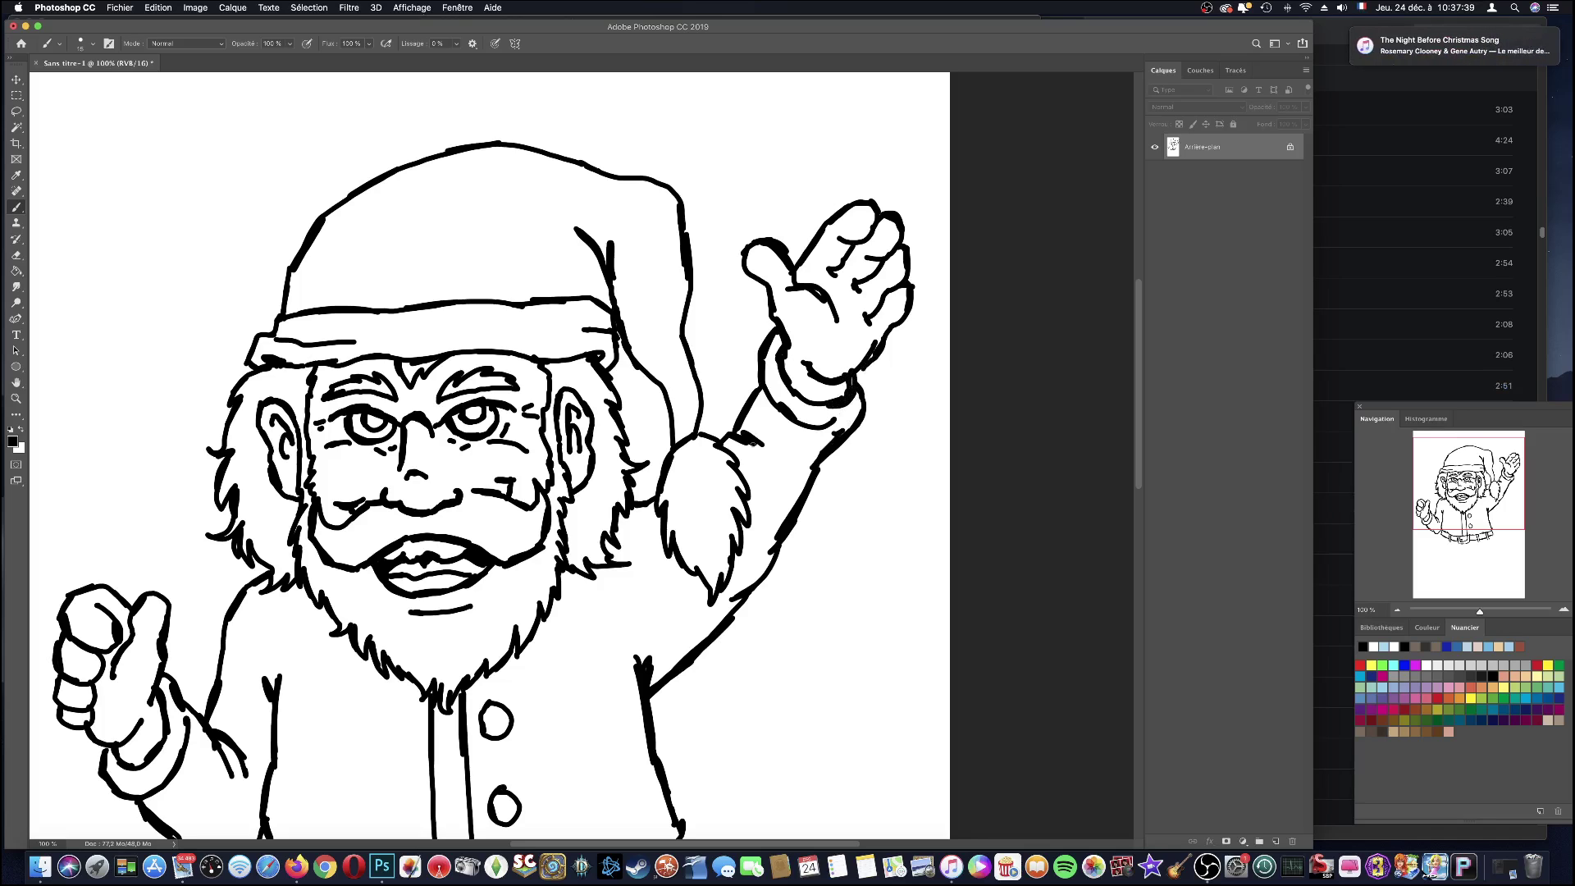
left_click_drag(756, 443, 774, 477)
- Outline the rounded coat shapes below the belt
left_click_drag(1485, 504, 1478, 543)
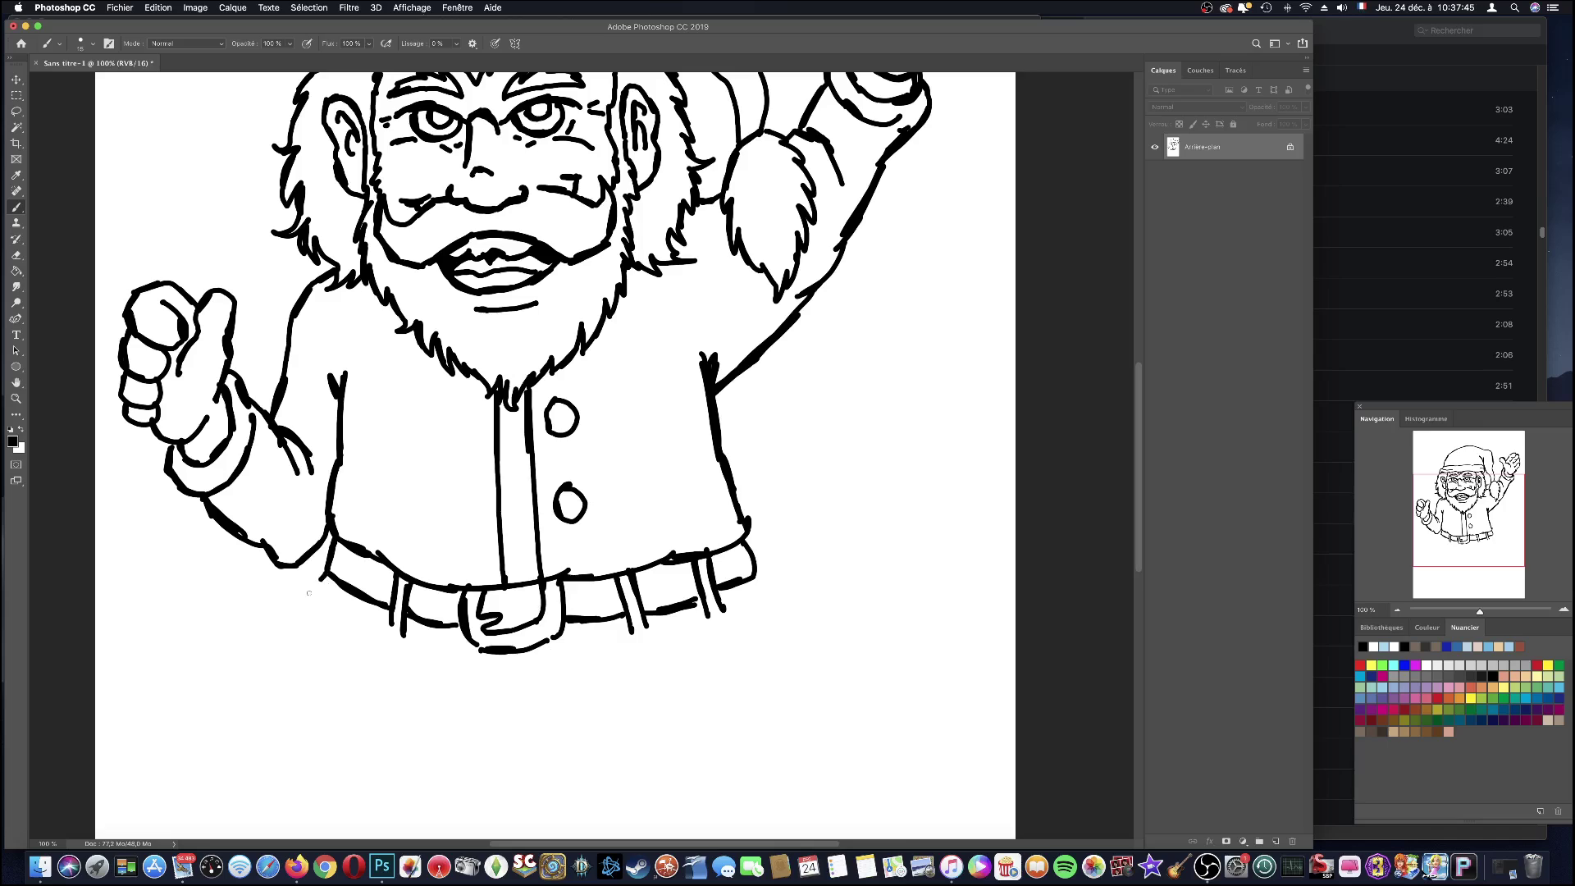
mouse_move(328, 575)
left_mouse_down()
mouse_move(325, 675)
mouse_move(509, 652)
mouse_move(751, 660)
mouse_move(777, 643)
mouse_move(762, 577)
left_mouse_up()
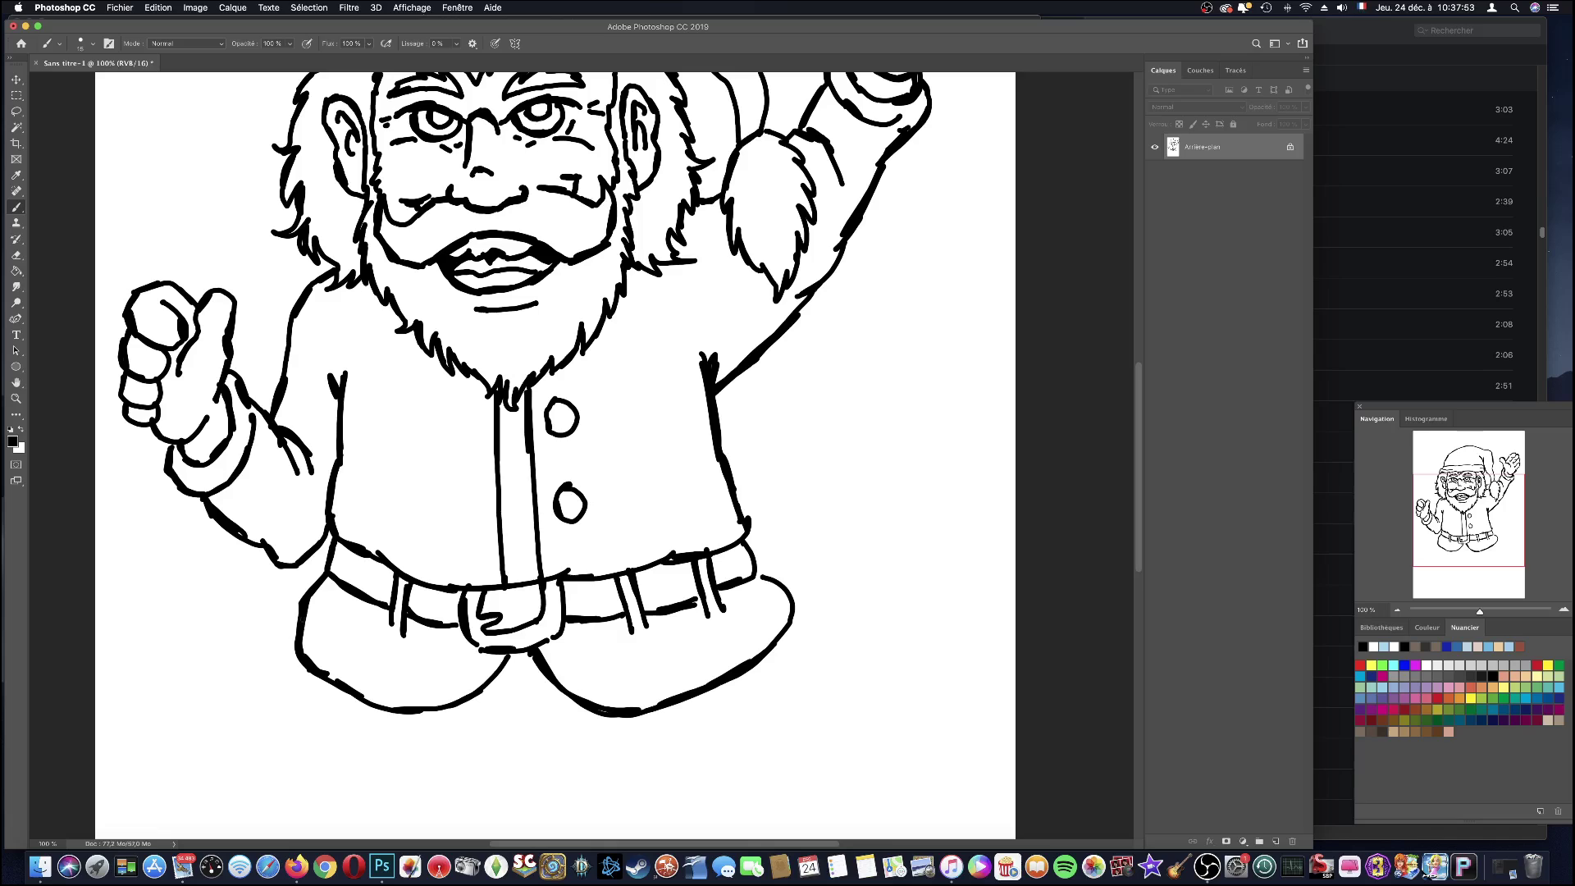
mouse_move(297, 617)
left_mouse_down()
mouse_move(281, 681)
mouse_move(320, 707)
mouse_move(375, 725)
mouse_move(490, 688)
left_mouse_up()
- Finish the coat's underside and draw the left trouser leg's outer side and bottom
mouse_move(579, 705)
left_mouse_down()
mouse_move(605, 737)
mouse_move(644, 743)
mouse_move(777, 677)
mouse_move(812, 628)
left_mouse_up()
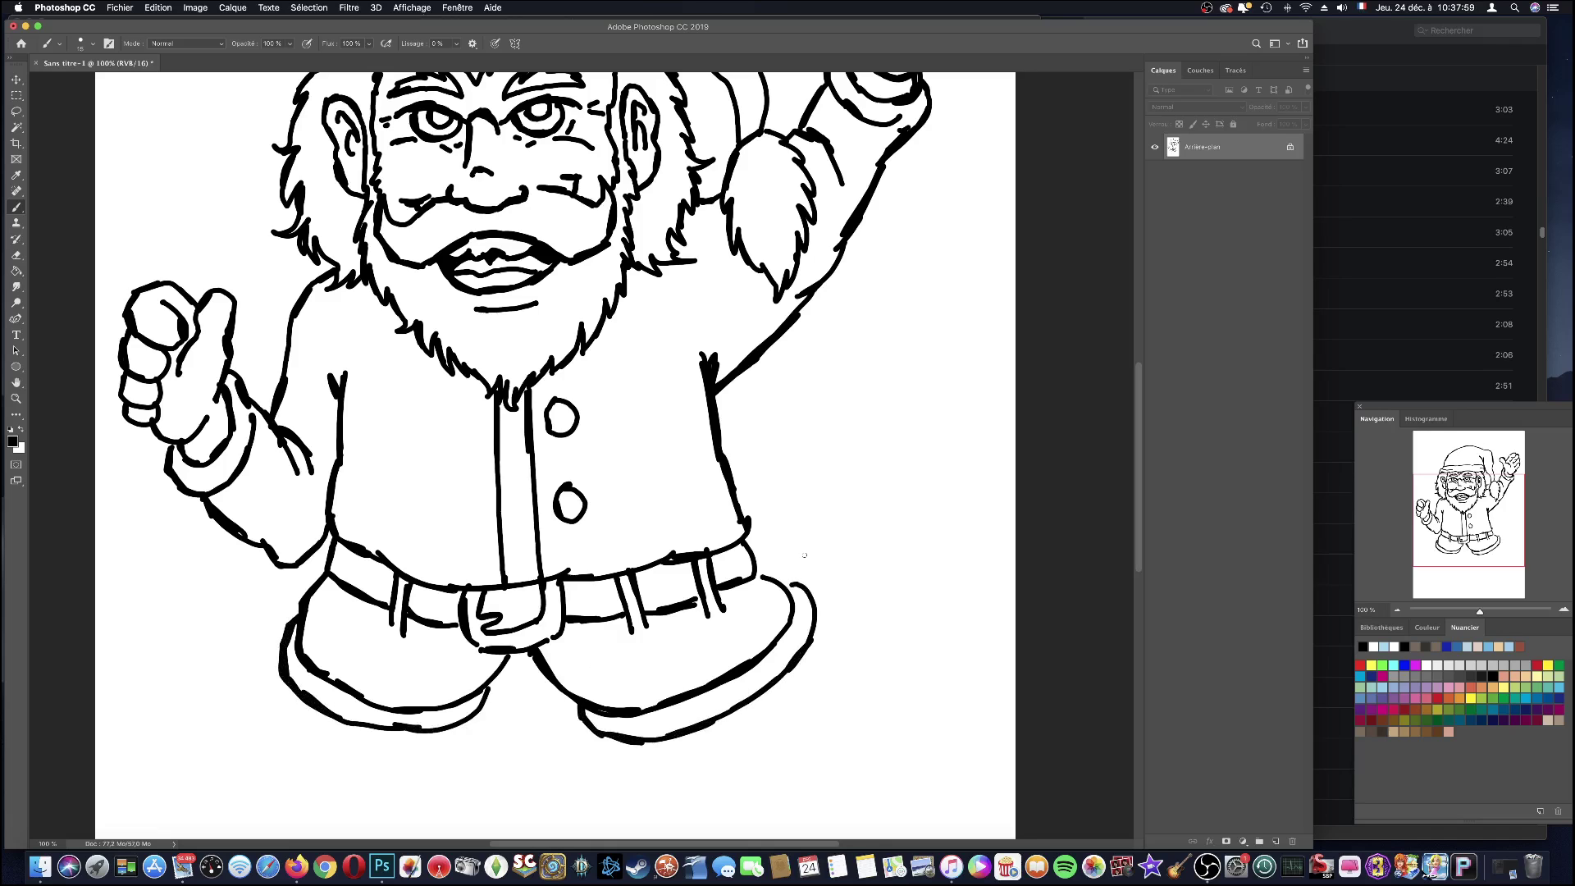
left_click_drag(1460, 478, 1464, 509)
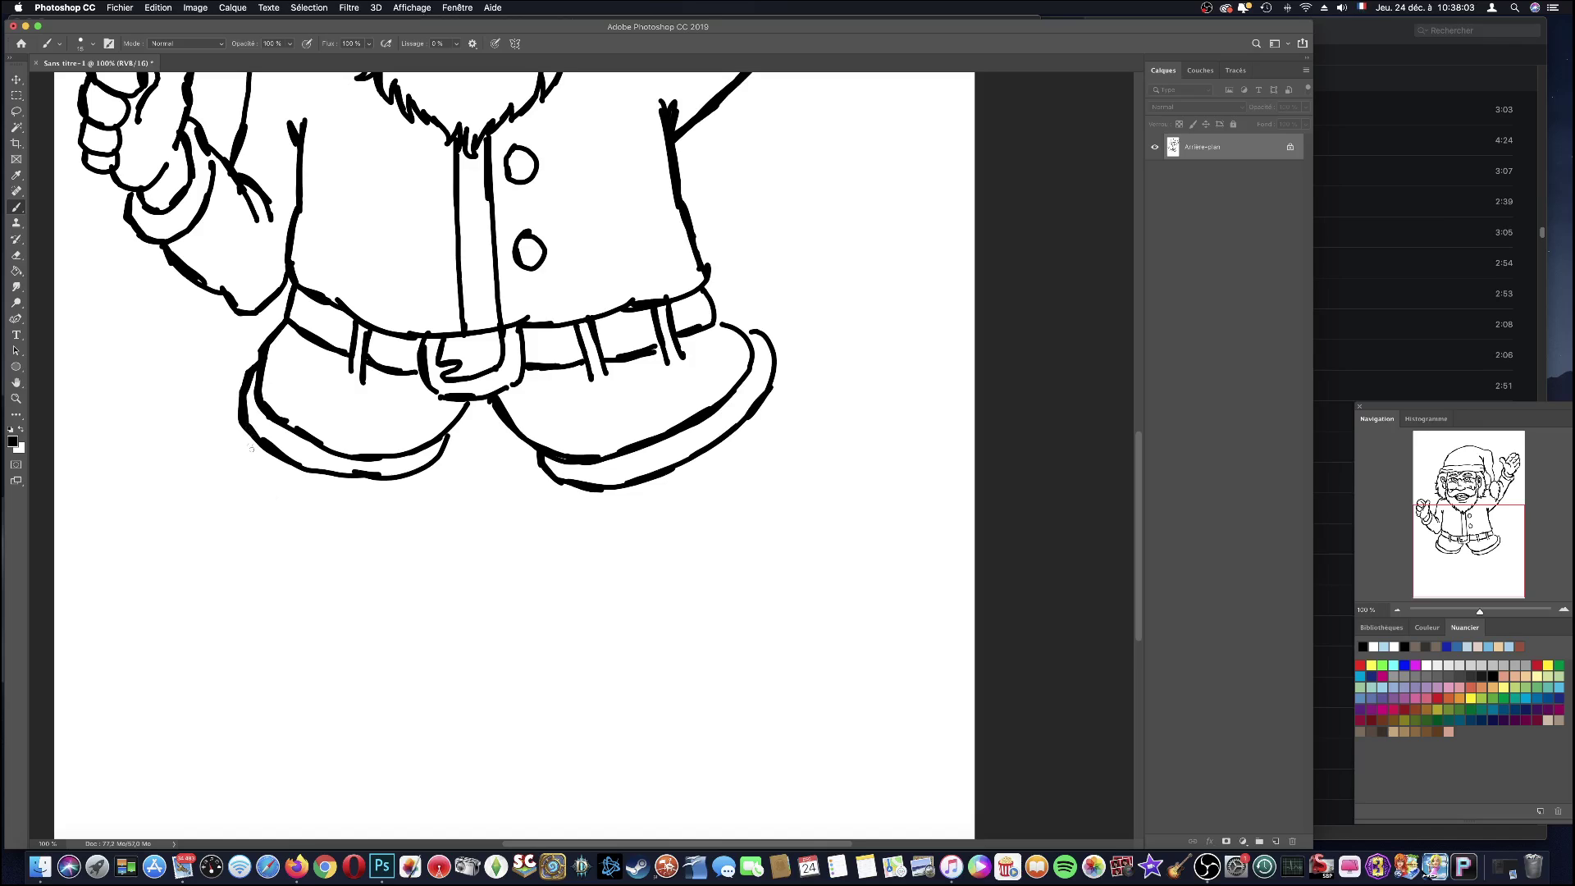
mouse_move(250, 424)
left_mouse_down()
mouse_move(229, 544)
mouse_move(272, 614)
mouse_move(234, 630)
mouse_move(247, 641)
left_mouse_up()
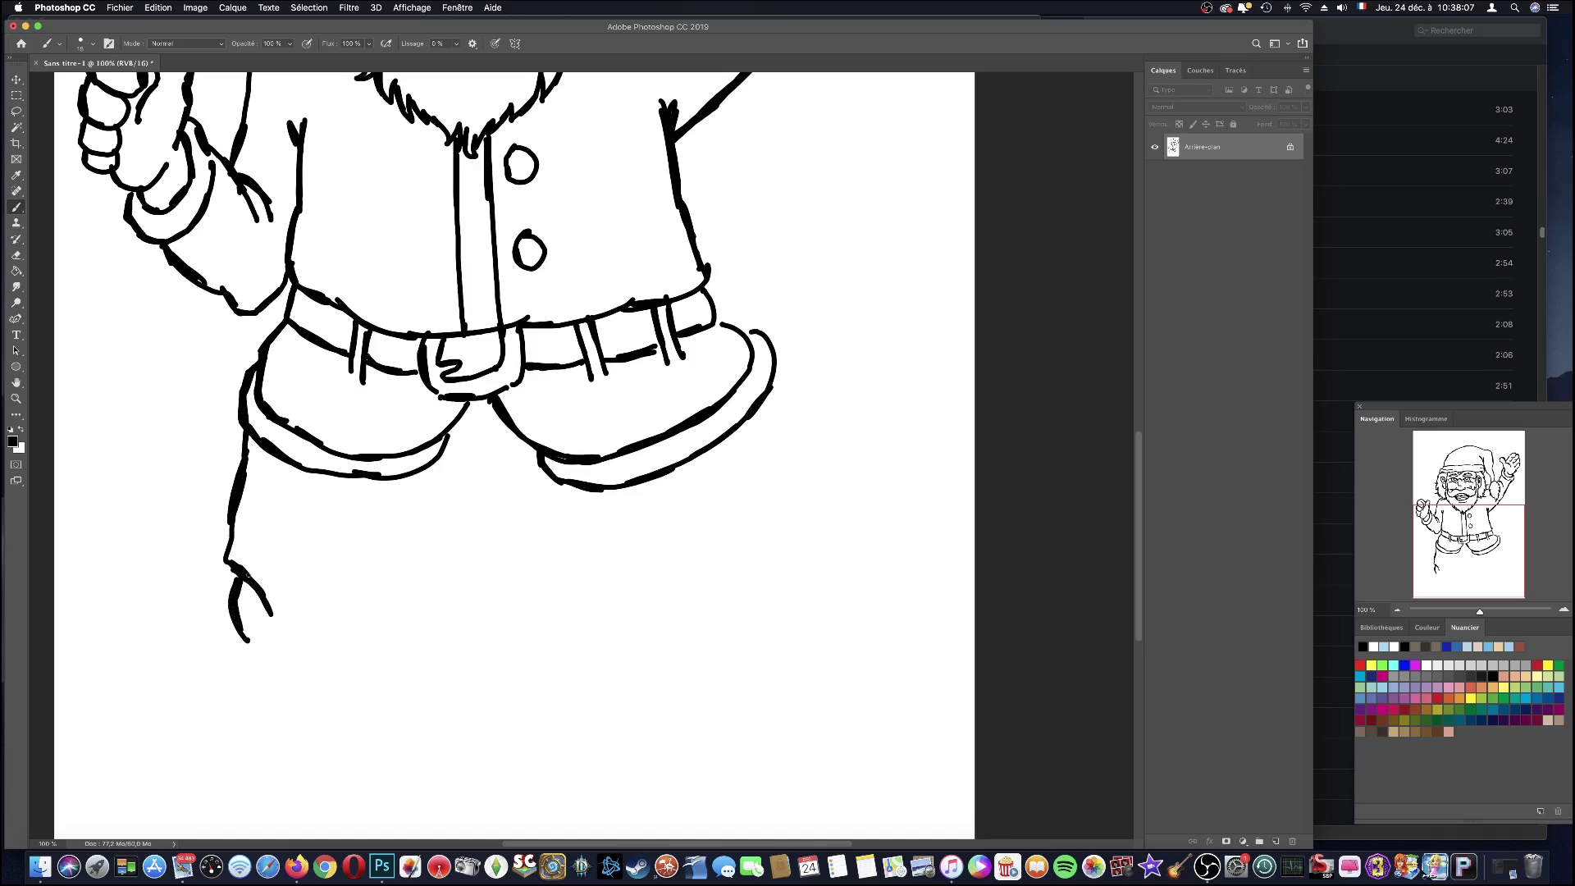
scroll(865, 573, "left", 5)
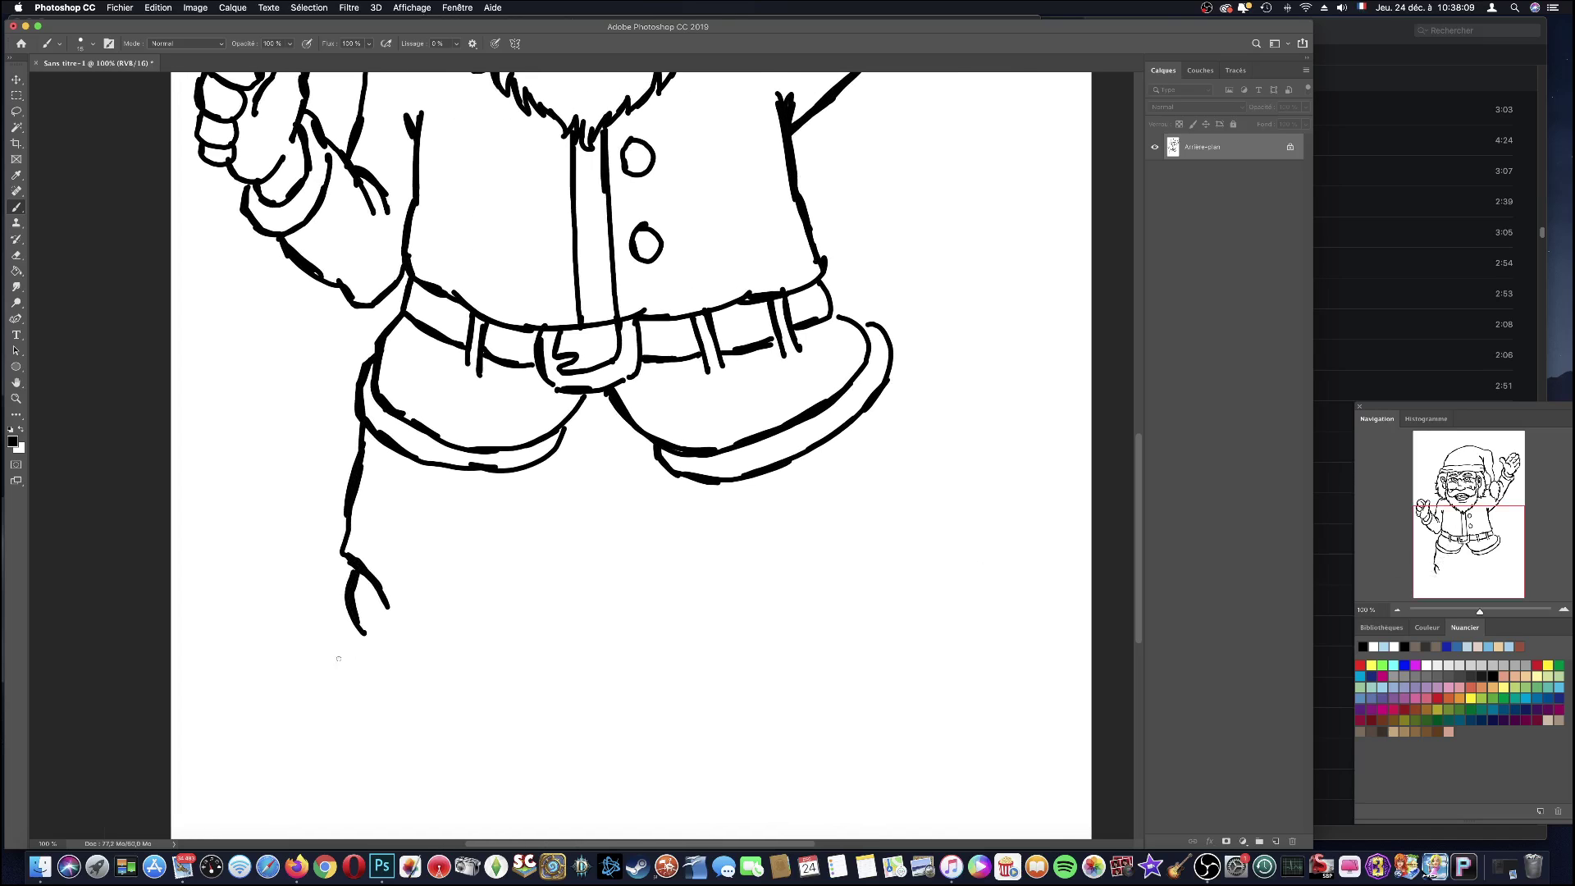
mouse_move(353, 636)
left_mouse_down()
mouse_move(364, 666)
mouse_move(410, 674)
mouse_move(459, 680)
mouse_move(517, 659)
mouse_move(540, 635)
mouse_move(538, 548)
mouse_move(573, 497)
mouse_move(630, 495)
left_mouse_up()
- Sketch the inner leg lines, then undo the unsatisfactory right-leg strokes
mouse_move(517, 525)
left_mouse_down()
mouse_move(566, 502)
mouse_move(656, 518)
mouse_move(672, 498)
mouse_move(638, 542)
mouse_move(681, 650)
mouse_move(733, 661)
mouse_move(812, 644)
mouse_move(849, 603)
mouse_move(818, 511)
mouse_move(834, 440)
left_mouse_up()
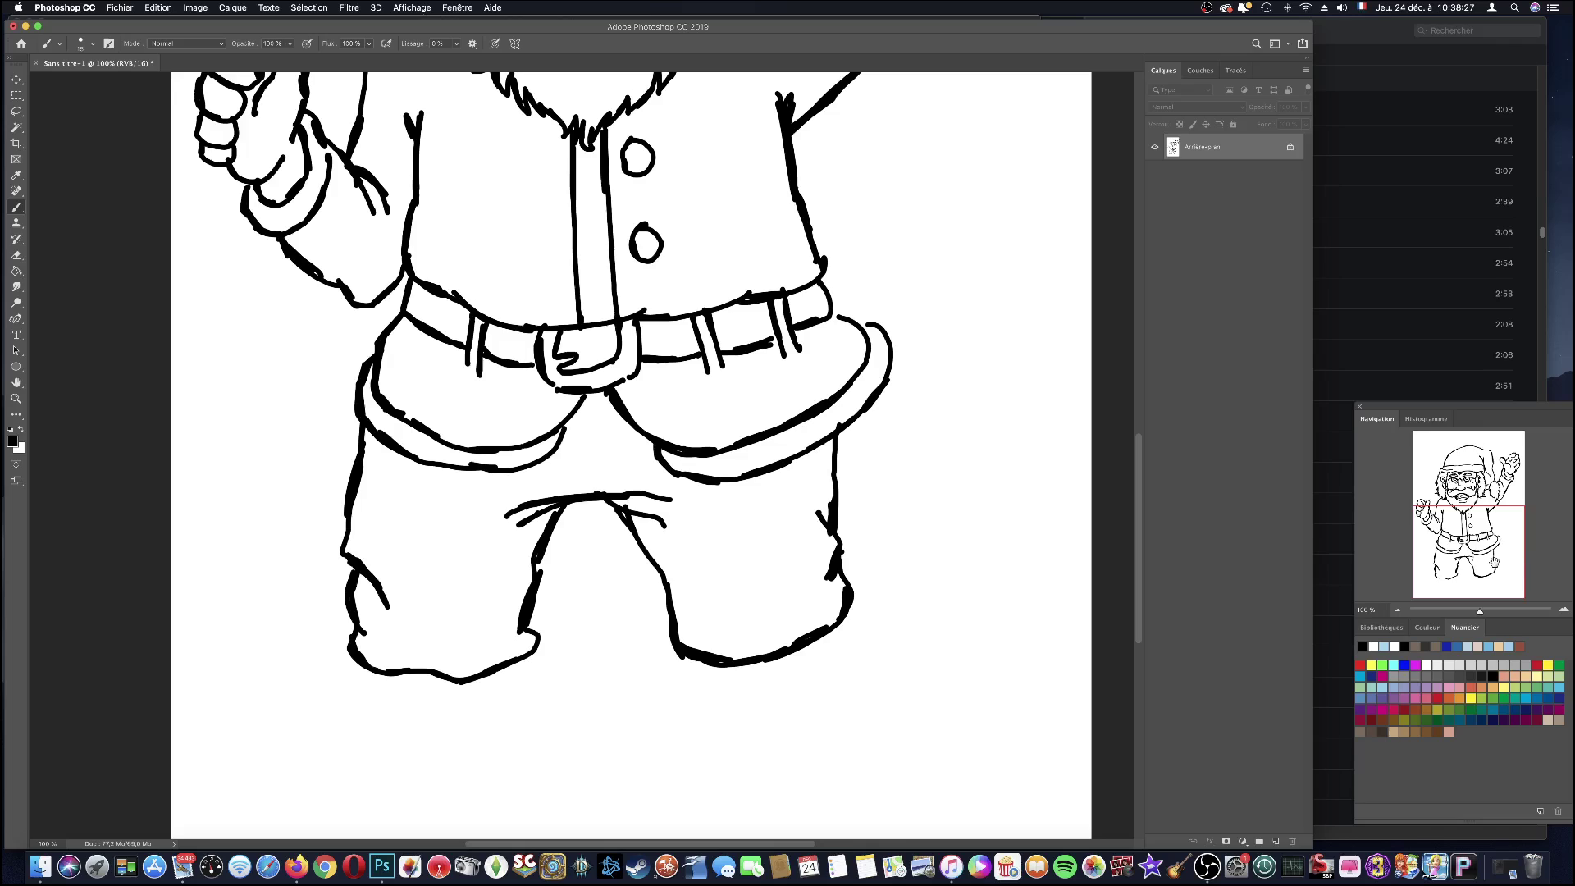
key("super+z")
key("super+z")
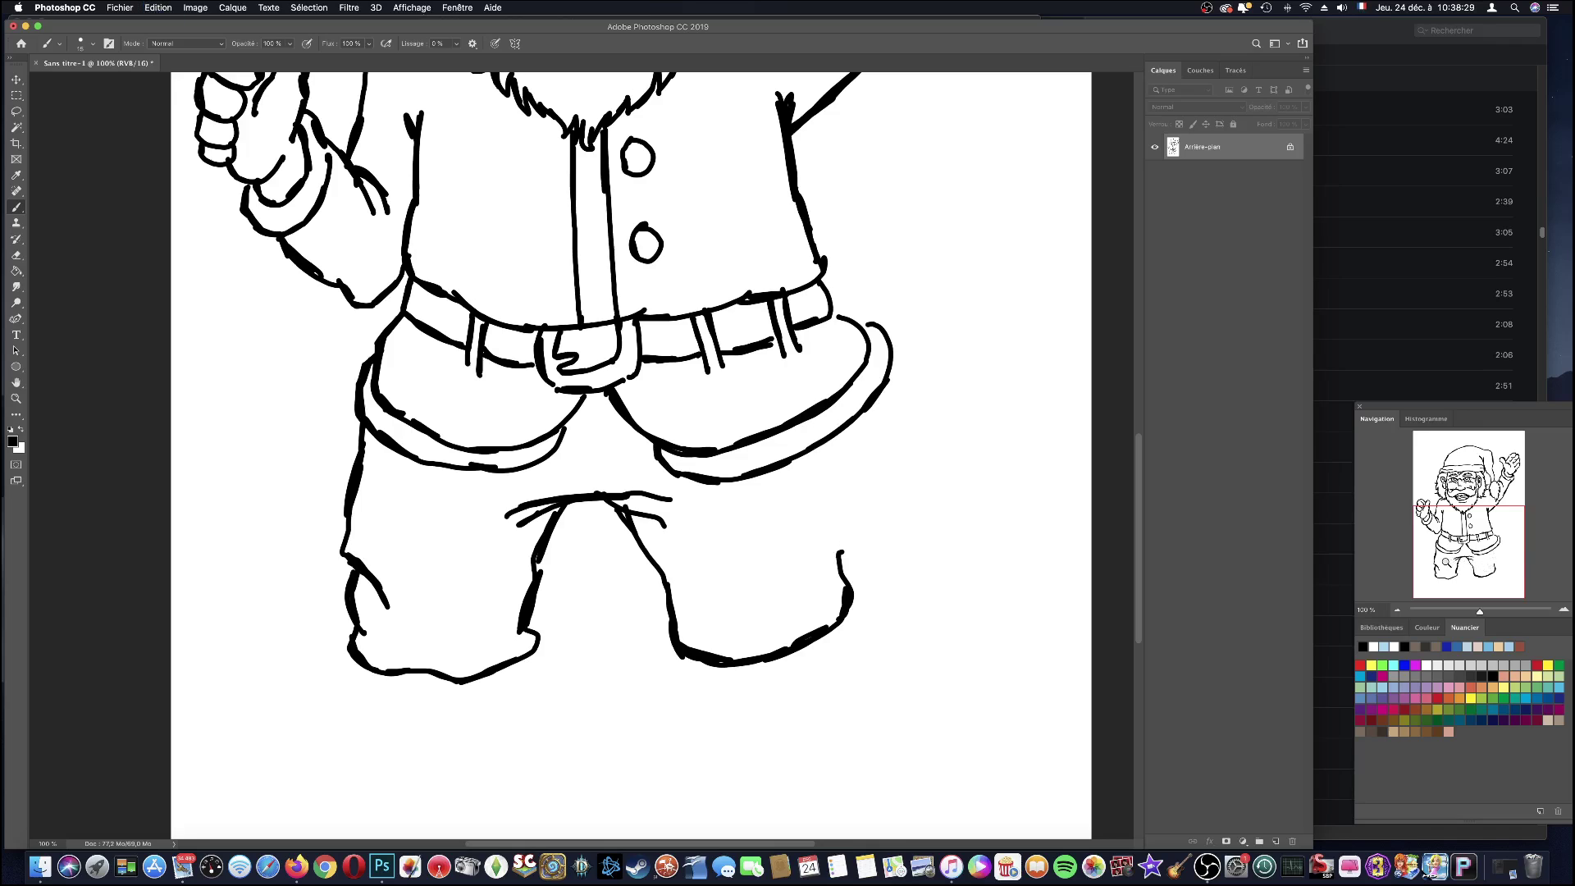
key("super+z")
key("super+z")
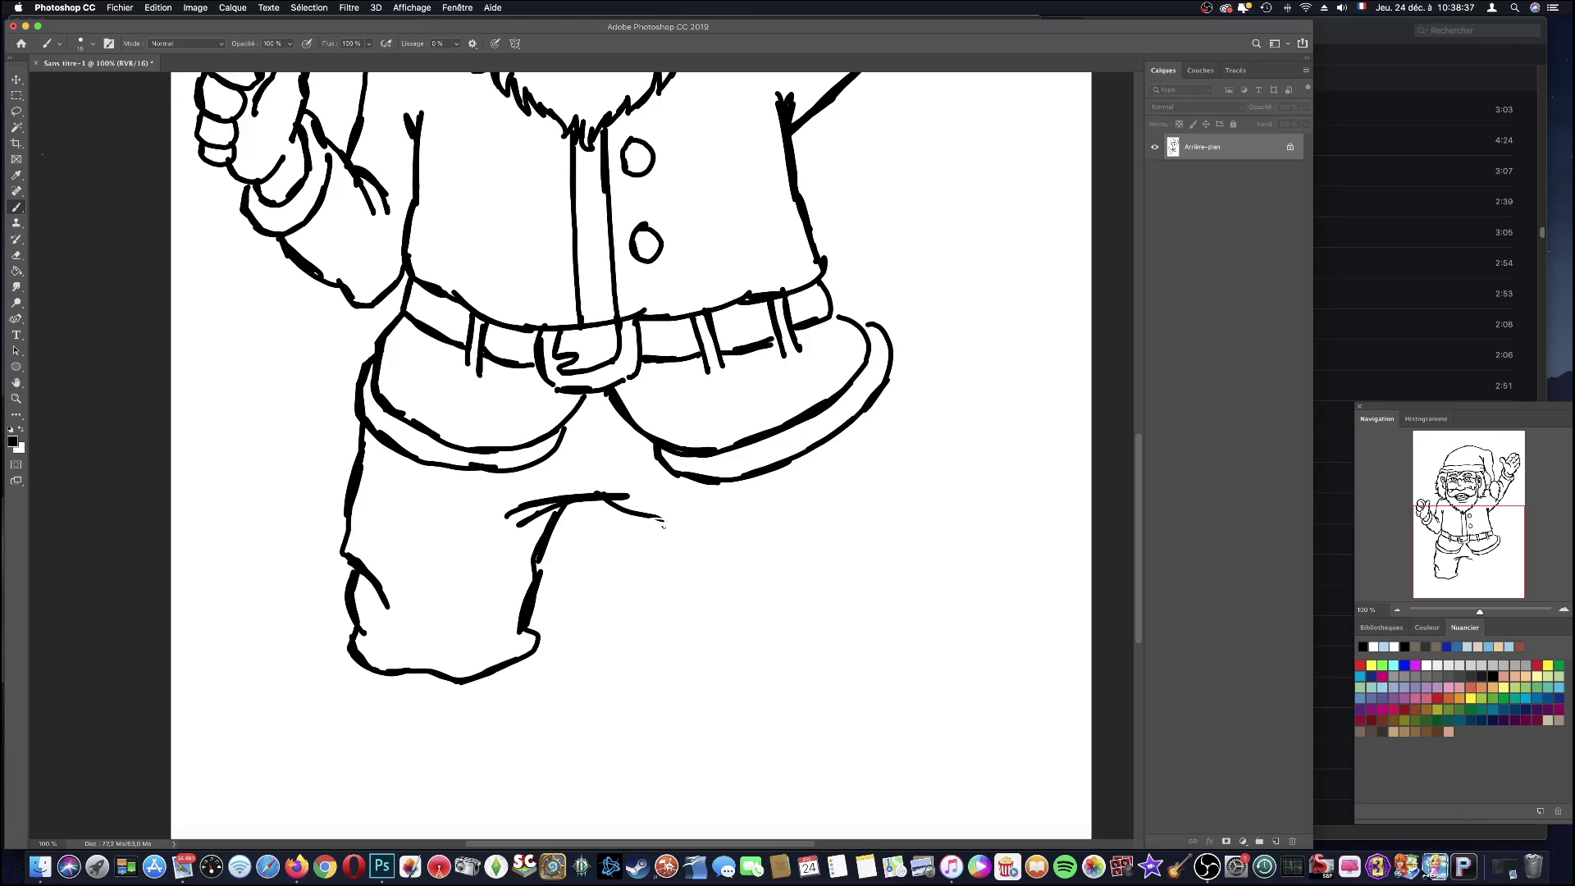
- Erase the stray crotch and leg strokes with a 33 px eraser
left_click(18, 256)
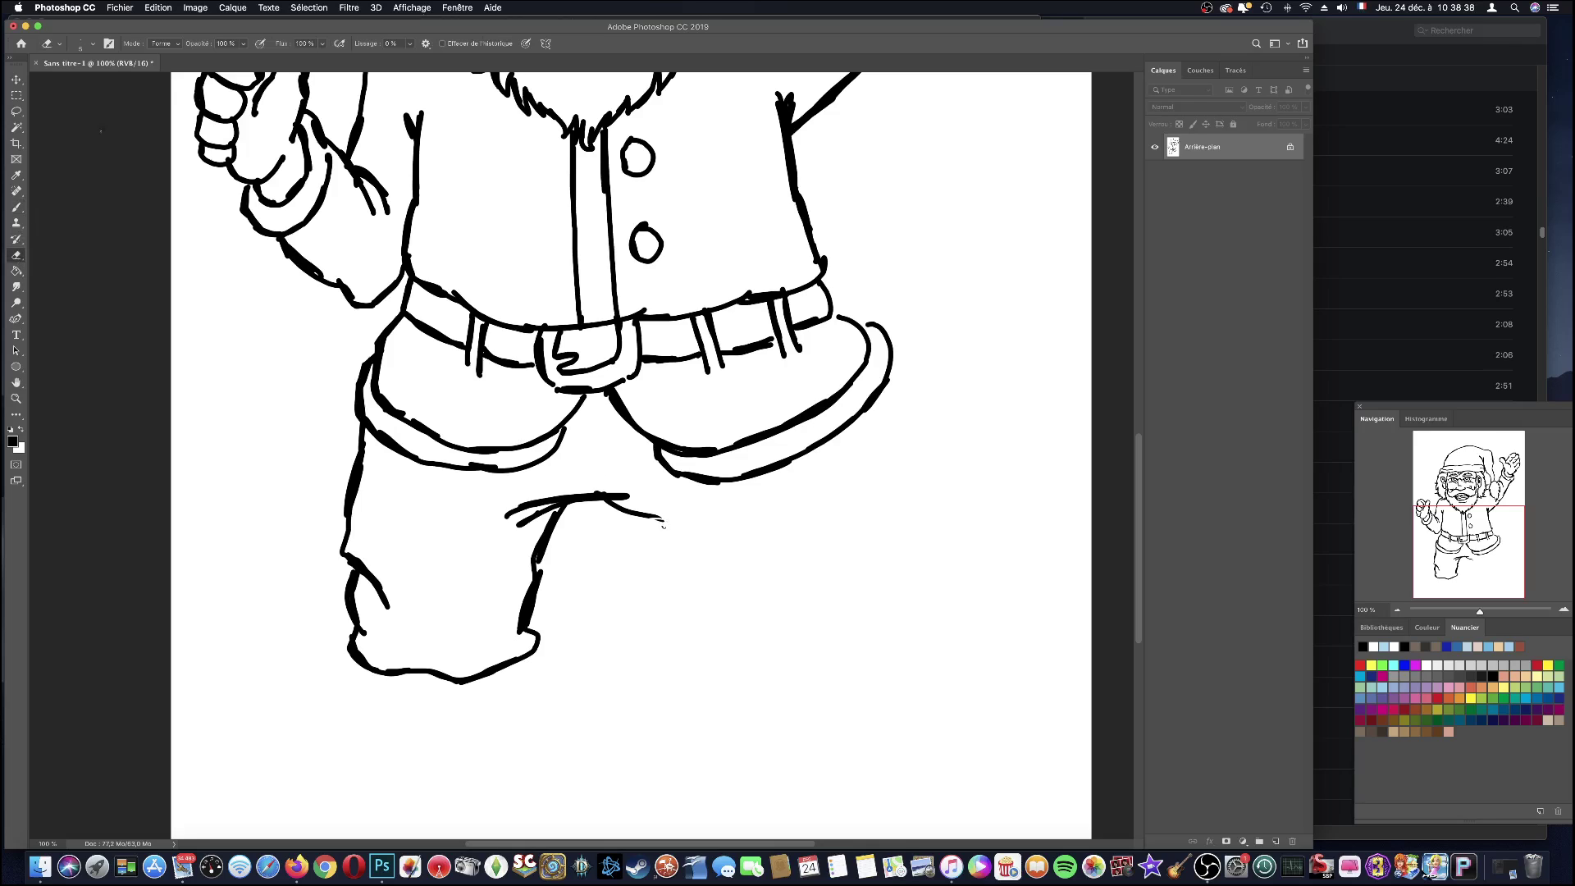
left_click(86, 47)
left_click_drag(77, 82, 87, 82)
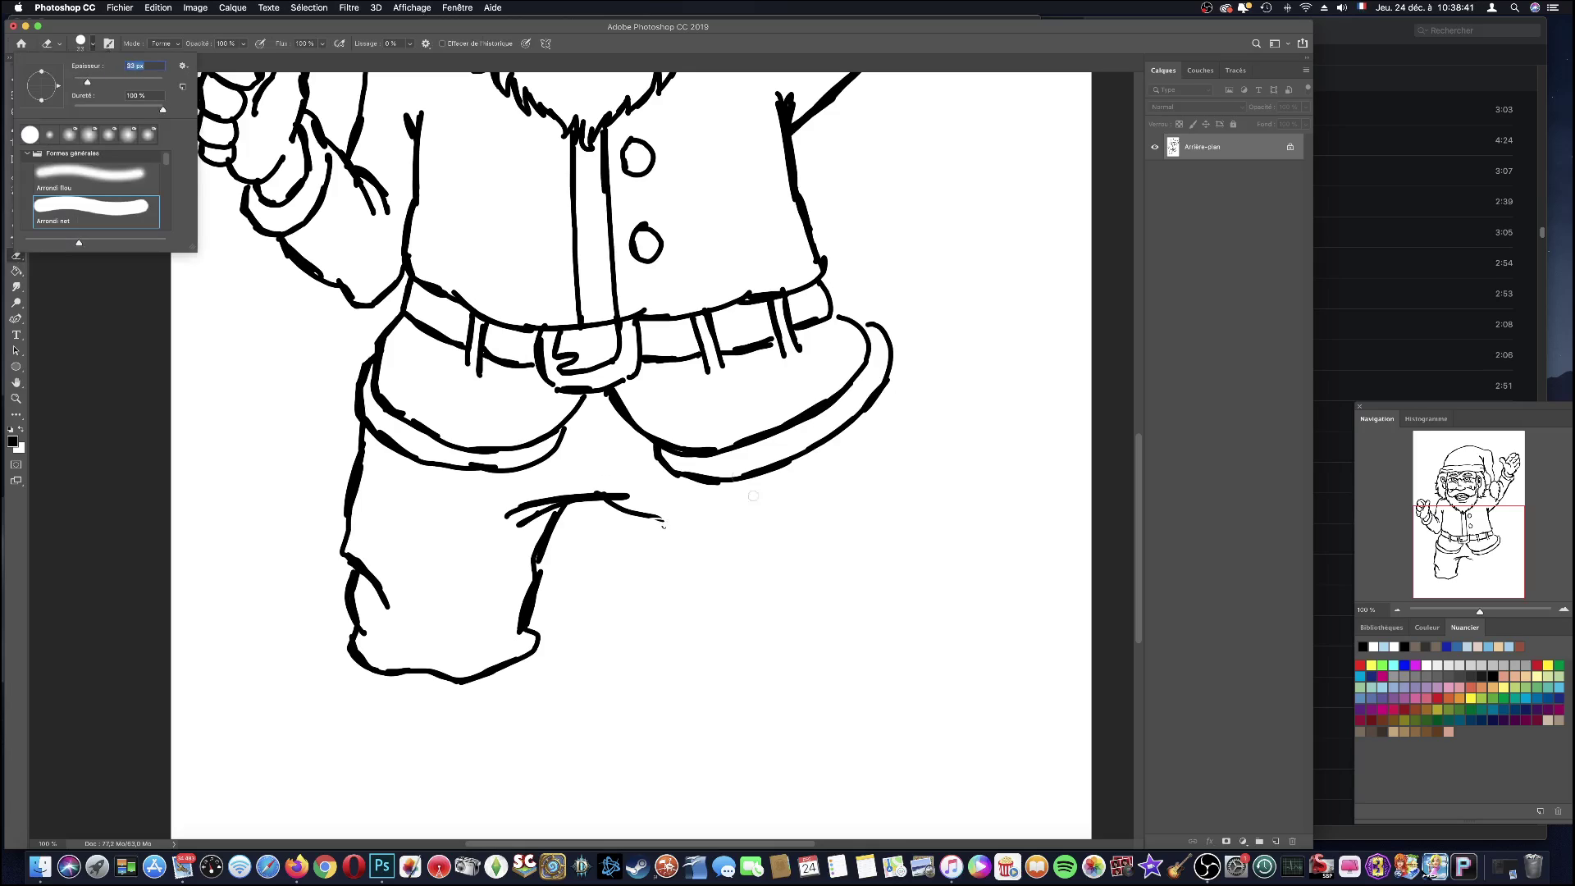
left_click_drag(659, 524, 641, 492)
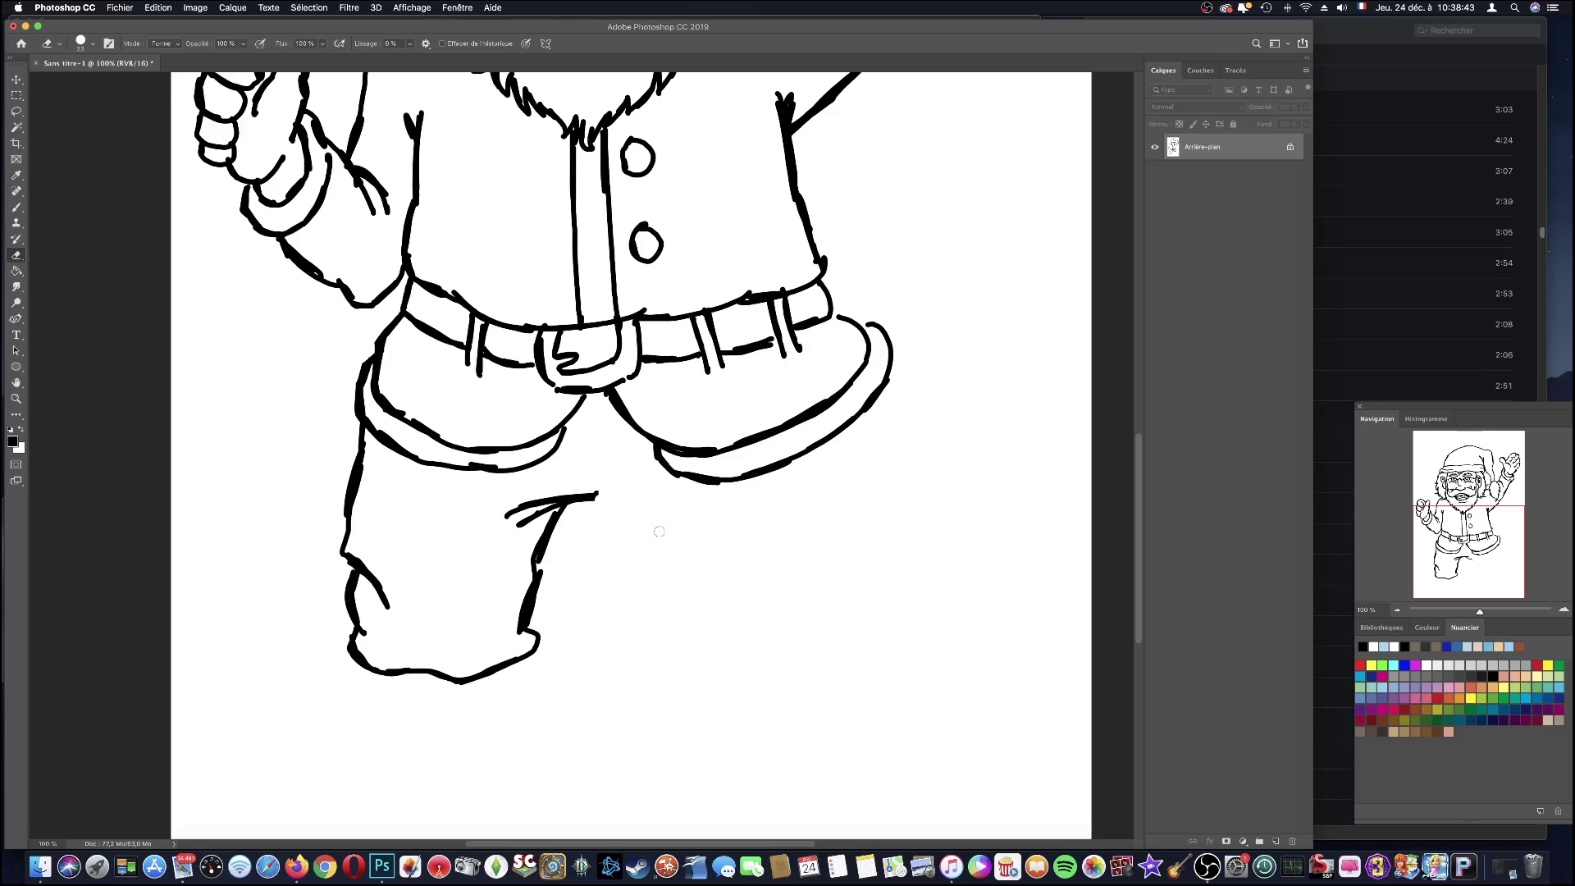
mouse_move(582, 539)
left_mouse_down()
mouse_move(541, 566)
mouse_move(525, 624)
mouse_move(552, 556)
mouse_move(509, 504)
mouse_move(542, 513)
left_mouse_up()
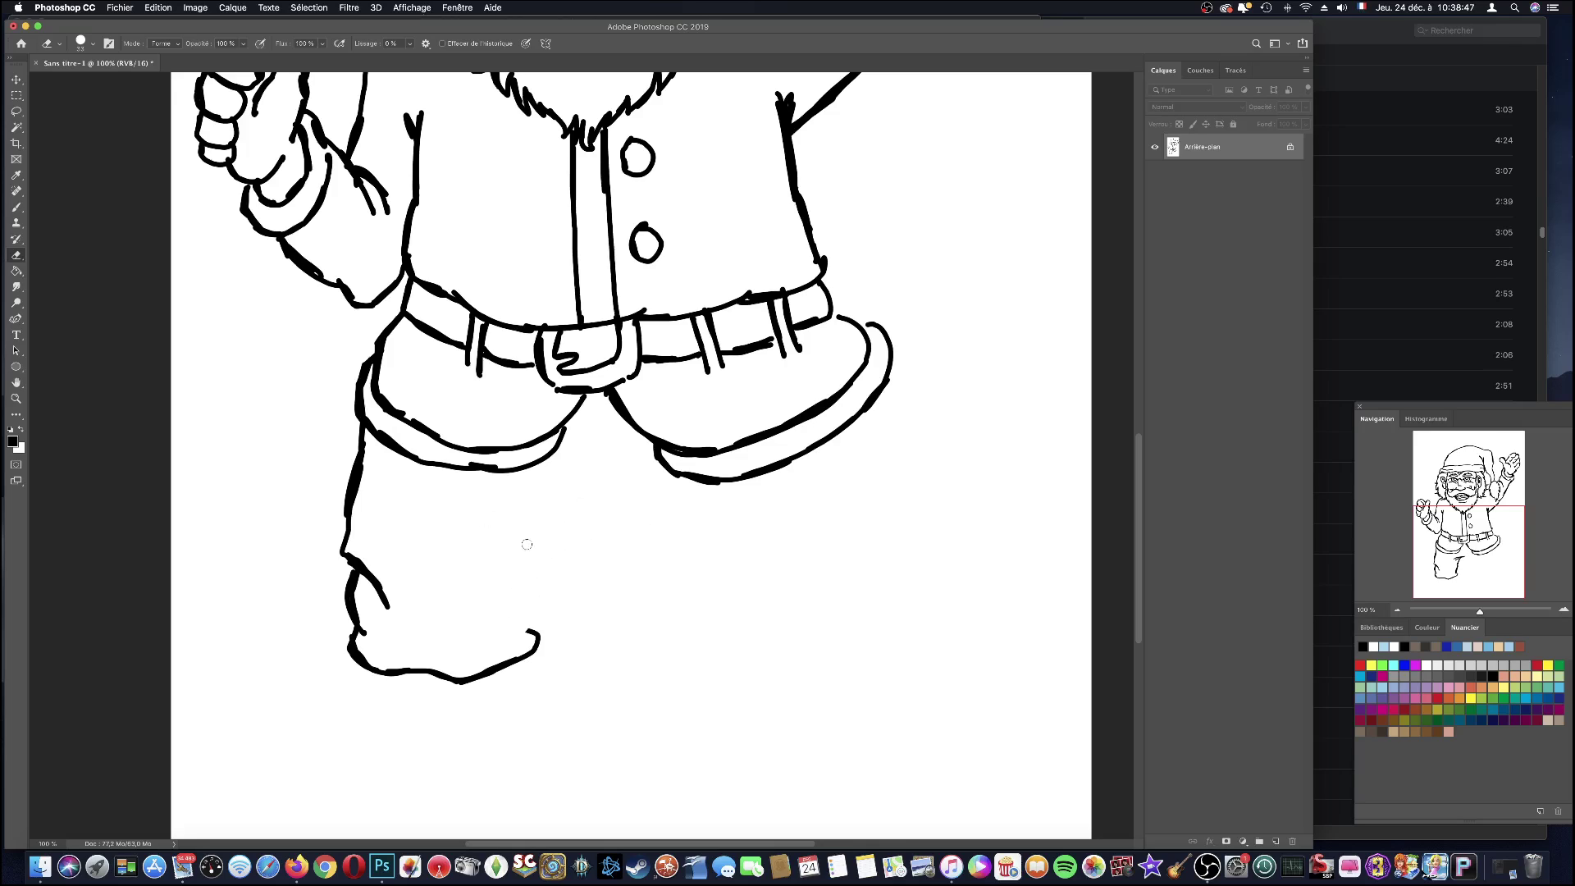
left_click_drag(534, 623, 543, 656)
- Redraw the trouser-leg bottom, add both ankle lines, and start the left shoe
left_click(18, 208)
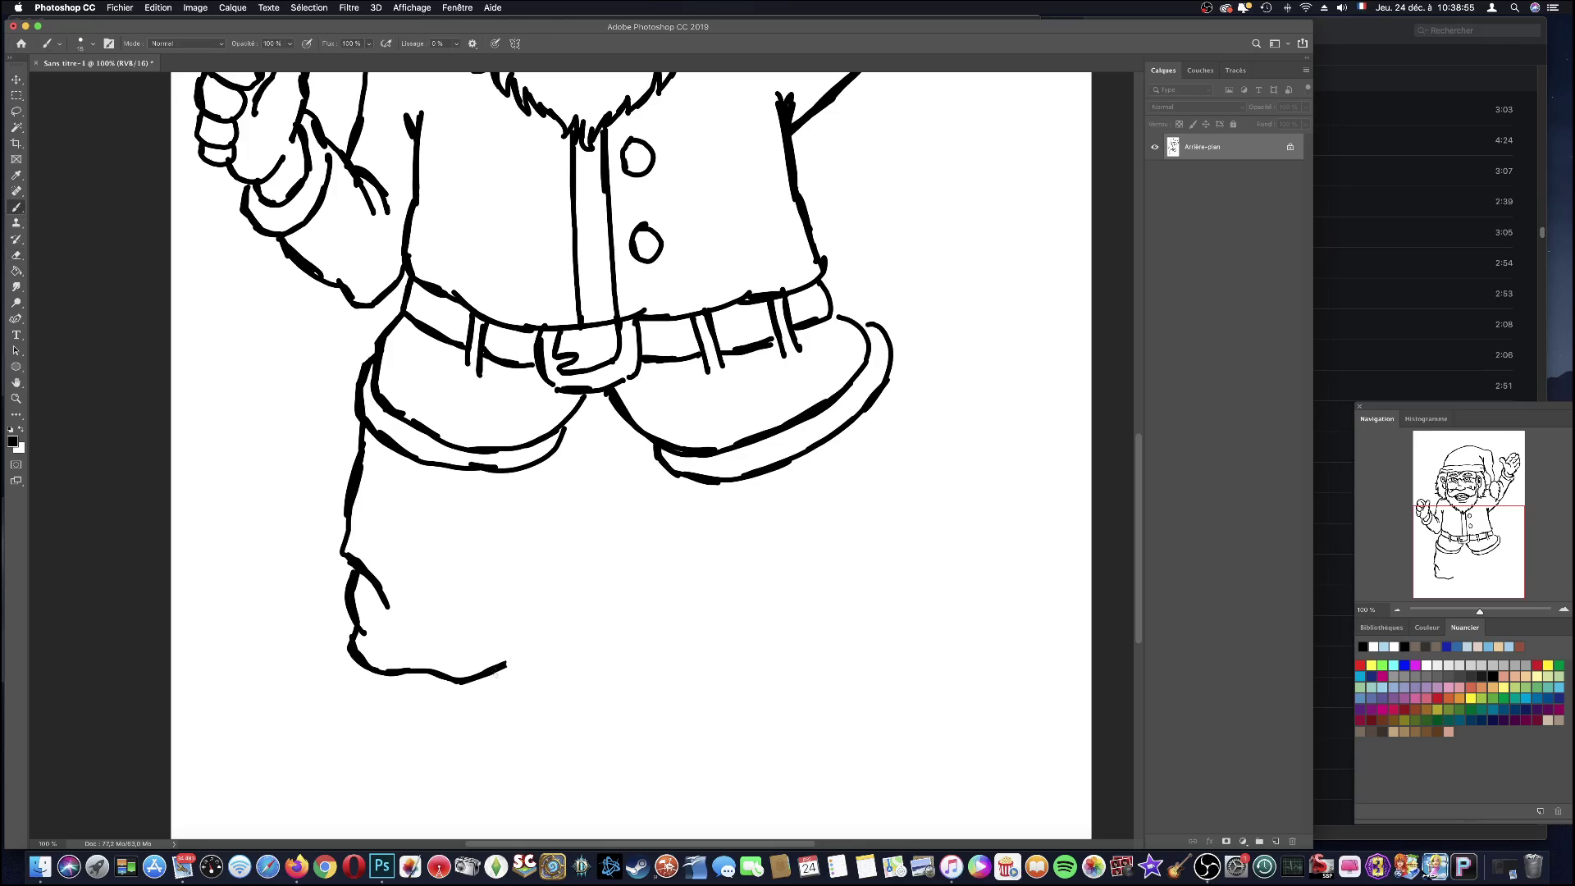
mouse_move(500, 664)
left_mouse_down()
mouse_move(591, 641)
mouse_move(557, 605)
mouse_move(588, 584)
mouse_move(607, 482)
mouse_move(566, 472)
mouse_move(660, 486)
mouse_move(631, 529)
mouse_move(678, 649)
mouse_move(854, 636)
mouse_move(885, 586)
mouse_move(853, 533)
mouse_move(845, 426)
left_mouse_up()
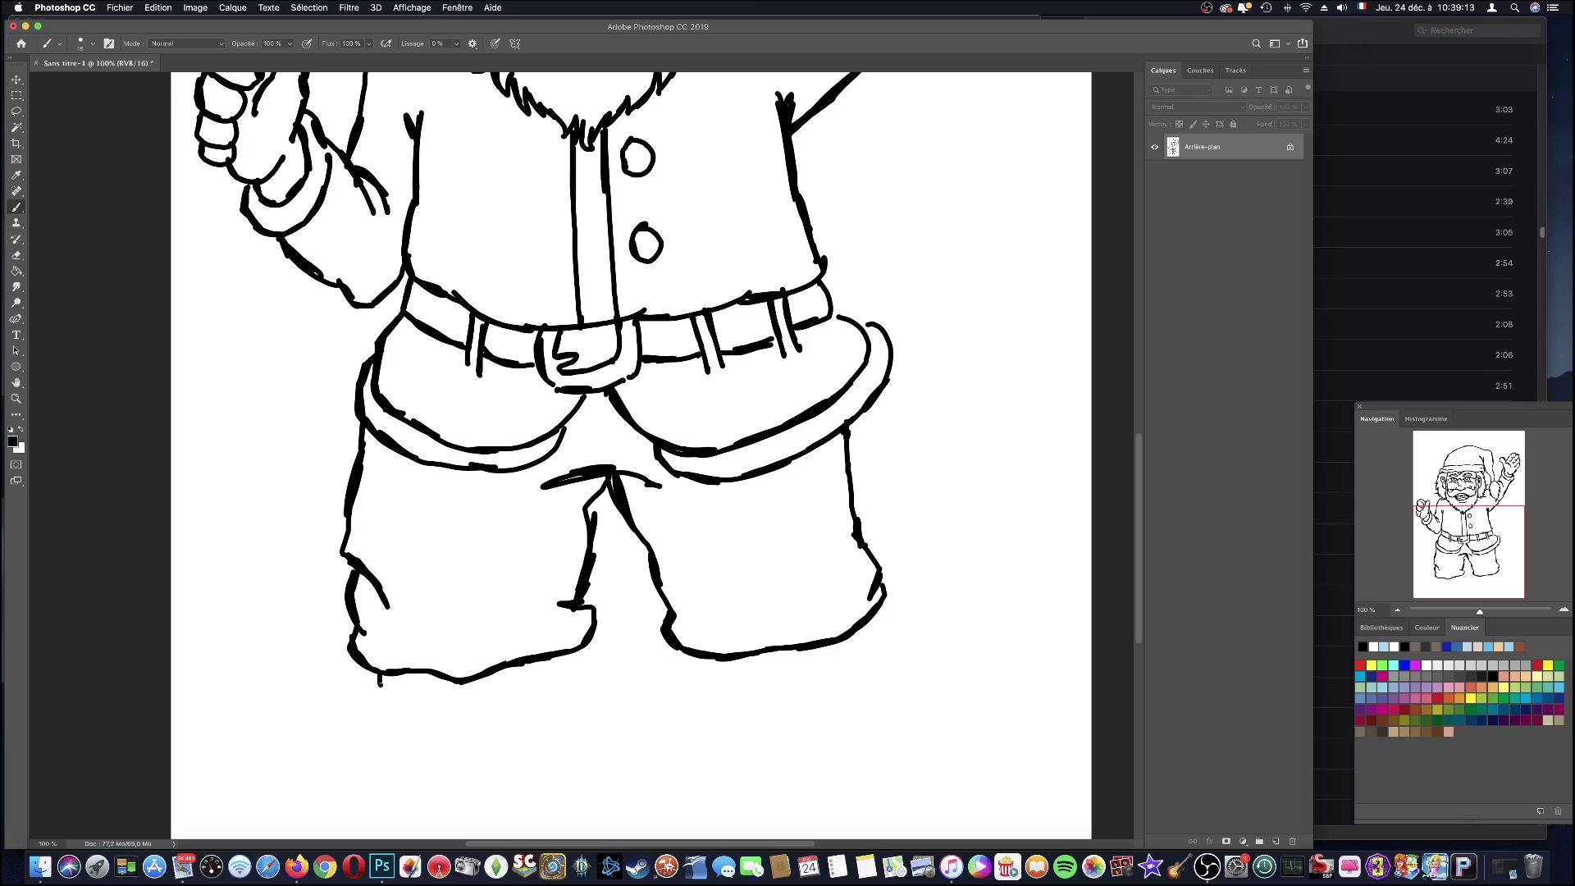
left_click_drag(379, 683, 373, 726)
left_click_drag(552, 661, 541, 724)
mouse_move(382, 711)
left_mouse_down()
mouse_move(457, 766)
mouse_move(401, 748)
mouse_move(420, 769)
left_mouse_up()
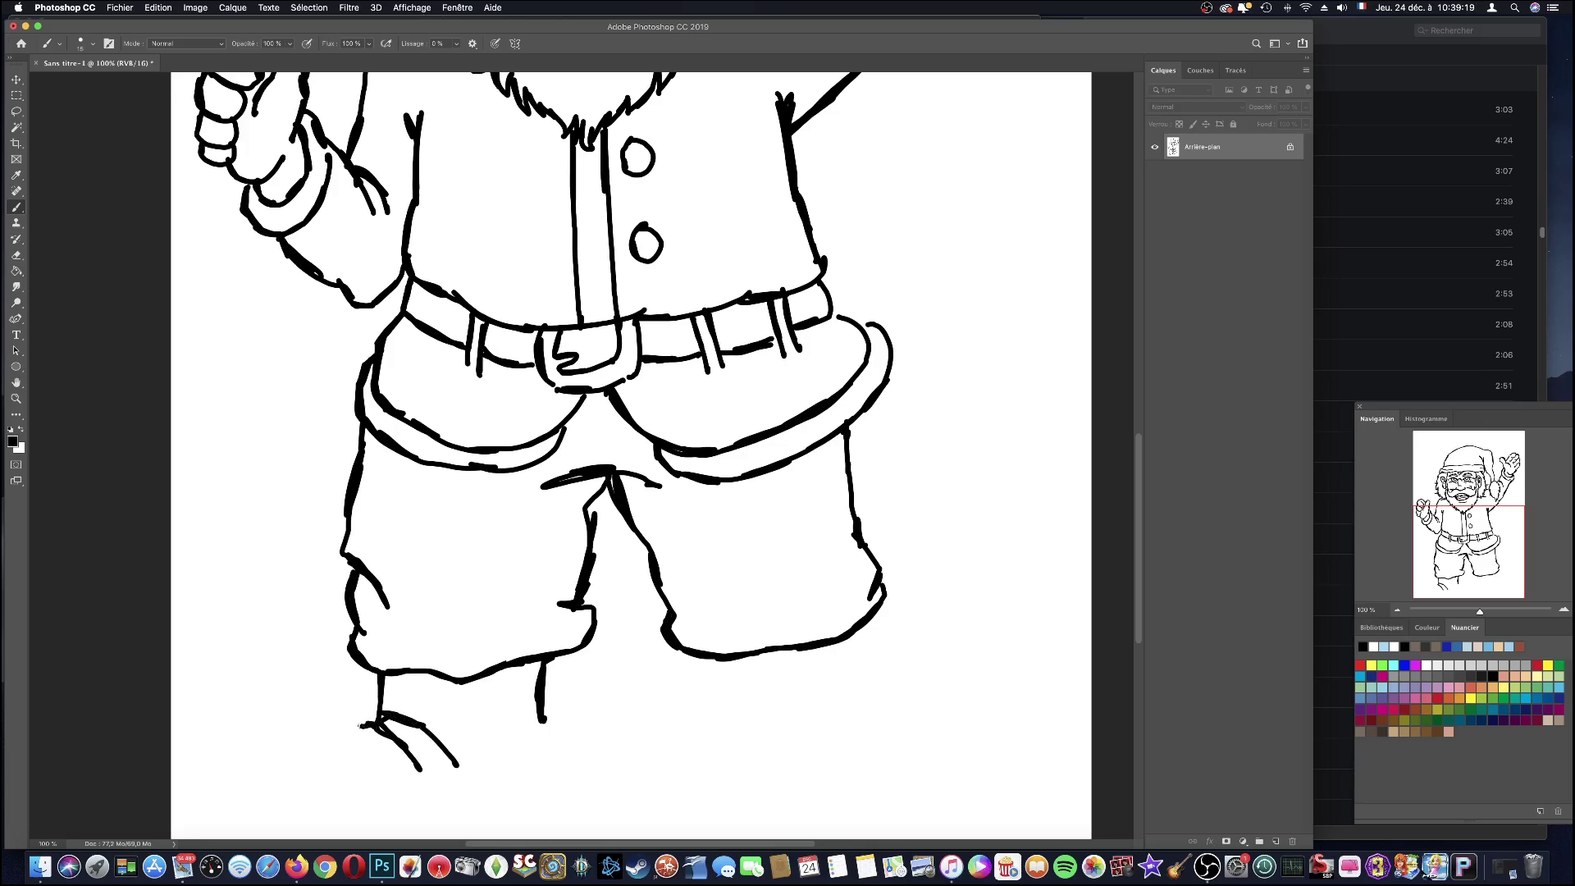
mouse_move(359, 725)
left_mouse_down()
mouse_move(316, 714)
mouse_move(256, 753)
mouse_move(254, 774)
left_mouse_up()
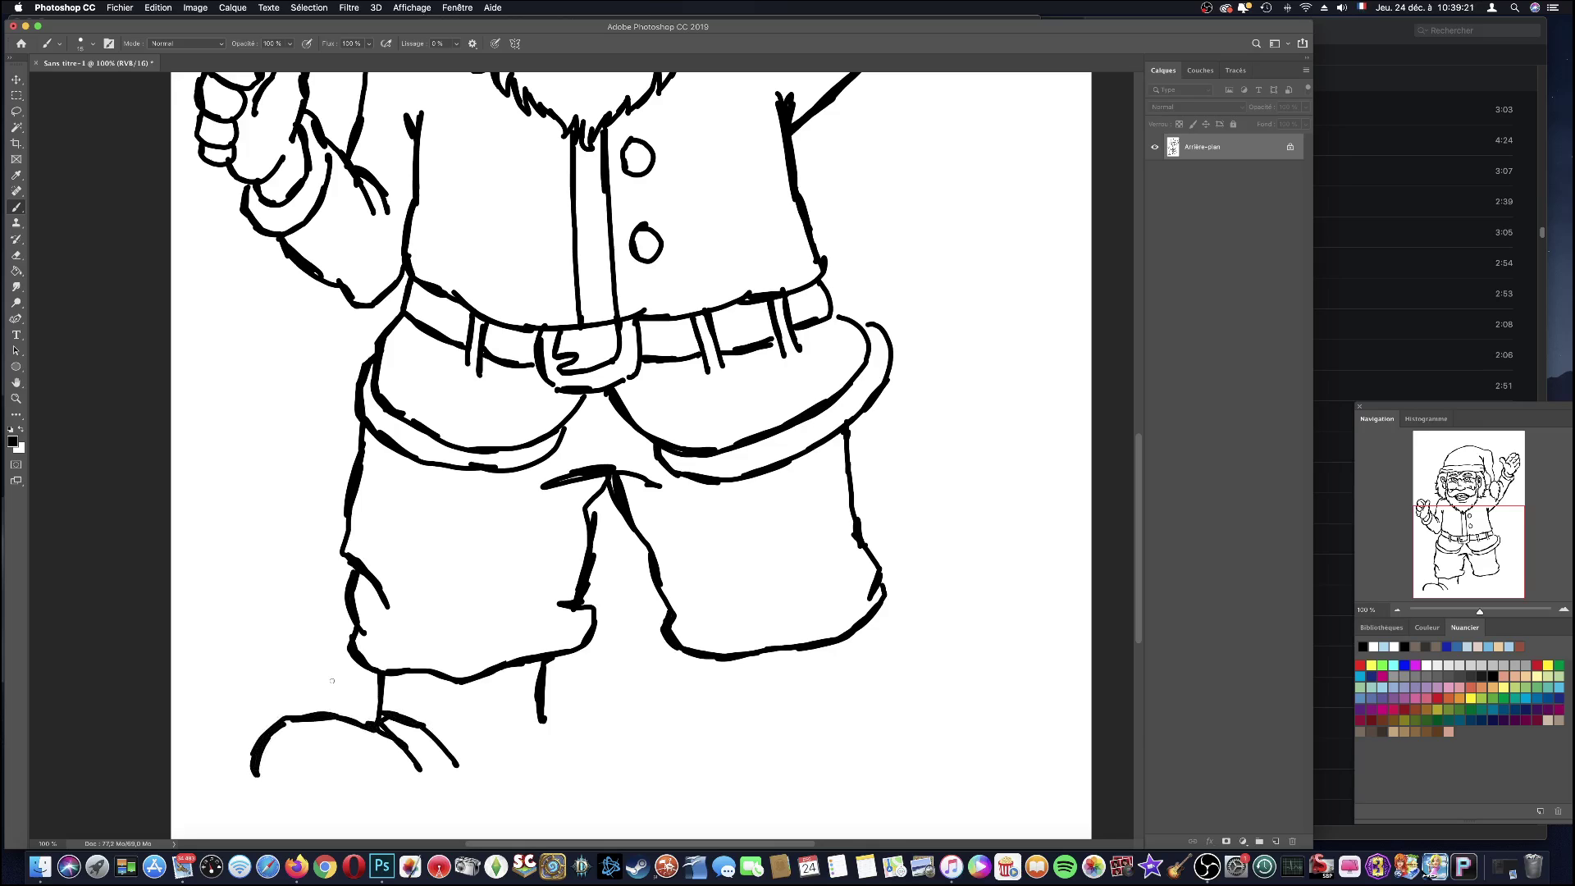
scroll(1141, 628, "down", 5)
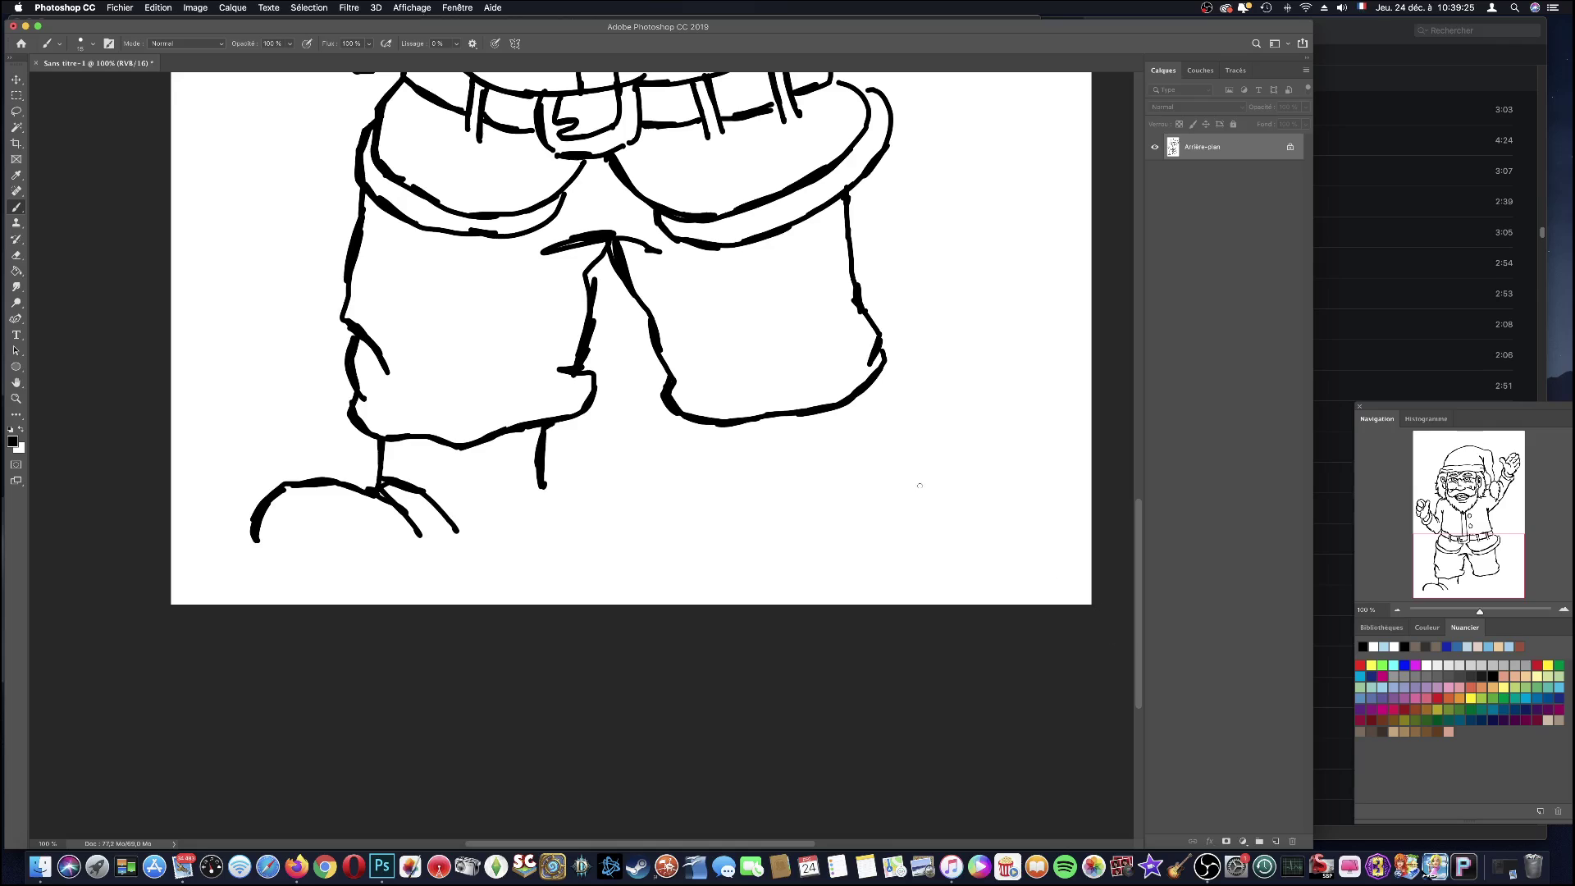
- Resize the canvas to 3000 × 5000 pixels, anchored at the top centre
left_click(196, 8)
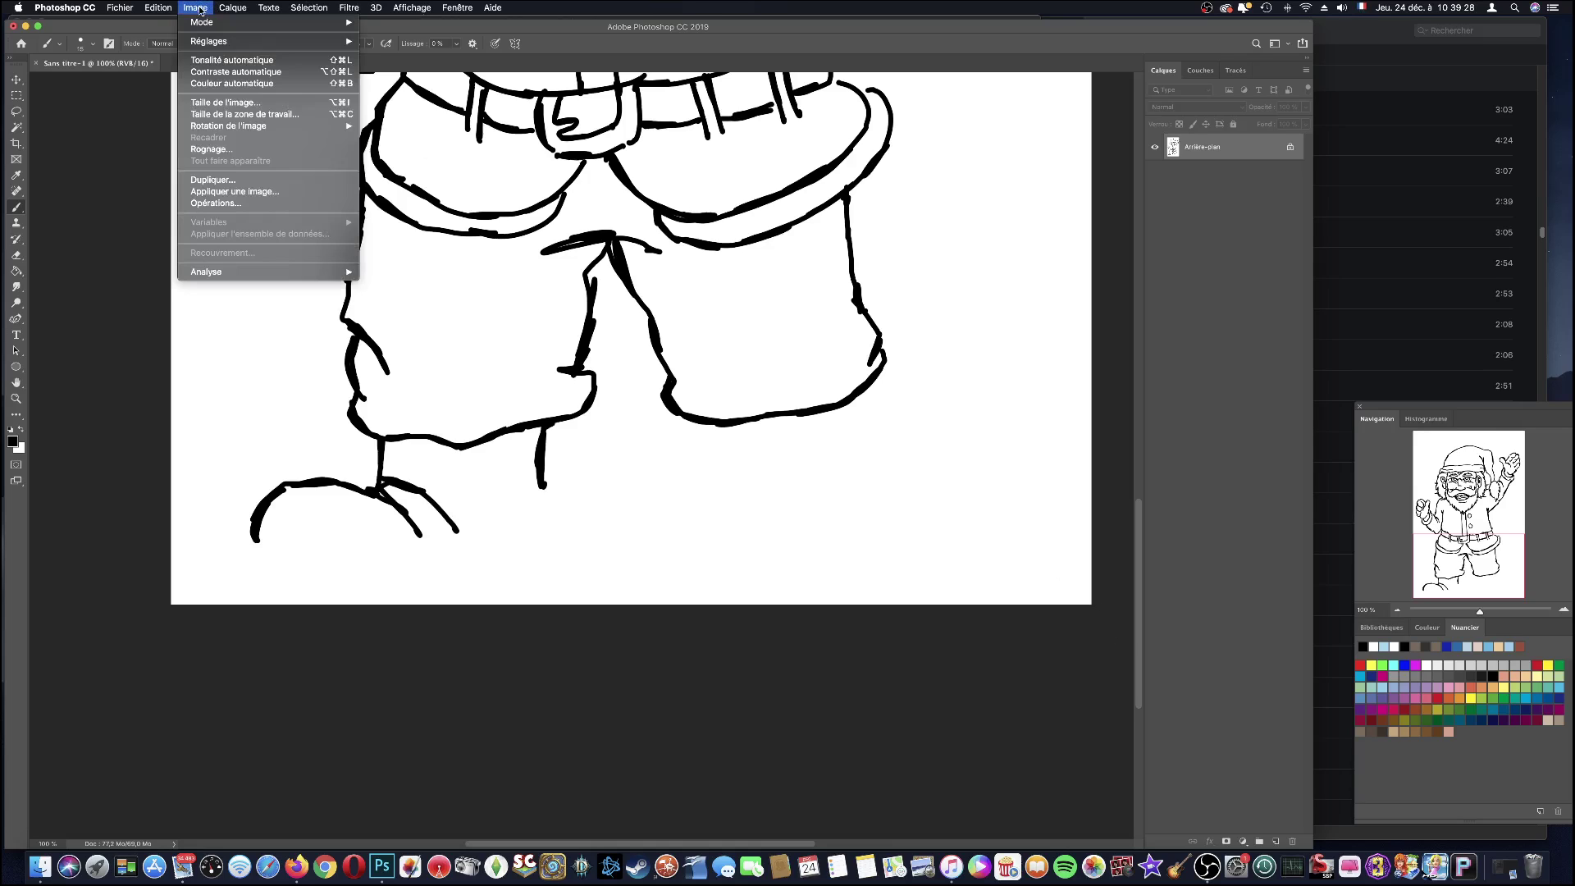
left_click(246, 114)
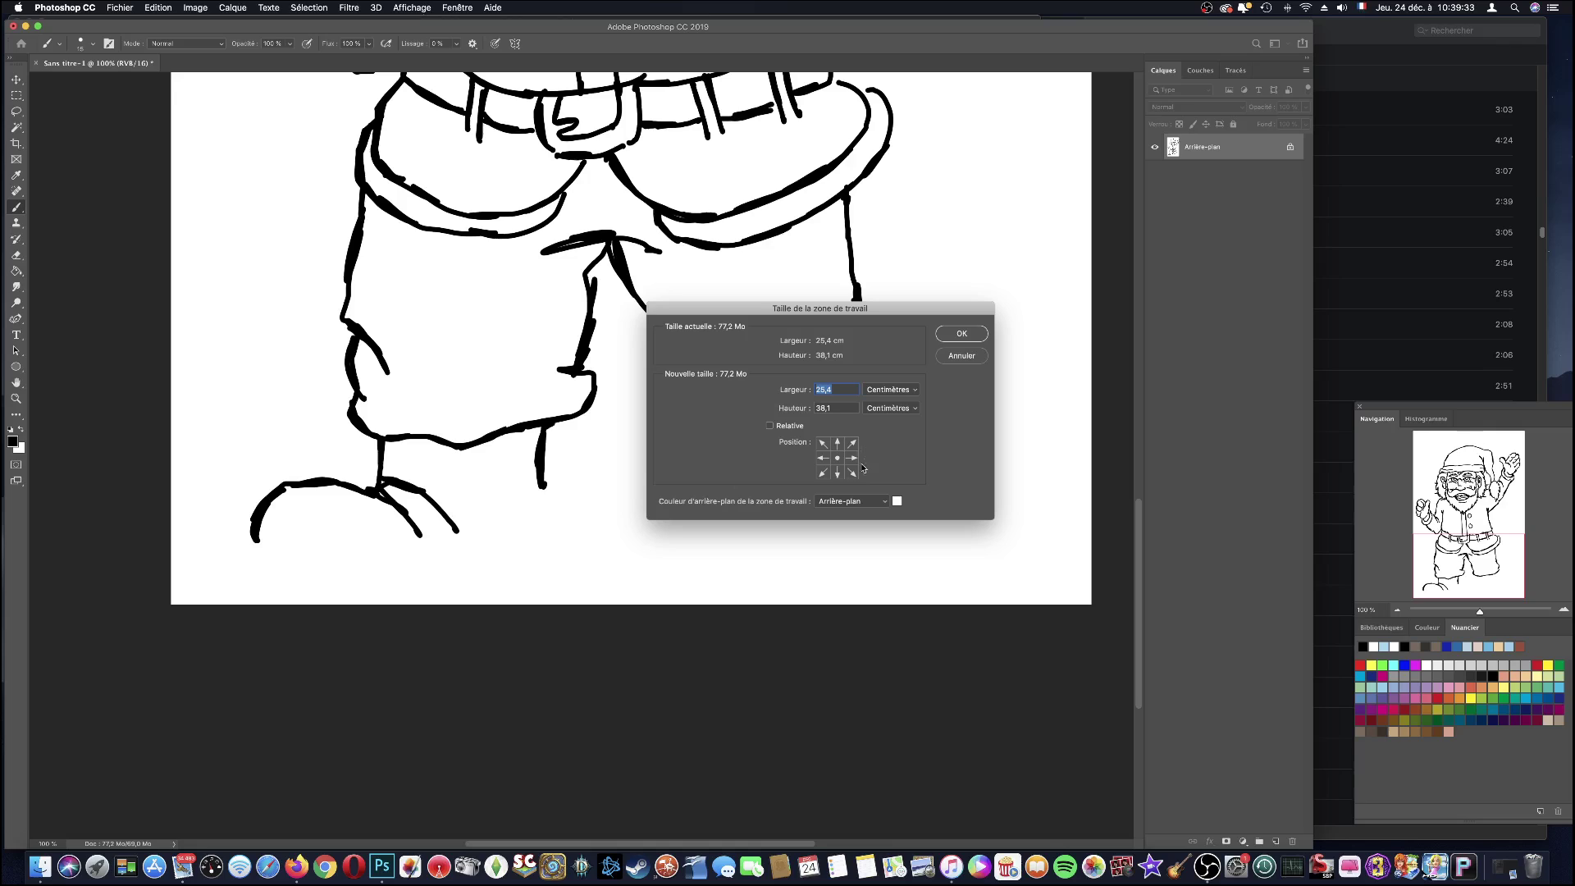
left_click(833, 448)
left_click(908, 407)
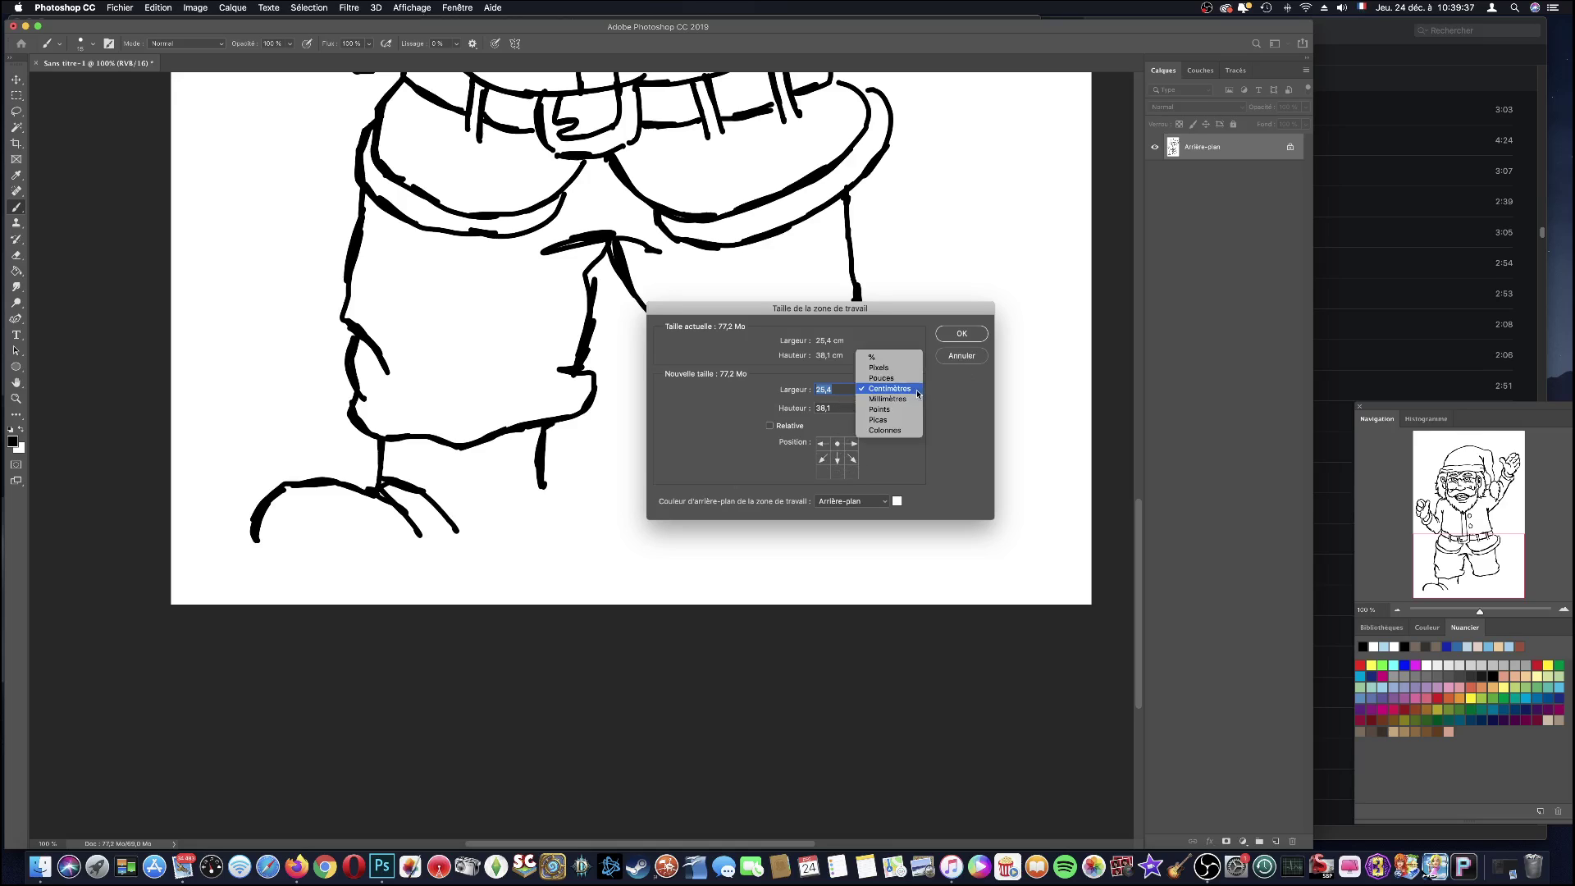
left_click(896, 366)
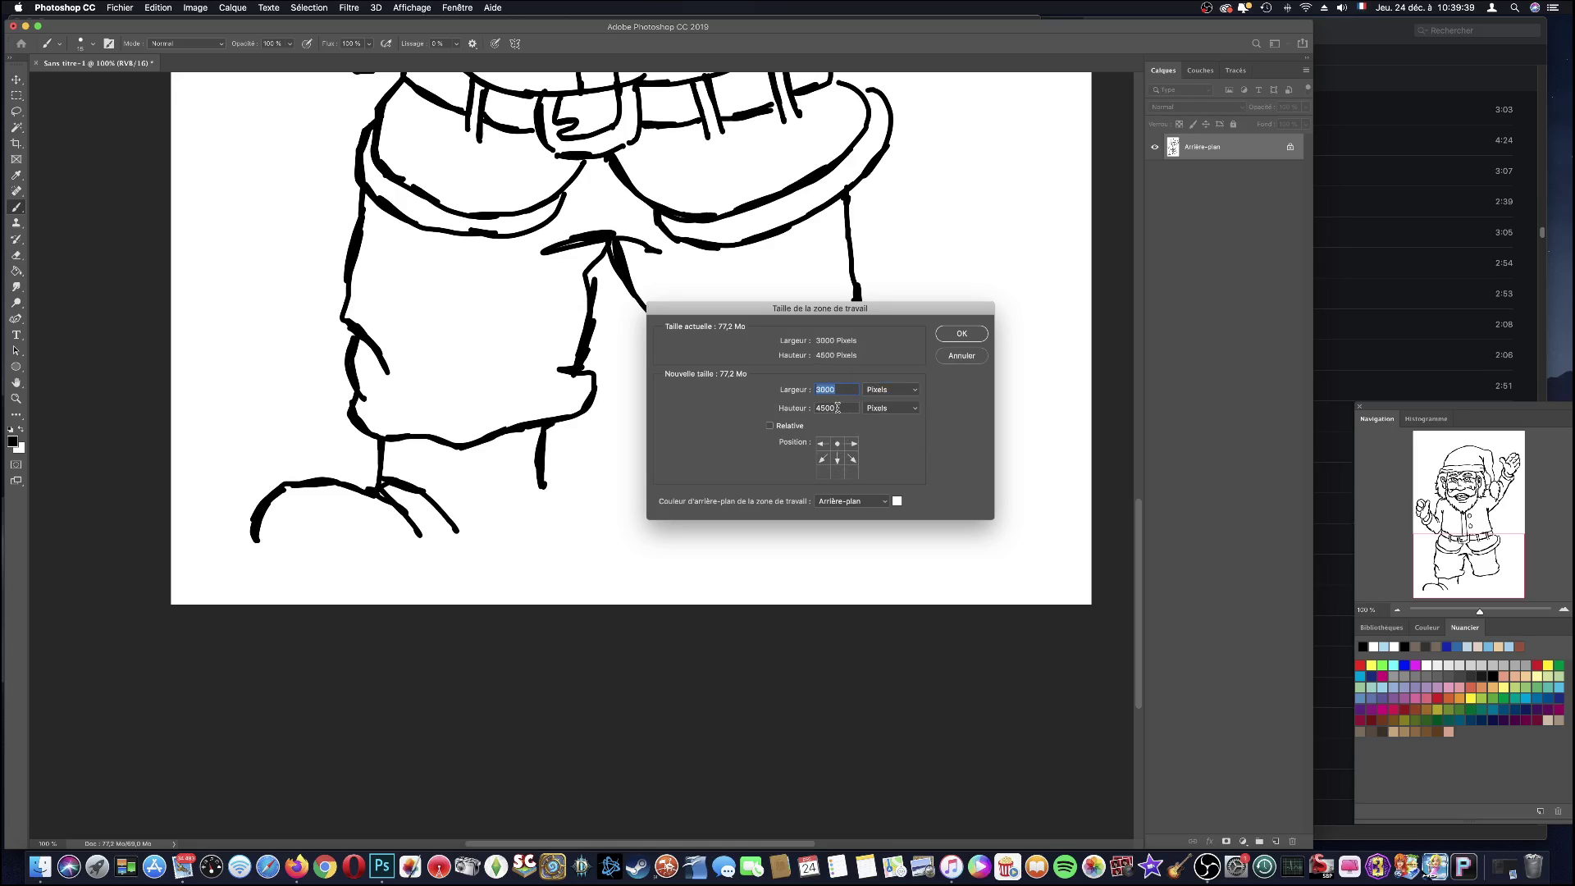
double_click(836, 407)
type("5000")
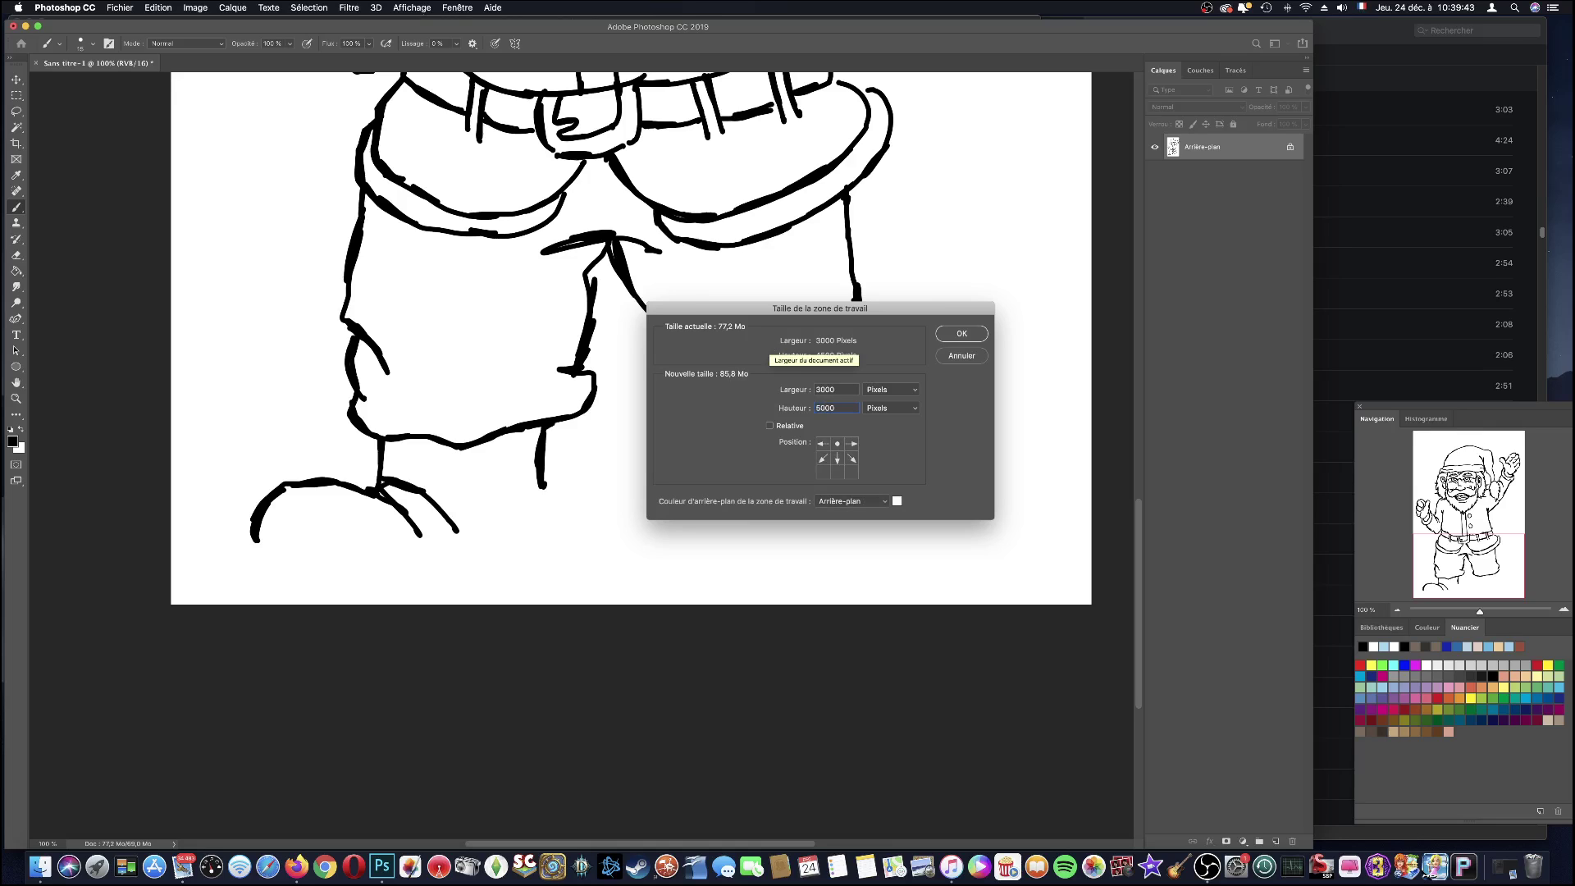
left_click(959, 334)
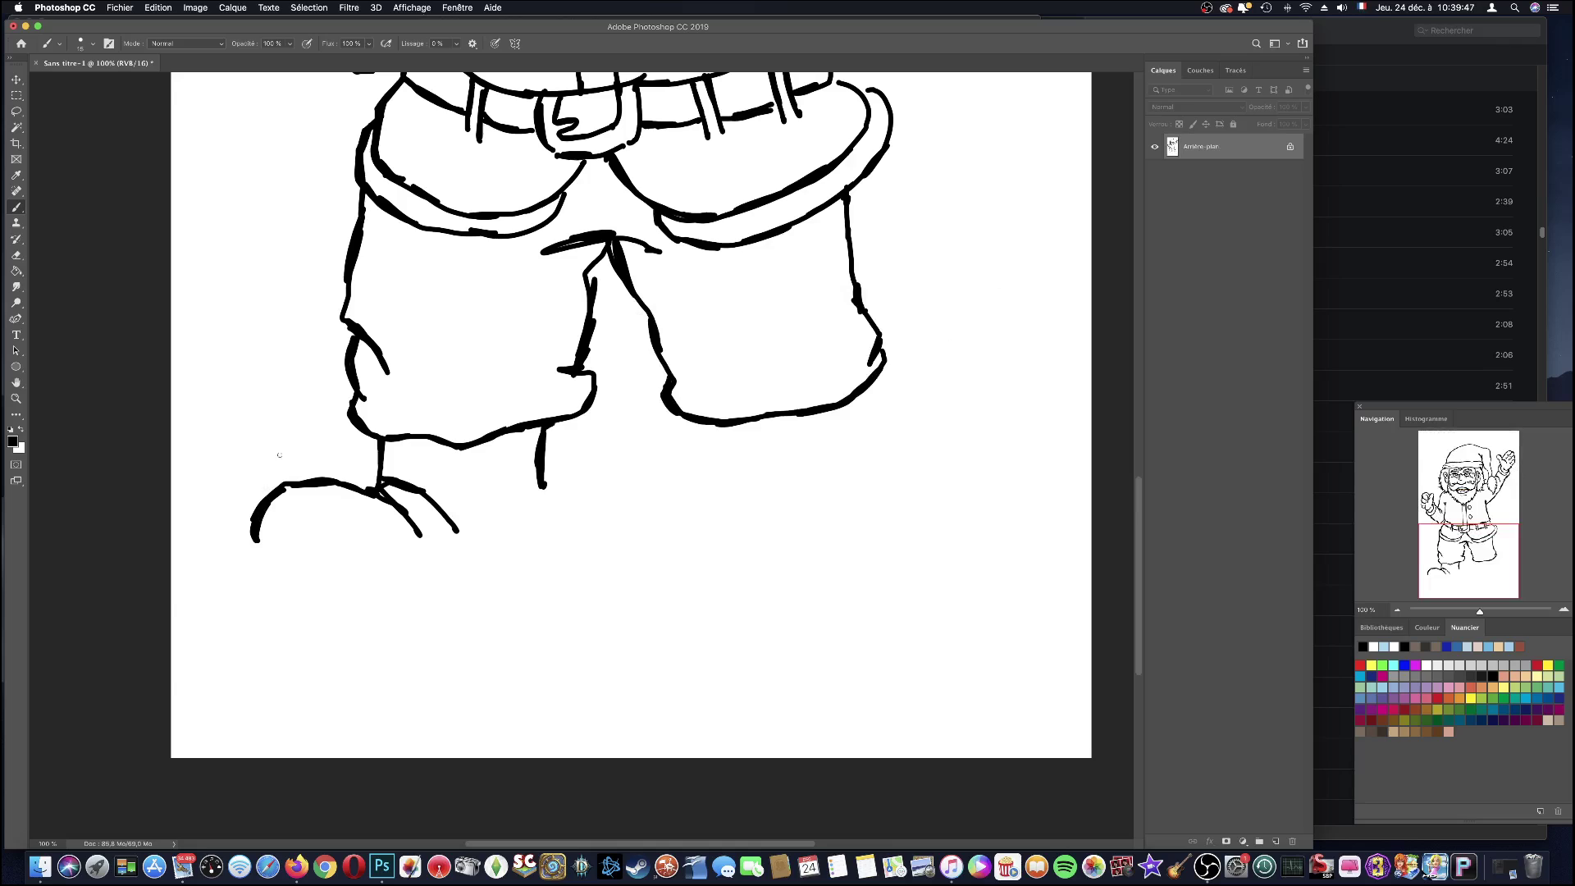
- Undo the earlier canvas enlargement and the trouser-leg and shoe strokes
key("super+z")
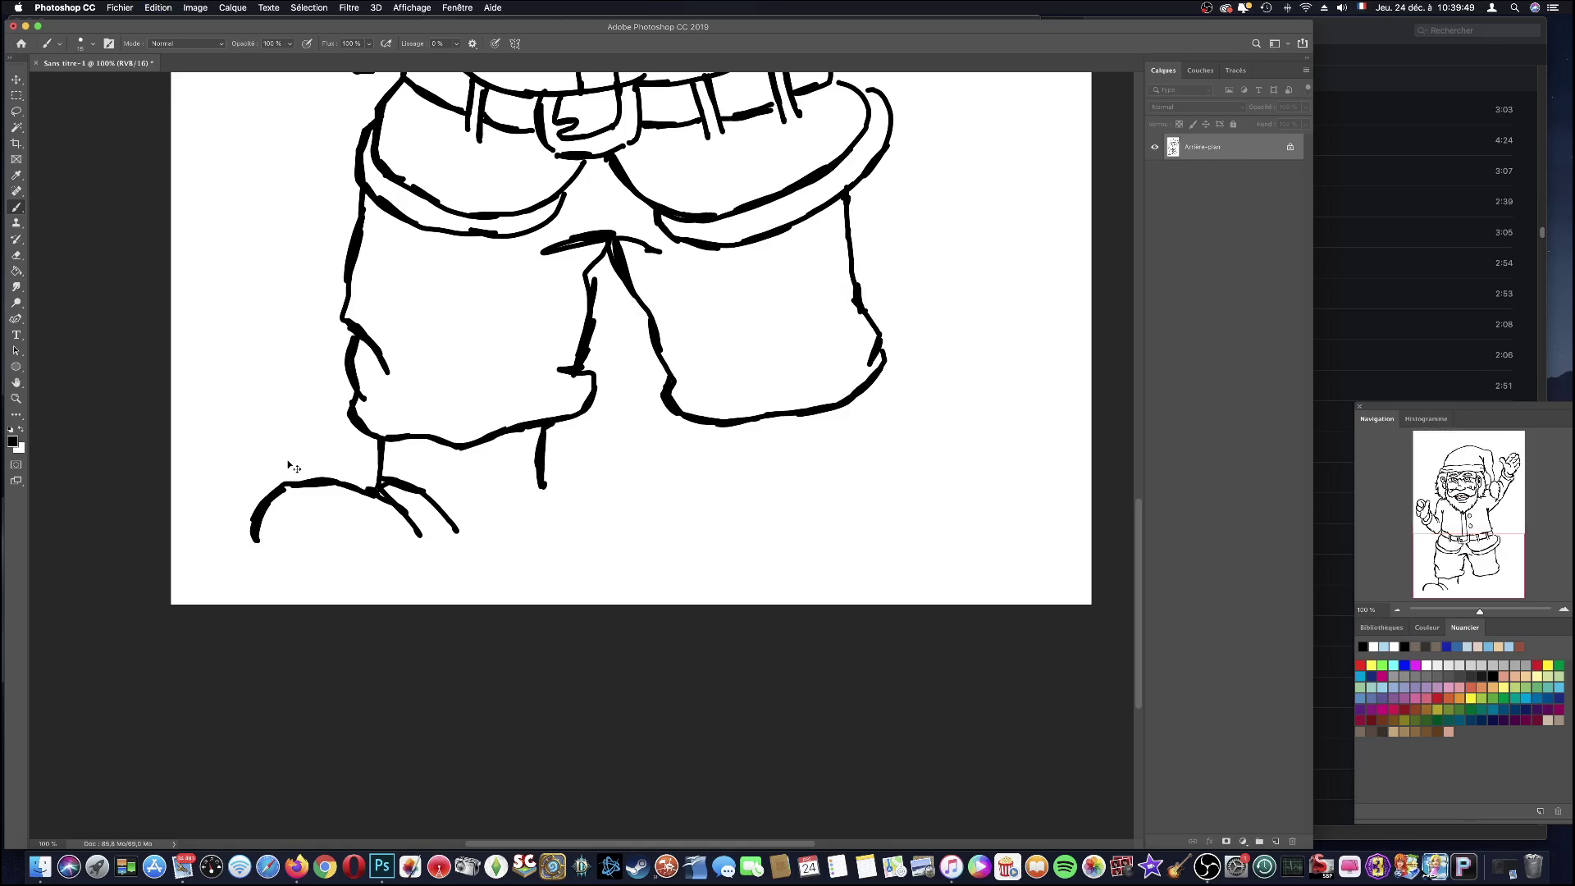
key("super+z")
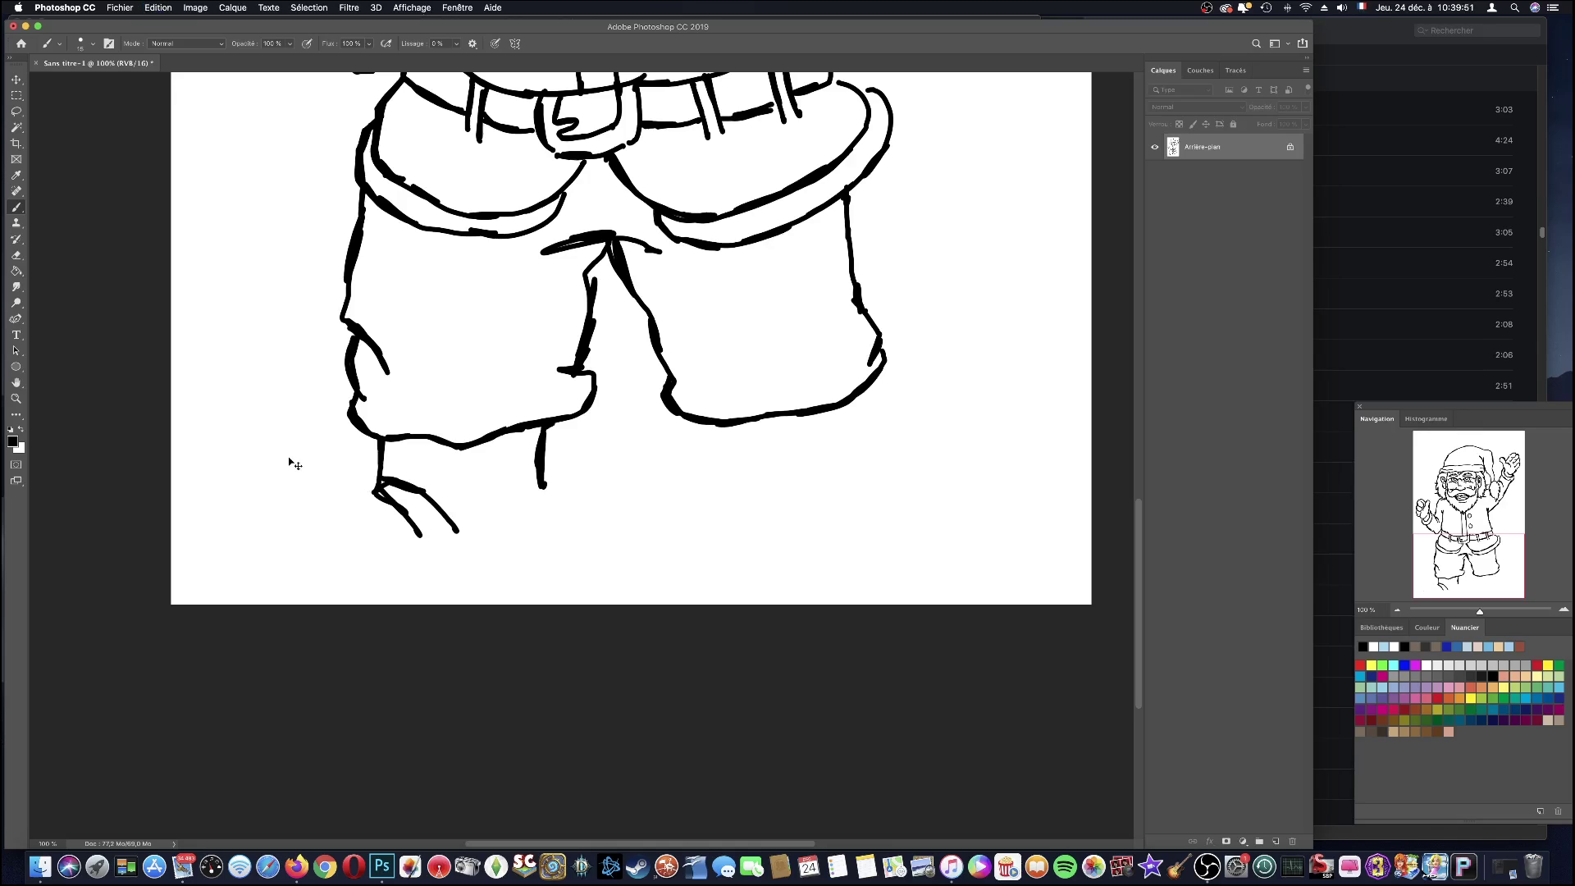
key("super+z")
key("super+z")
key("super+z")
key("super+z")
key("super+z")
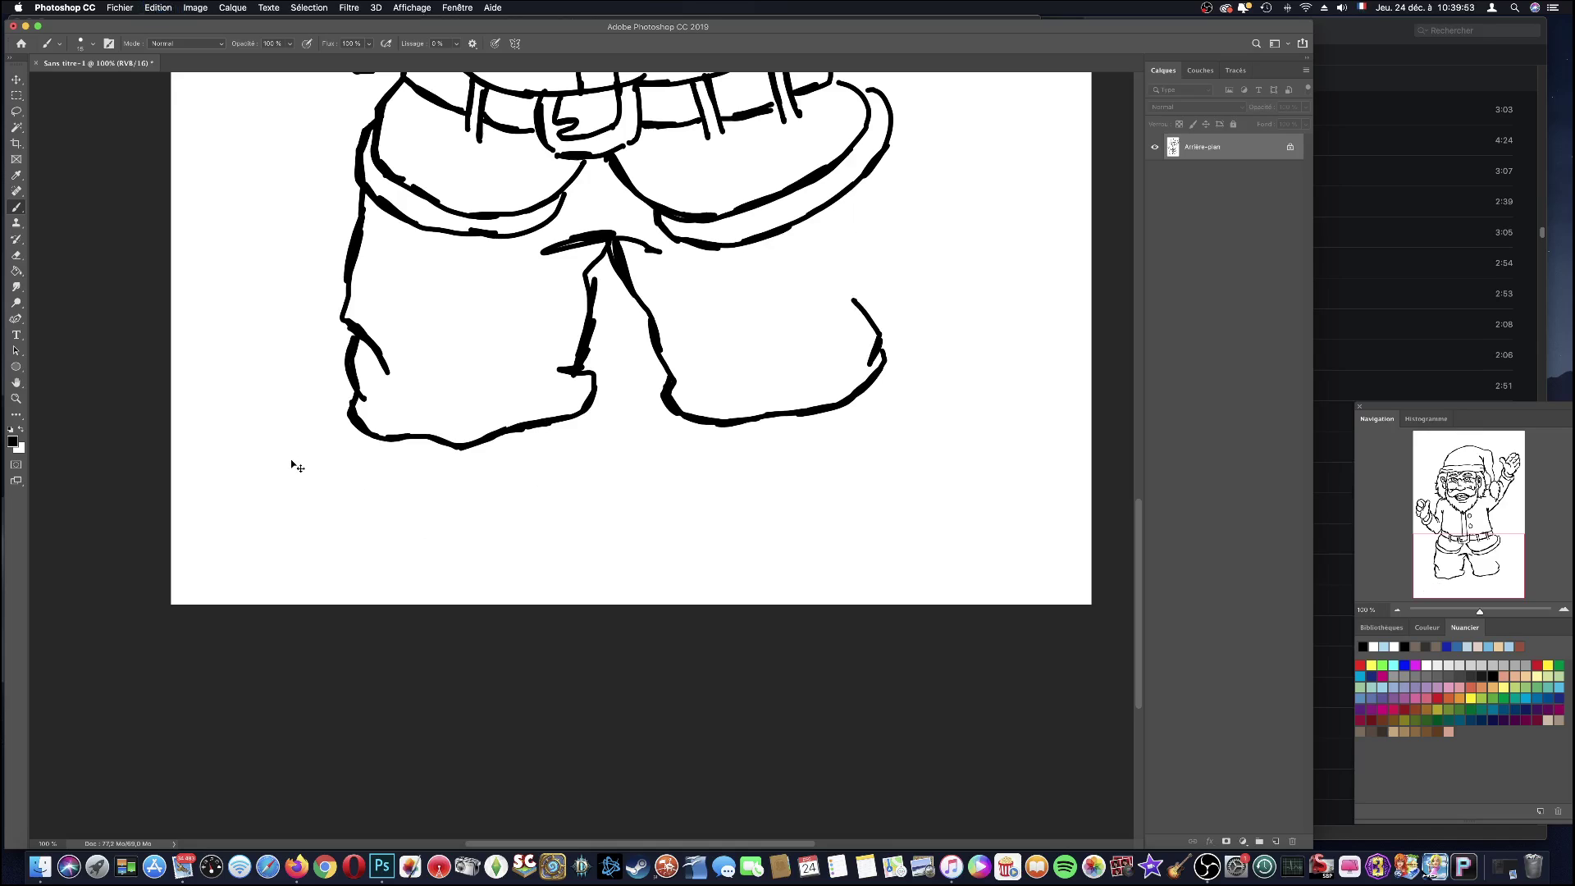
key("super+z")
key("super+z")
key("super+z")
key("super+z")
key("super+z")
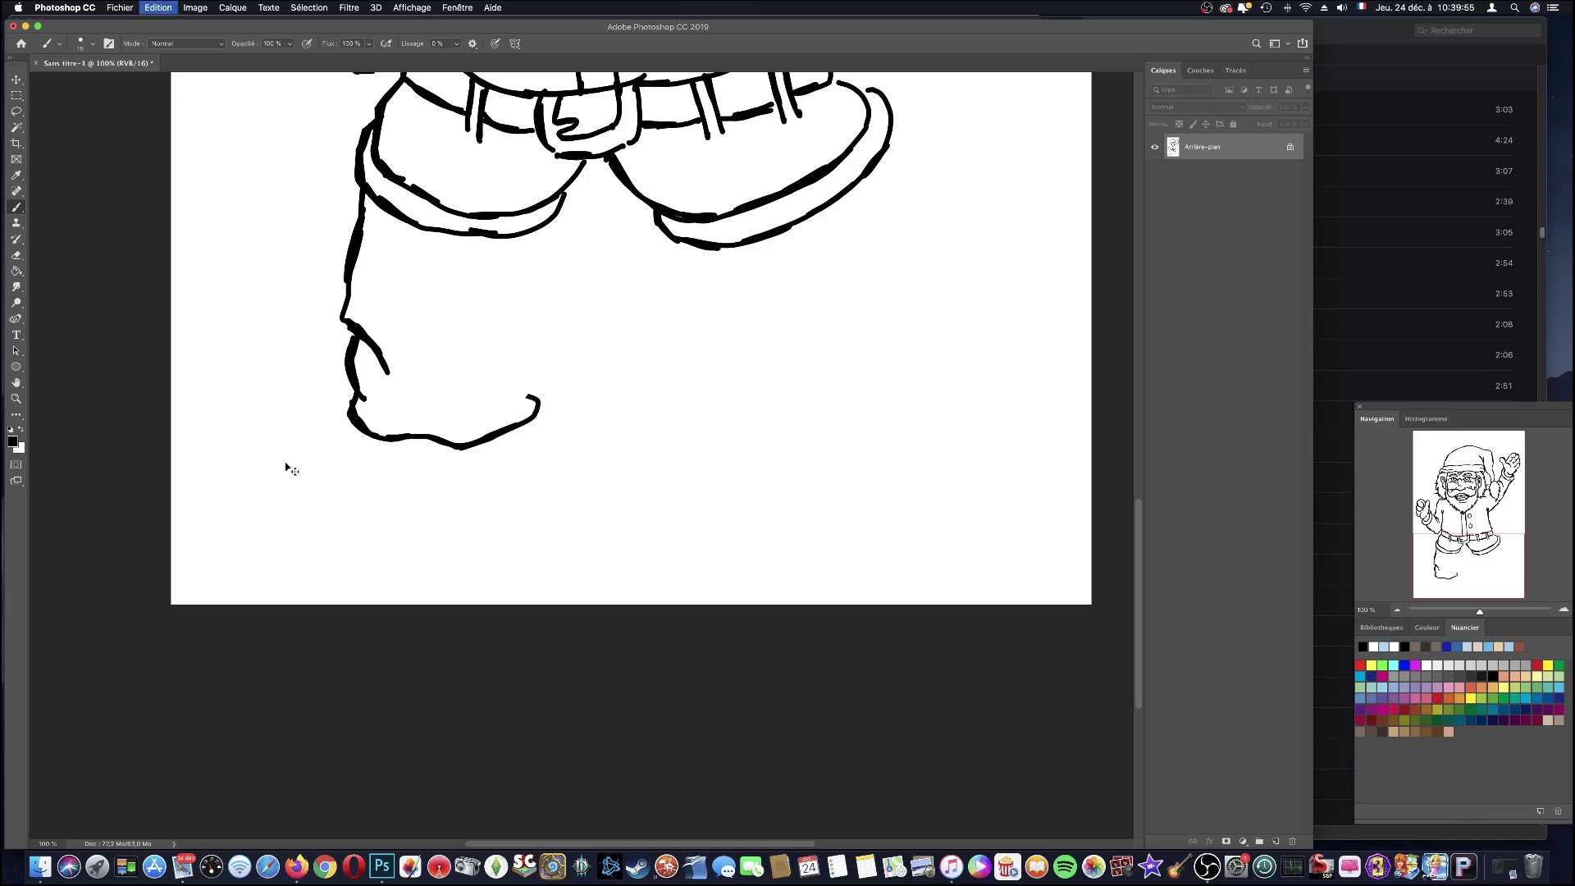
key("super+z")
key("super+z")
key("super+z")
key("super+z")
key("super+z")
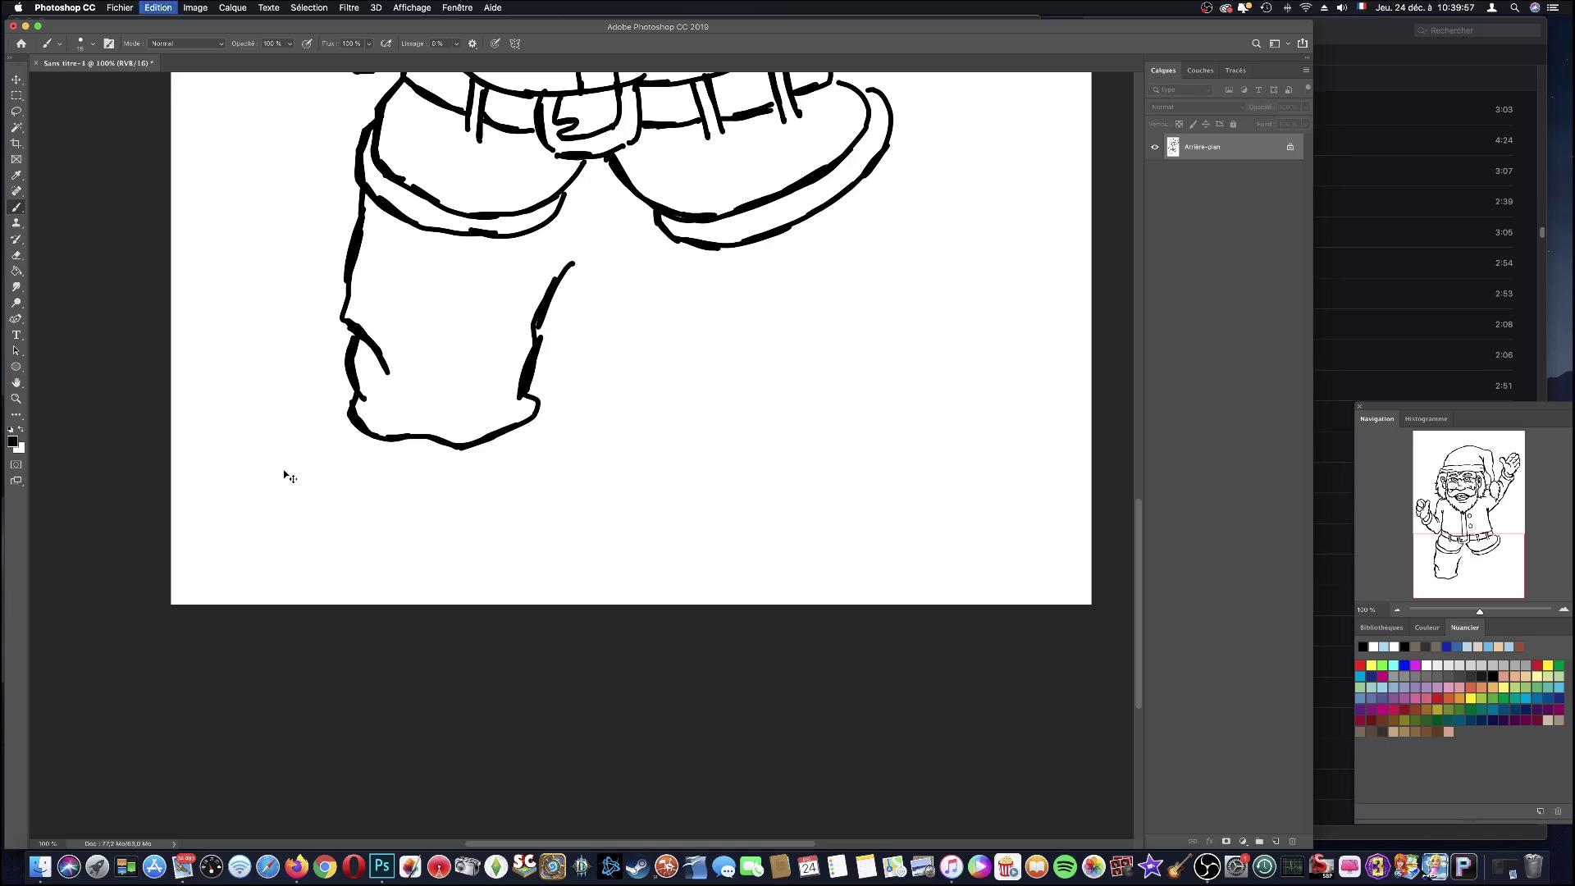
key("super+z")
key("super+z")
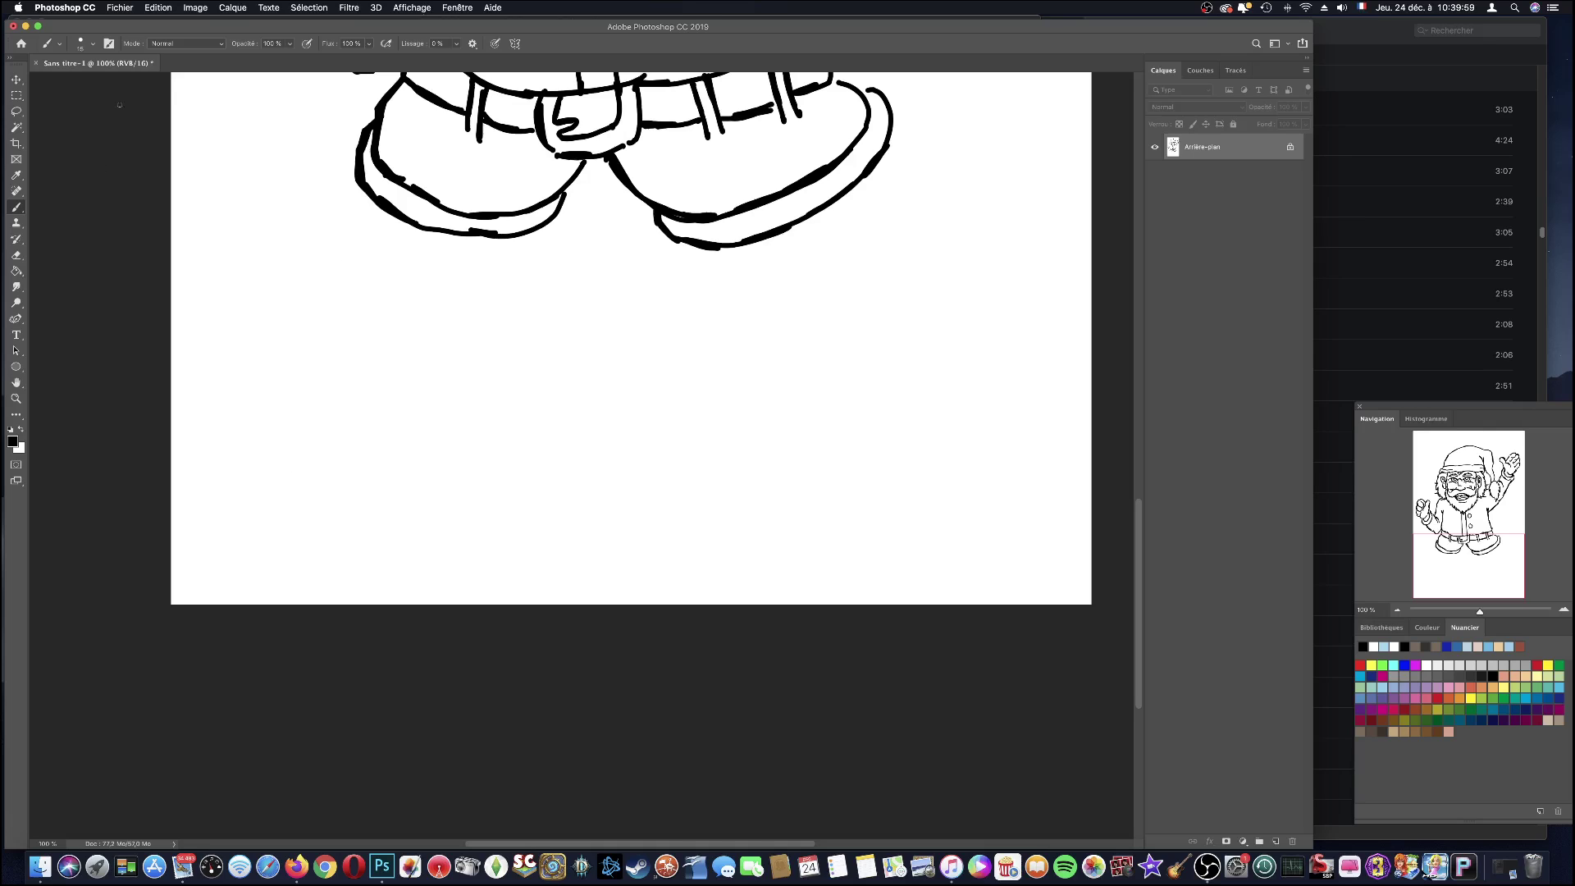
- Extend the canvas downward to 5000 pixels tall, anchored at the top centre
left_click(195, 8)
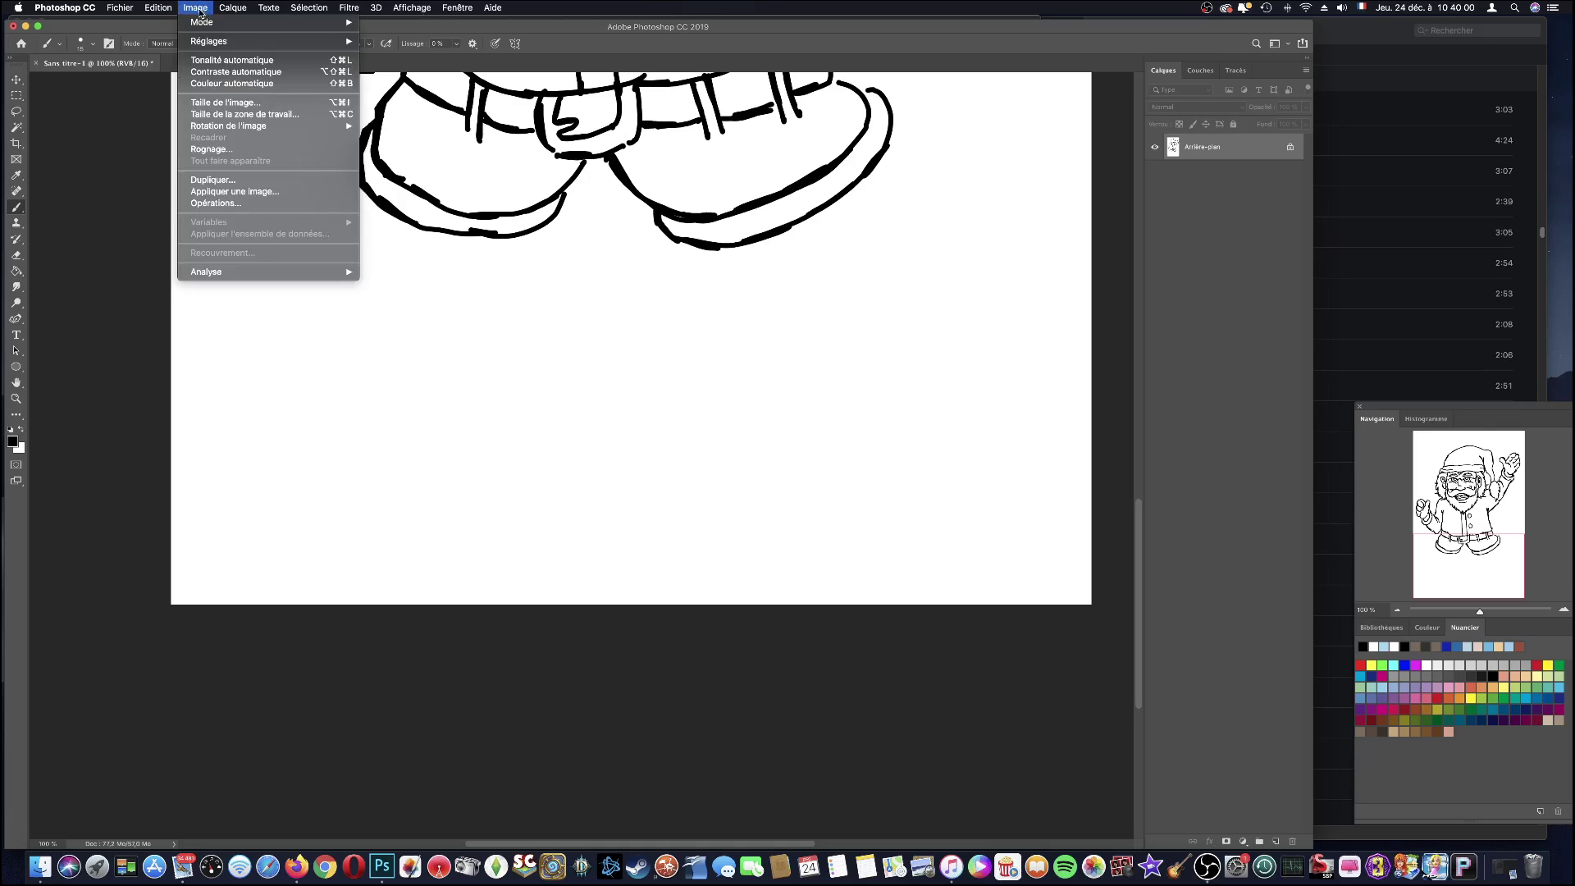
left_click(245, 115)
left_click(840, 446)
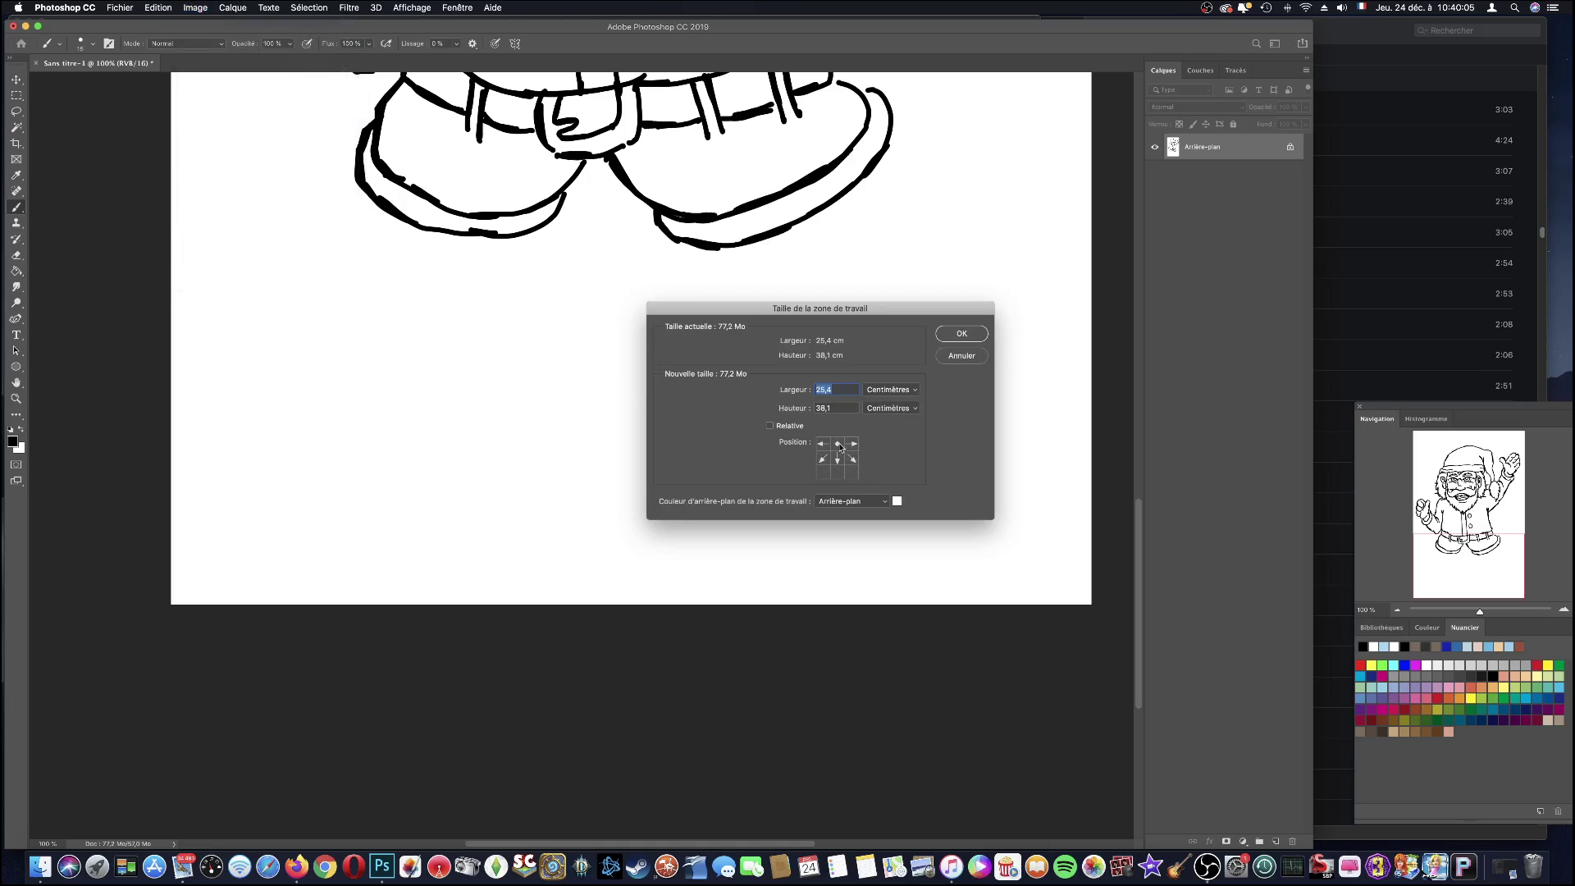
left_click(916, 407)
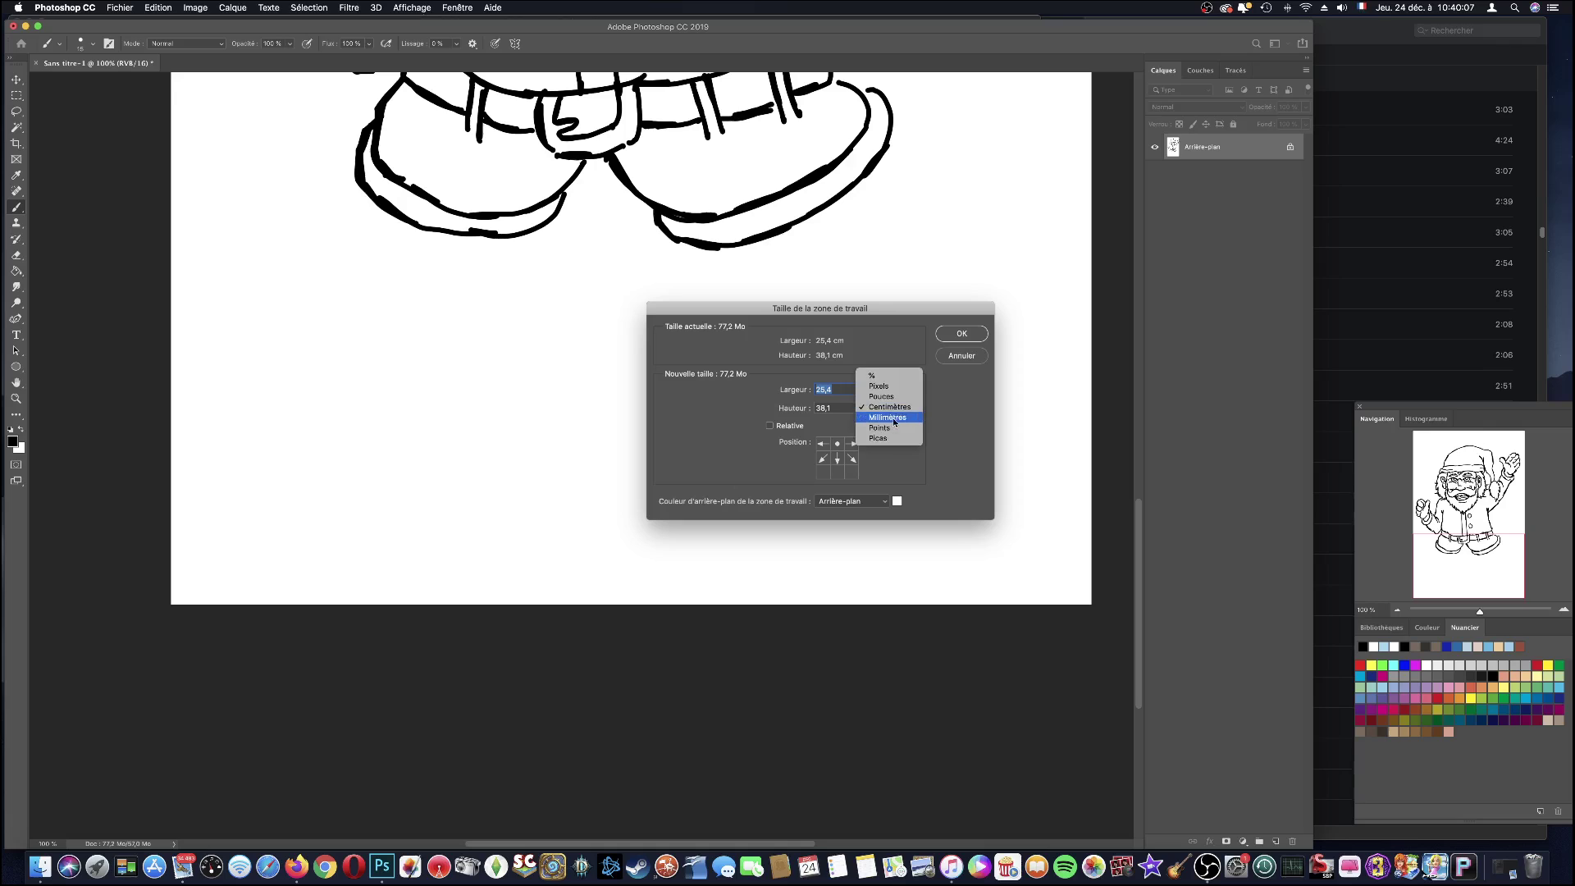
left_click(876, 409)
key("Tab")
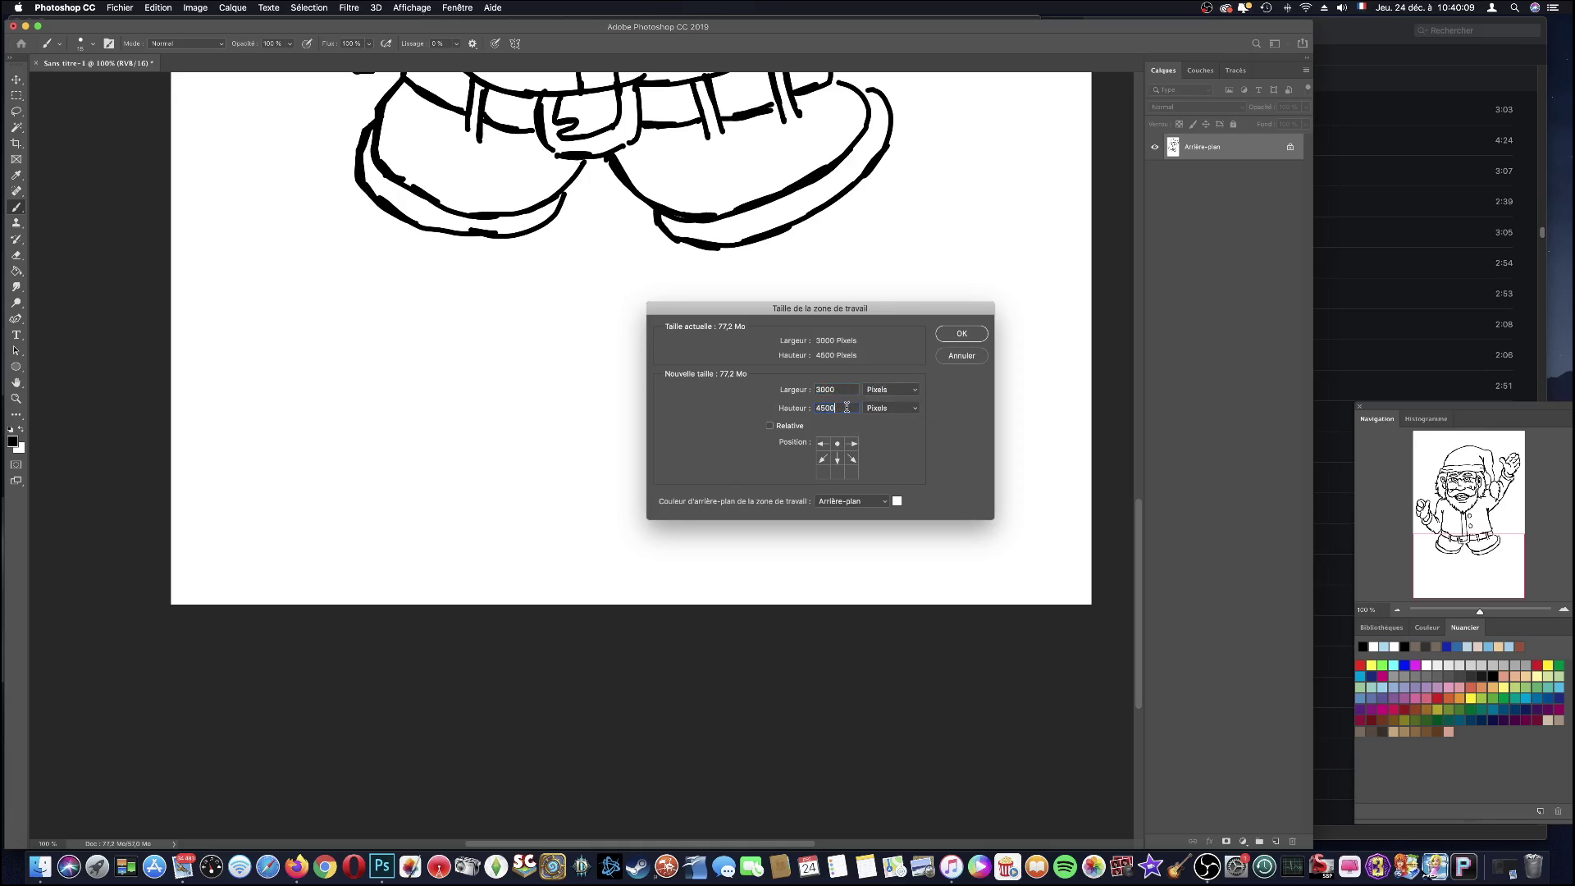
type("5000")
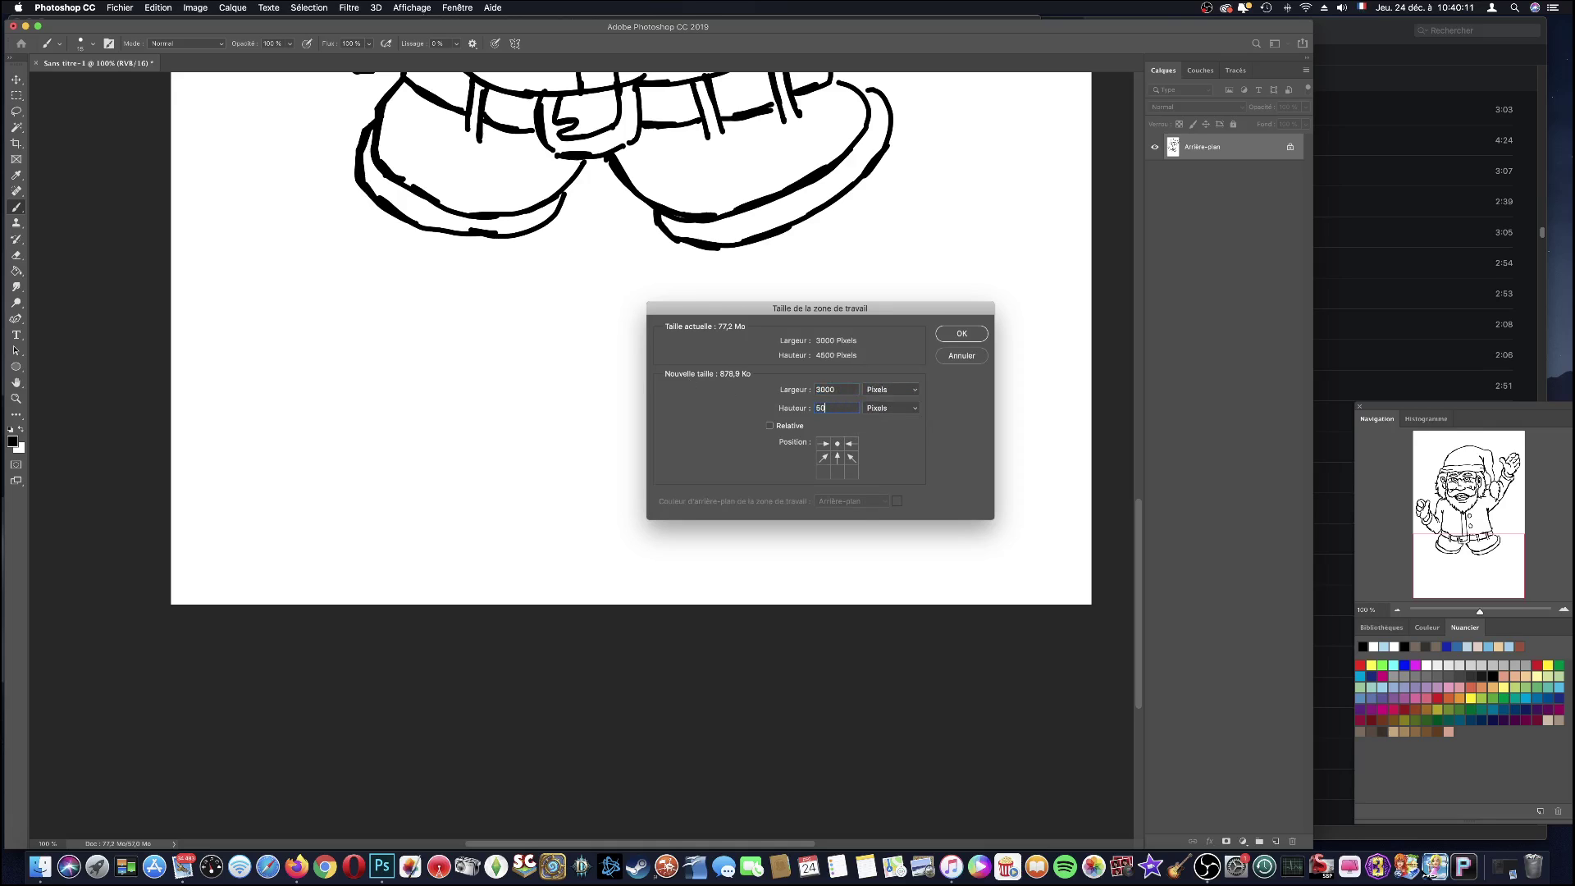
left_click(950, 338)
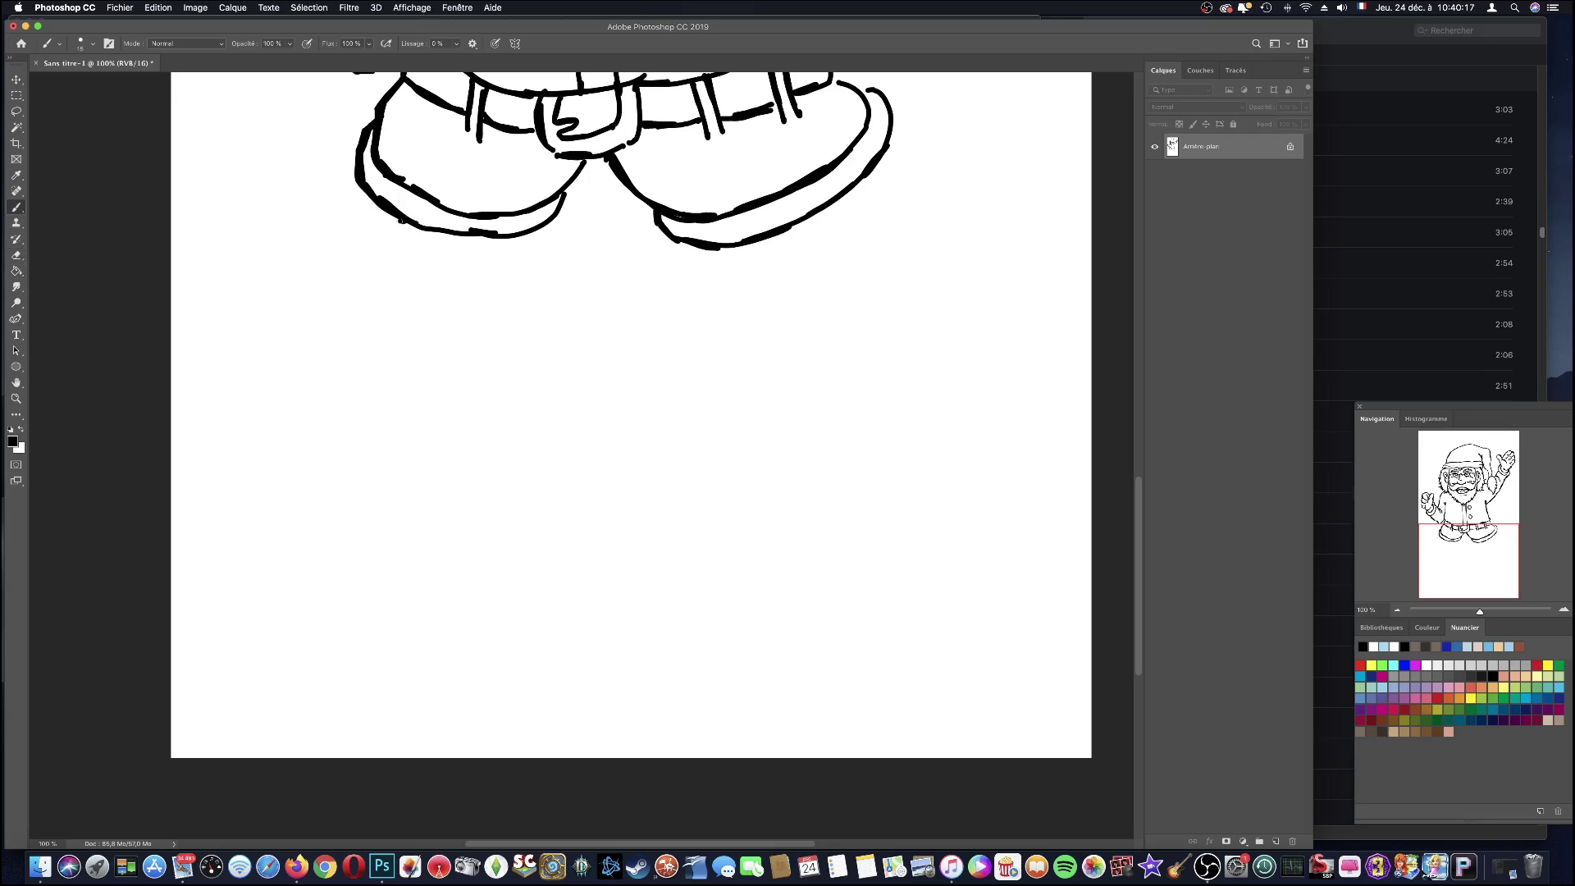
- Redraw both trouser legs lower on the canvas, undoing a misdrawn cuff
mouse_move(402, 244)
left_mouse_down()
mouse_move(430, 382)
mouse_move(479, 466)
mouse_move(549, 471)
mouse_move(588, 428)
mouse_move(591, 371)
left_mouse_up()
mouse_move(584, 303)
left_mouse_down()
mouse_move(579, 386)
mouse_move(611, 254)
mouse_move(518, 250)
mouse_move(653, 255)
mouse_move(627, 297)
mouse_move(669, 447)
mouse_move(696, 469)
mouse_move(800, 458)
mouse_move(832, 439)
mouse_move(823, 210)
left_mouse_up()
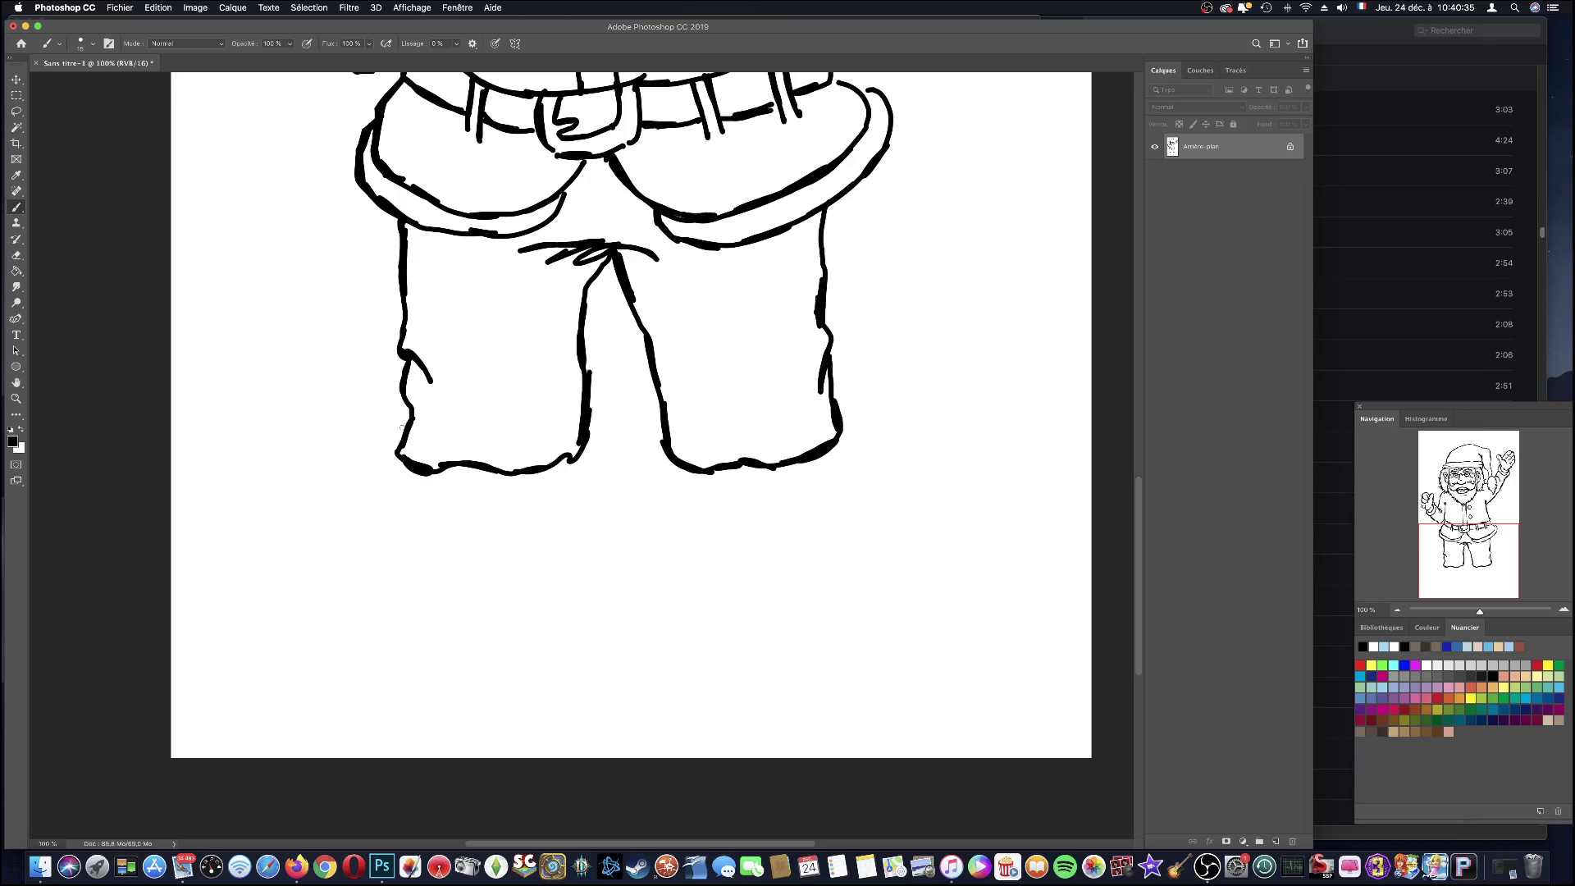
mouse_move(410, 417)
left_mouse_down()
mouse_move(383, 474)
mouse_move(392, 498)
mouse_move(538, 507)
mouse_move(592, 443)
left_mouse_up()
key("ctrl+z")
- Sketch the left leg and the rounded outline of the left boot
left_click_drag(427, 468, 419, 544)
left_click_drag(544, 470, 550, 601)
mouse_move(428, 522)
left_mouse_down()
mouse_move(497, 599)
mouse_move(434, 570)
mouse_move(466, 607)
left_mouse_up()
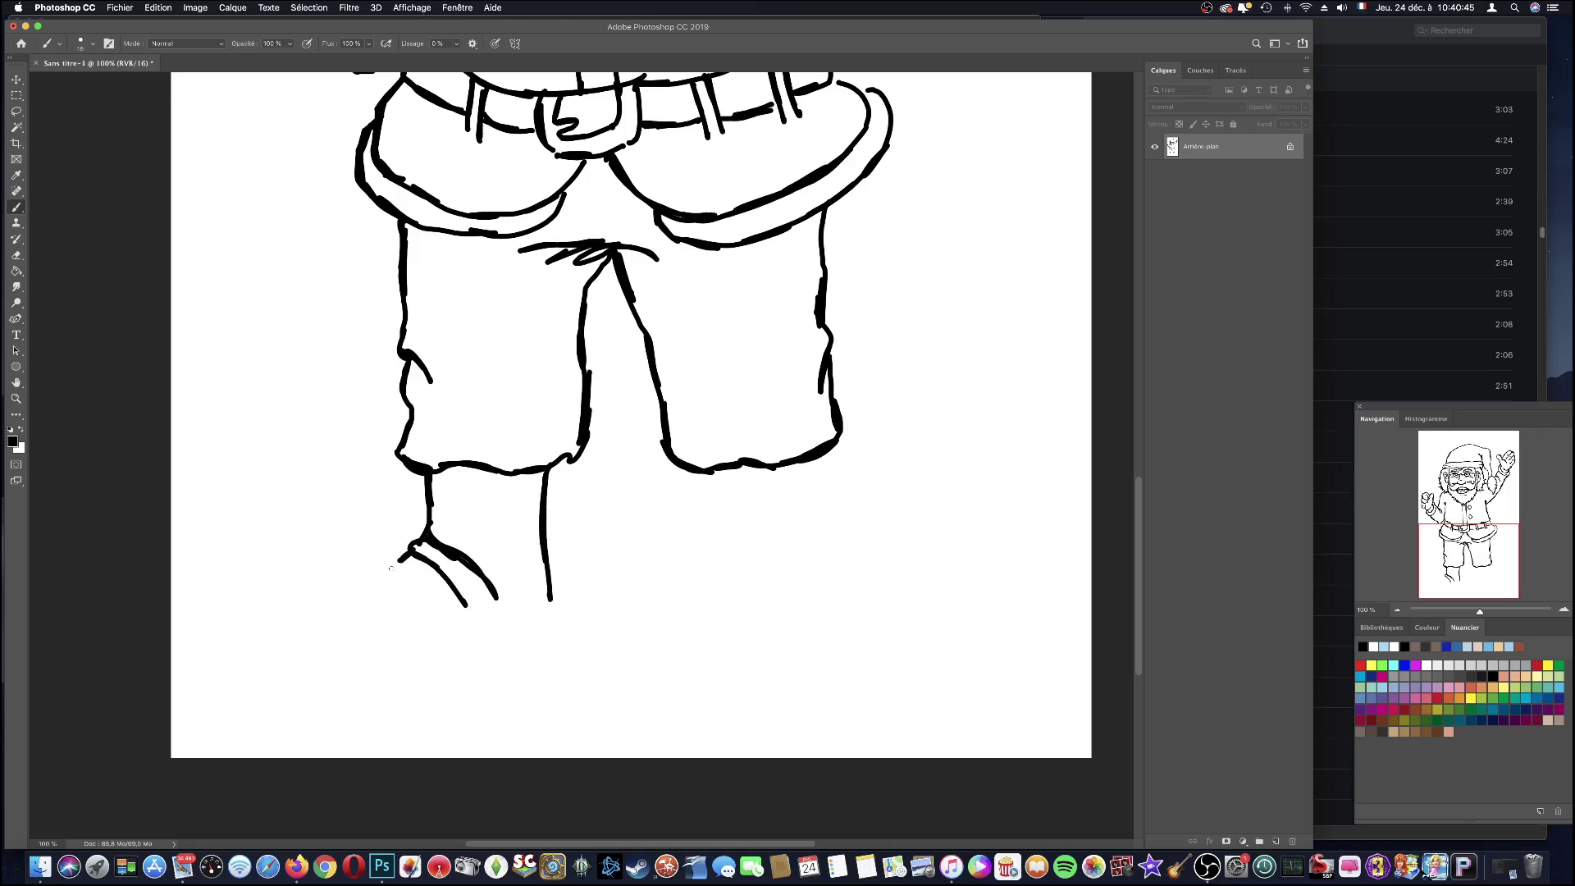
mouse_move(391, 568)
left_mouse_down()
mouse_move(299, 571)
mouse_move(264, 631)
mouse_move(277, 656)
mouse_move(246, 676)
mouse_move(255, 693)
mouse_move(320, 713)
mouse_move(578, 684)
mouse_move(599, 644)
mouse_move(548, 545)
left_mouse_up()
- Draw the right leg and pointed right boot with its sole
right_click(548, 547)
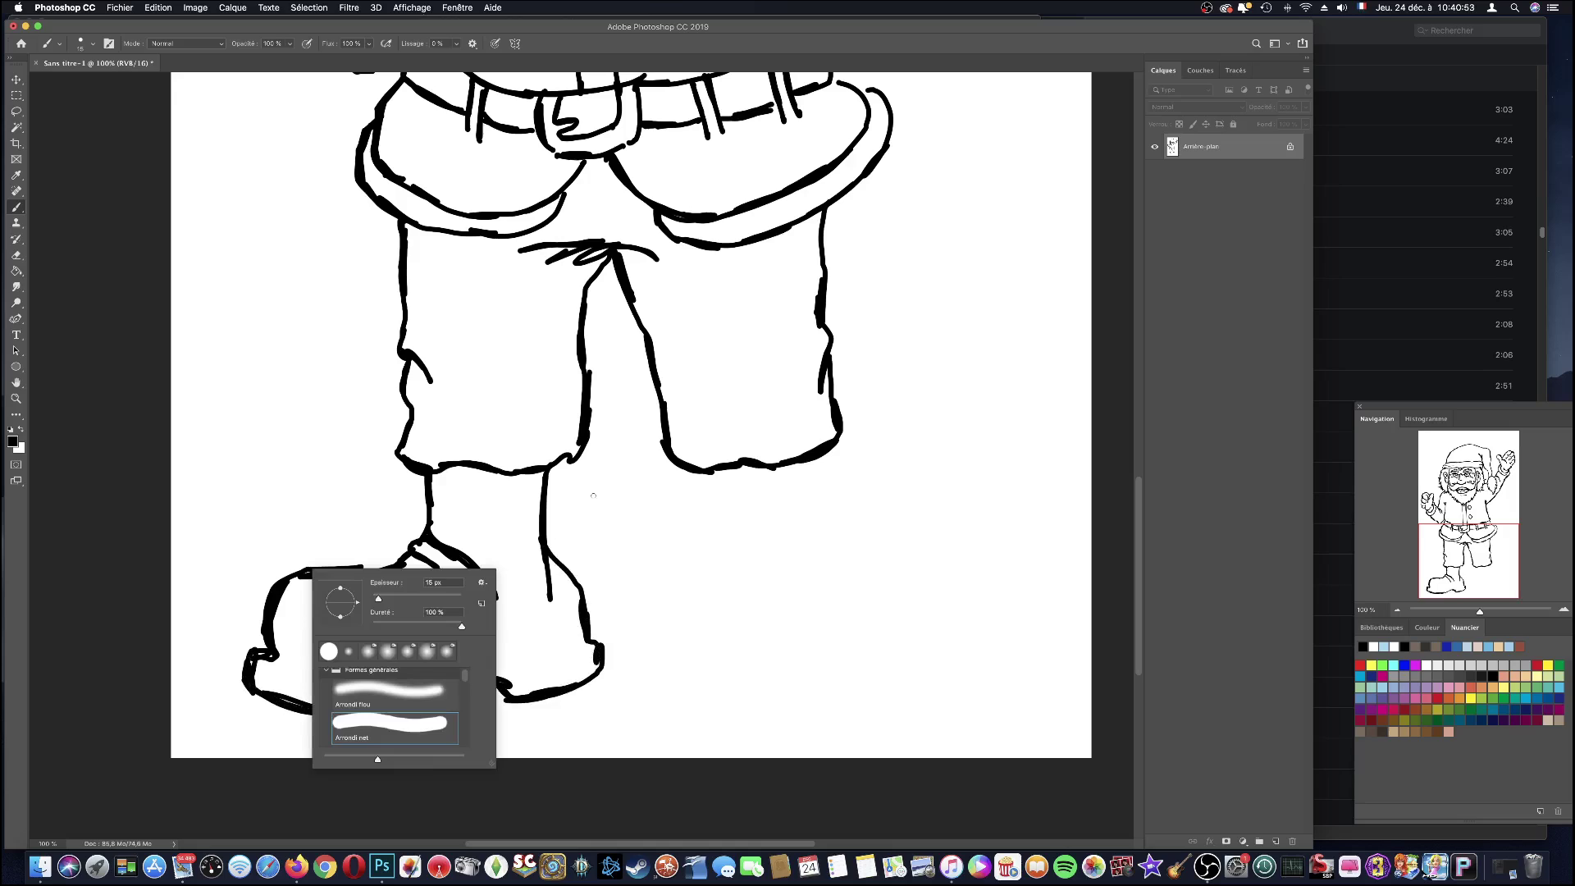
left_click(707, 479)
left_click_drag(696, 472, 699, 533)
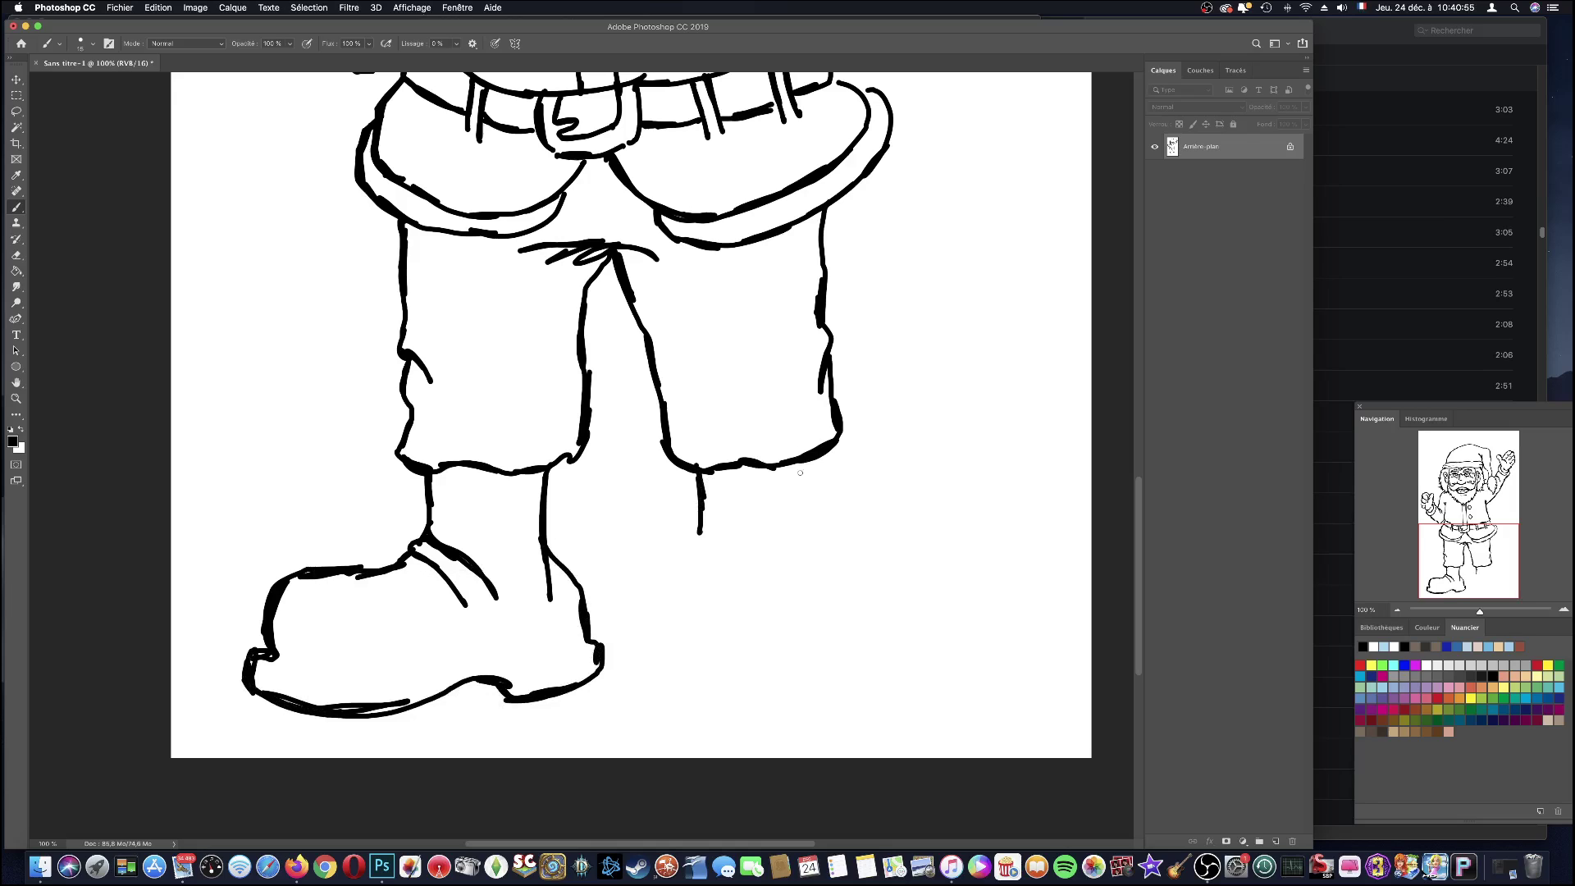
mouse_move(804, 450)
left_mouse_down()
mouse_move(827, 517)
mouse_move(787, 552)
mouse_move(845, 518)
mouse_move(811, 580)
mouse_move(885, 532)
mouse_move(976, 541)
mouse_move(1011, 611)
left_mouse_up()
mouse_move(696, 531)
left_mouse_down()
mouse_move(664, 681)
mouse_move(795, 712)
mouse_move(938, 714)
mouse_move(1011, 685)
mouse_move(1035, 635)
mouse_move(998, 601)
left_mouse_up()
mouse_move(674, 638)
left_mouse_down()
mouse_move(877, 681)
mouse_move(993, 656)
mouse_move(1013, 630)
mouse_move(1003, 602)
left_mouse_up()
left_click_drag(810, 584, 830, 637)
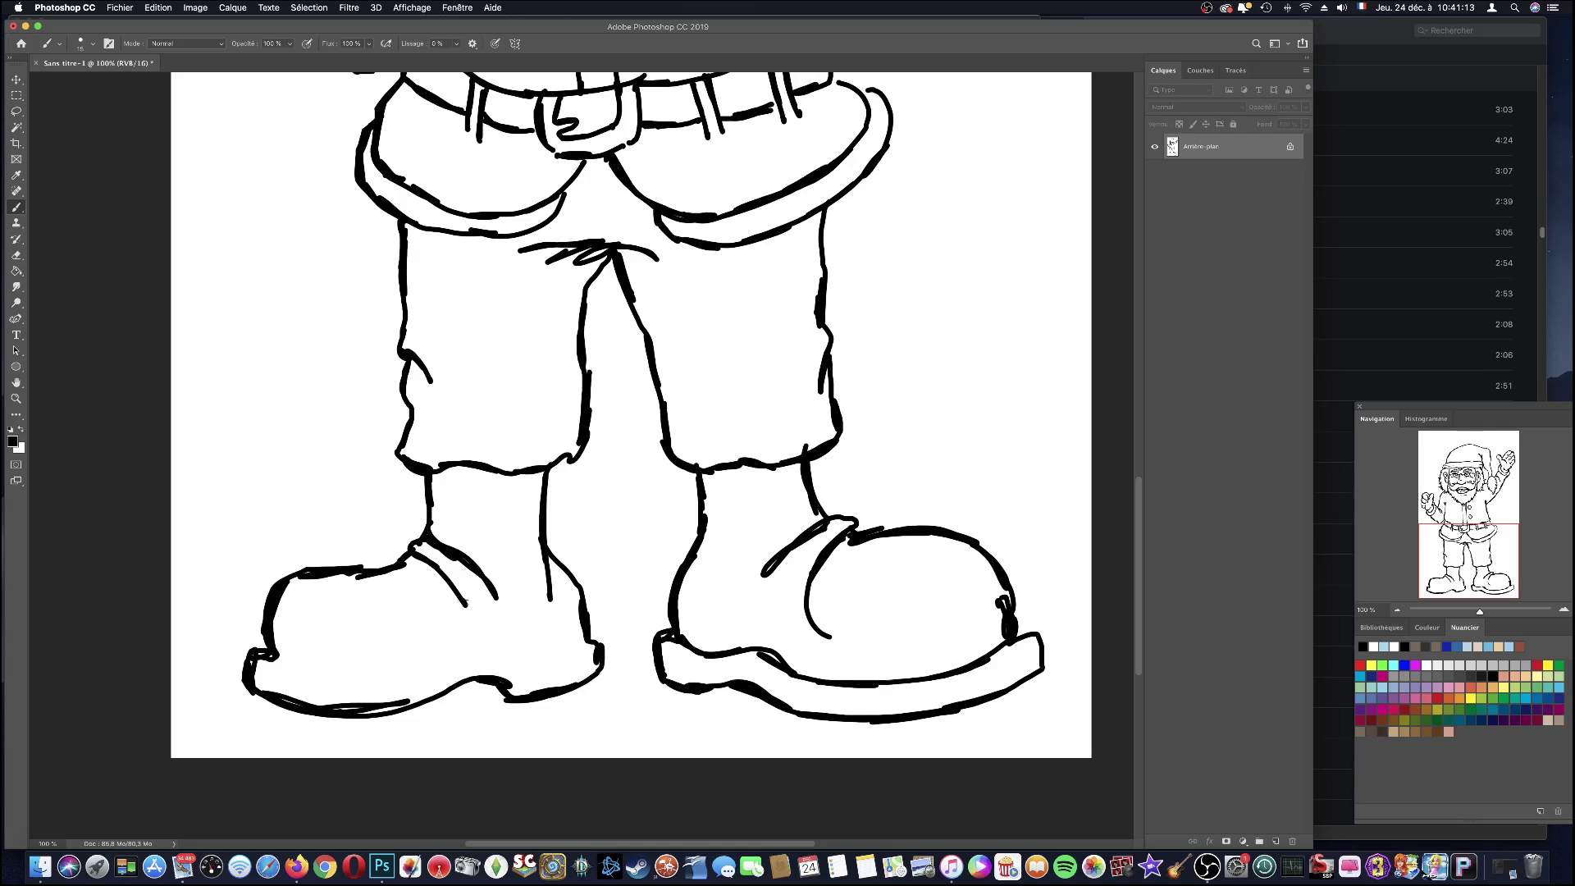
- Give the left boot a crease and sole, and clean up its toe outline
left_click_drag(466, 603, 464, 635)
mouse_move(276, 656)
left_mouse_down()
mouse_move(388, 666)
mouse_move(583, 632)
left_mouse_up()
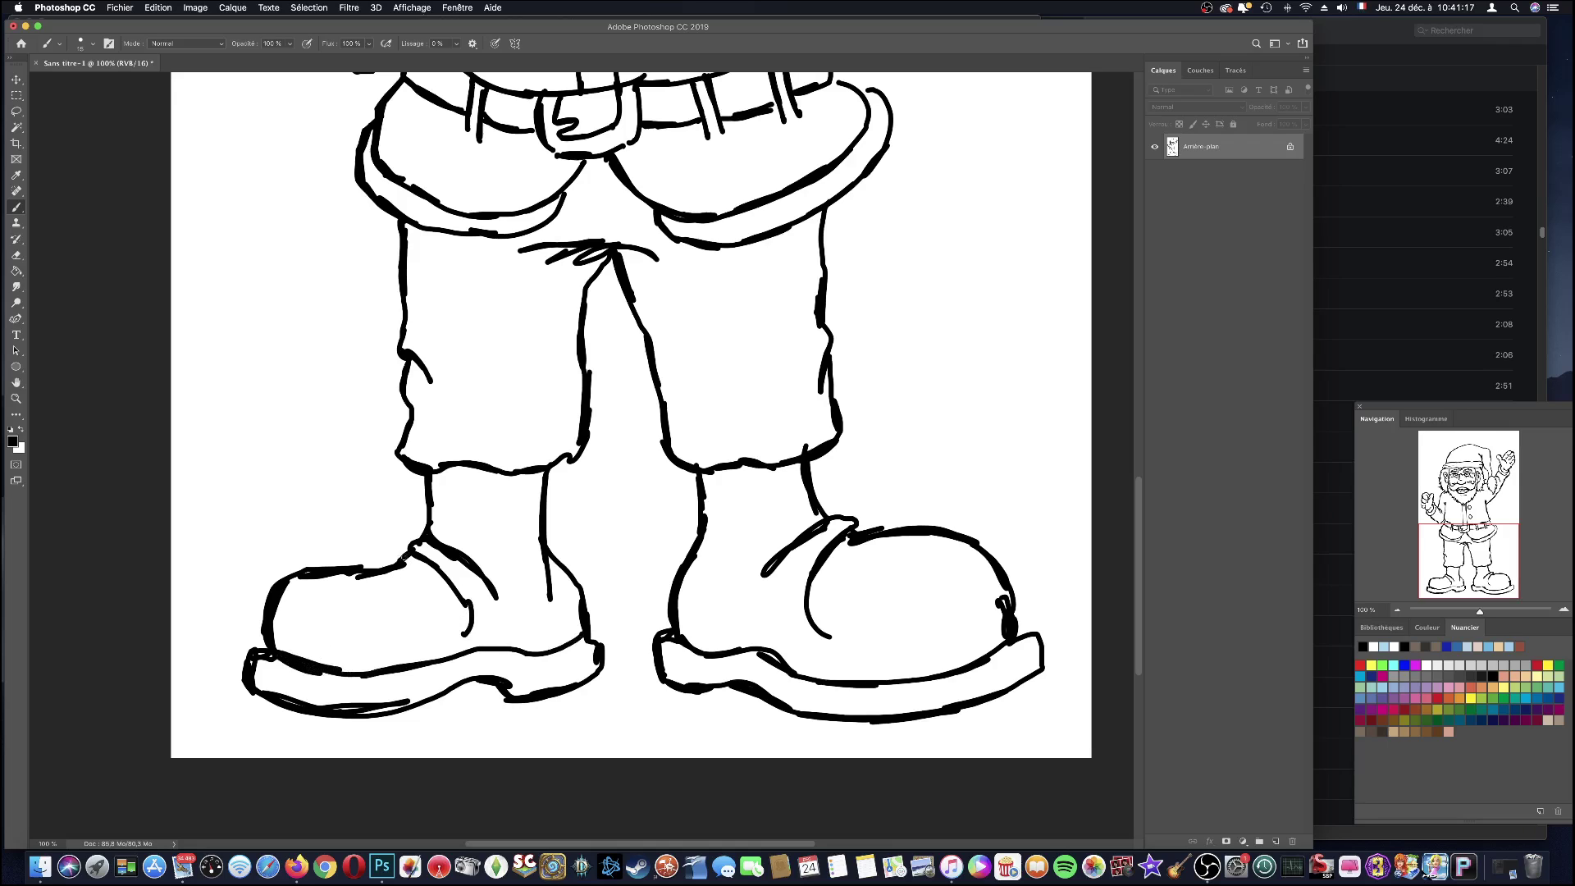
mouse_move(403, 552)
left_mouse_down()
mouse_move(306, 546)
mouse_move(252, 574)
mouse_move(266, 648)
left_mouse_up()
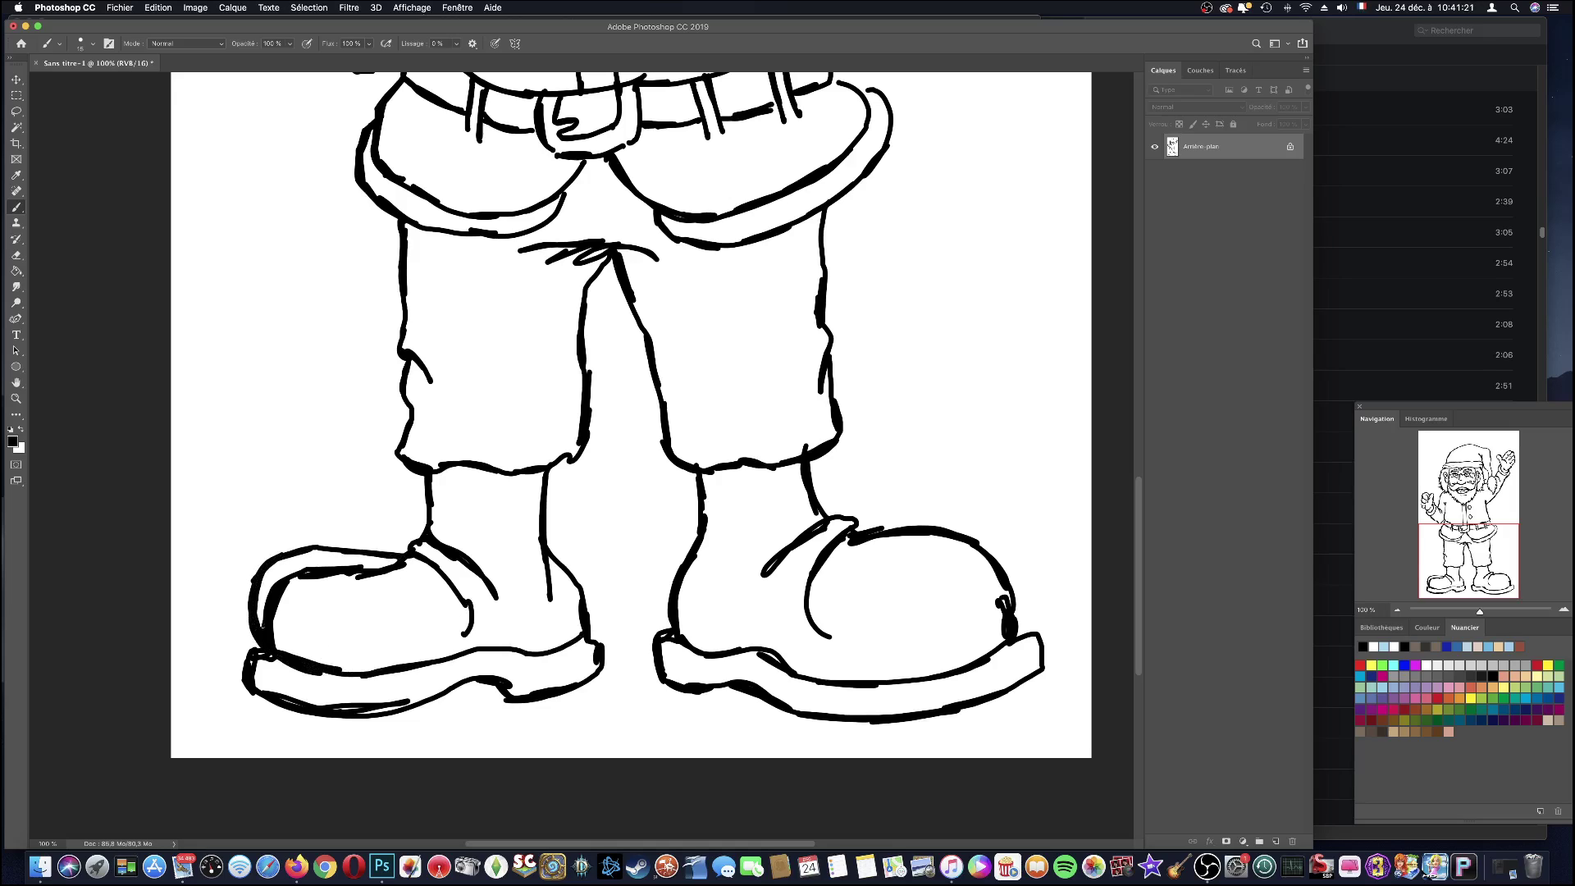
mouse_move(414, 576)
left_mouse_down()
mouse_move(283, 576)
mouse_move(267, 627)
mouse_move(294, 638)
left_mouse_up()
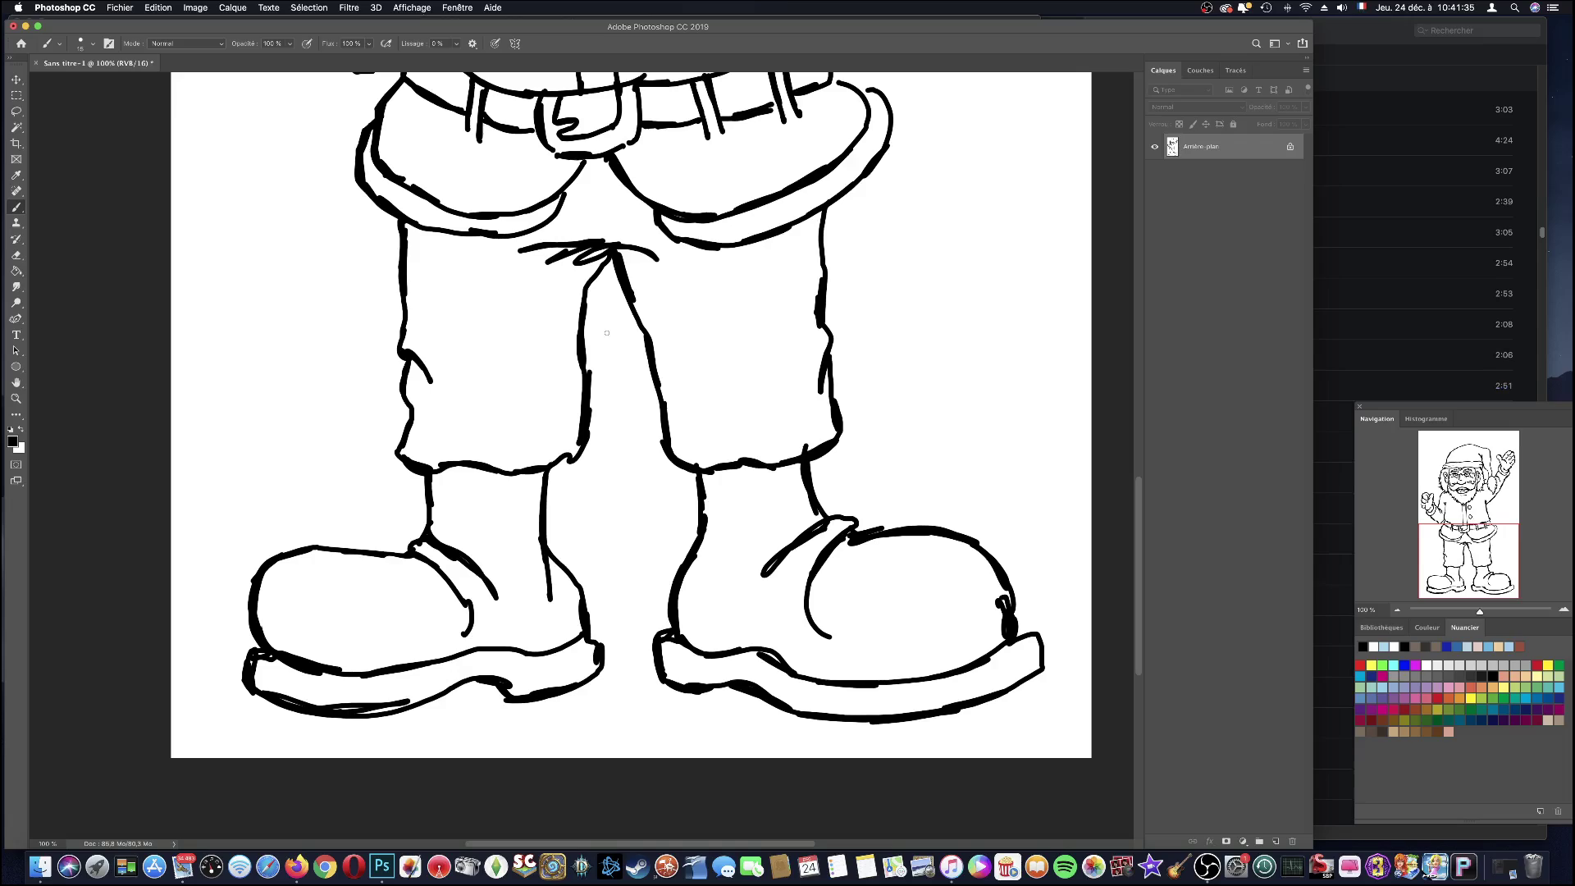
mouse_move(1497, 552)
left_mouse_down()
mouse_move(1497, 501)
mouse_move(1497, 520)
mouse_move(1476, 506)
left_mouse_up()
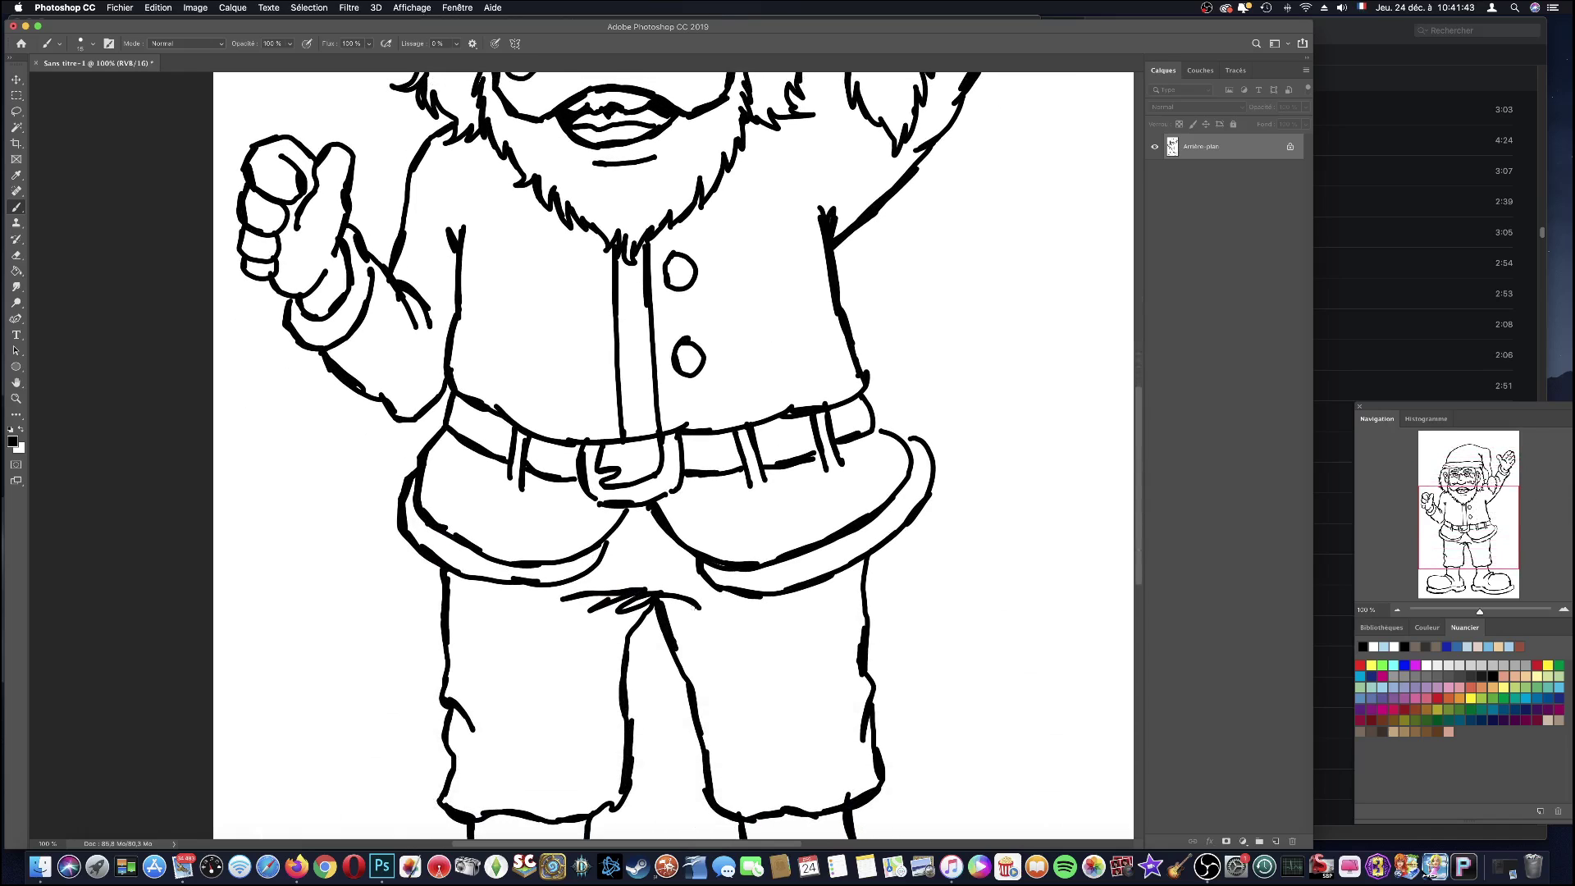
- Draw a short diagonal crease at the crotch of Santa's trousers
left_click_drag(656, 595, 682, 627)
left_click_drag(1459, 497, 1419, 508)
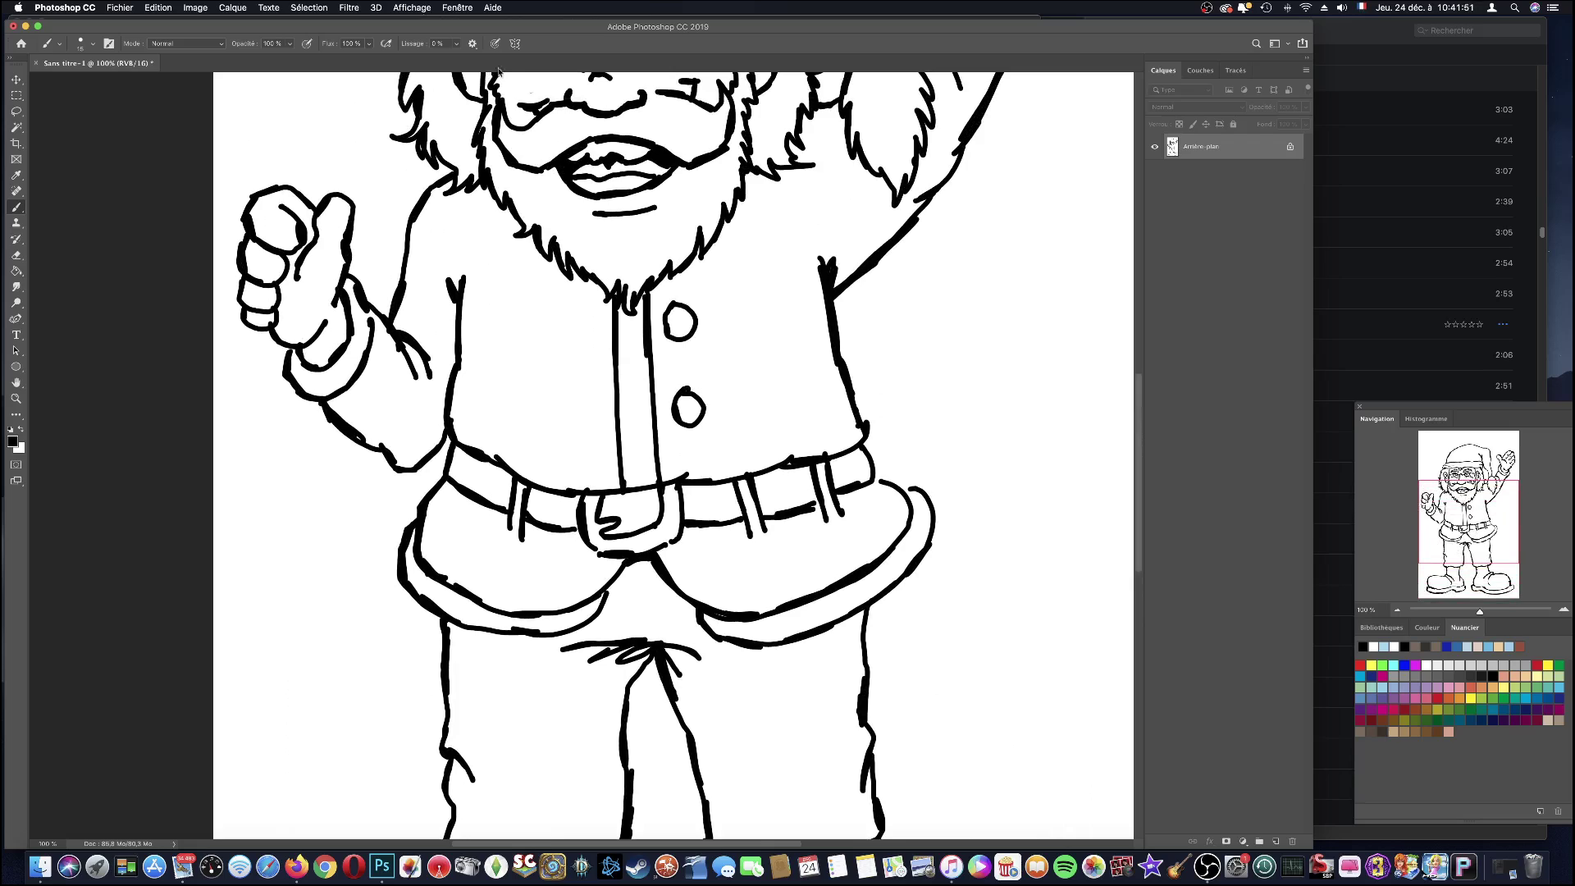
left_click(192, 9)
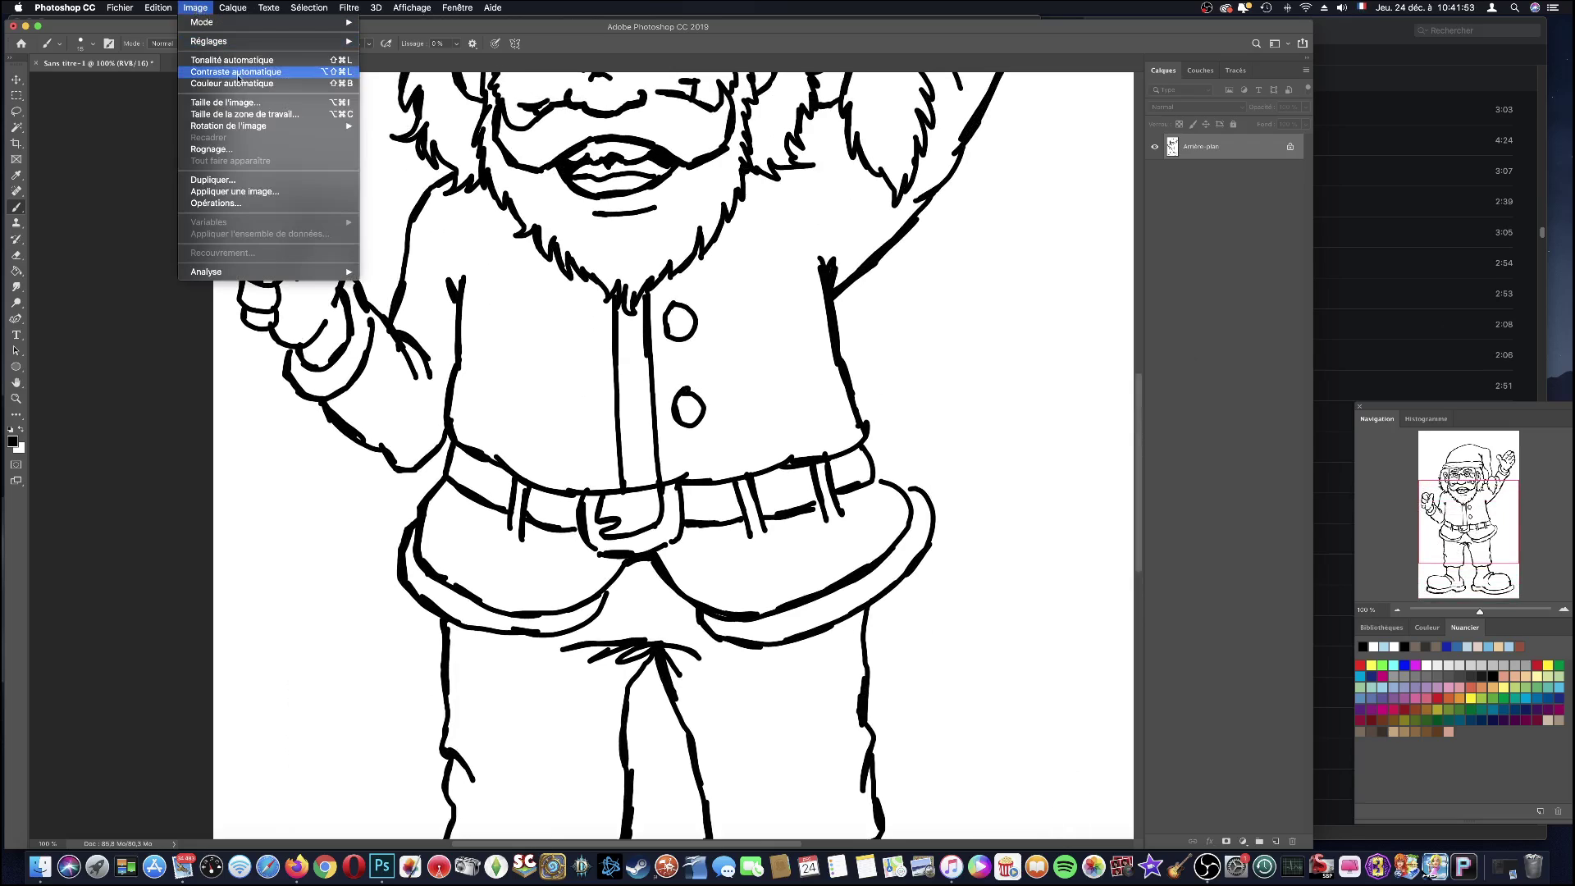
- Set the canvas width to 4500 pixels, keeping the 5000-pixel height
left_click(286, 114)
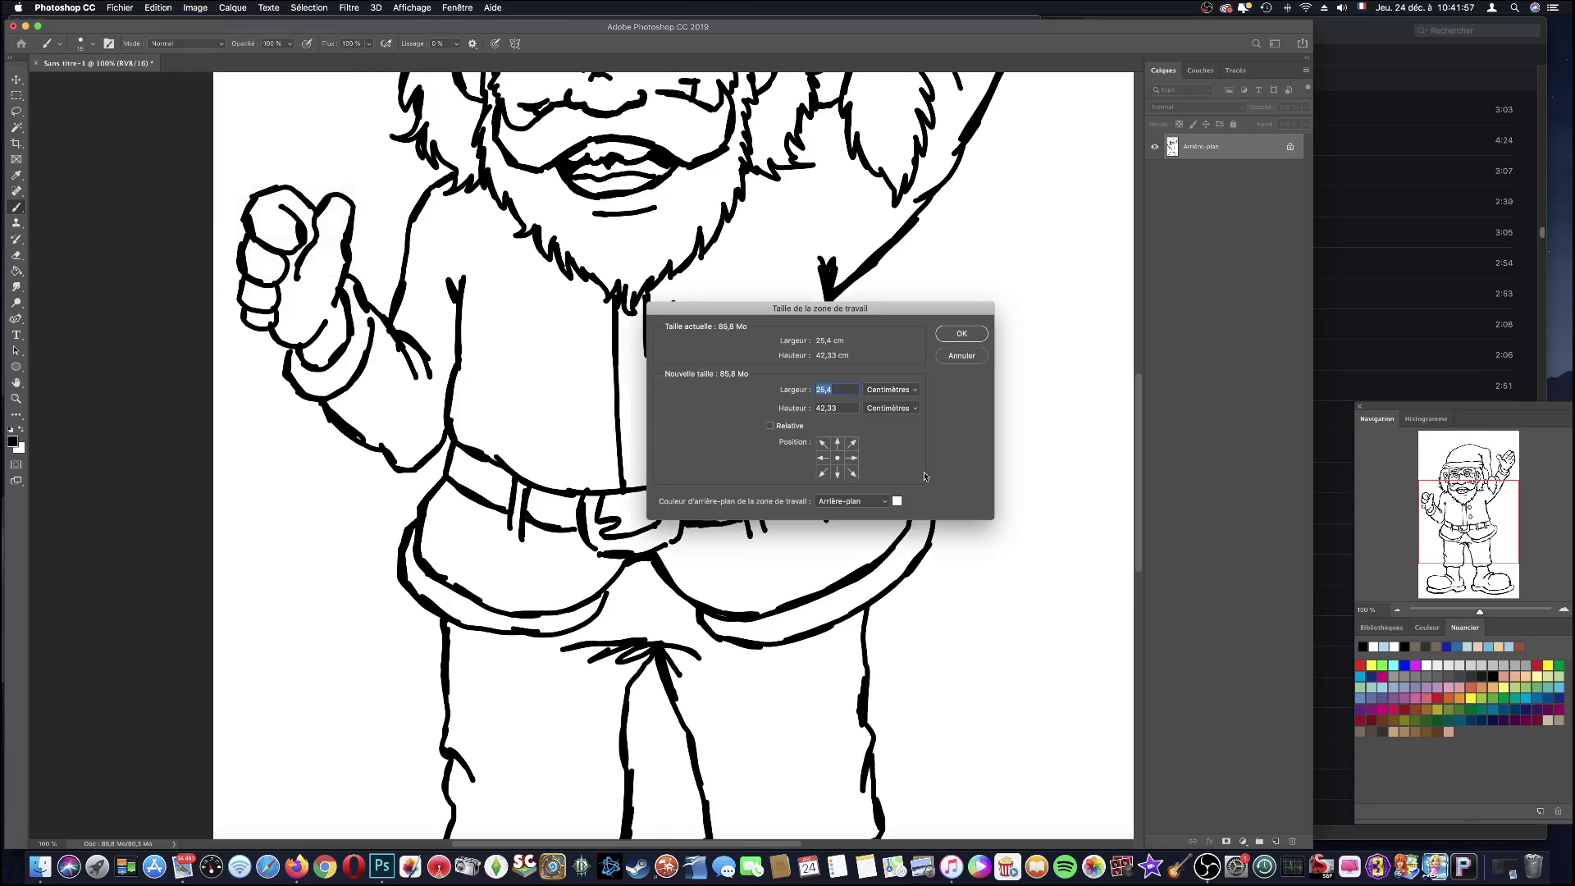
left_click(917, 391)
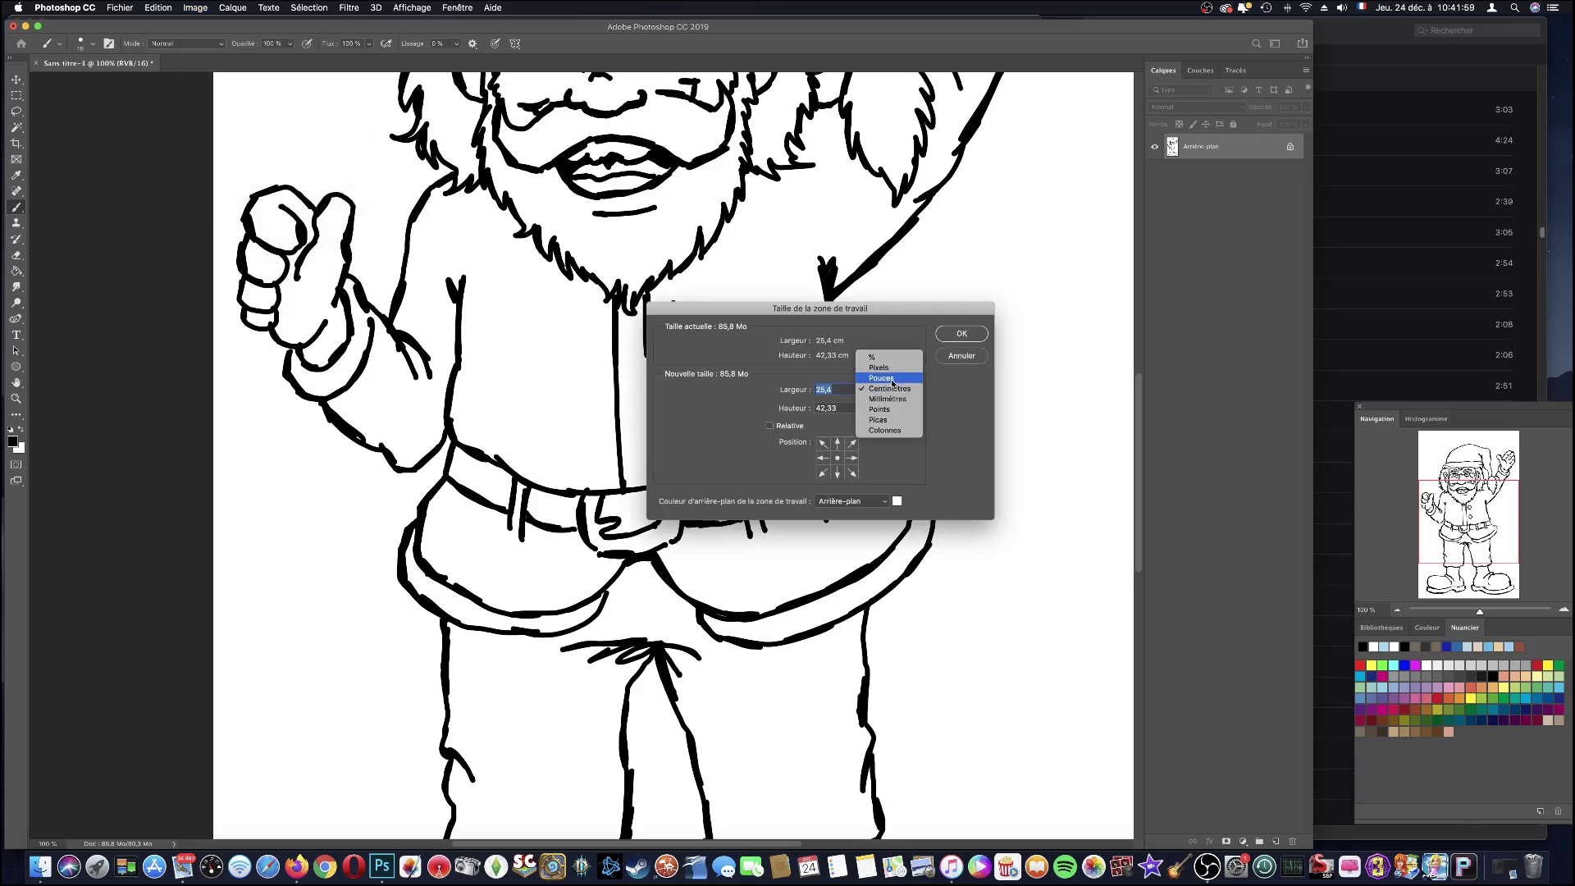
left_click(909, 366)
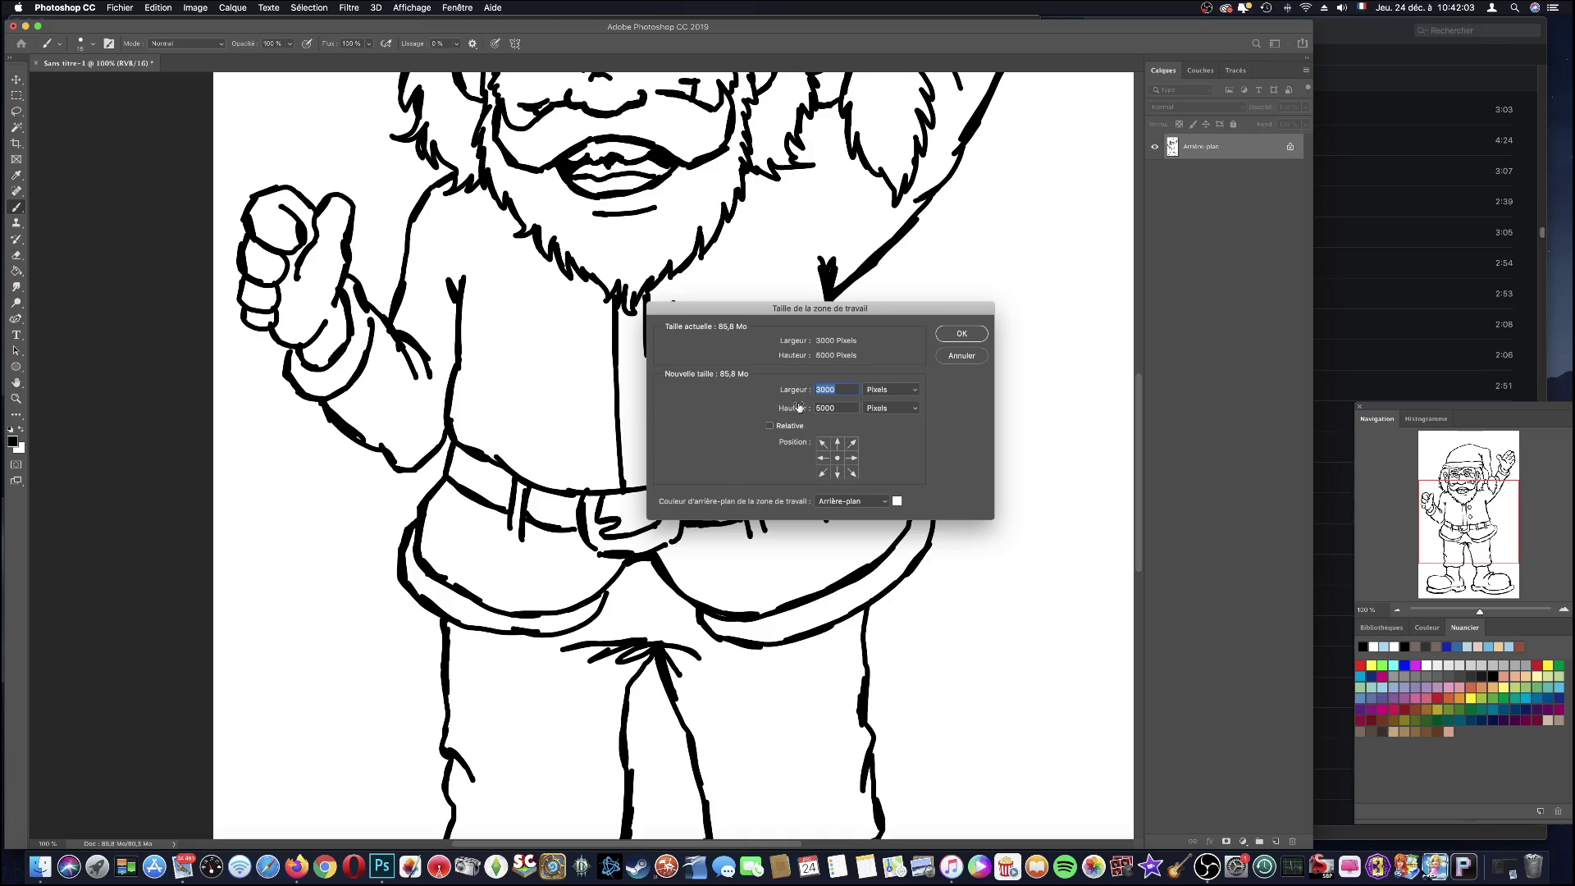
type("45")
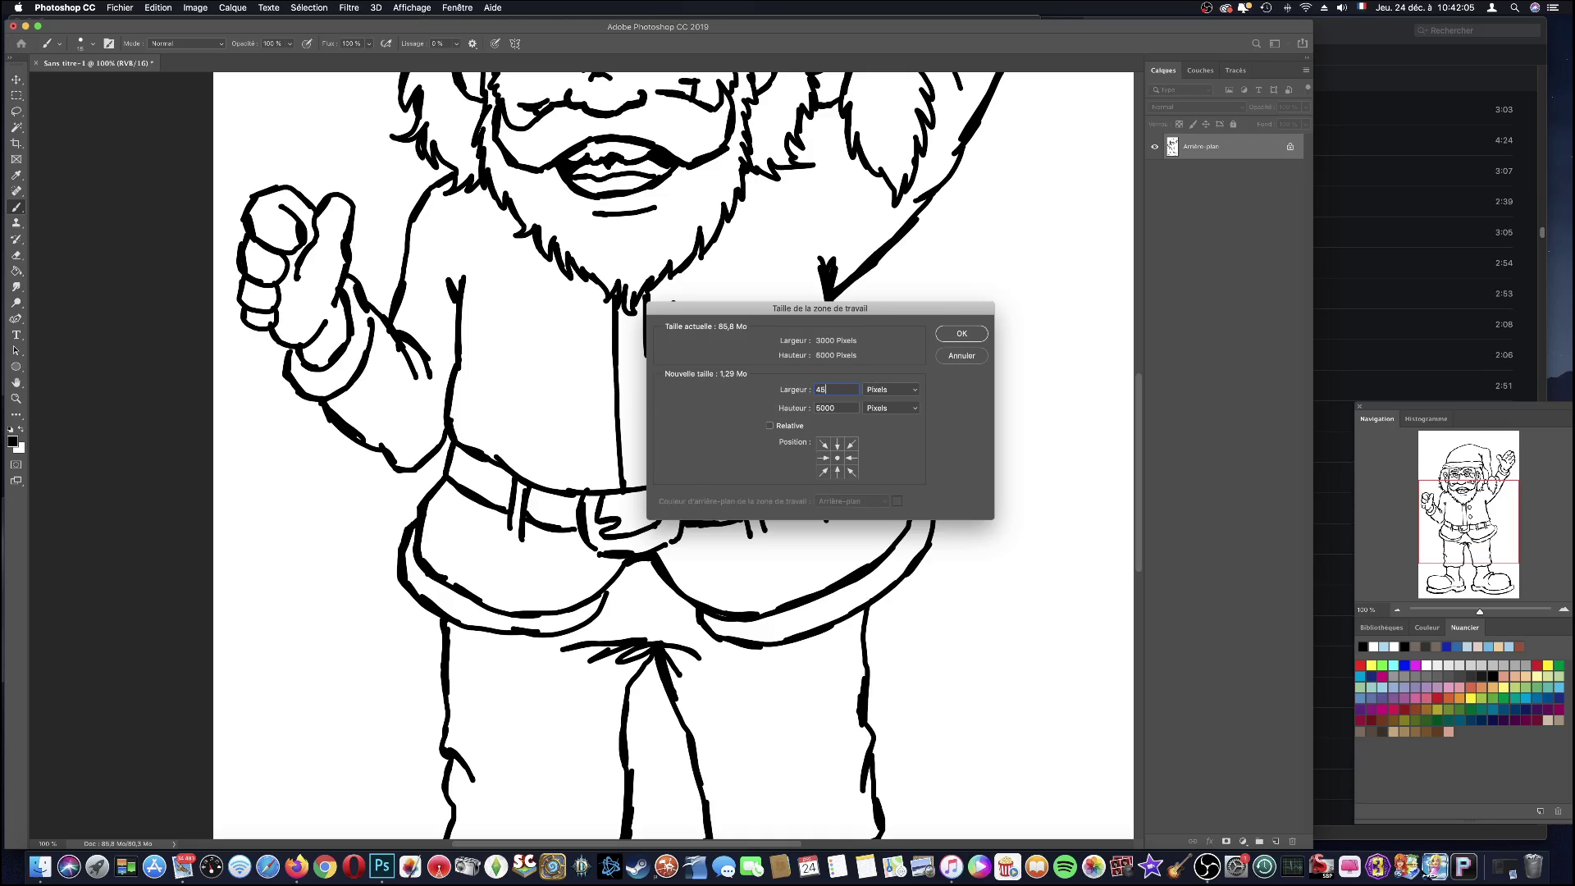
type("00")
left_click(961, 334)
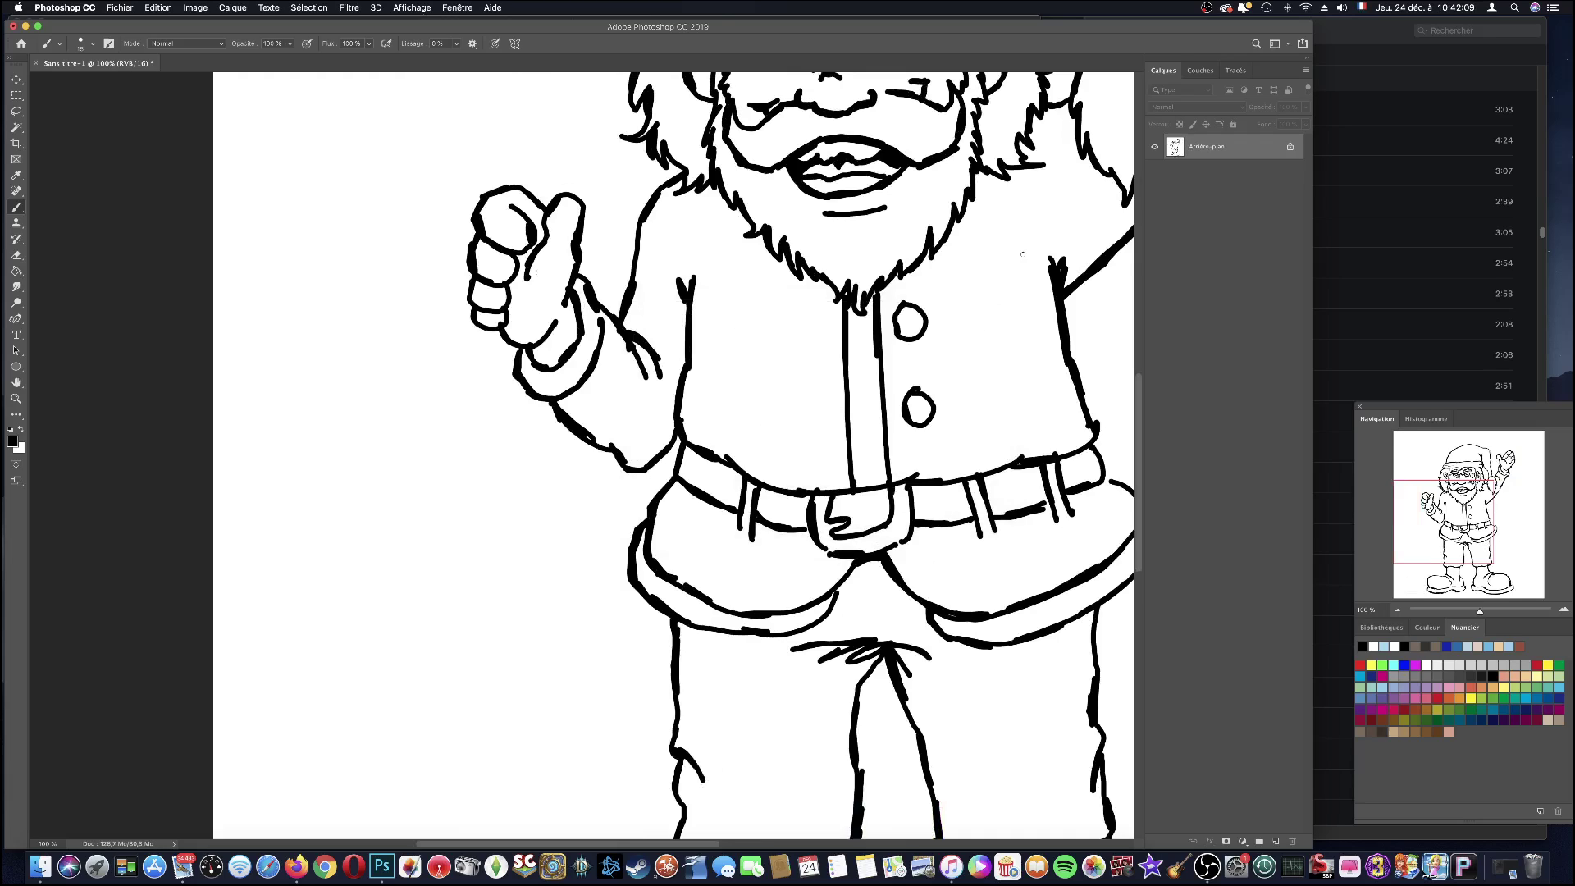
mouse_move(476, 187)
left_mouse_down()
mouse_move(488, 361)
mouse_move(525, 378)
mouse_move(589, 321)
mouse_move(636, 339)
left_mouse_up()
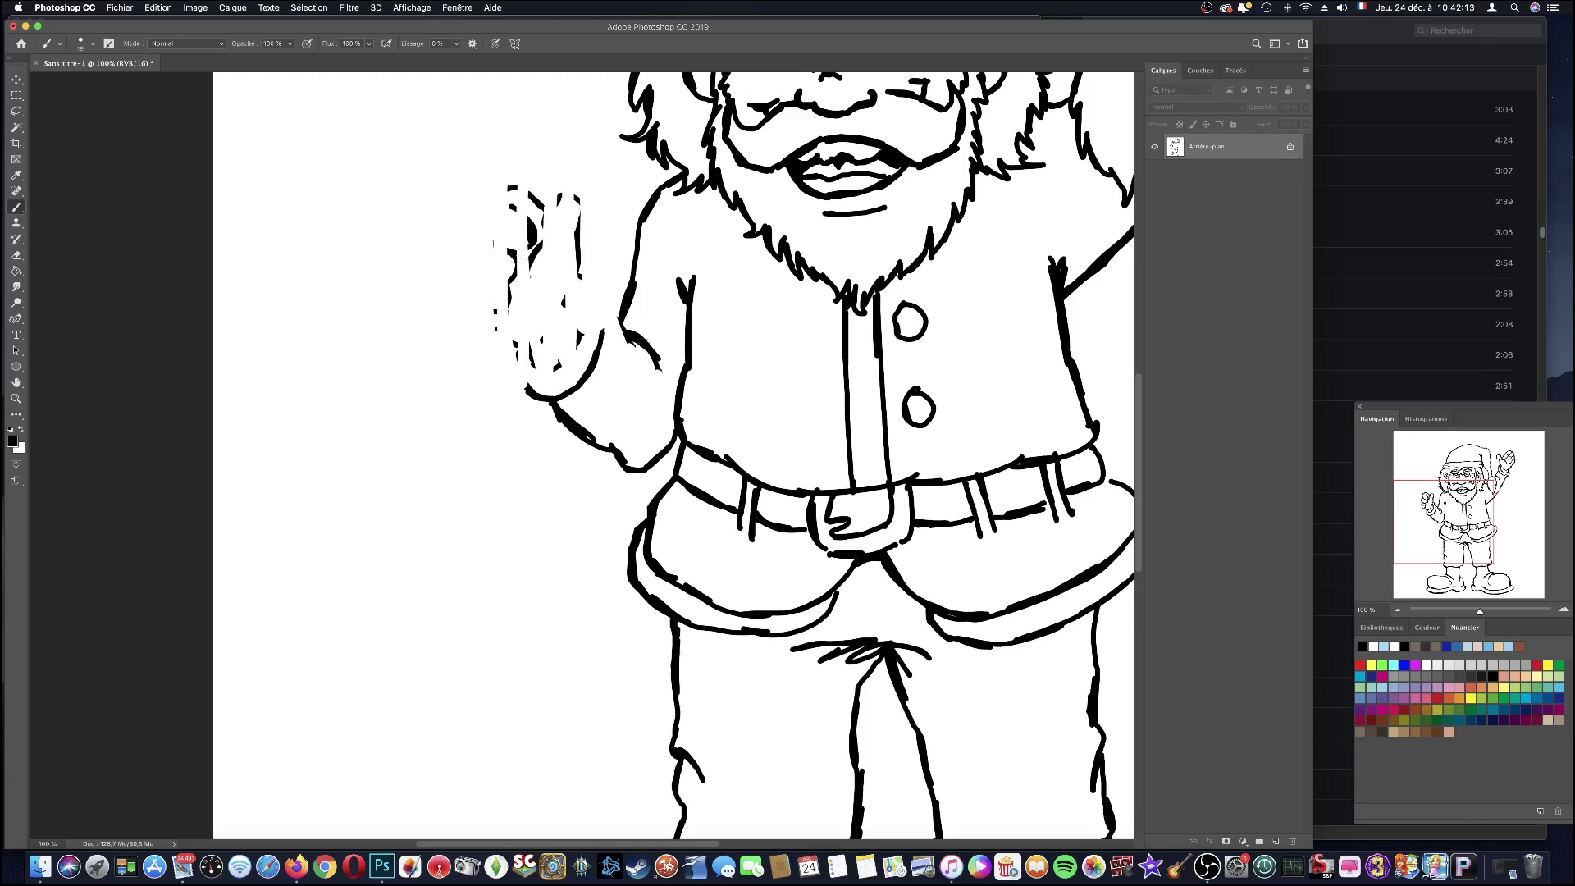
mouse_move(579, 279)
left_mouse_down()
mouse_move(504, 342)
mouse_move(625, 464)
mouse_move(668, 439)
mouse_move(579, 315)
left_mouse_up()
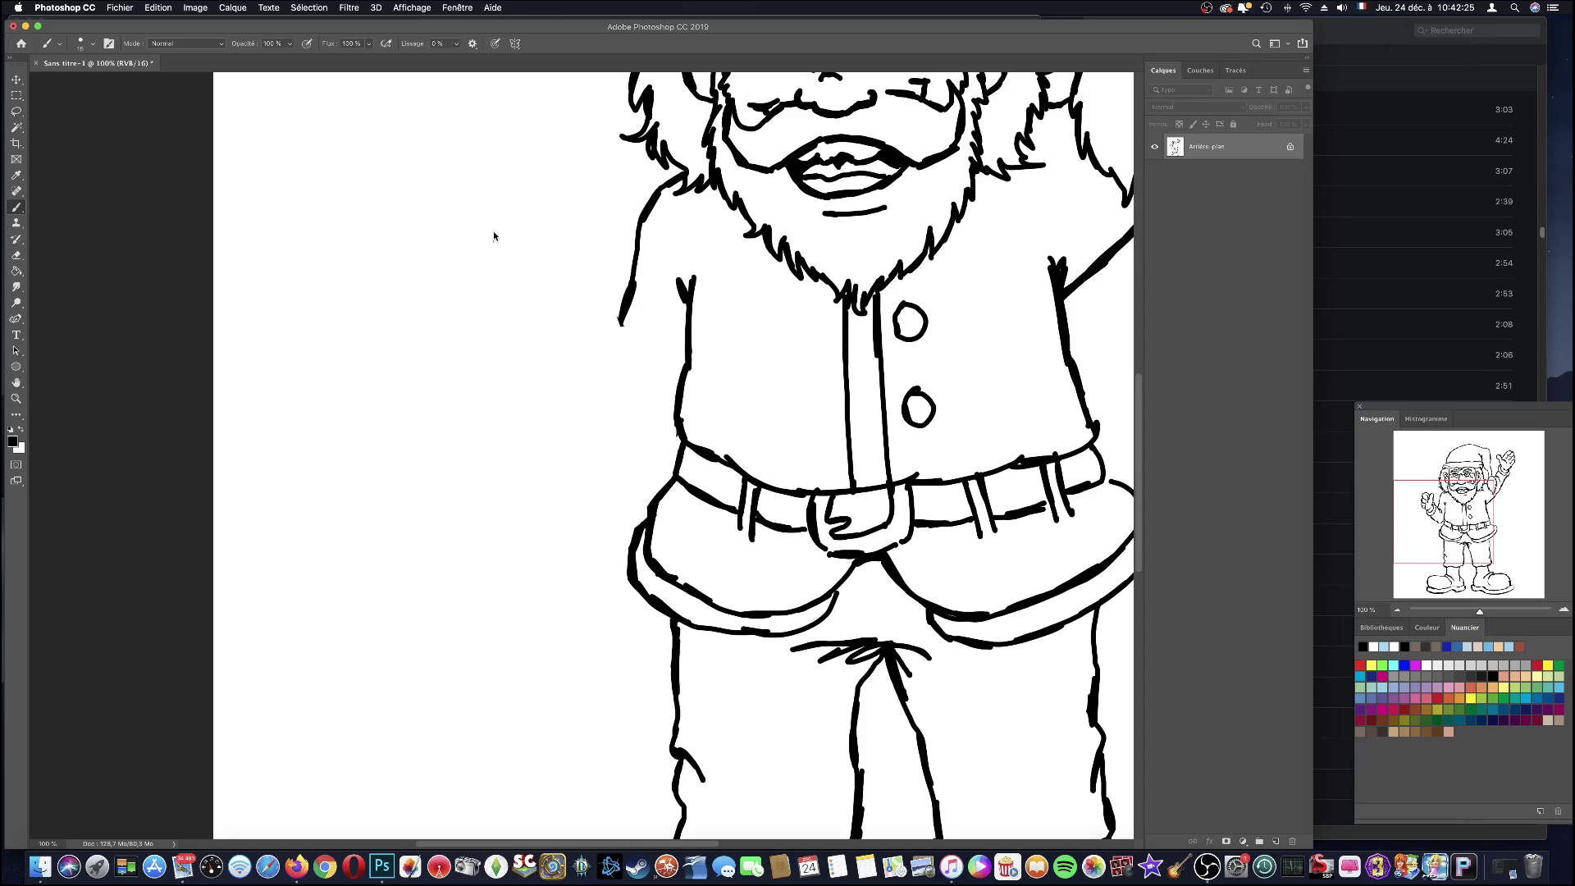
- Paint out the raised arm outline and the jacket's side outlines in white
left_click_drag(1434, 515, 1517, 480)
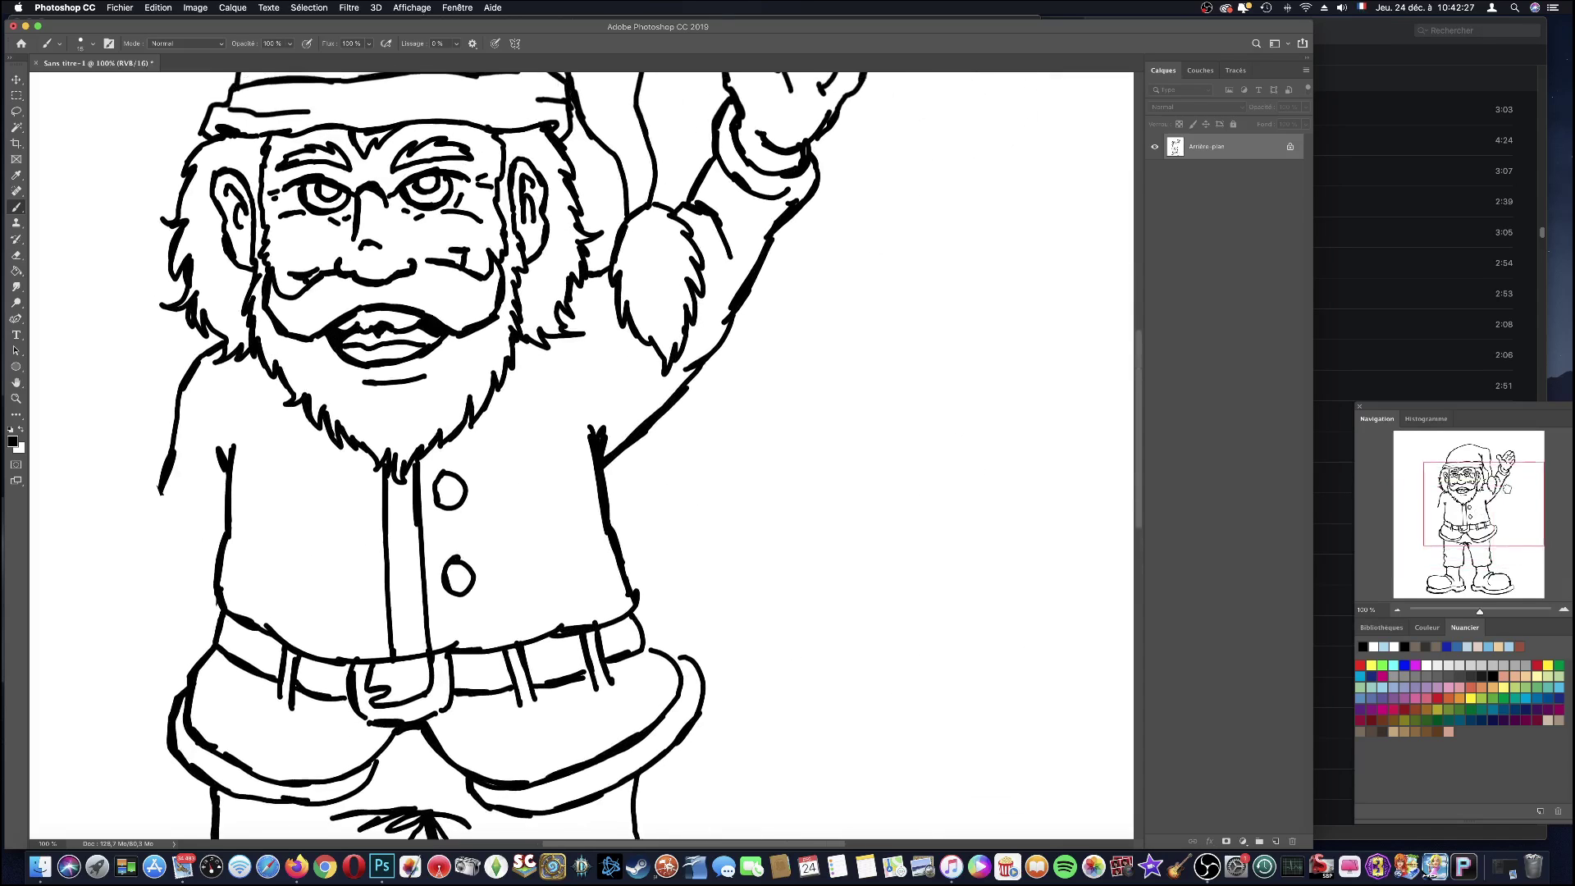
mouse_move(690, 246)
left_mouse_down()
mouse_move(699, 205)
mouse_move(728, 291)
mouse_move(685, 422)
left_mouse_up()
mouse_move(662, 480)
left_mouse_down()
mouse_move(619, 498)
mouse_move(607, 472)
mouse_move(625, 480)
mouse_move(677, 436)
left_mouse_up()
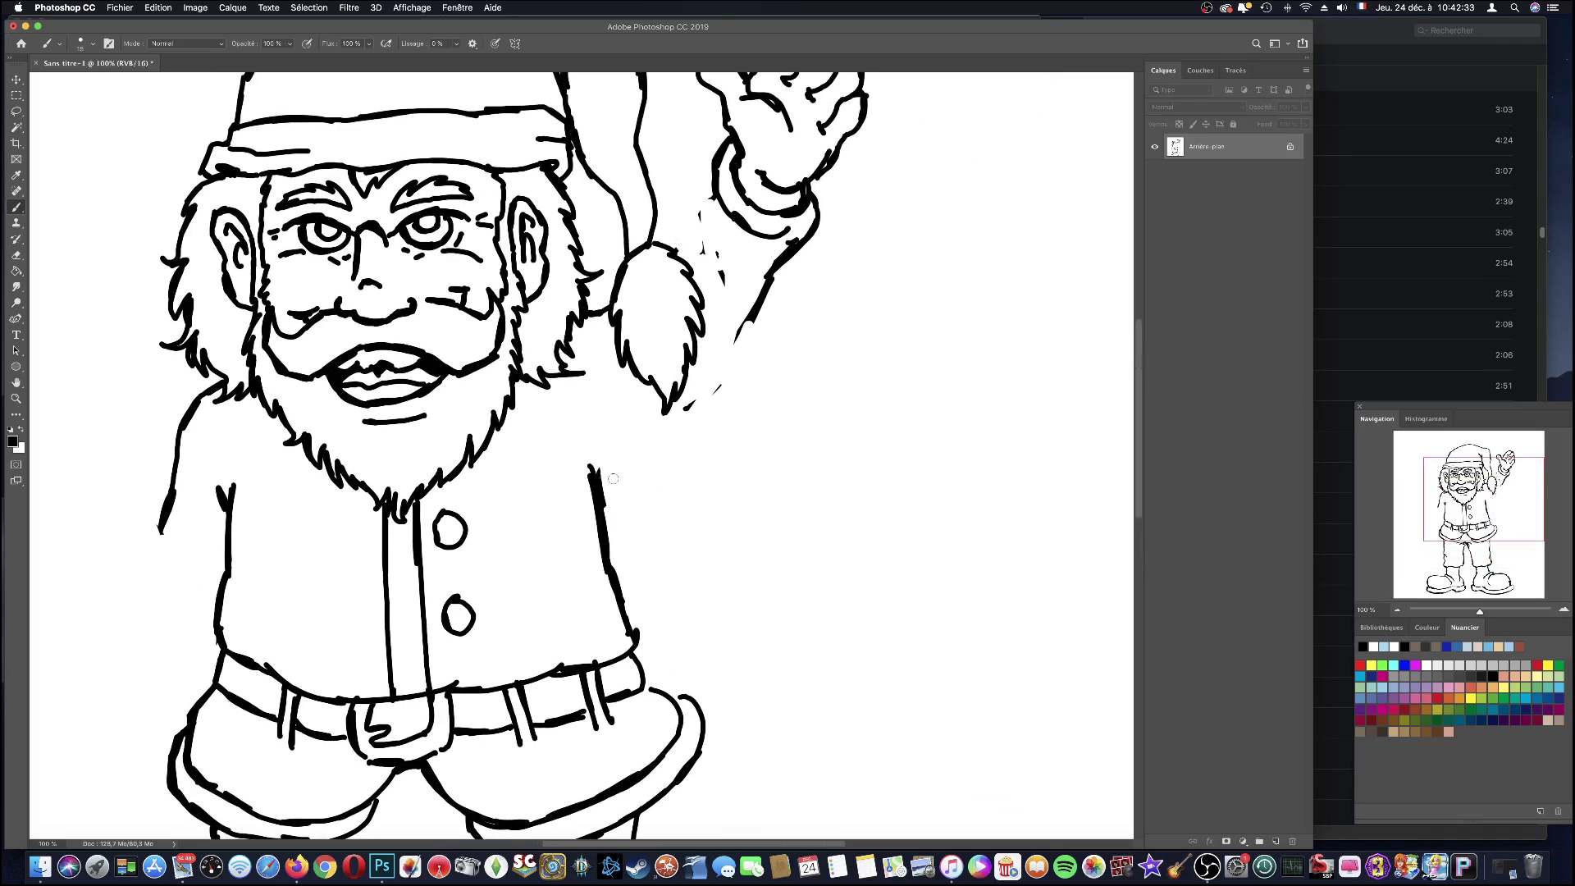
left_click_drag(591, 465, 638, 629)
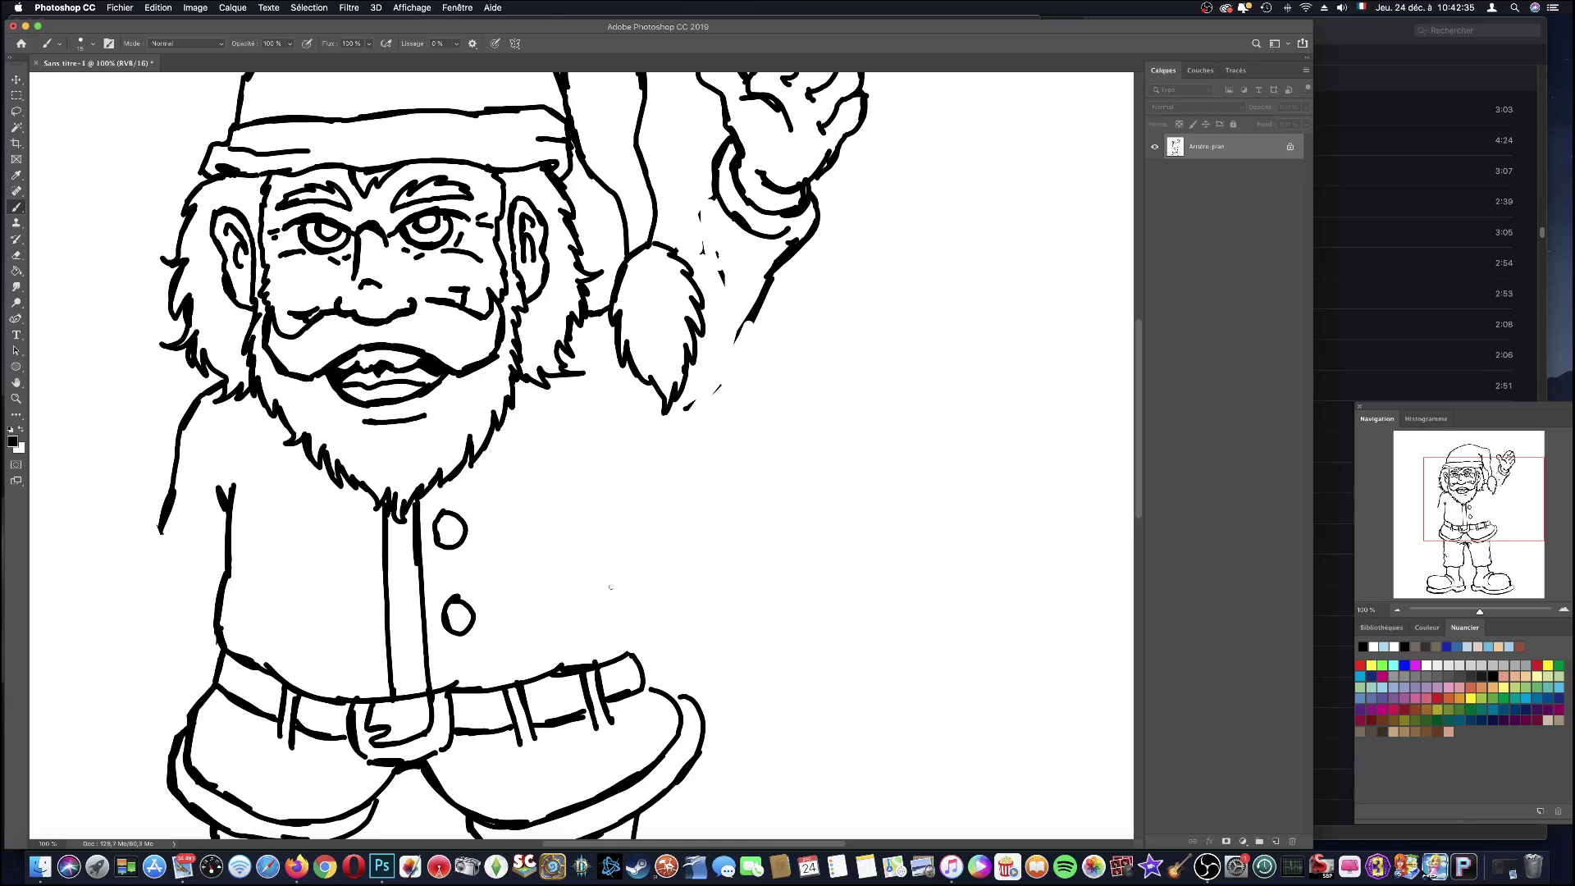
mouse_move(239, 512)
left_mouse_down()
mouse_move(228, 644)
mouse_move(229, 488)
left_mouse_up()
mouse_move(162, 532)
left_mouse_down()
mouse_move(213, 387)
mouse_move(173, 477)
left_mouse_up()
left_click_drag(215, 624, 210, 646)
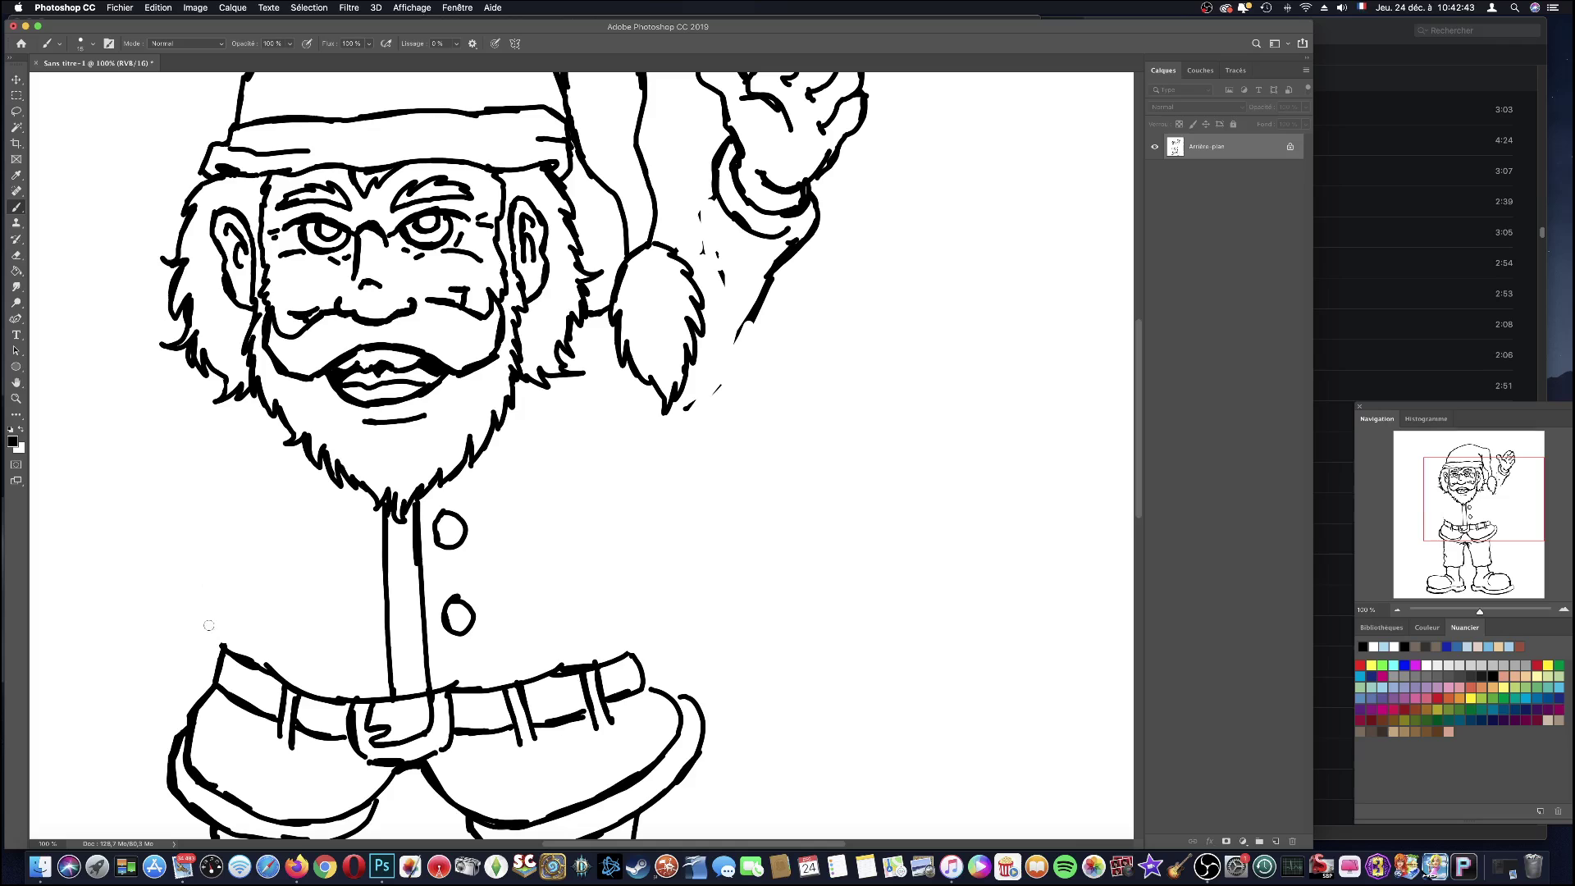
- Paint out the raised hand's thumb, wrist and leftover fragments beside the pompom
left_click_drag(1442, 501, 1499, 482)
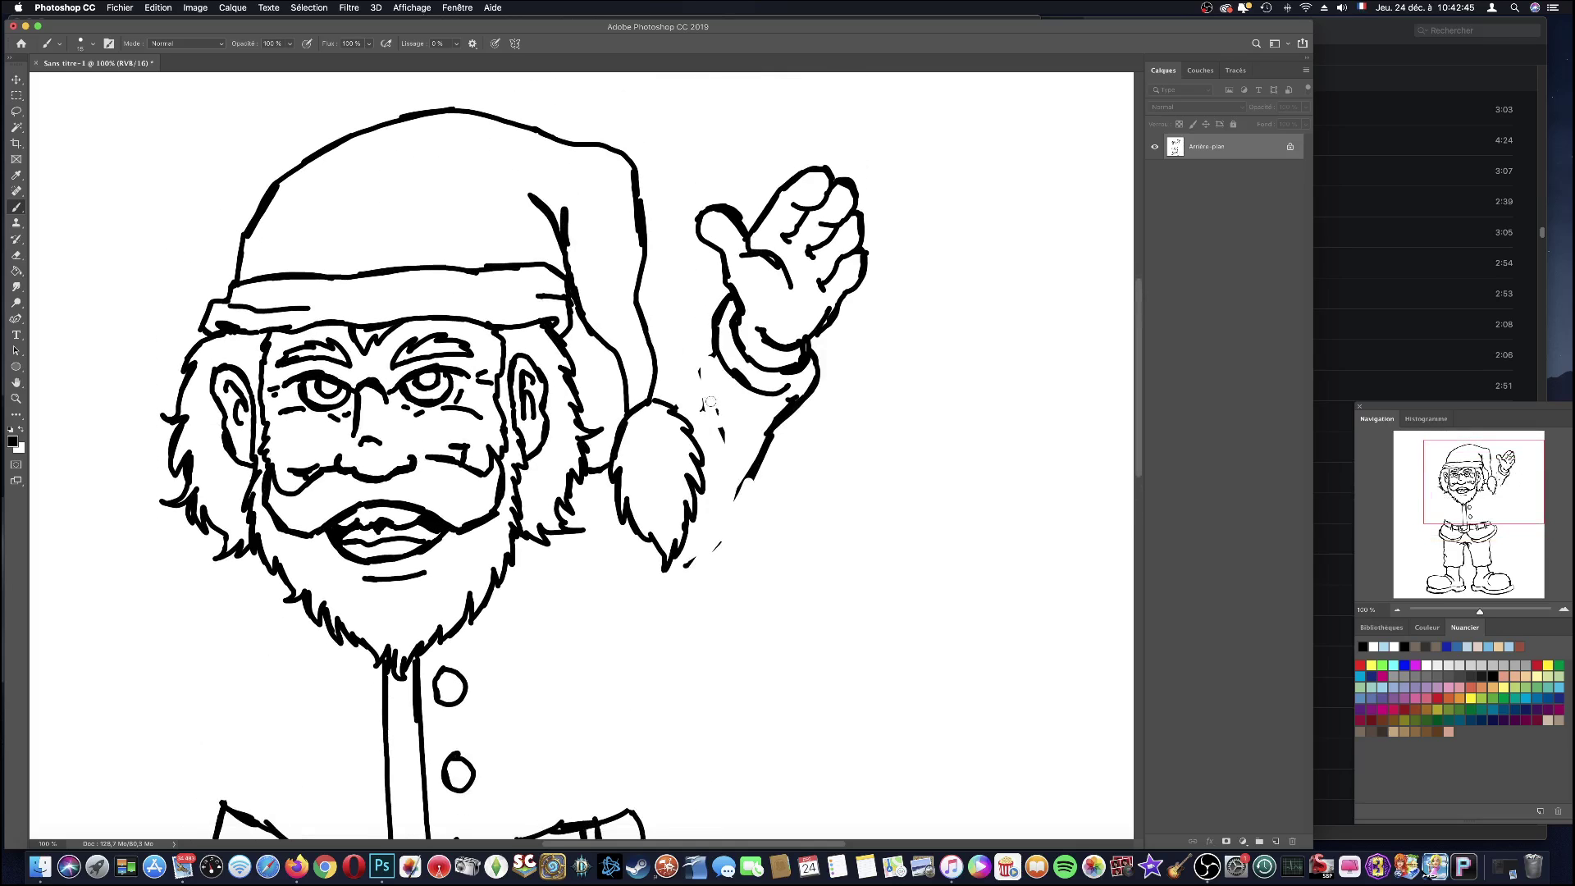
mouse_move(710, 402)
left_mouse_down()
mouse_move(731, 382)
mouse_move(748, 213)
mouse_move(763, 332)
mouse_move(792, 246)
mouse_move(827, 336)
mouse_move(861, 230)
mouse_move(866, 270)
mouse_move(845, 246)
mouse_move(799, 286)
mouse_move(820, 213)
mouse_move(776, 200)
mouse_move(724, 223)
mouse_move(738, 249)
left_mouse_up()
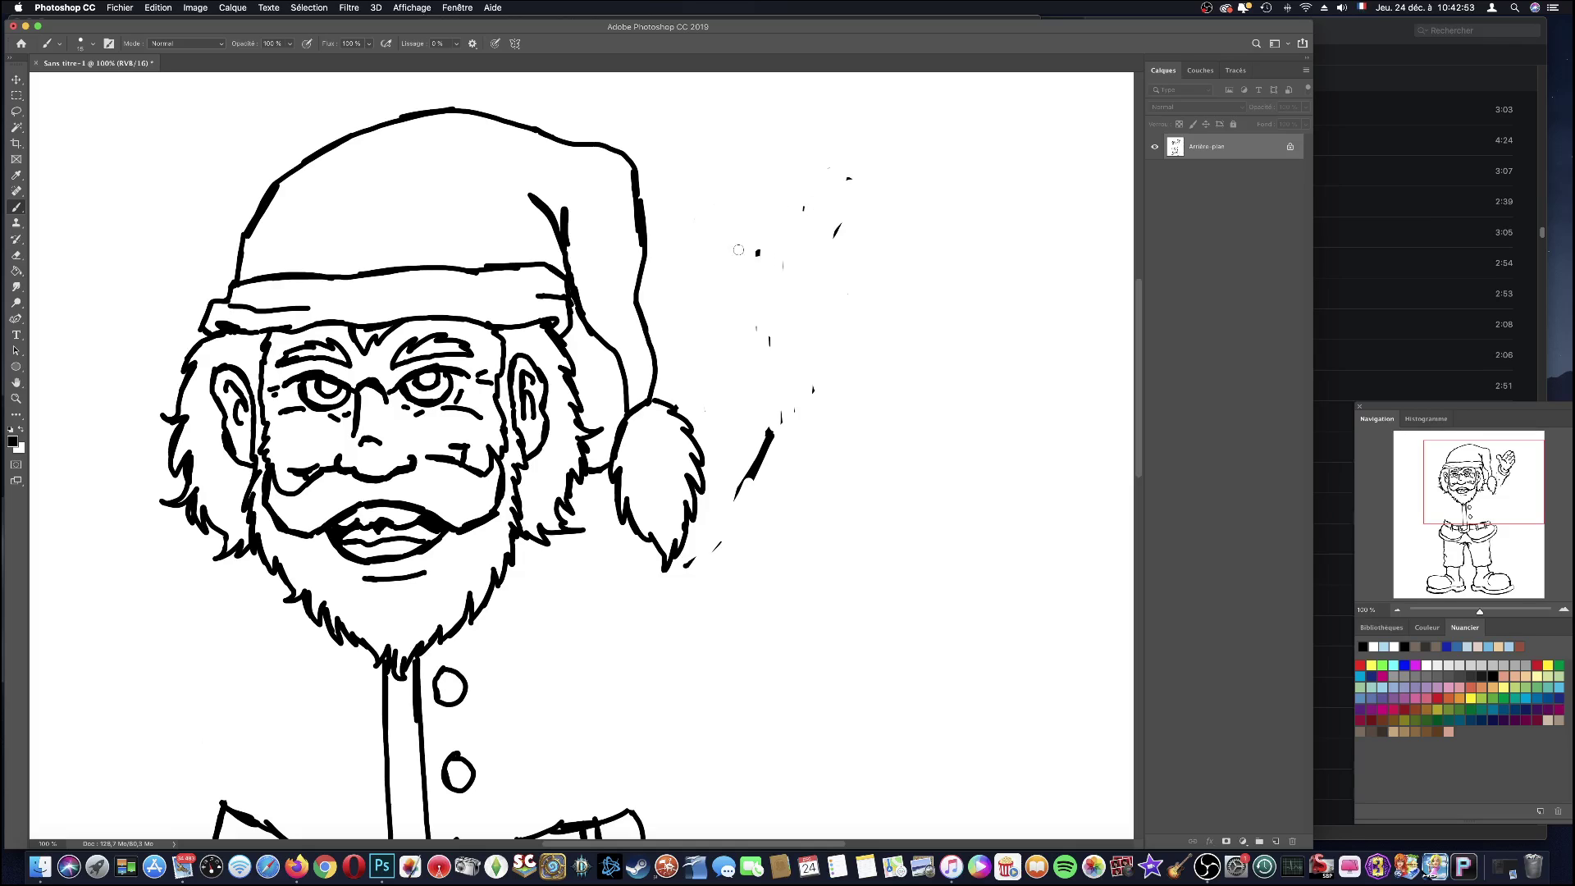
mouse_move(835, 190)
left_mouse_down()
mouse_move(787, 261)
mouse_move(760, 248)
left_mouse_up()
mouse_move(769, 340)
left_mouse_down()
mouse_move(748, 482)
mouse_move(692, 584)
mouse_move(694, 558)
left_mouse_up()
mouse_move(766, 453)
left_mouse_down()
mouse_move(825, 367)
mouse_move(749, 355)
mouse_move(755, 324)
left_mouse_up()
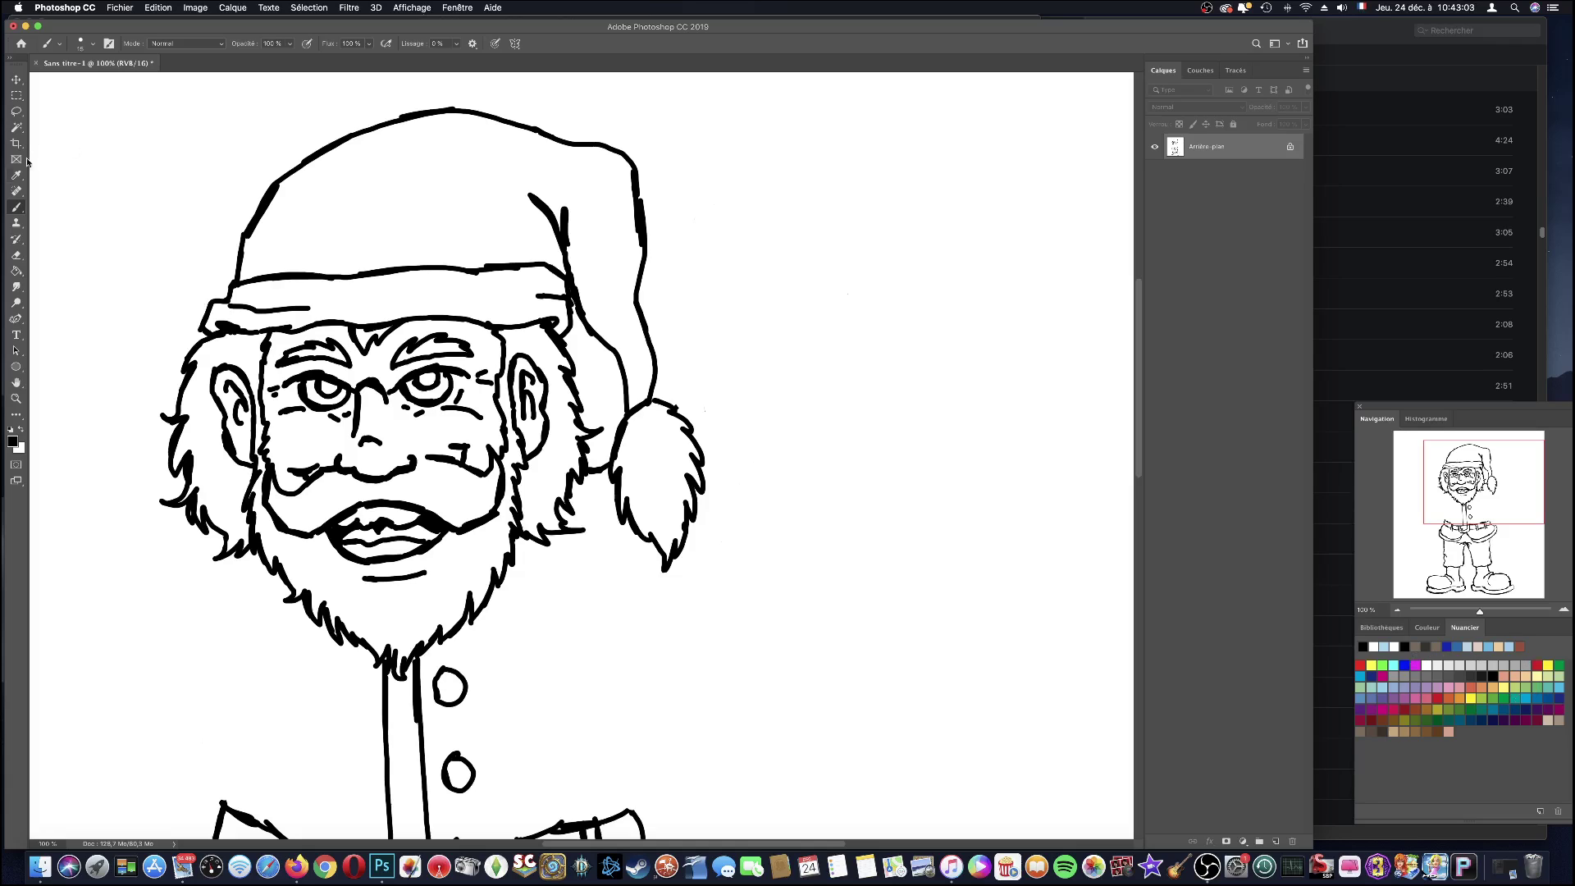
- Draw a new outstretched left arm and the jacket side beneath it
left_click_drag(1504, 476, 1475, 496)
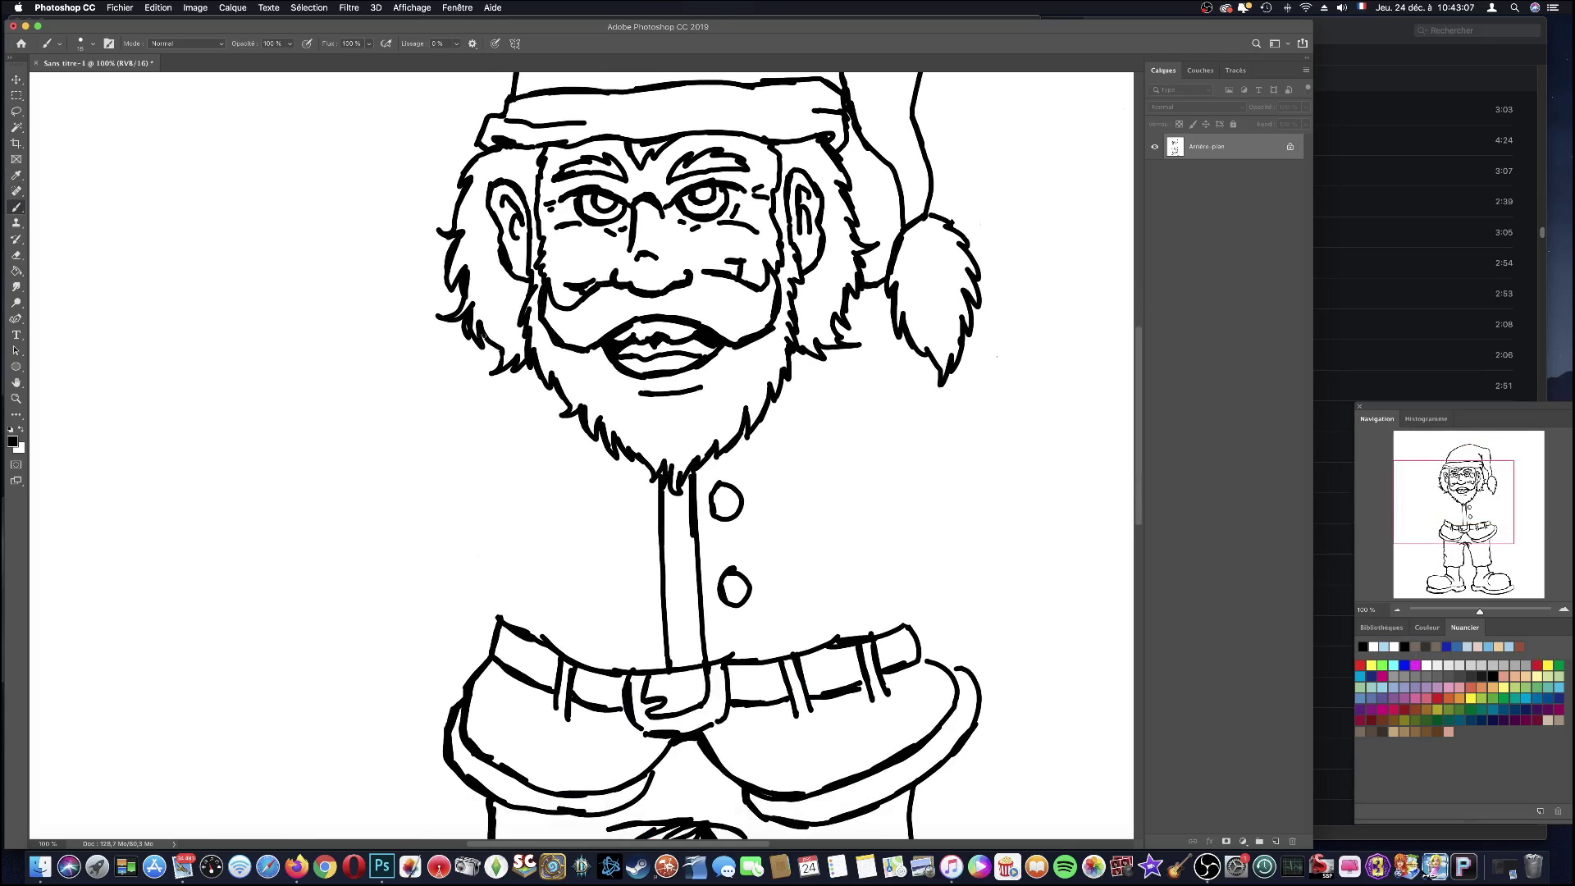
mouse_move(476, 343)
left_mouse_down()
mouse_move(394, 401)
mouse_move(432, 462)
left_mouse_up()
left_click_drag(386, 409, 391, 445)
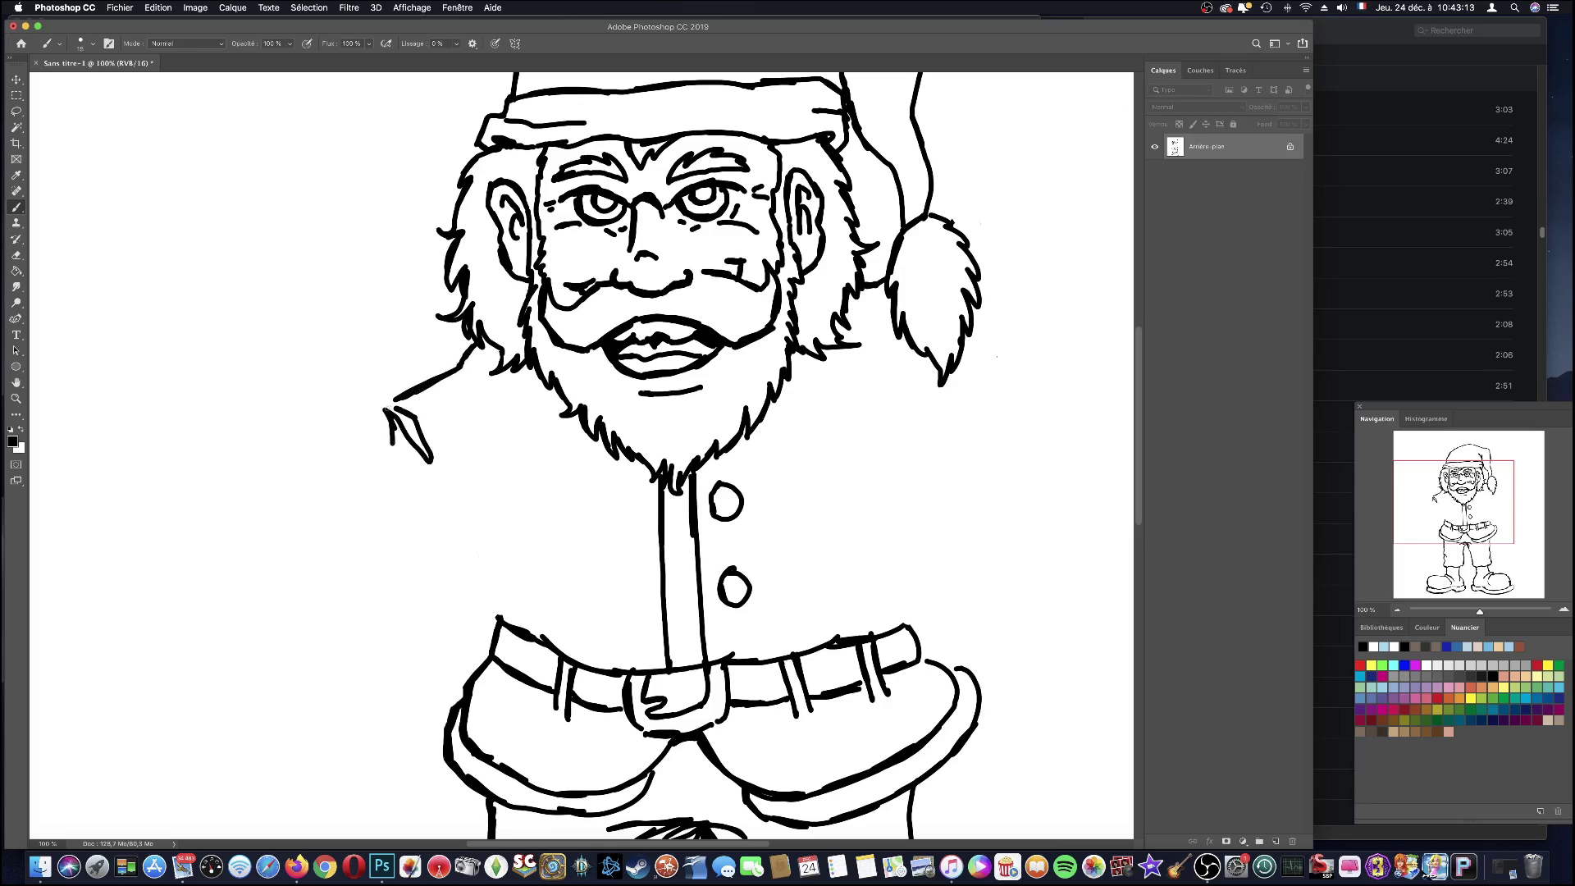
key("ctrl+z")
key("ctrl+z")
mouse_move(395, 403)
left_mouse_down()
mouse_move(416, 463)
mouse_move(388, 447)
mouse_move(385, 463)
left_mouse_up()
mouse_move(392, 402)
left_mouse_down()
mouse_move(295, 328)
mouse_move(303, 379)
mouse_move(277, 415)
mouse_move(240, 410)
mouse_move(229, 455)
mouse_move(271, 462)
mouse_move(329, 407)
left_mouse_up()
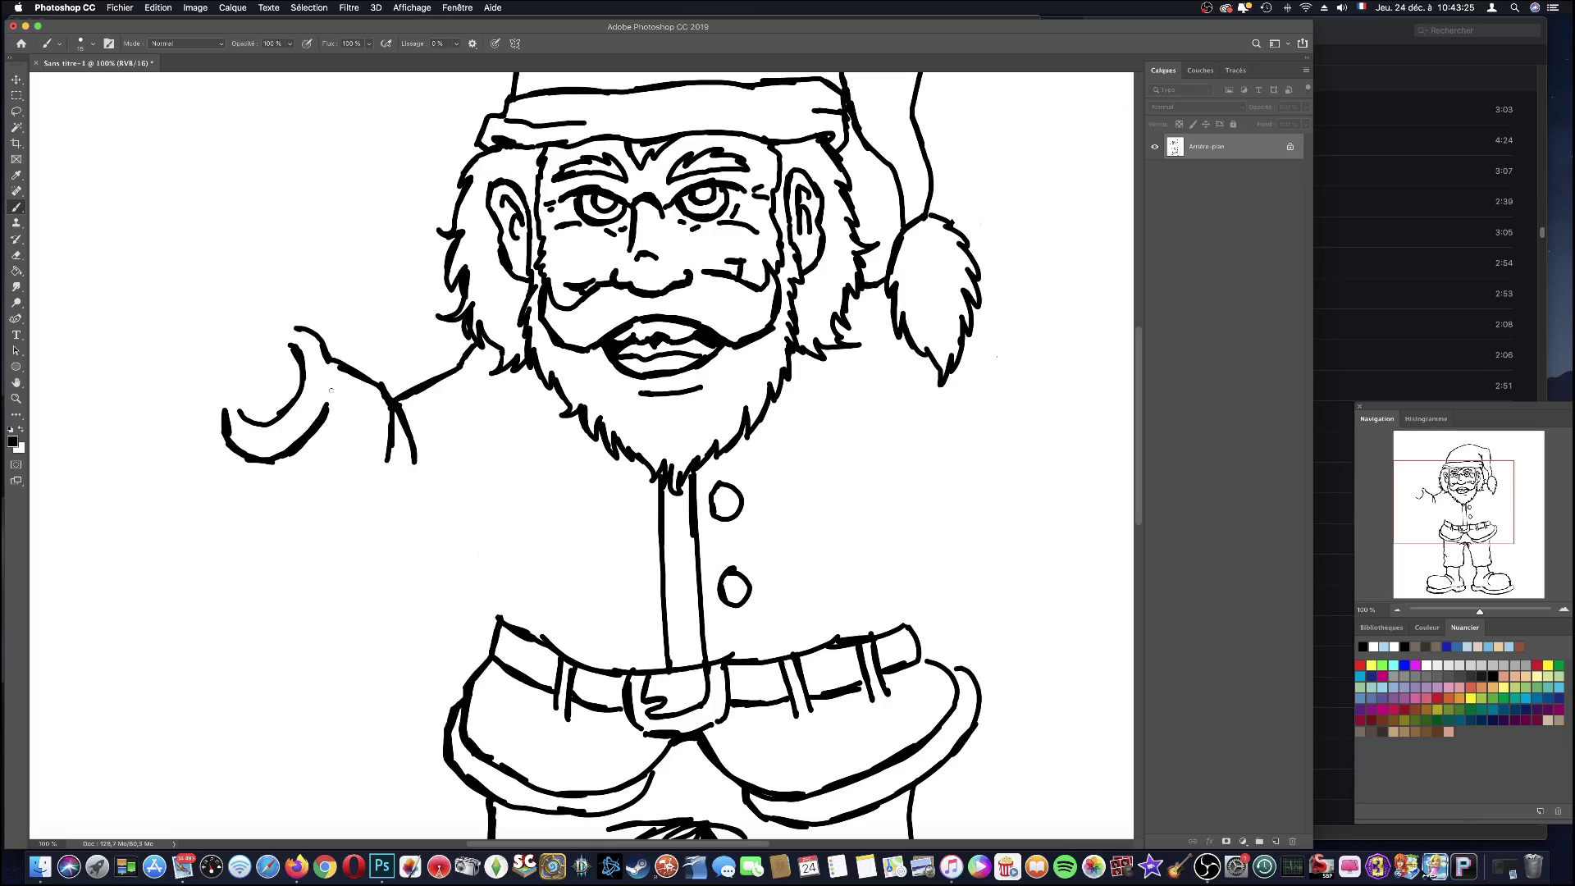
mouse_move(279, 456)
left_mouse_down()
mouse_move(394, 551)
mouse_move(473, 507)
left_mouse_up()
mouse_move(485, 425)
left_mouse_down()
mouse_move(461, 554)
mouse_move(468, 619)
mouse_move(495, 633)
mouse_move(474, 661)
mouse_move(497, 666)
left_mouse_up()
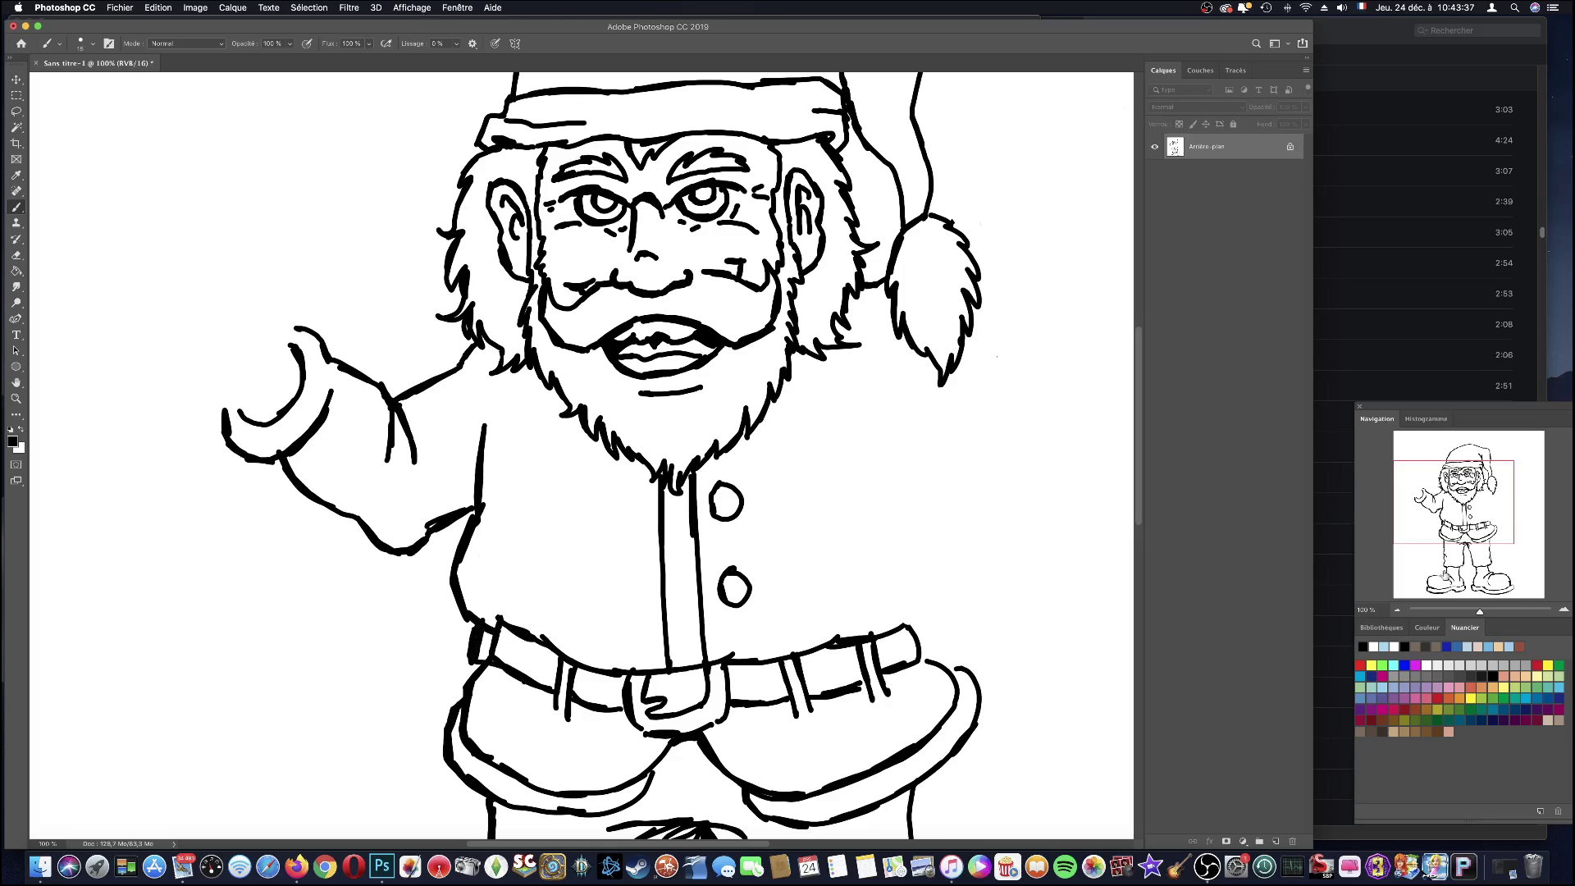
- Draw the thumb and fingers of the open hand at the arm's end
left_click(1458, 492)
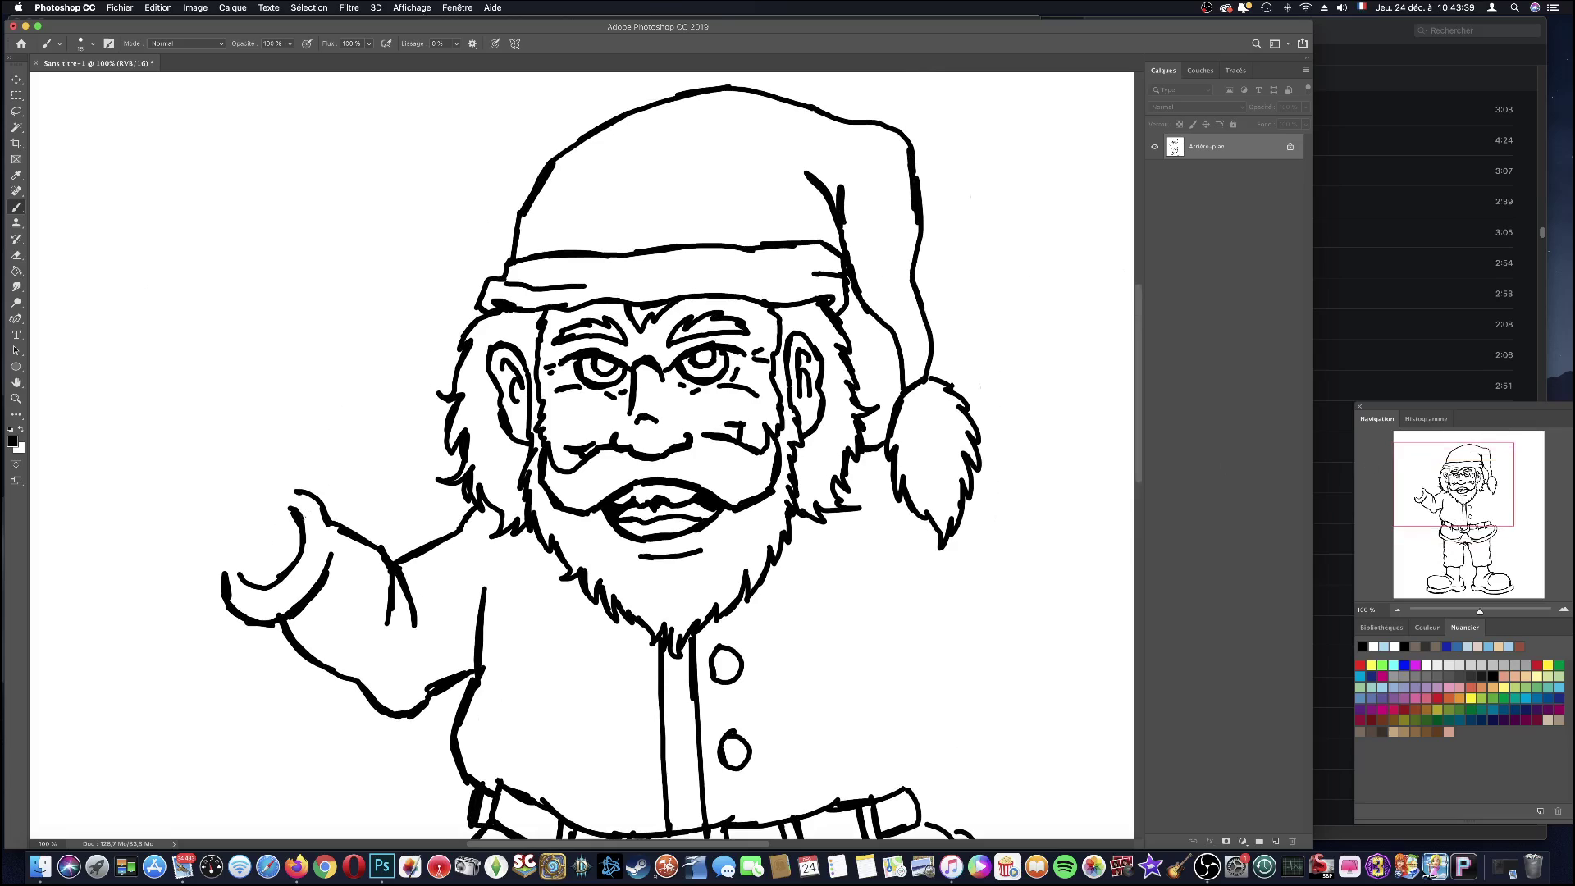
mouse_move(284, 516)
left_mouse_down()
mouse_move(303, 423)
mouse_move(277, 397)
mouse_move(228, 509)
left_mouse_up()
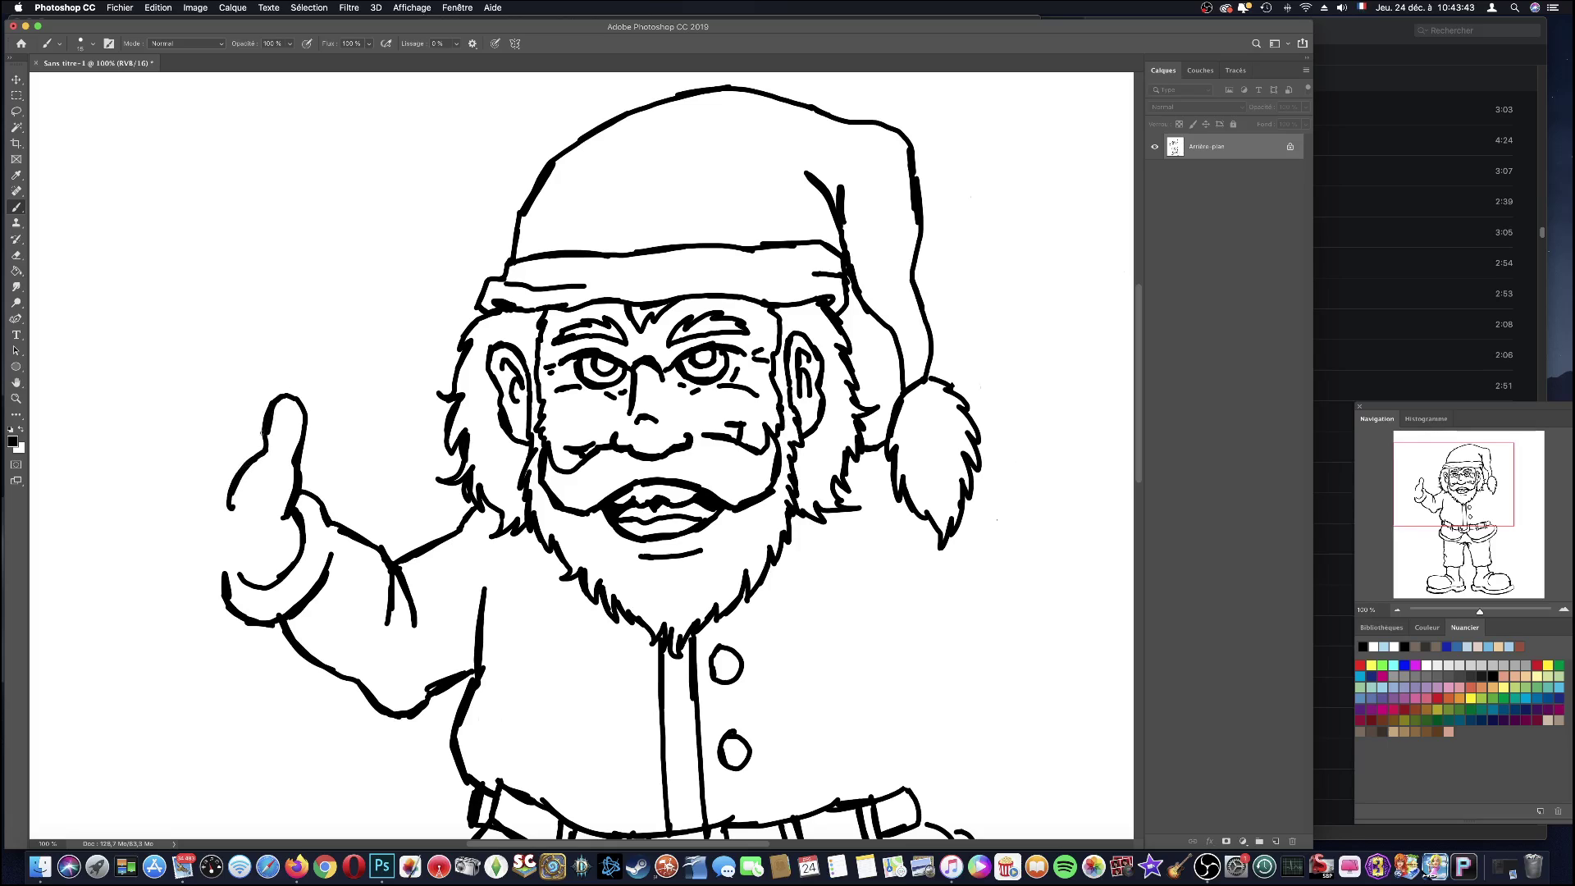
mouse_move(261, 435)
left_mouse_down()
mouse_move(127, 394)
mouse_move(125, 427)
mouse_move(209, 441)
mouse_move(93, 449)
mouse_move(191, 478)
mouse_move(196, 498)
left_mouse_up()
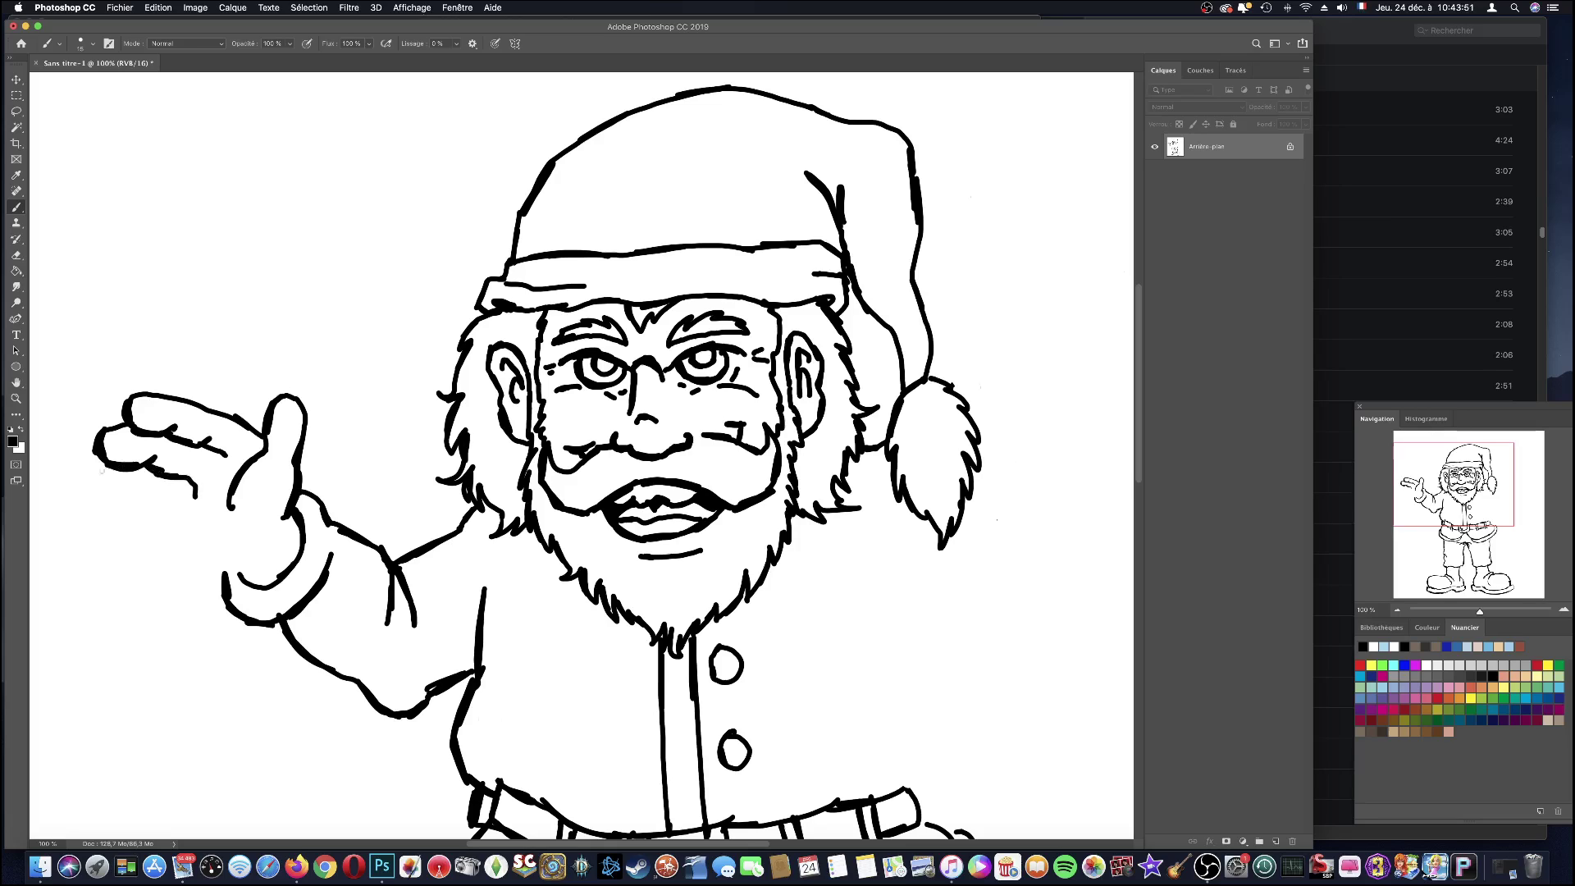
mouse_move(102, 471)
left_mouse_down()
mouse_move(93, 495)
mouse_move(183, 513)
mouse_move(122, 522)
mouse_move(205, 568)
mouse_move(242, 574)
mouse_move(255, 558)
left_mouse_up()
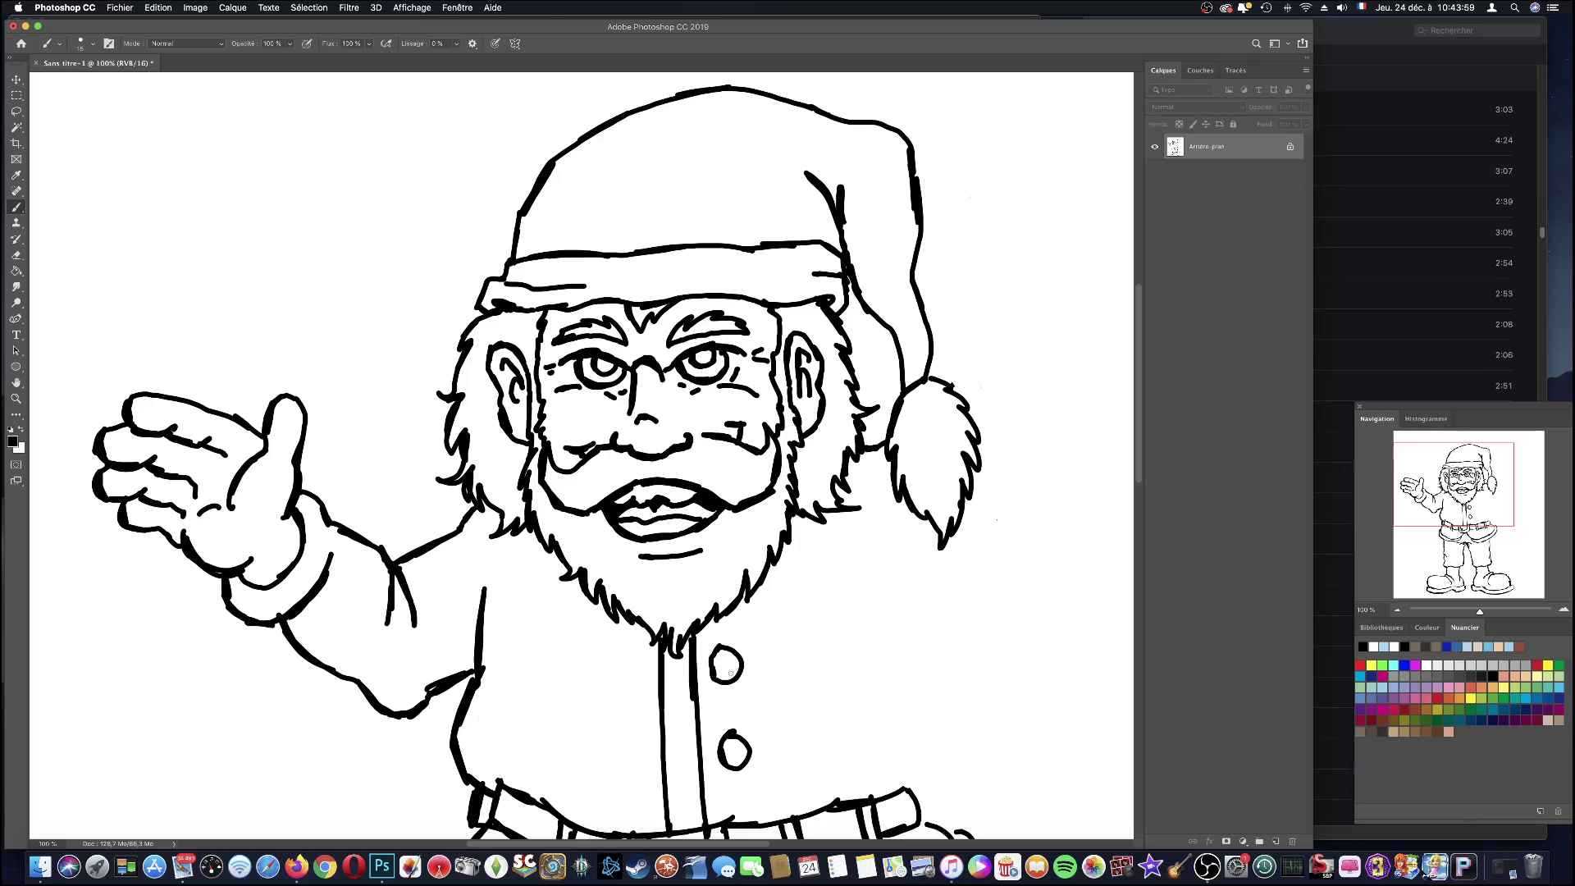
scroll(1414, 574, "down", 5)
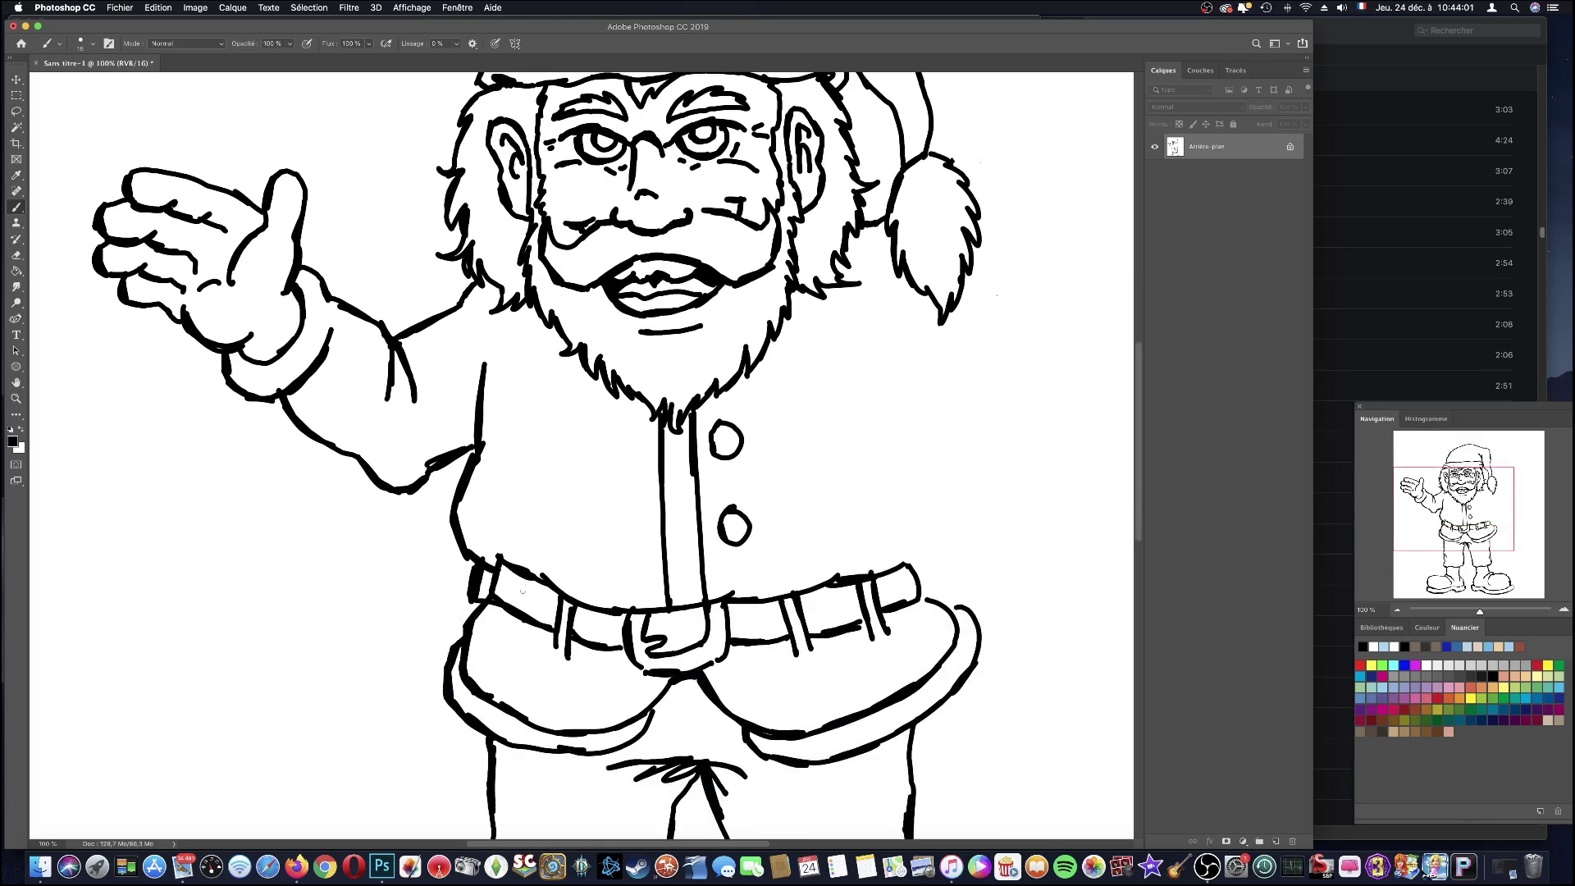
- Join the belt to the jacket edge and draw the outstretched right arm
mouse_move(488, 594)
left_mouse_down()
mouse_move(456, 609)
mouse_move(446, 648)
mouse_move(464, 683)
left_mouse_up()
left_click_drag(1460, 493, 1487, 492)
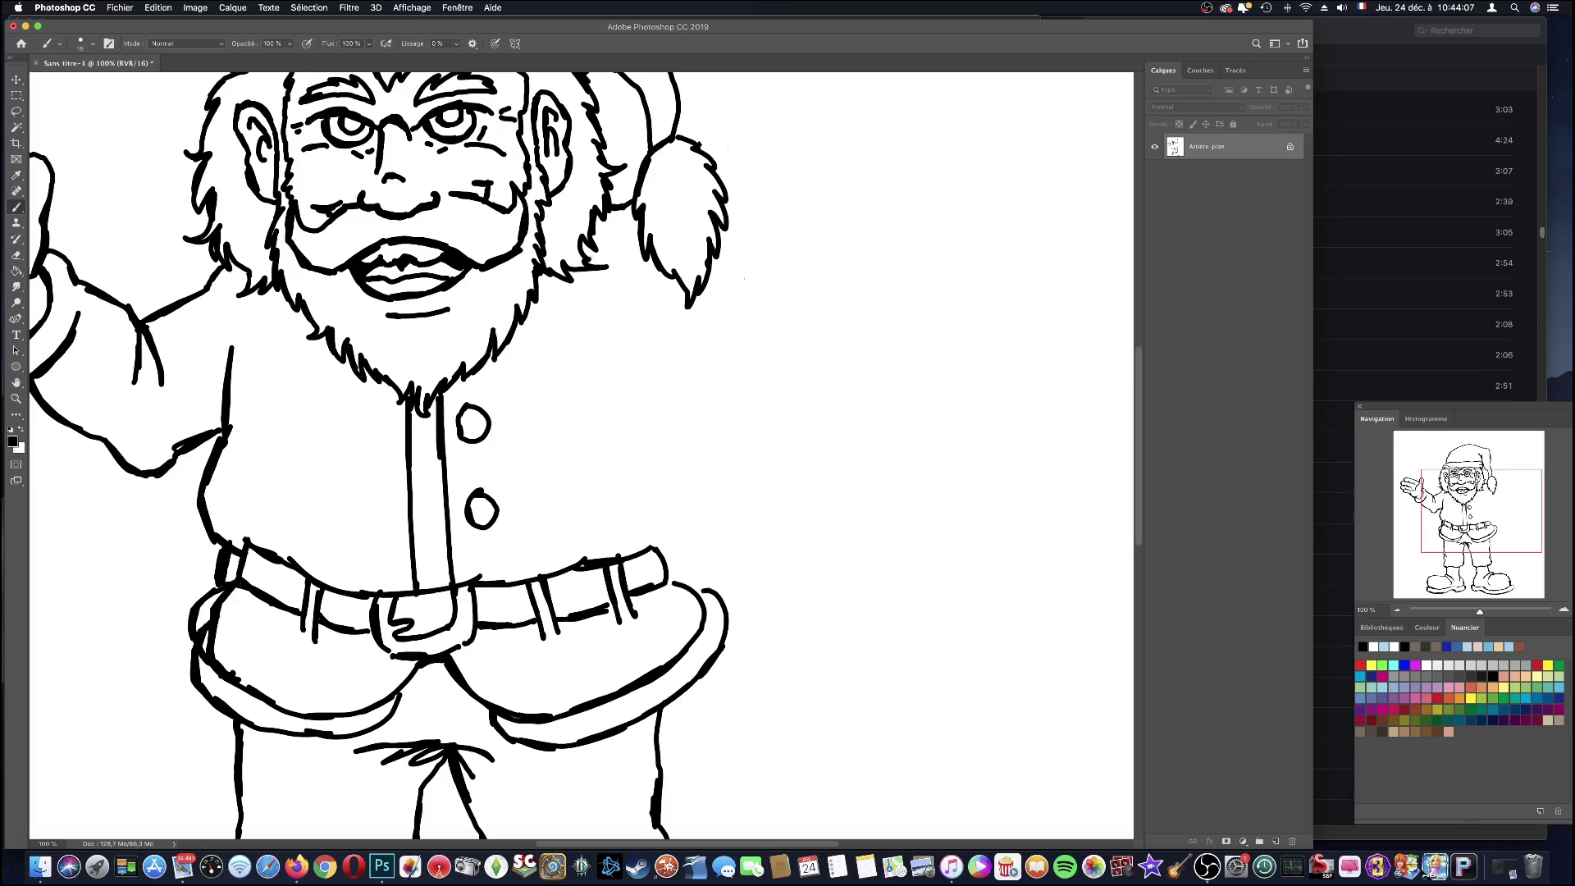
mouse_move(588, 240)
left_mouse_down()
mouse_move(658, 272)
mouse_move(681, 334)
mouse_move(785, 258)
mouse_move(793, 230)
mouse_move(828, 218)
mouse_move(818, 289)
mouse_move(786, 284)
mouse_move(885, 312)
mouse_move(890, 338)
mouse_move(837, 348)
mouse_move(791, 293)
left_mouse_up()
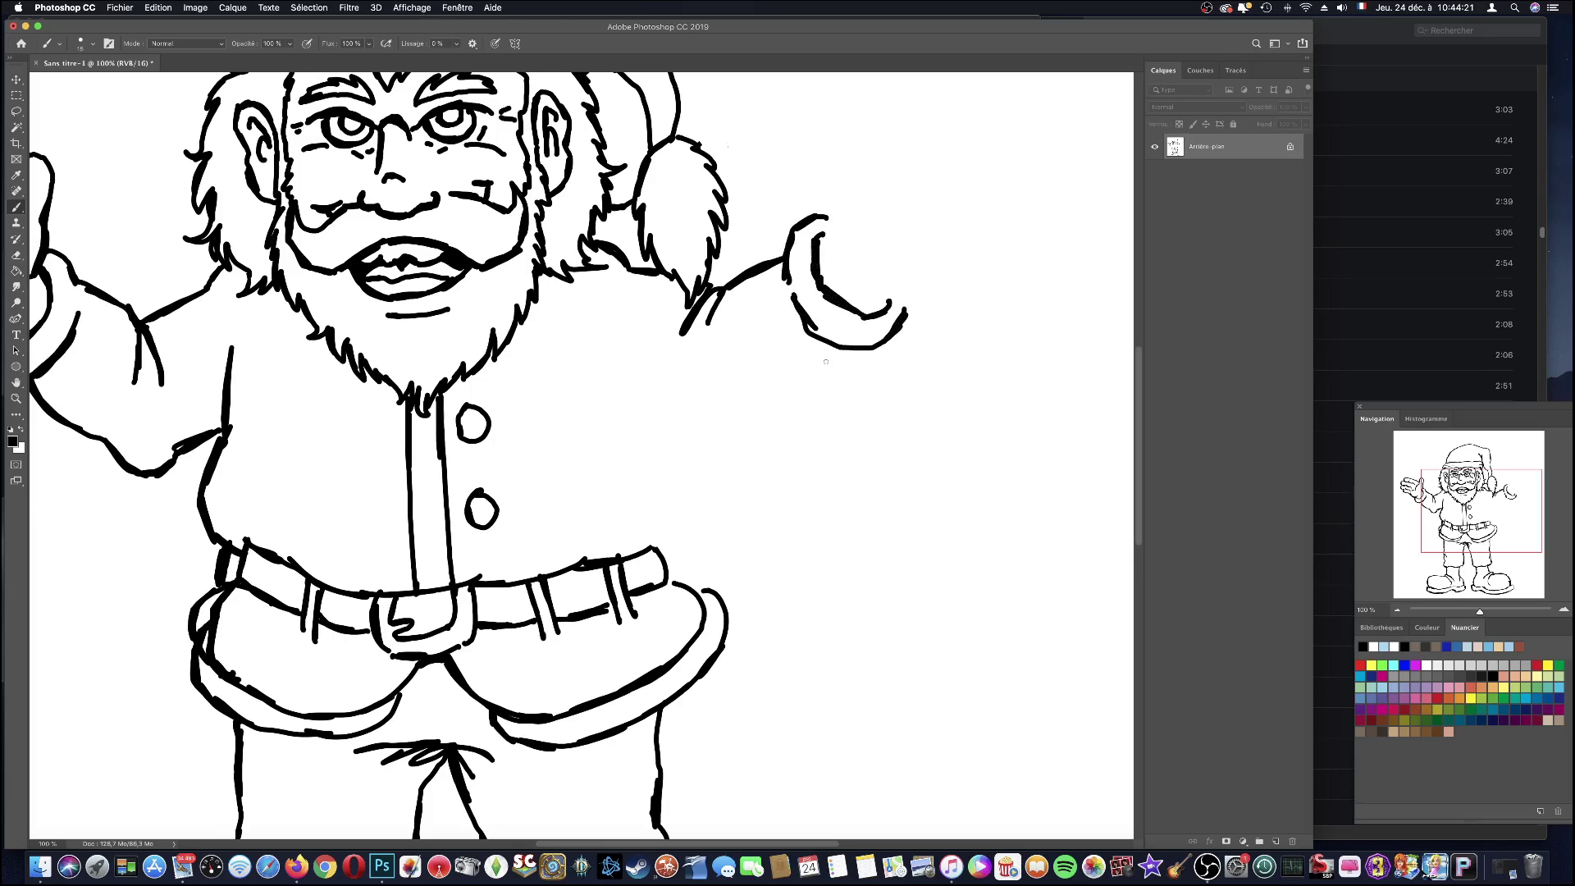
left_click_drag(851, 351, 672, 422)
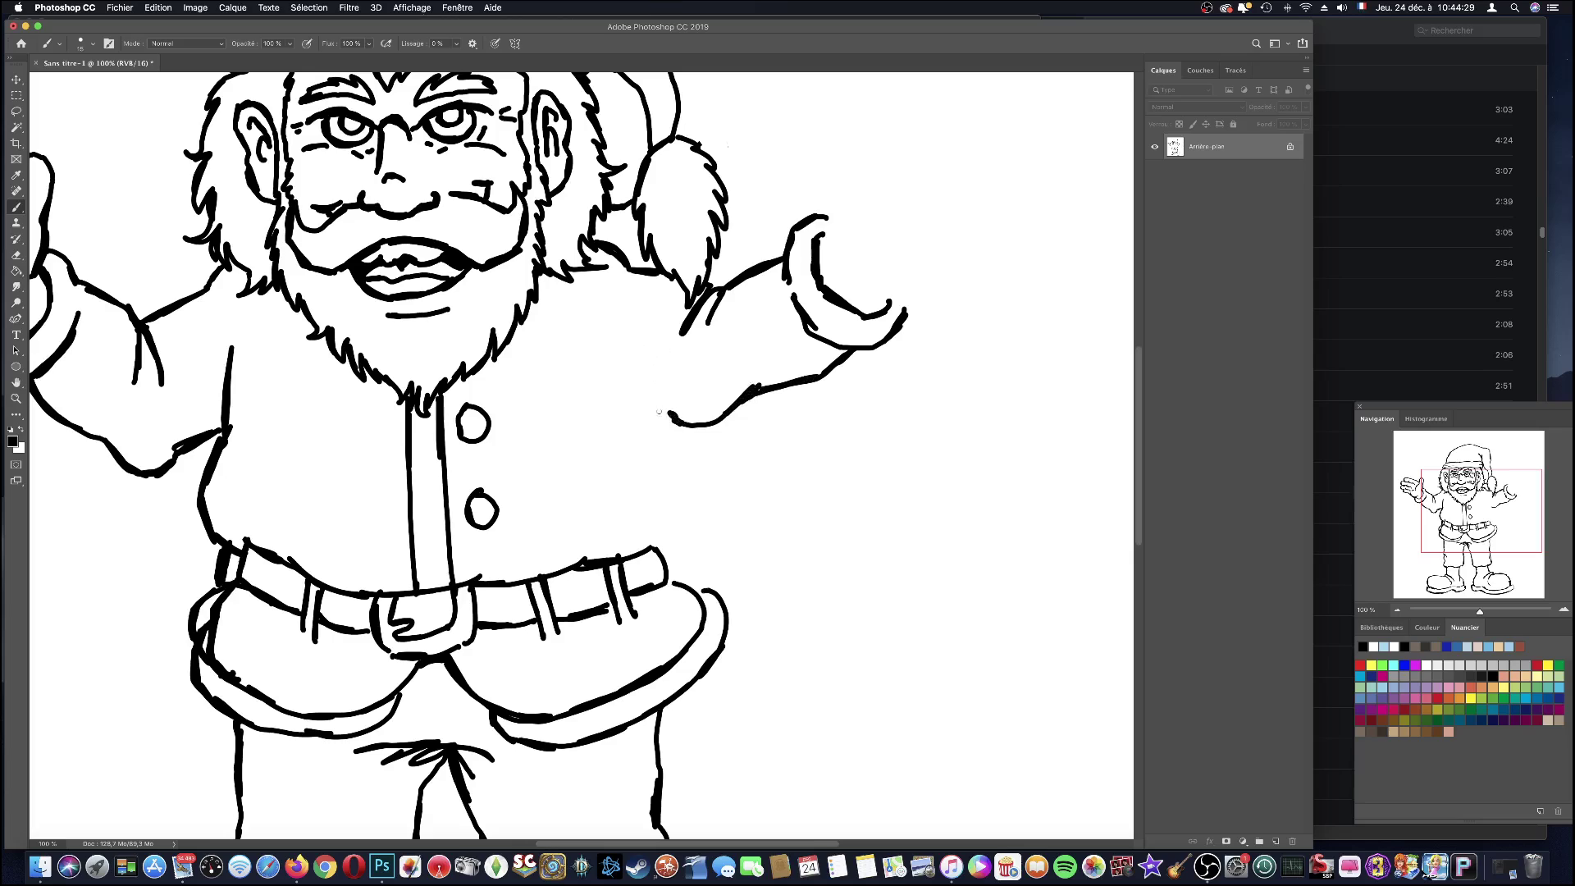
left_click_drag(671, 420, 650, 408)
mouse_move(627, 328)
left_mouse_down()
mouse_move(686, 454)
mouse_move(672, 537)
mouse_move(699, 566)
mouse_move(661, 588)
mouse_move(710, 607)
mouse_move(697, 639)
left_mouse_up()
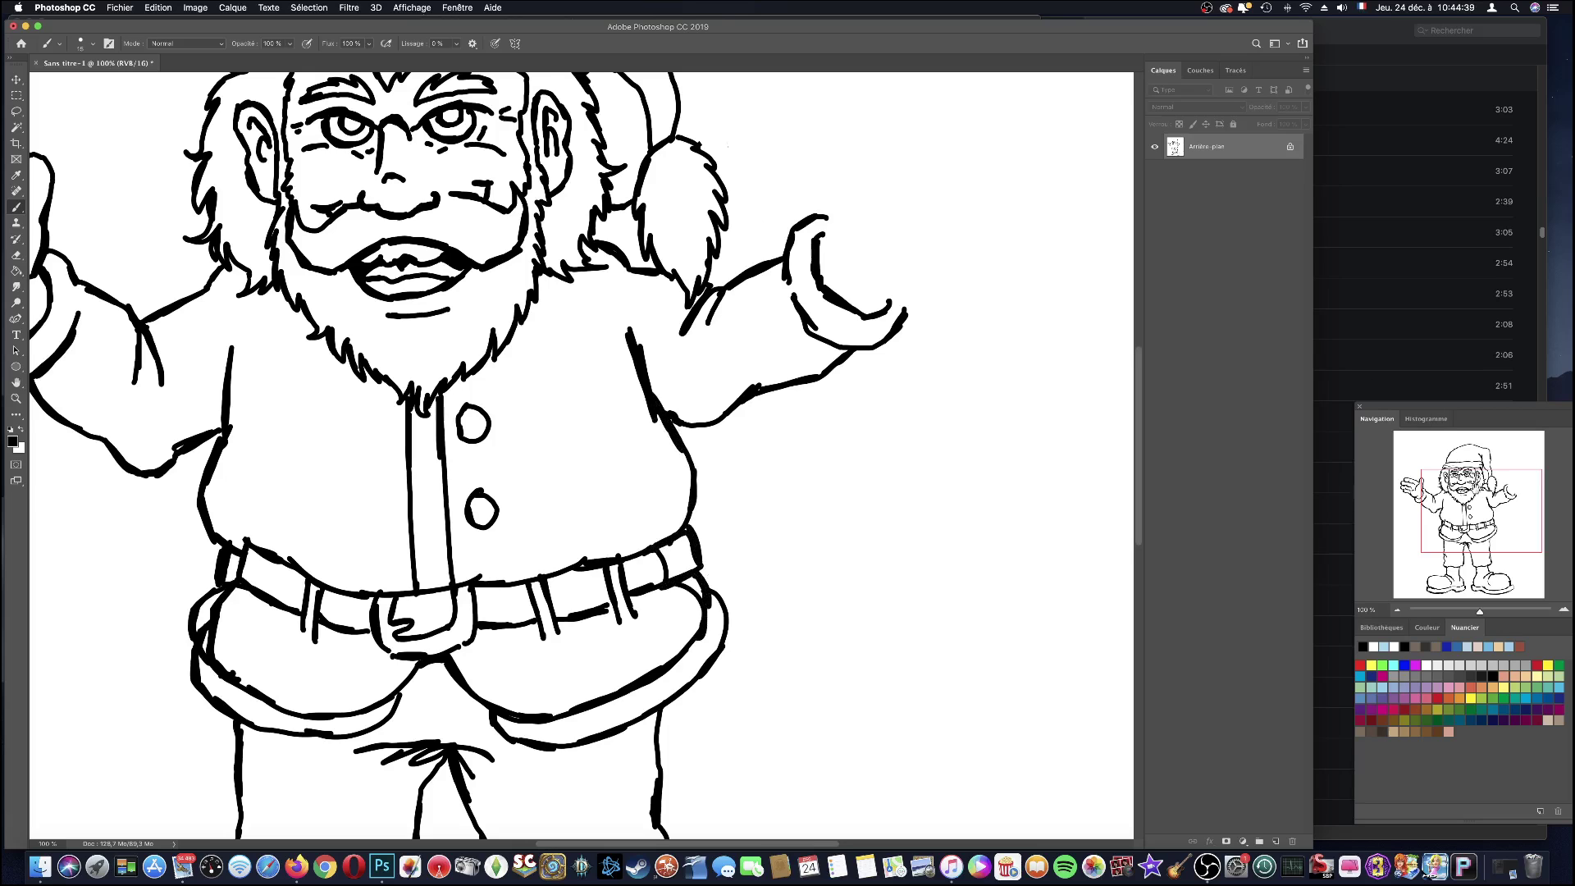
- Draw the right hand's rounded thumb and two fingers, redoing the thumb once
left_click_drag(1422, 471, 1423, 447)
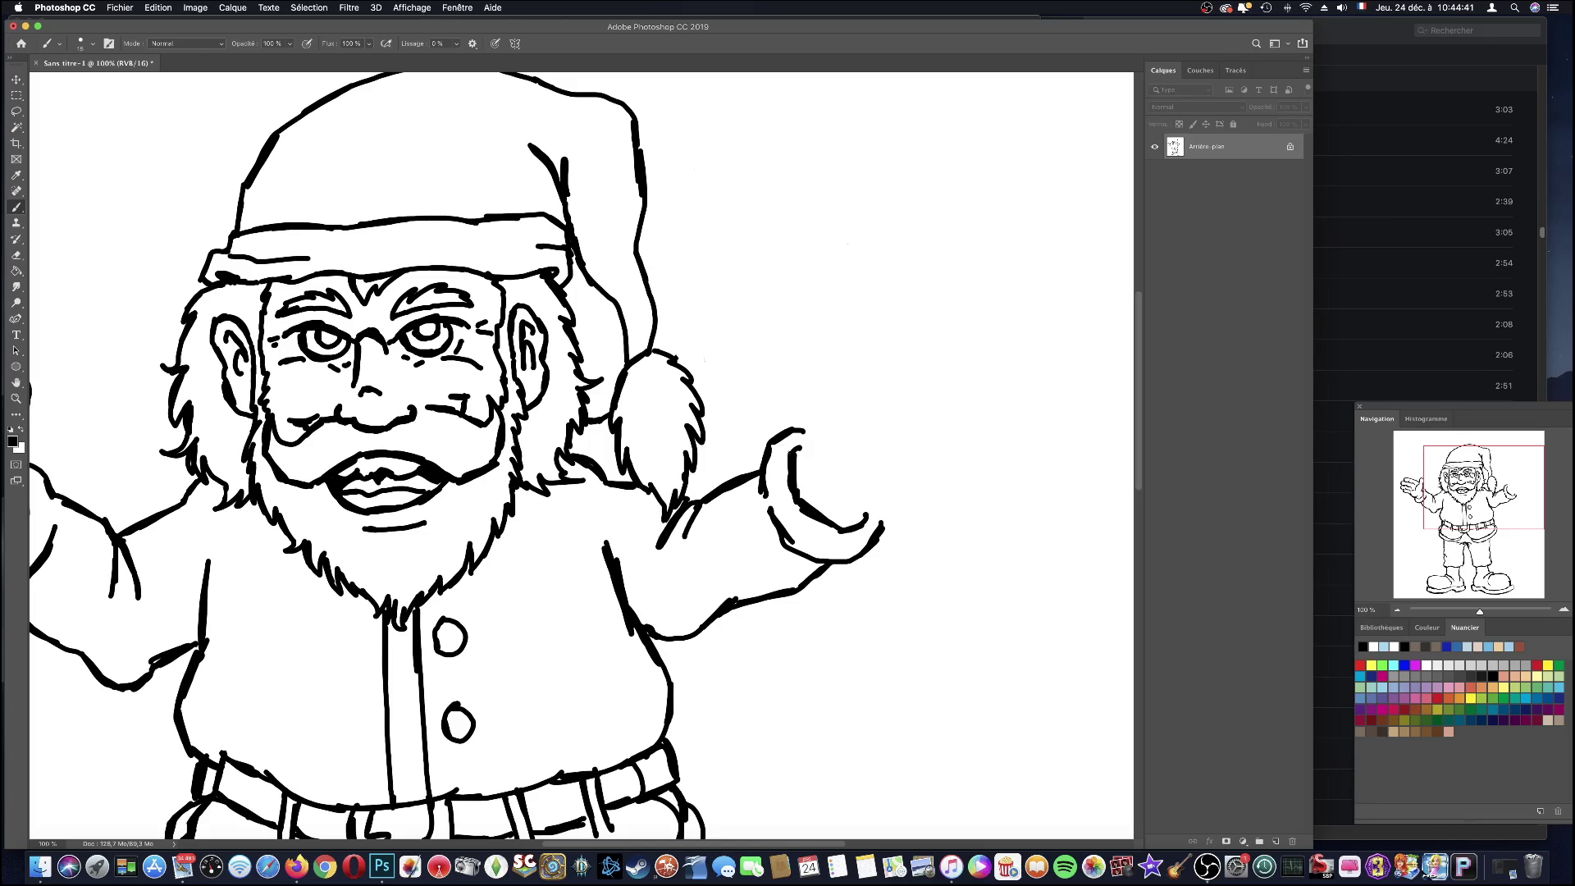
mouse_move(802, 453)
left_mouse_down()
mouse_move(801, 354)
mouse_move(784, 321)
mouse_move(824, 342)
mouse_move(827, 378)
left_mouse_up()
key("ctrl+z")
mouse_move(801, 454)
left_mouse_down()
mouse_move(787, 310)
mouse_move(826, 326)
mouse_move(837, 387)
mouse_move(874, 387)
mouse_move(884, 427)
left_mouse_up()
mouse_move(834, 361)
left_mouse_down()
mouse_move(869, 315)
mouse_move(943, 280)
mouse_move(945, 302)
mouse_move(884, 326)
mouse_move(876, 357)
left_mouse_up()
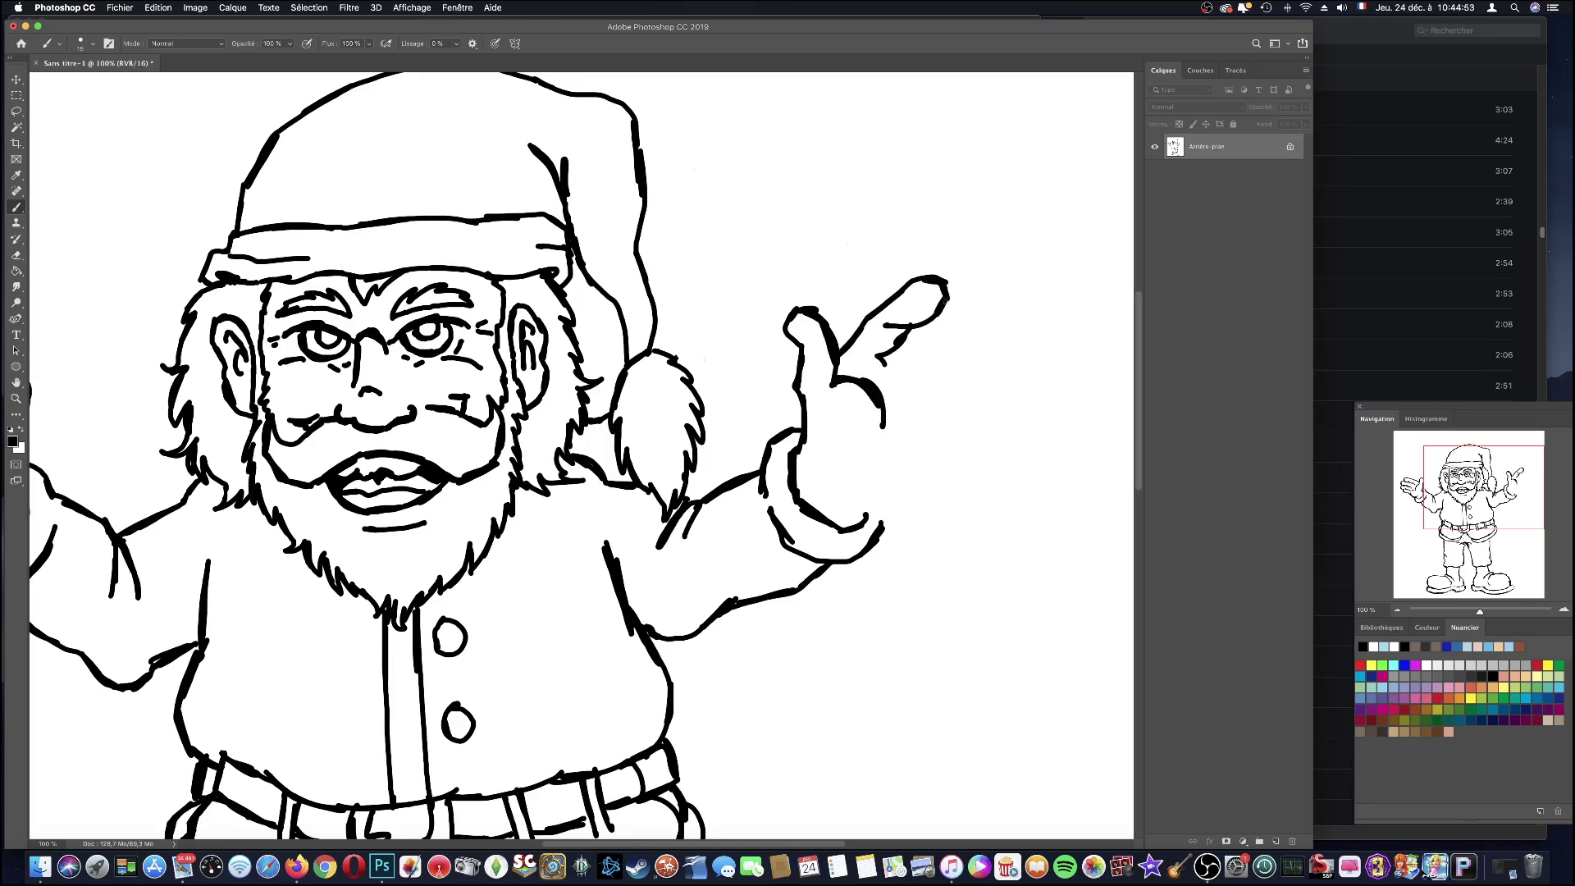
mouse_move(943, 295)
left_mouse_down()
mouse_move(972, 299)
mouse_move(968, 332)
mouse_move(906, 377)
left_mouse_up()
mouse_move(973, 328)
left_mouse_down()
mouse_move(988, 354)
mouse_move(931, 402)
mouse_move(989, 384)
mouse_move(930, 435)
mouse_move(910, 479)
mouse_move(863, 500)
left_mouse_up()
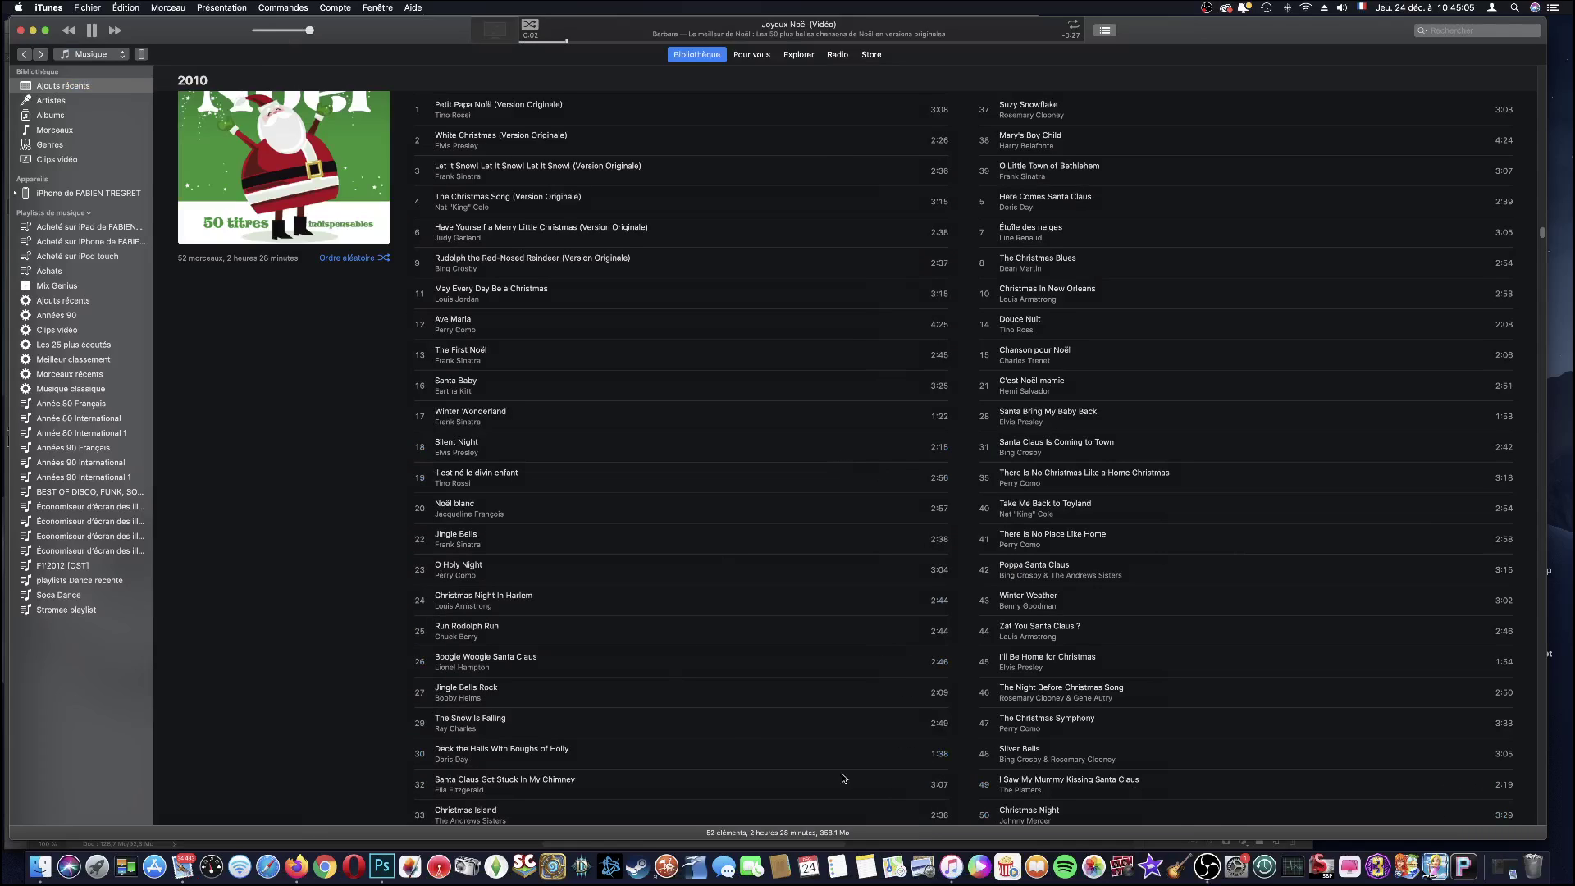
- Add palm creases to the right hand, then play Christmas Night In Harlem in iTunes
left_click(381, 867)
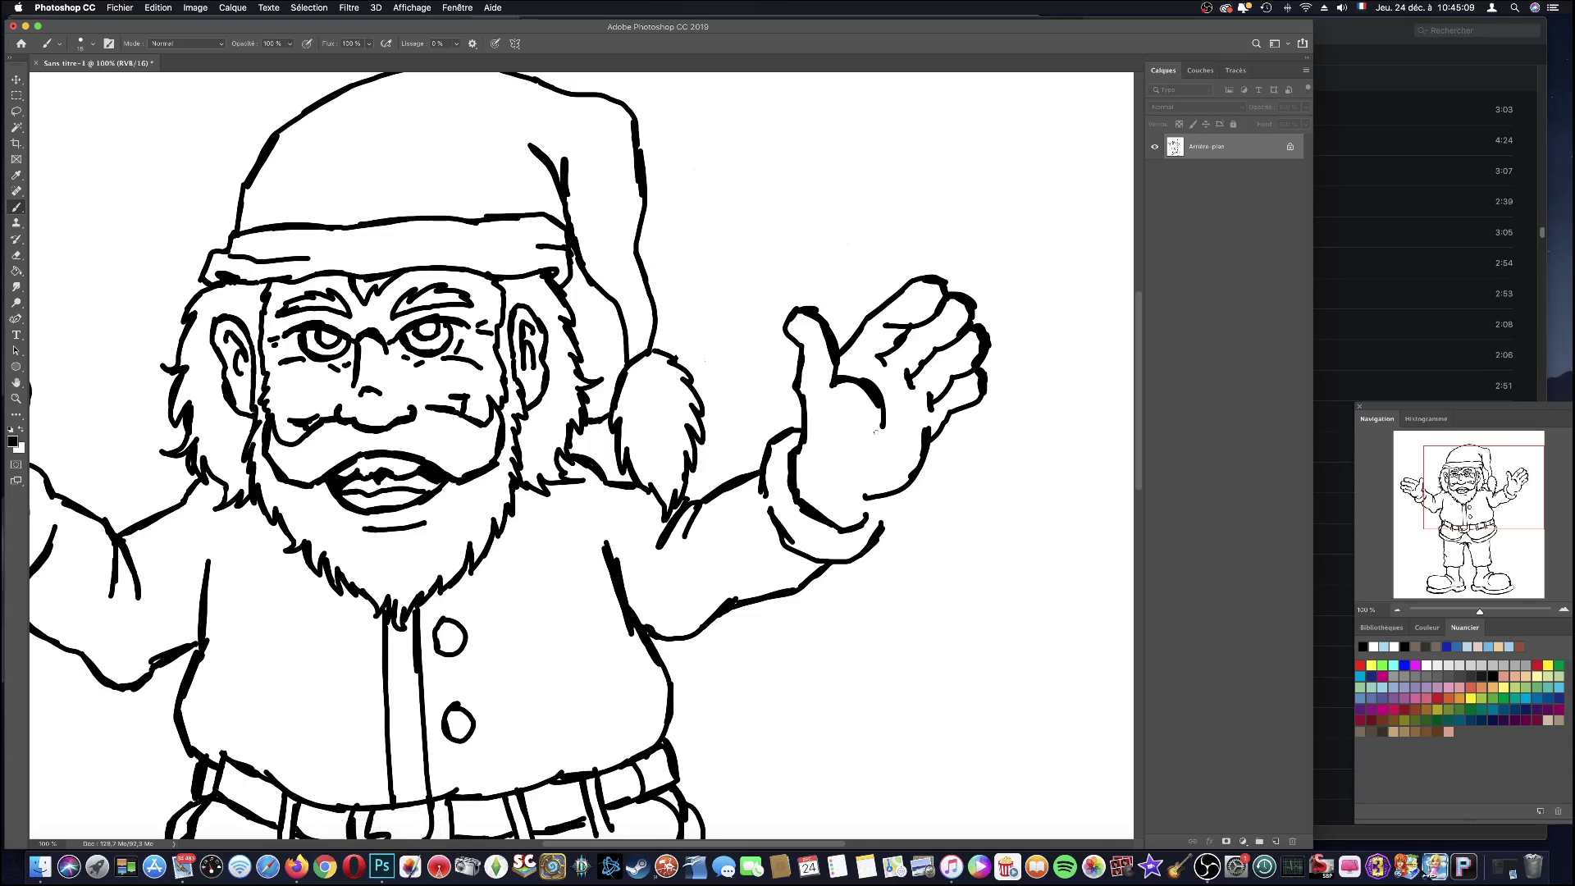
mouse_move(883, 425)
left_mouse_down()
mouse_move(911, 424)
mouse_move(857, 451)
mouse_move(840, 529)
left_mouse_up()
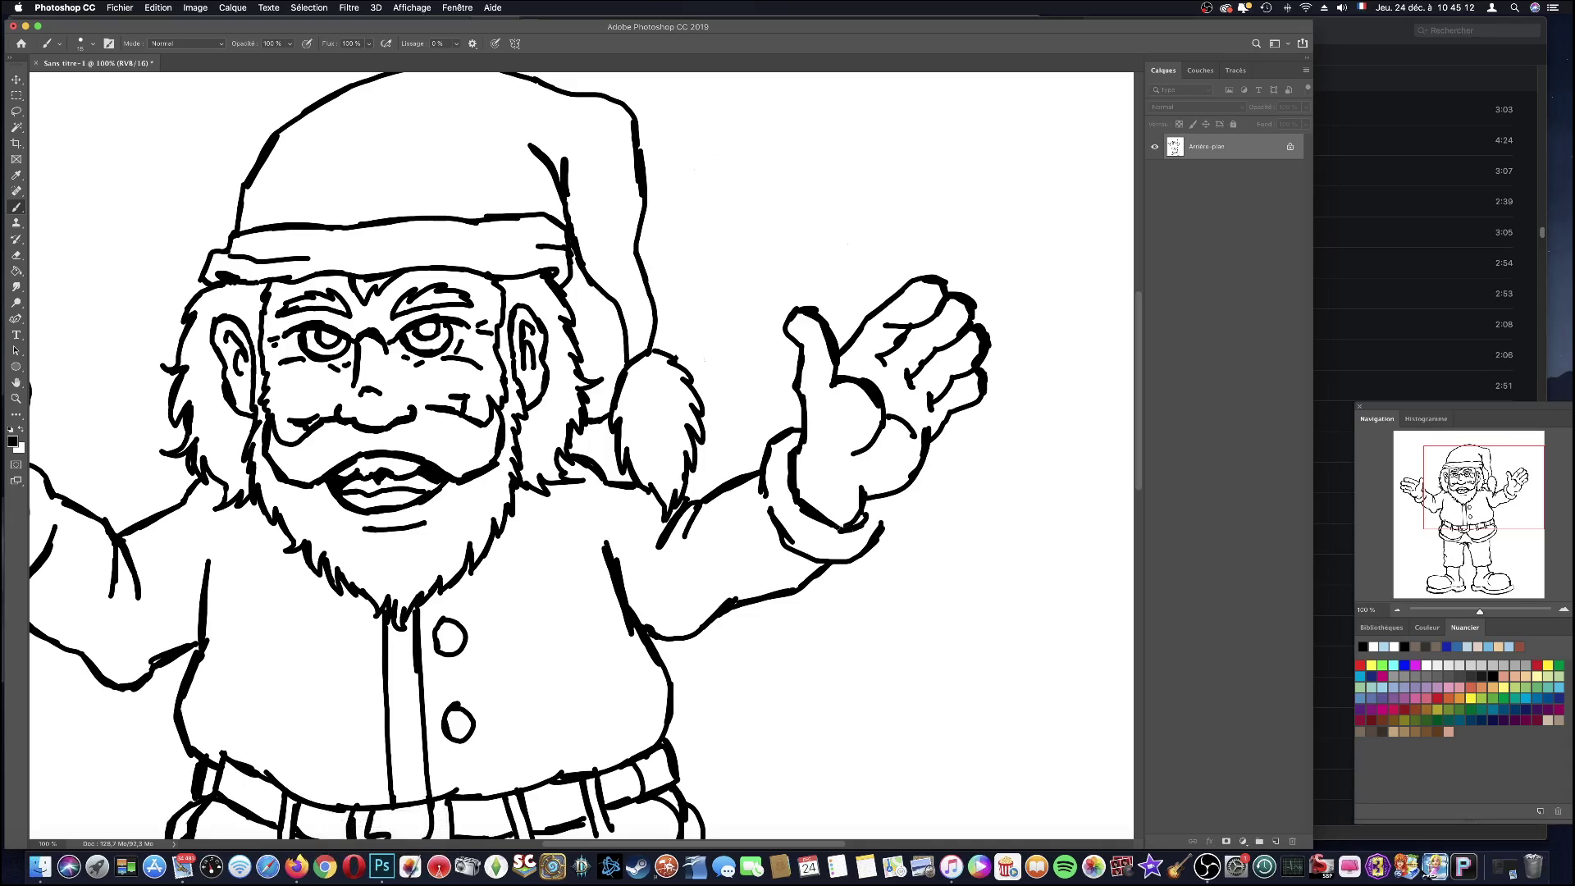
left_click(952, 861)
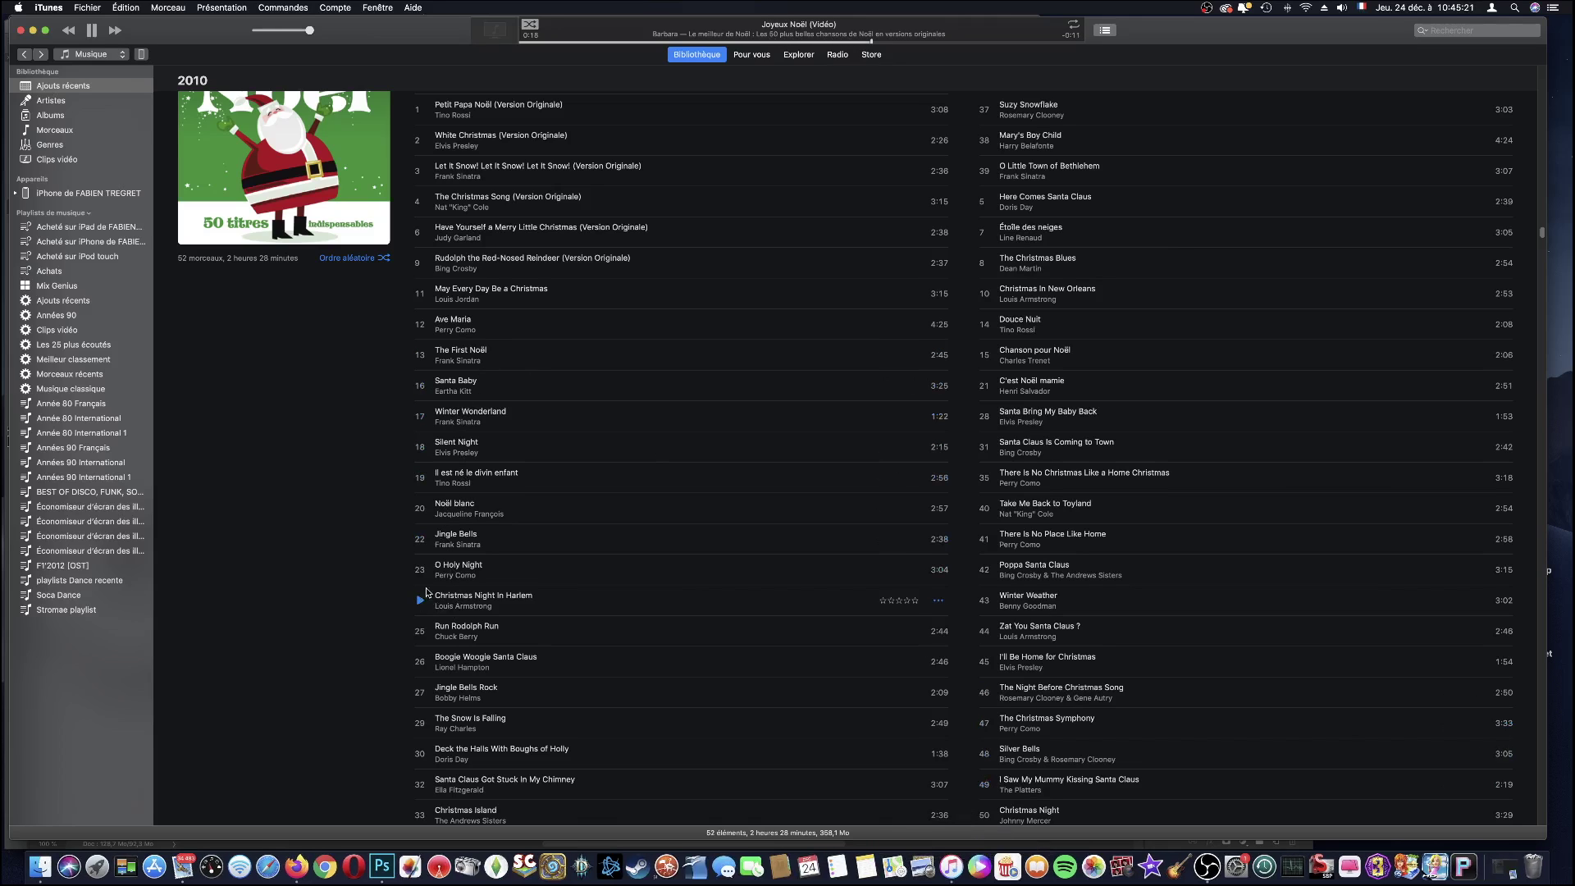
left_click(426, 591)
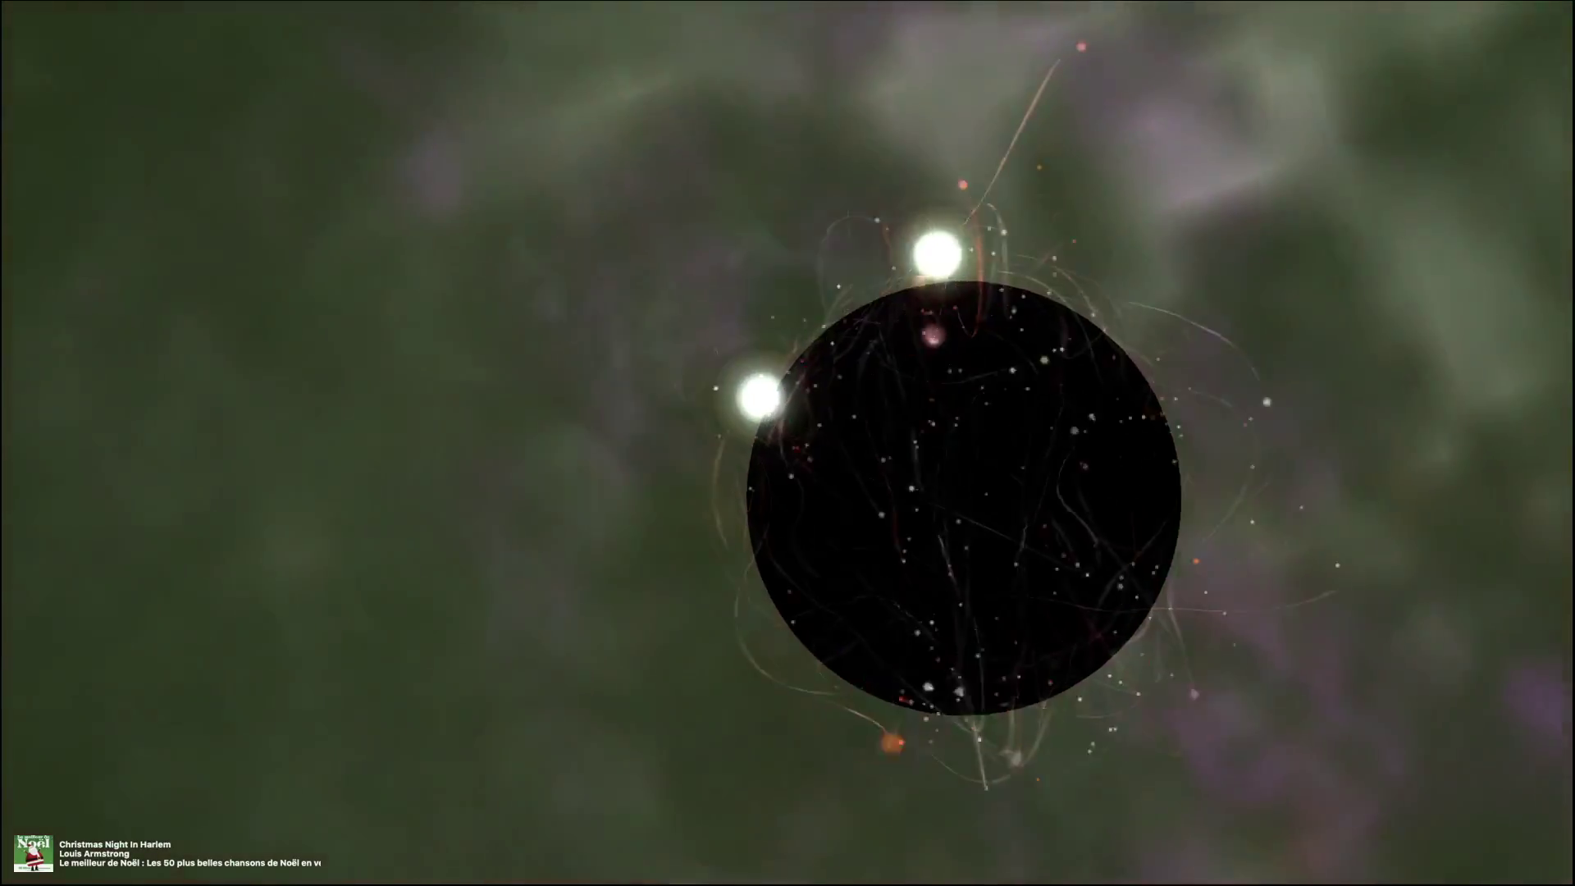
- Switch iTunes to Petit Papa Noël (Version Originale) and return to Photoshop
key("Escape")
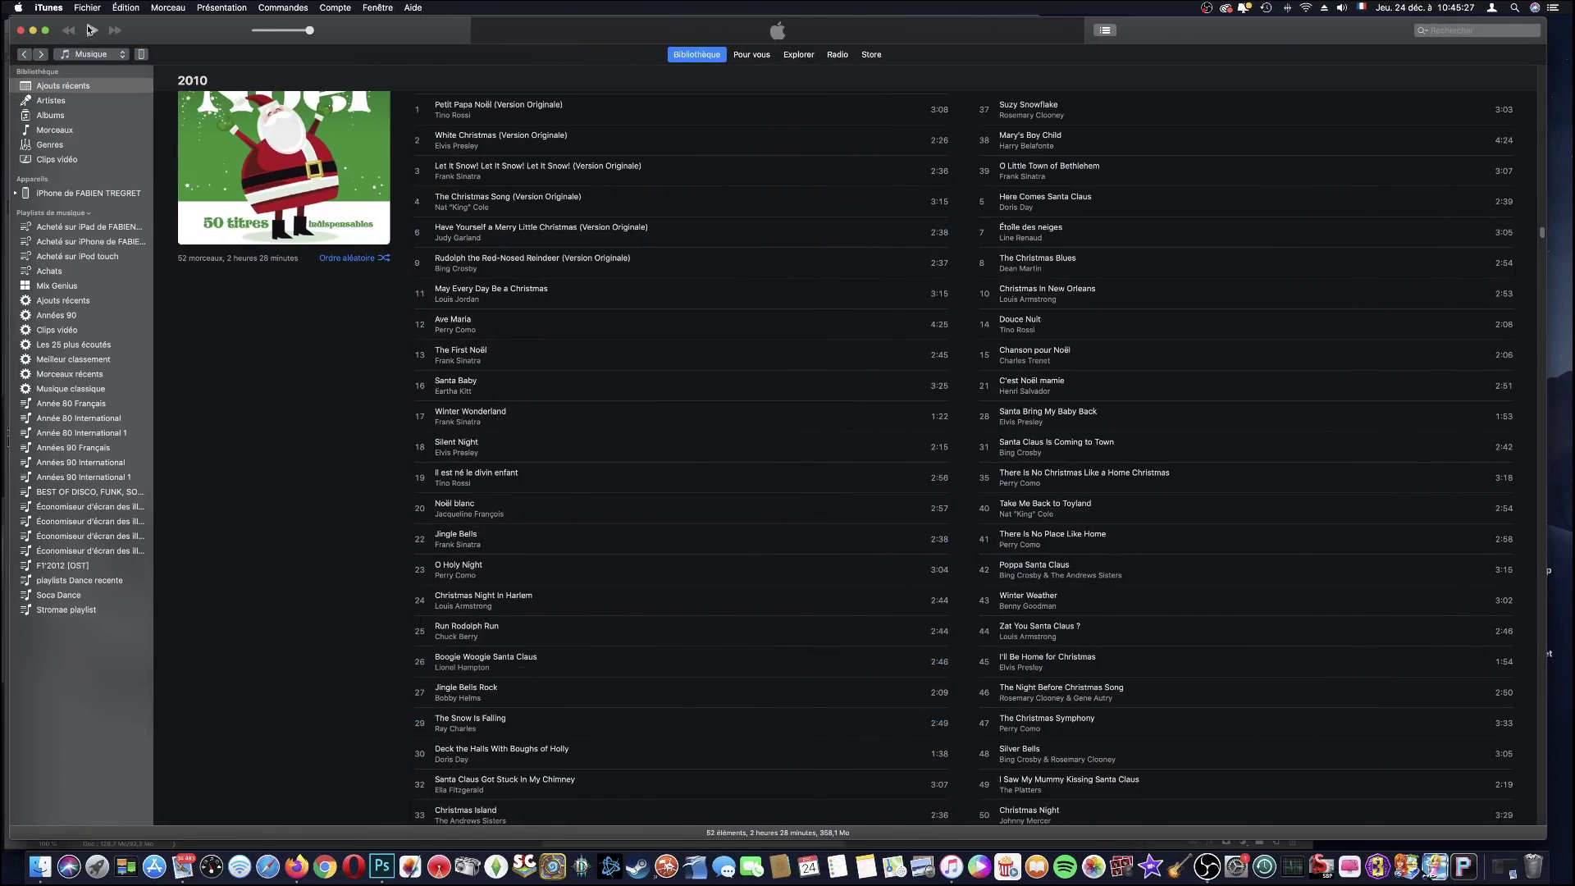
left_click(91, 29)
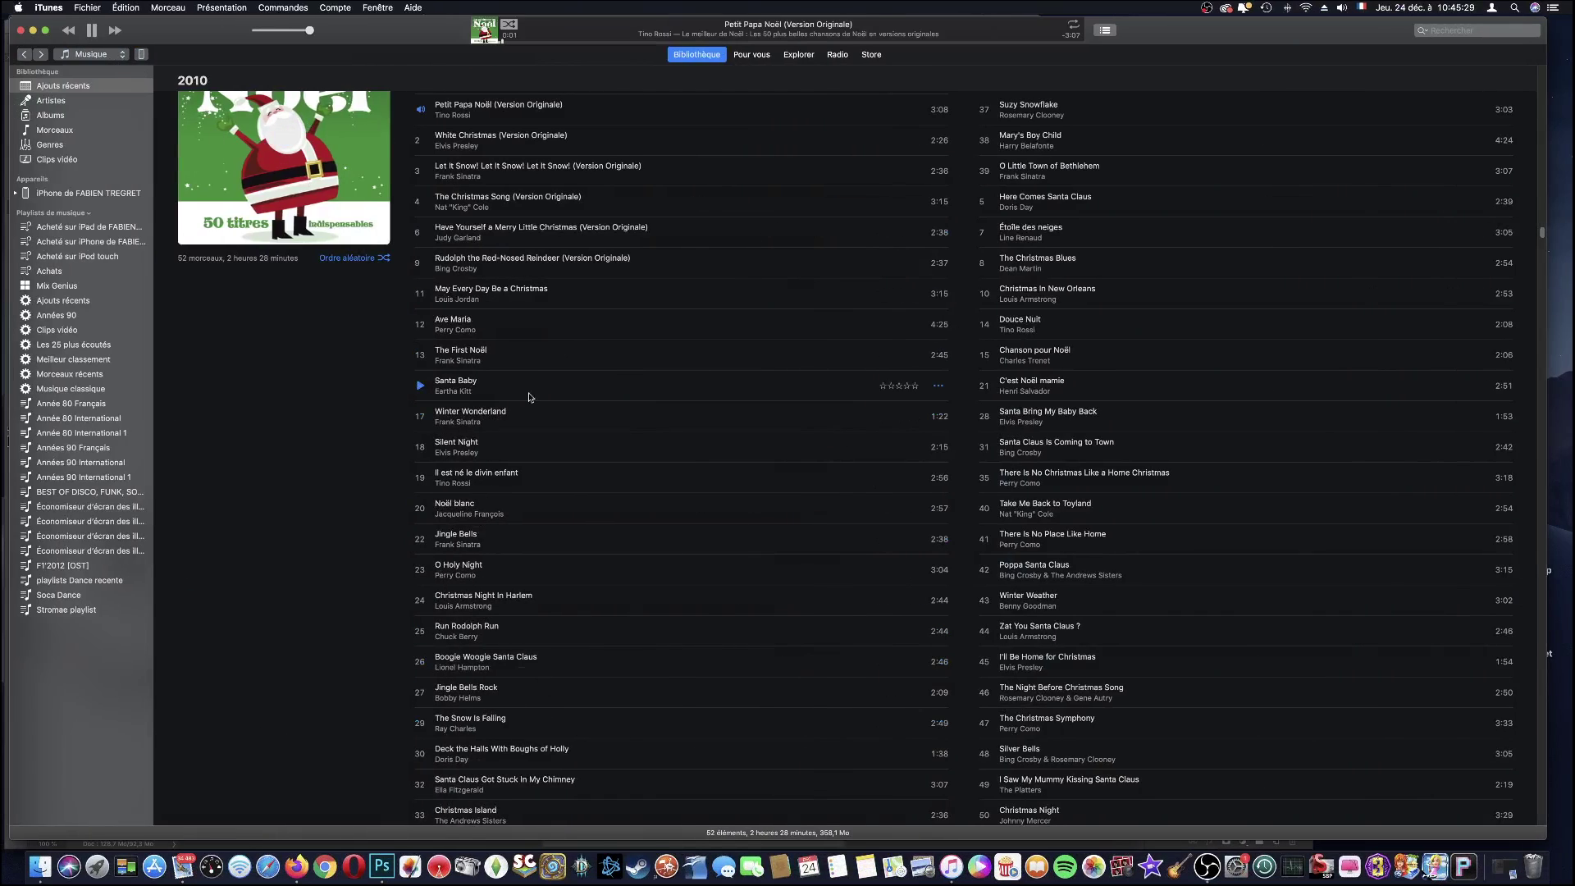
left_click(382, 865)
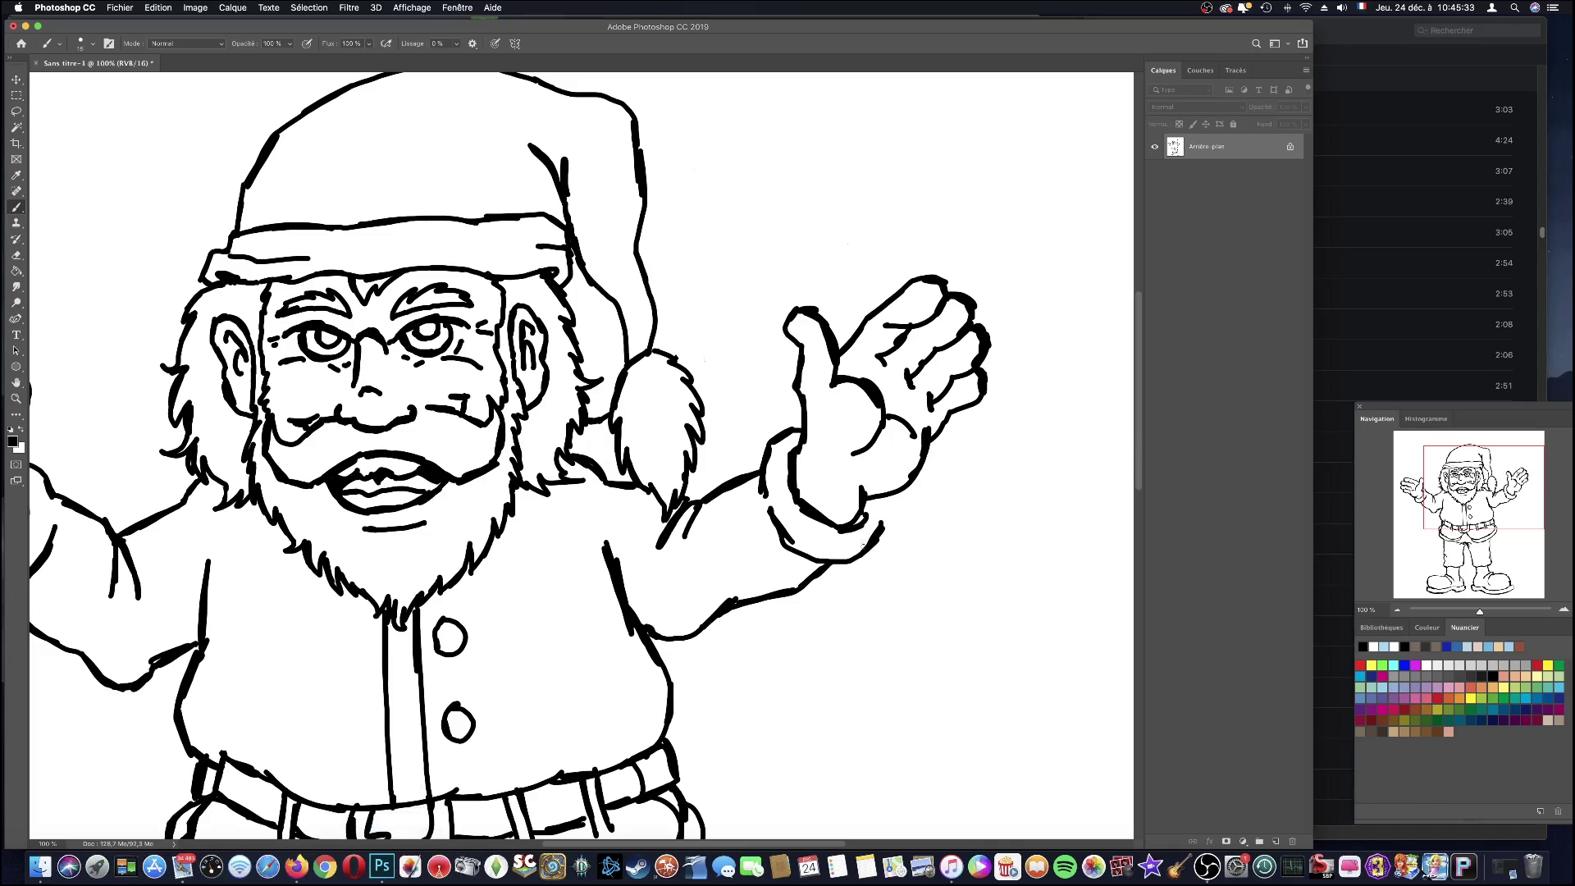
- Thicken the wrist cuff and belt top, and add short strokes on the chest and right shoulder
left_click_drag(877, 551, 884, 499)
left_click_drag(1468, 508, 1452, 540)
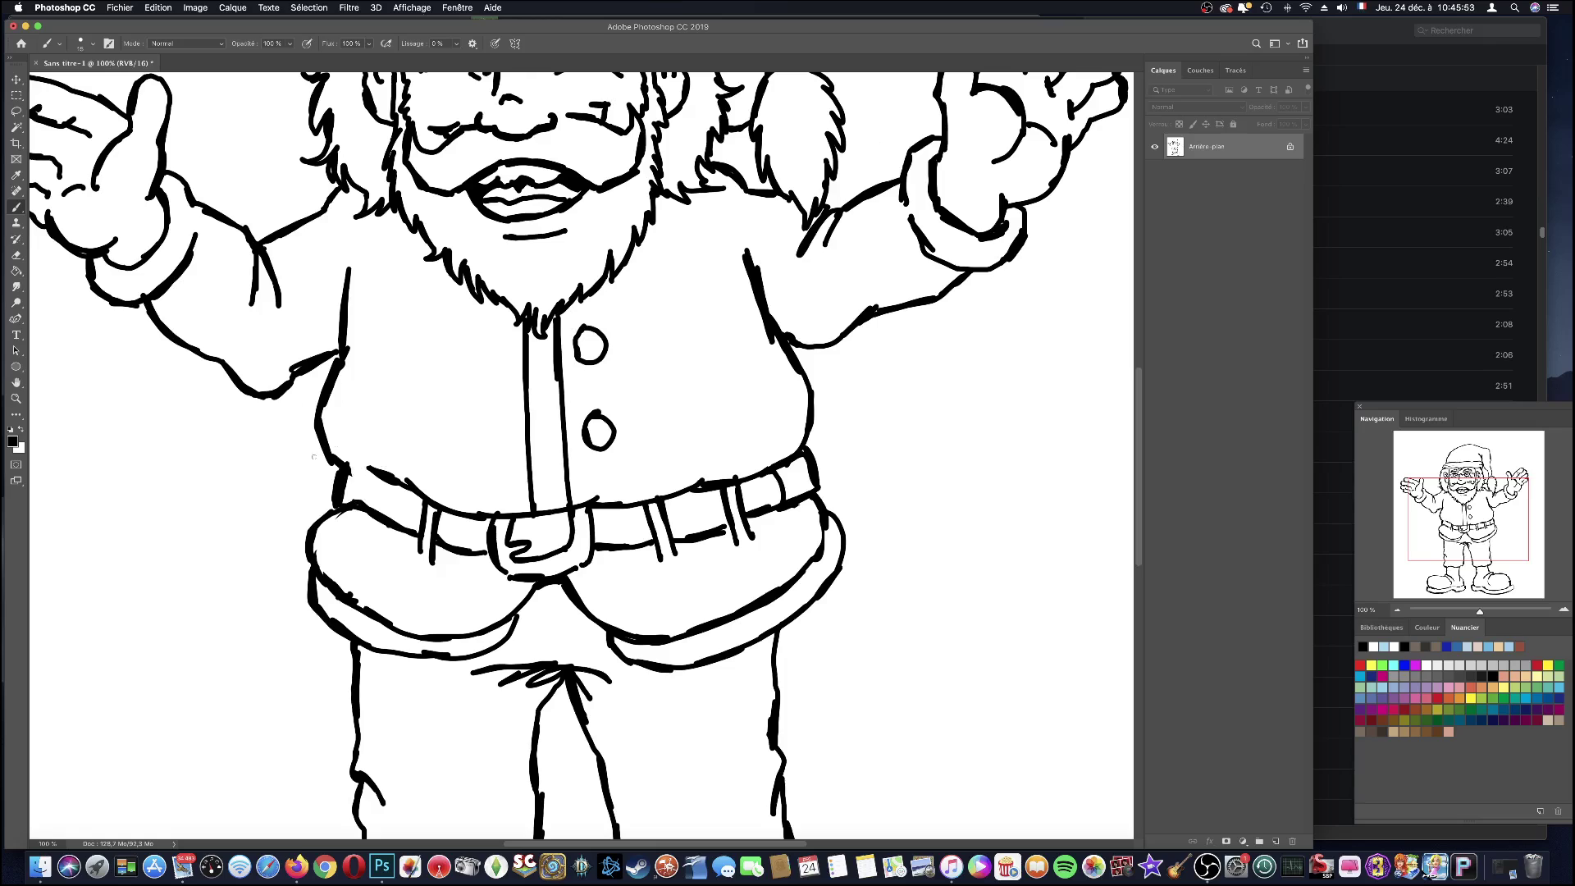
left_click_drag(350, 468, 382, 464)
left_click_drag(355, 340, 370, 326)
left_click_drag(727, 243, 706, 229)
- Erase and redraw the top arc of the right boot's toe
scroll(1110, 447, "down", 5)
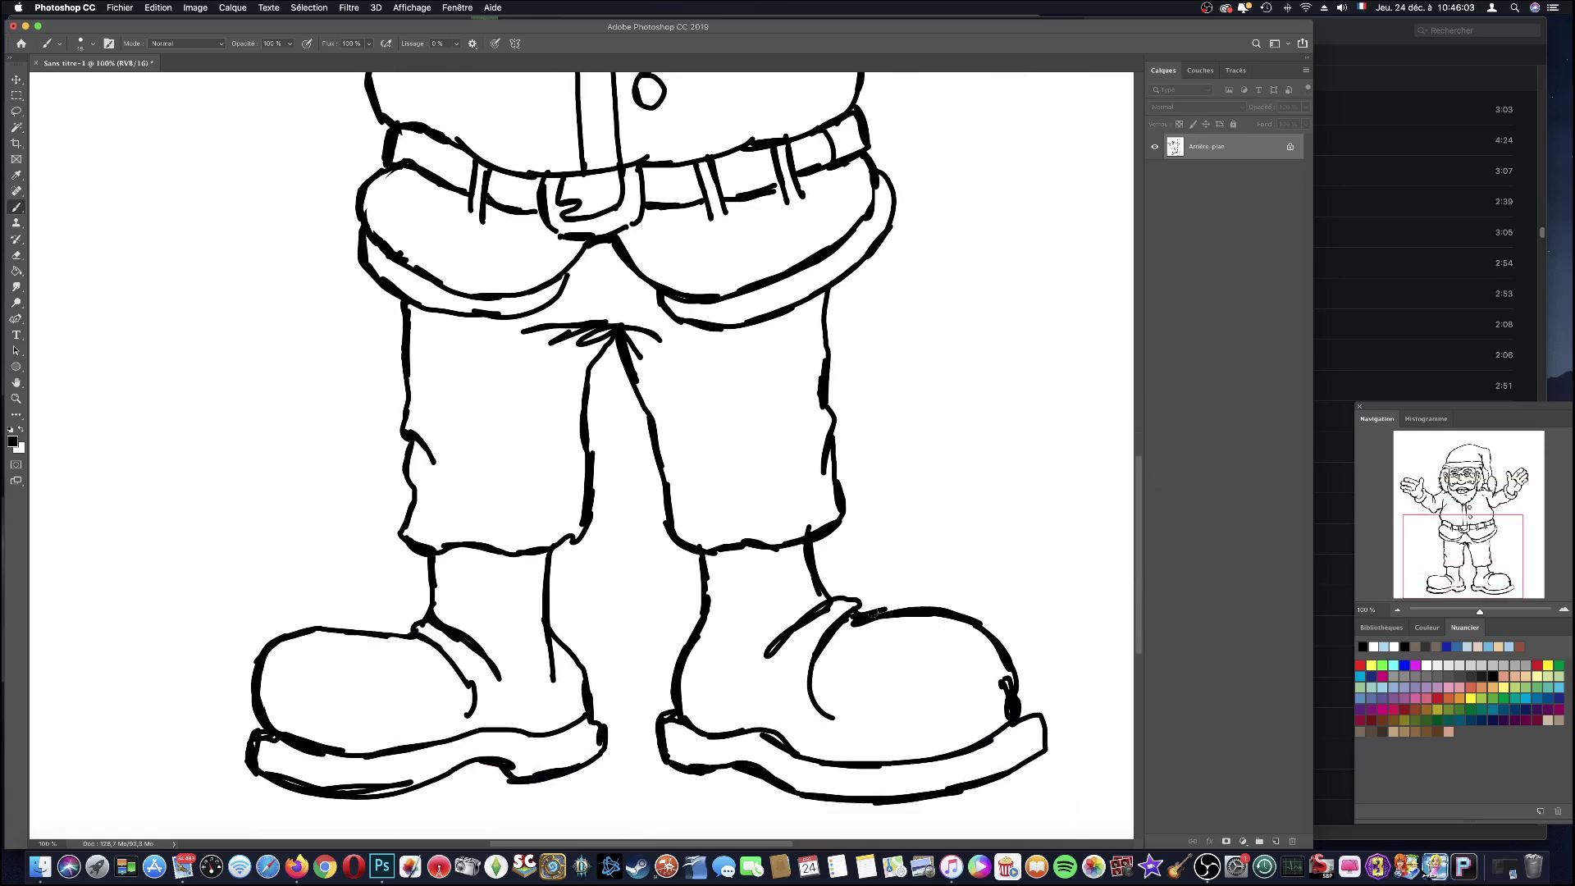
mouse_move(874, 612)
left_mouse_down()
mouse_move(837, 619)
mouse_move(830, 605)
mouse_move(951, 614)
mouse_move(1014, 657)
mouse_move(1011, 718)
mouse_move(995, 636)
mouse_move(887, 630)
mouse_move(980, 626)
left_mouse_up()
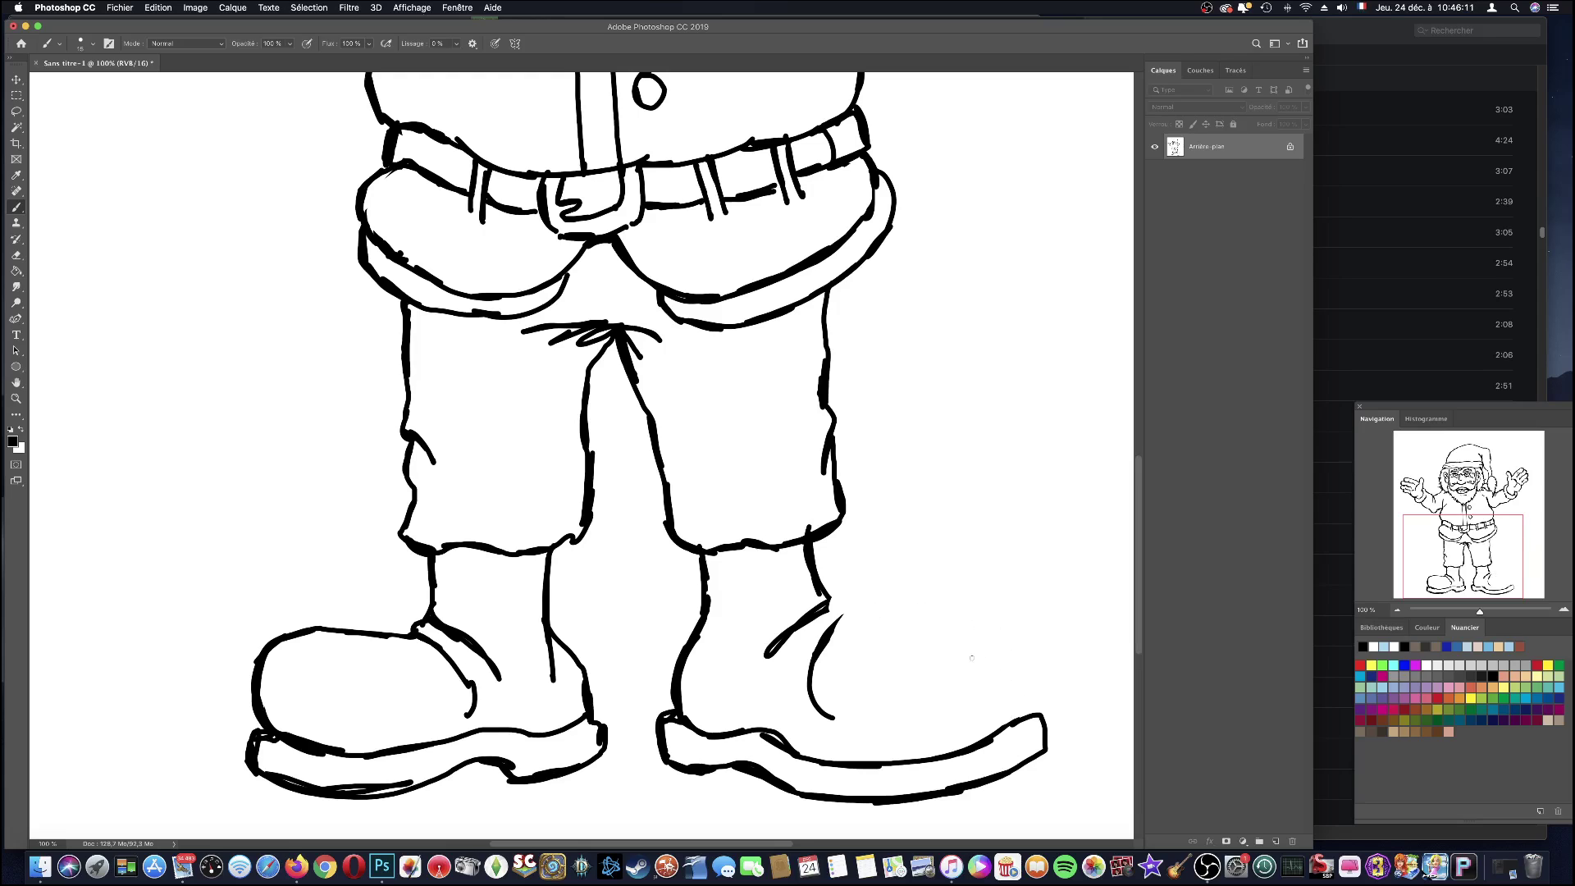
mouse_move(821, 612)
left_mouse_down()
mouse_move(843, 620)
mouse_move(835, 631)
mouse_move(1017, 664)
mouse_move(1027, 694)
mouse_move(1002, 726)
left_mouse_up()
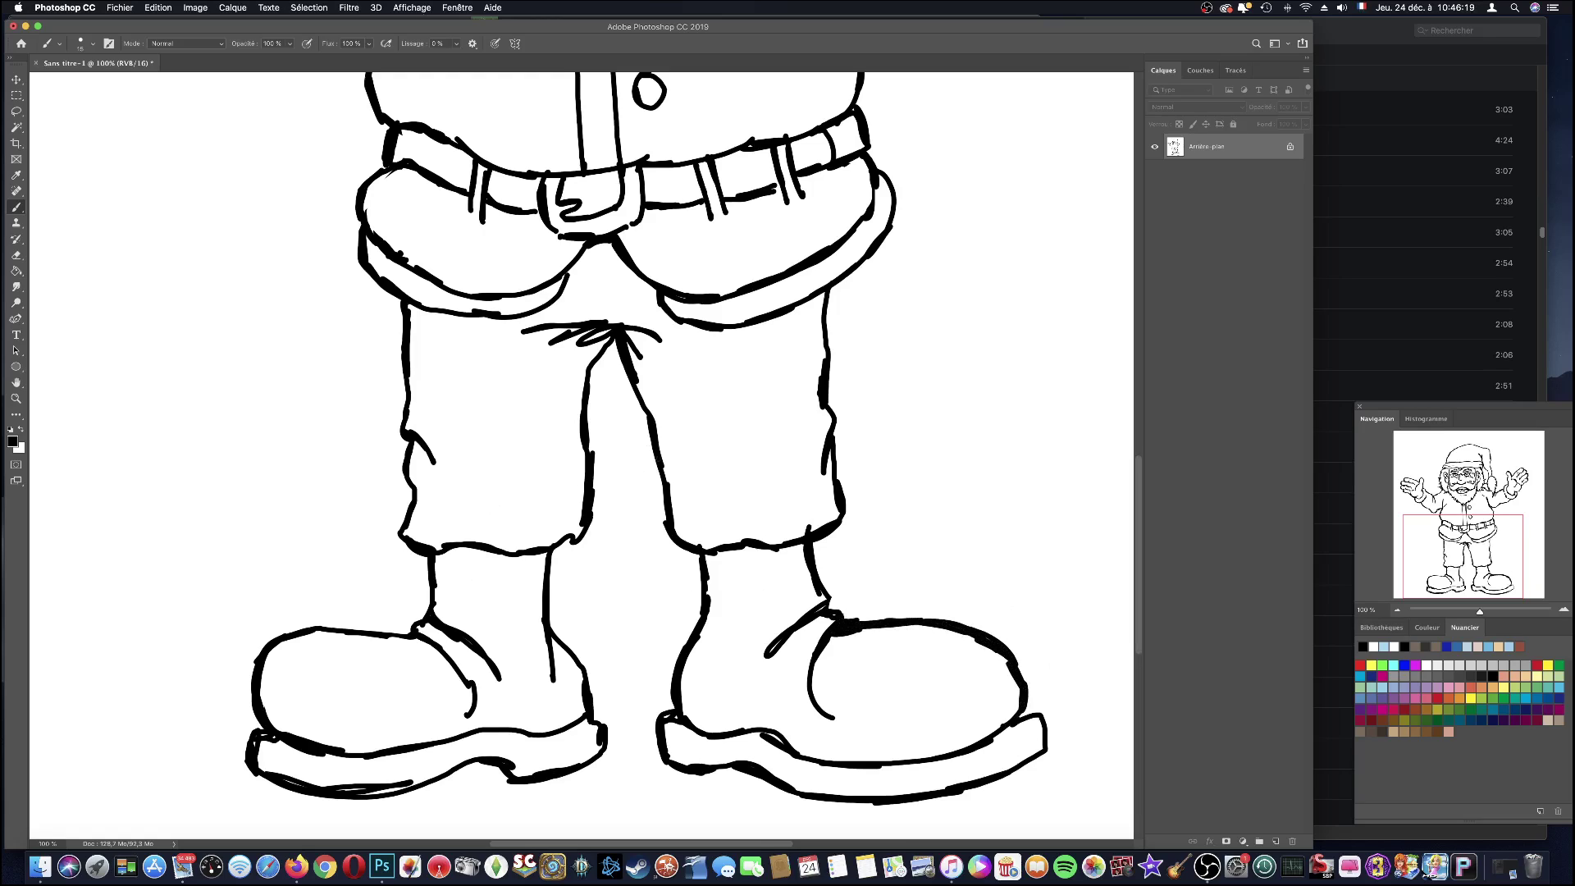
- Add a fold line on the right trouser leg and return to the upper drawing
left_click_drag(655, 358, 688, 395)
mouse_move(1428, 386)
scroll(581, 455, "up", 1)
scroll(580, 455, "up", 5)
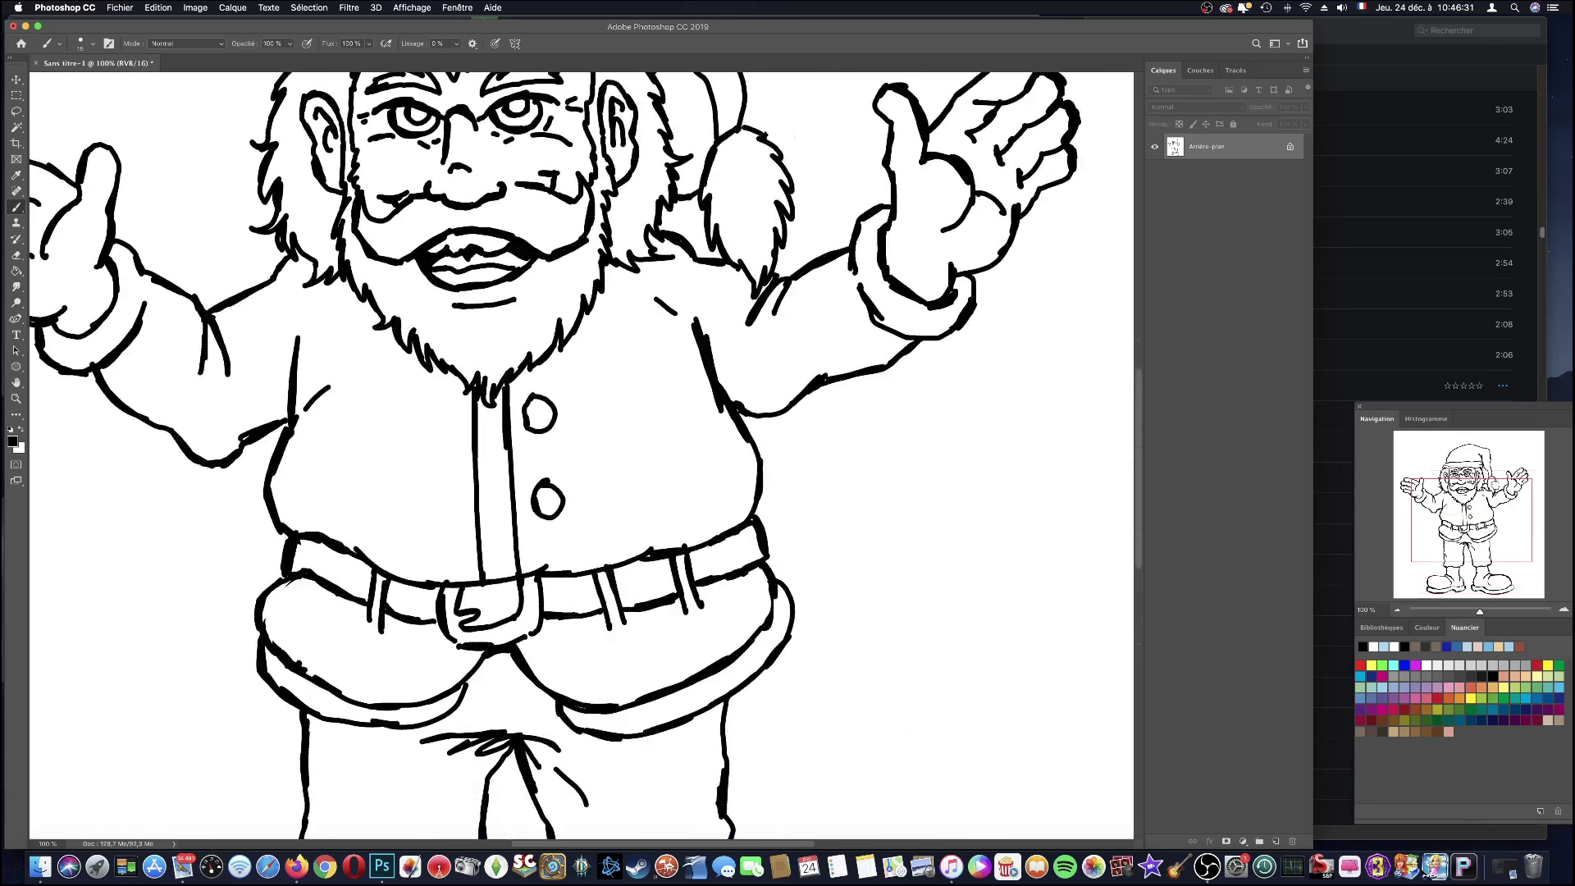
scroll(581, 455, "up", 3)
scroll(580, 456, "up", 2)
scroll(580, 455, "left", 2)
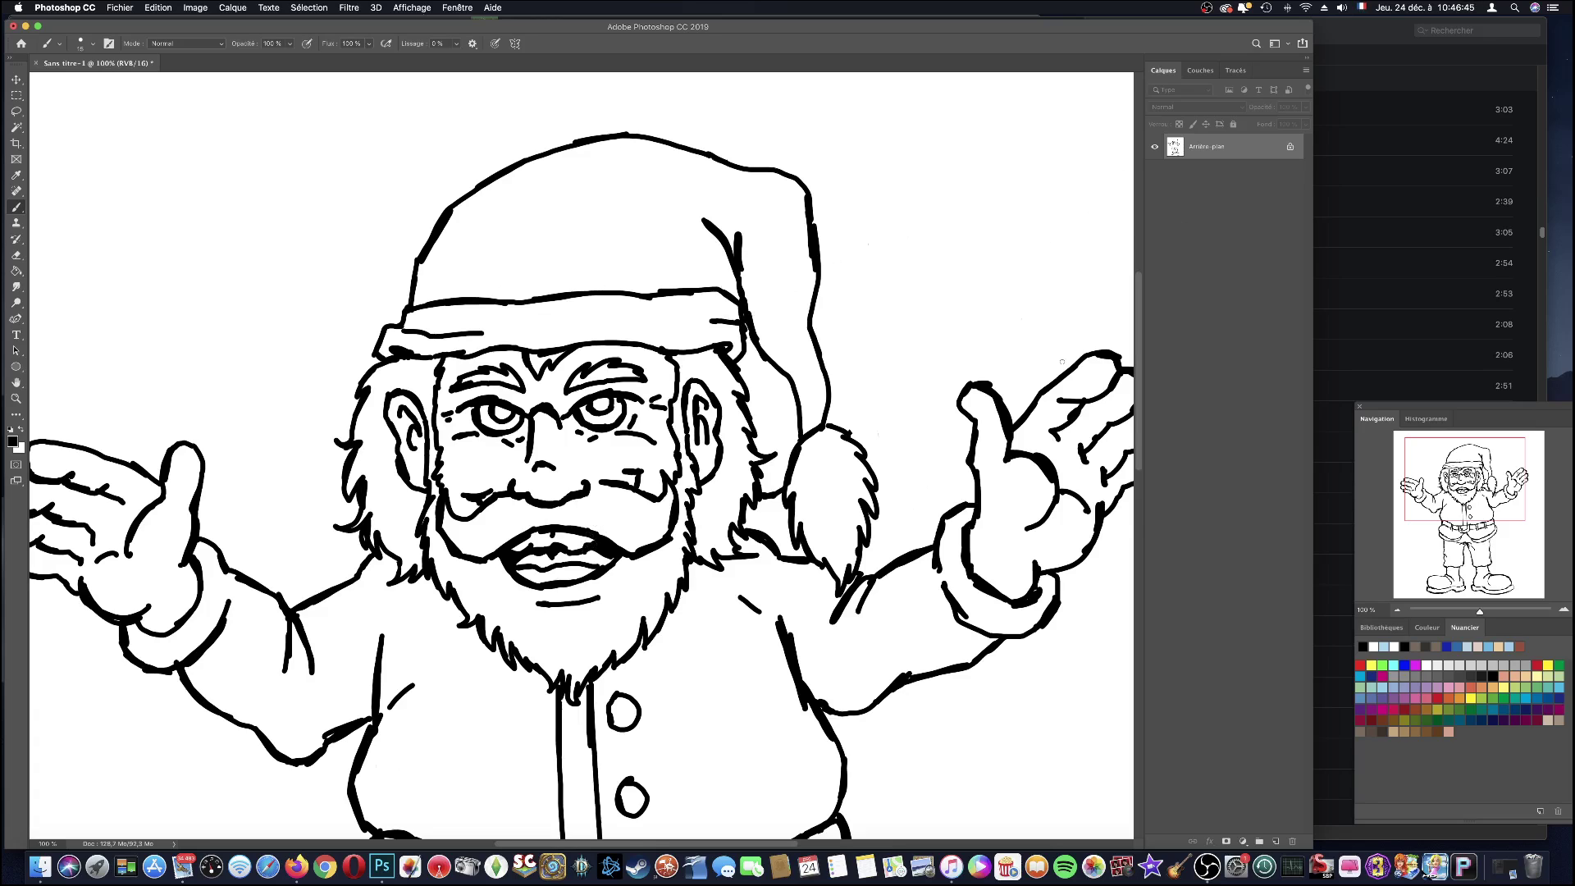
left_click(1216, 865)
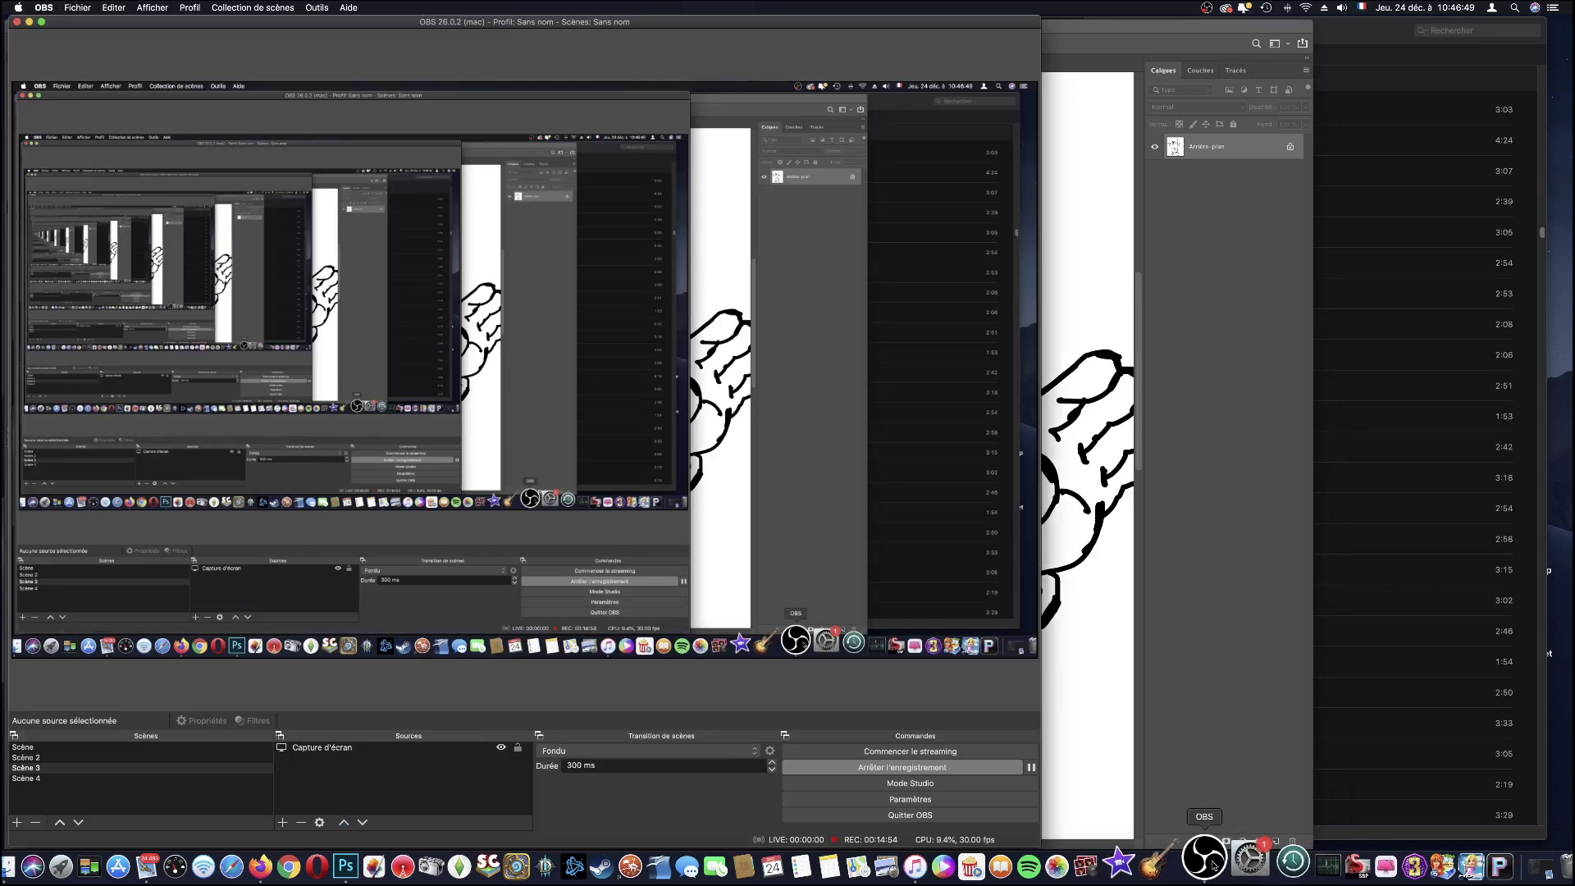
left_click(386, 865)
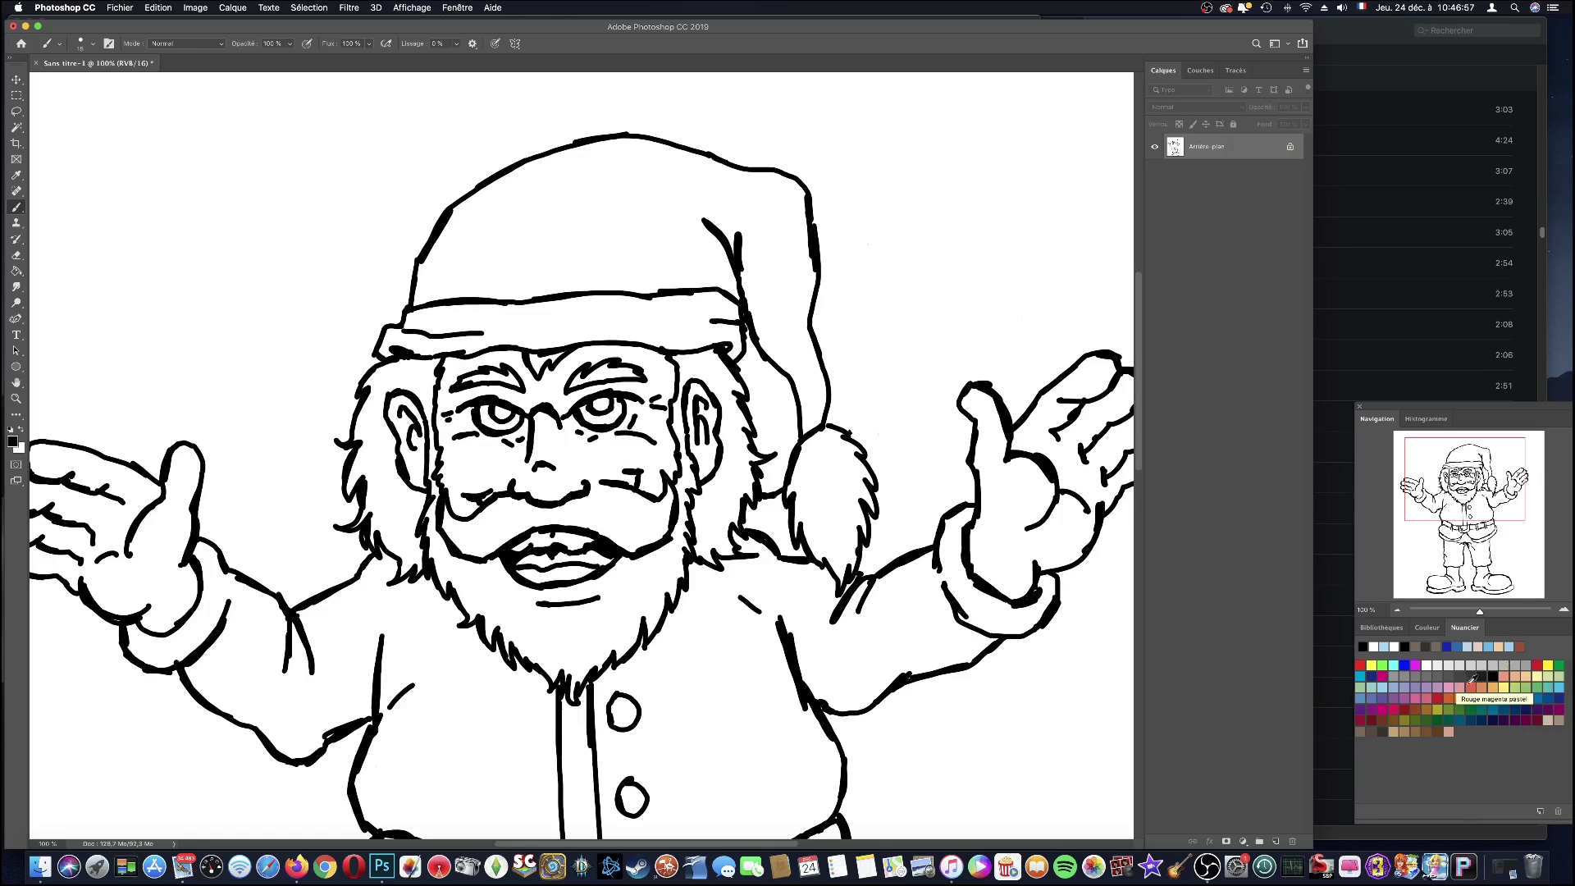
- Try a pastel orange face fill, undo it, and reset to a black brush
left_click(1527, 671)
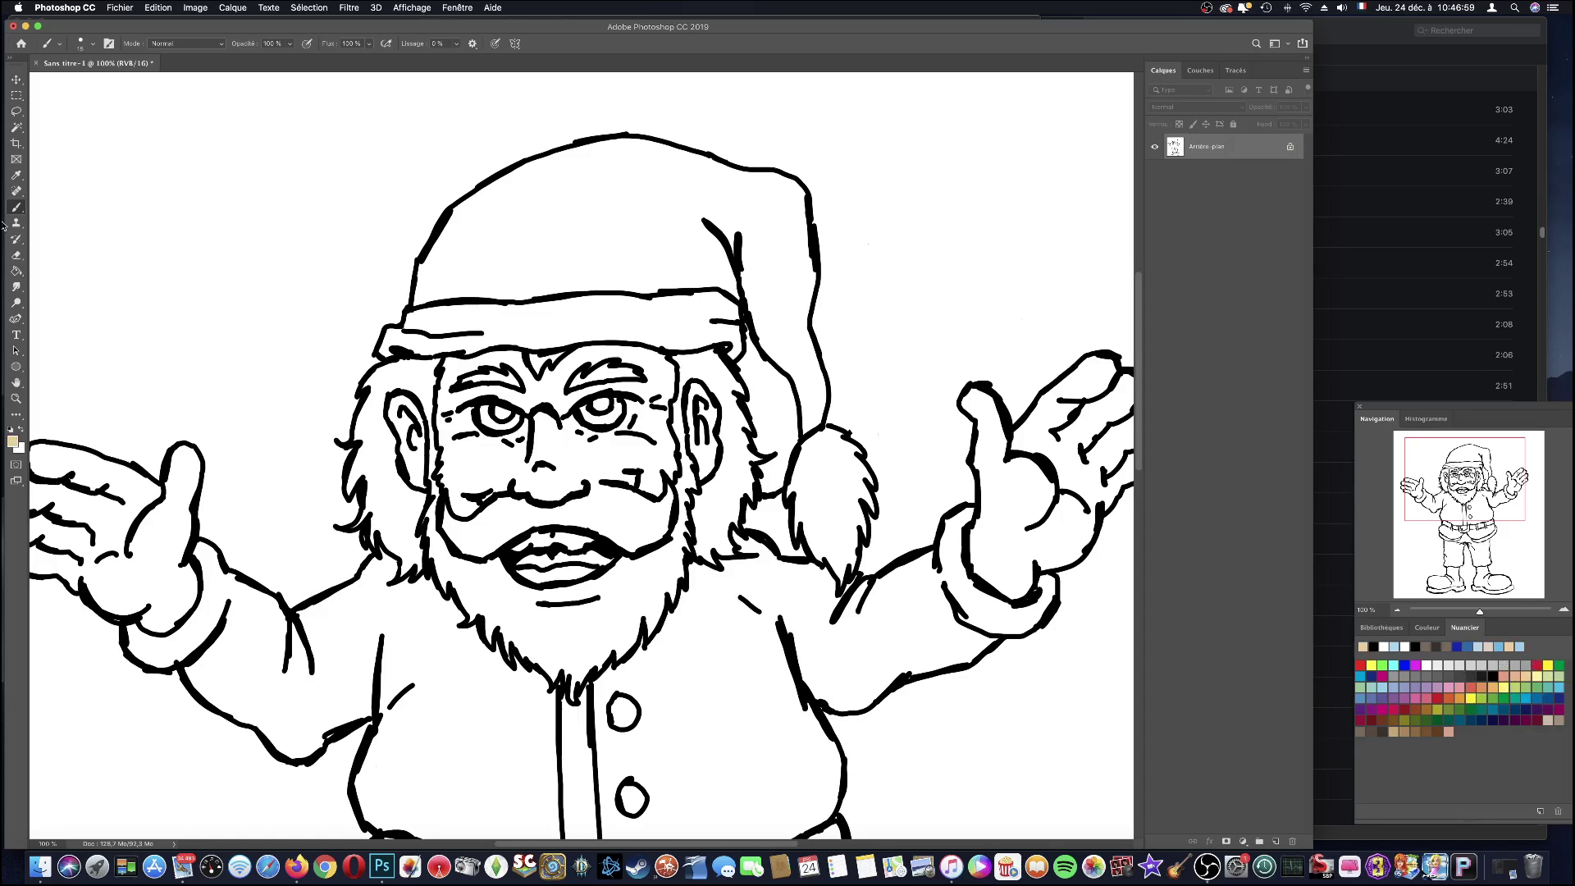
left_click(16, 271)
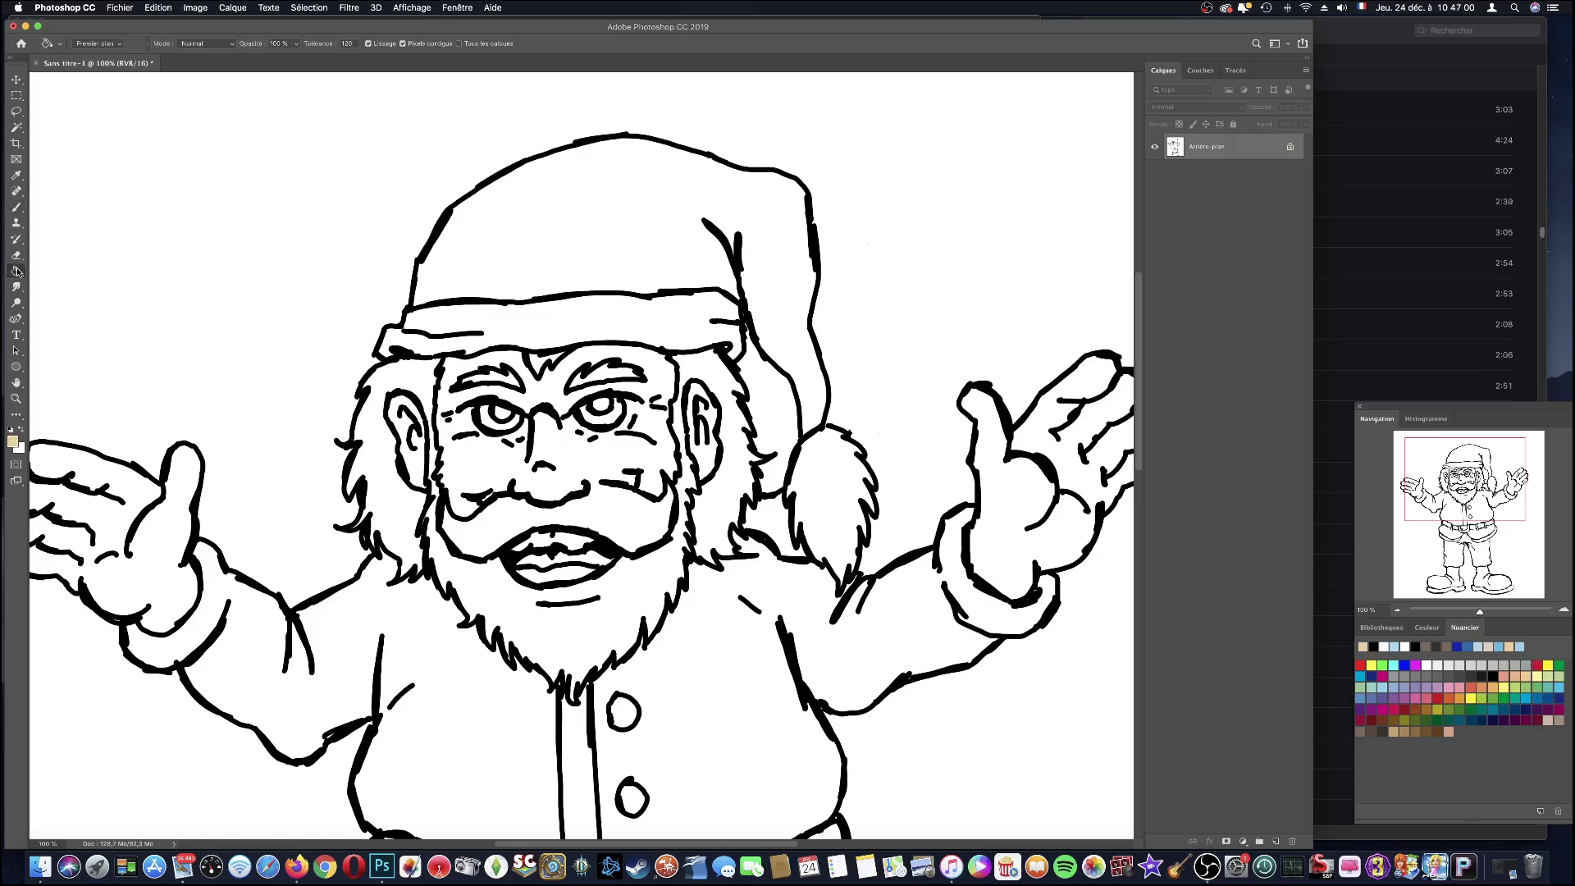
left_click(493, 462)
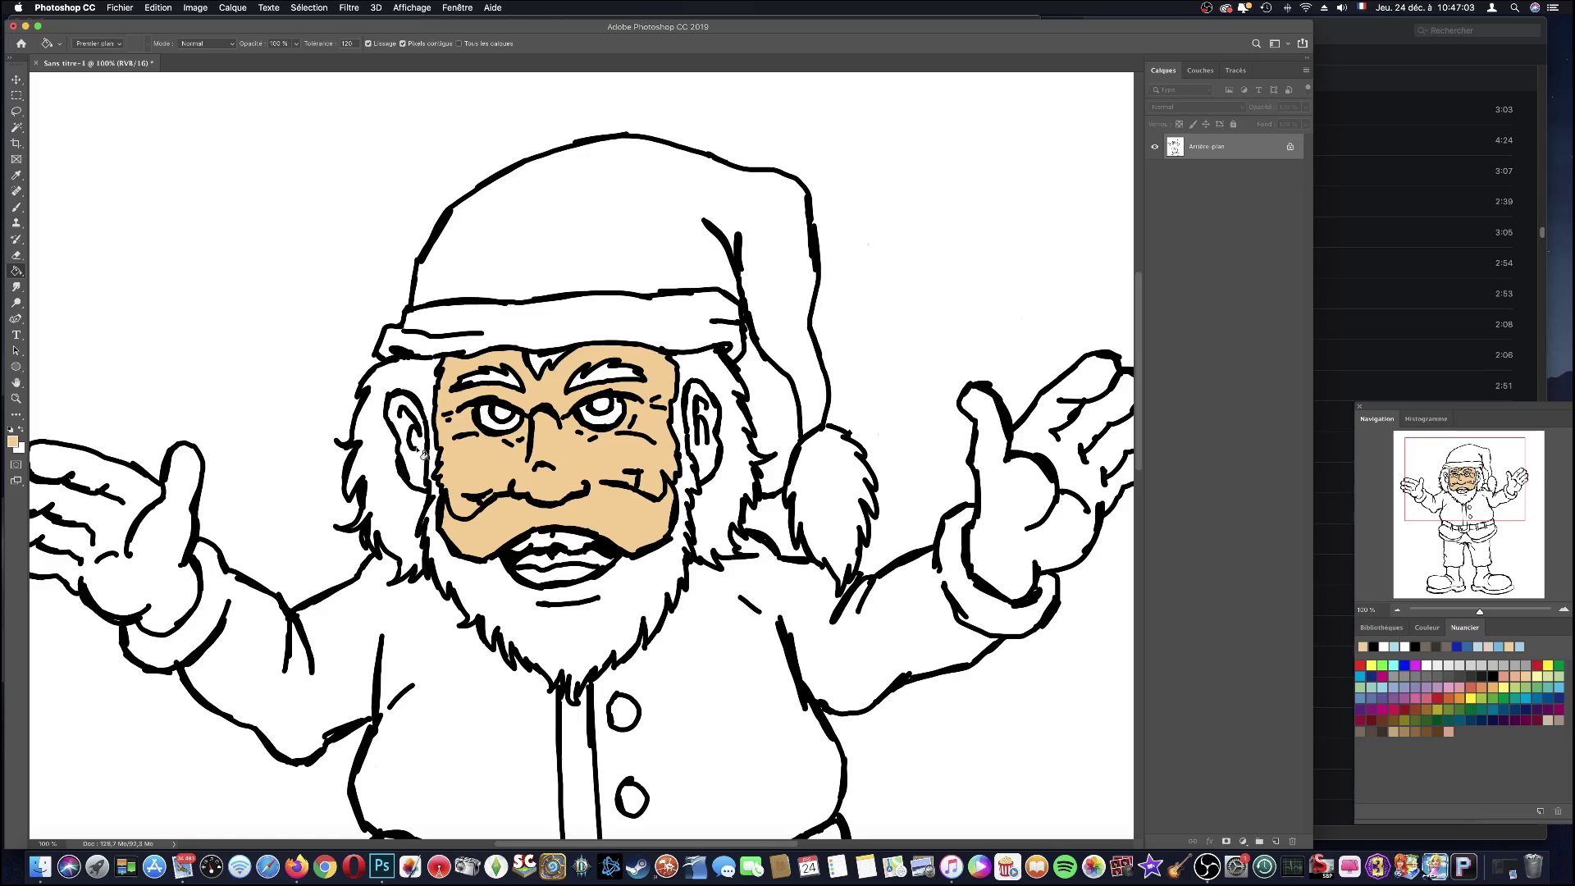
key("ctrl+z")
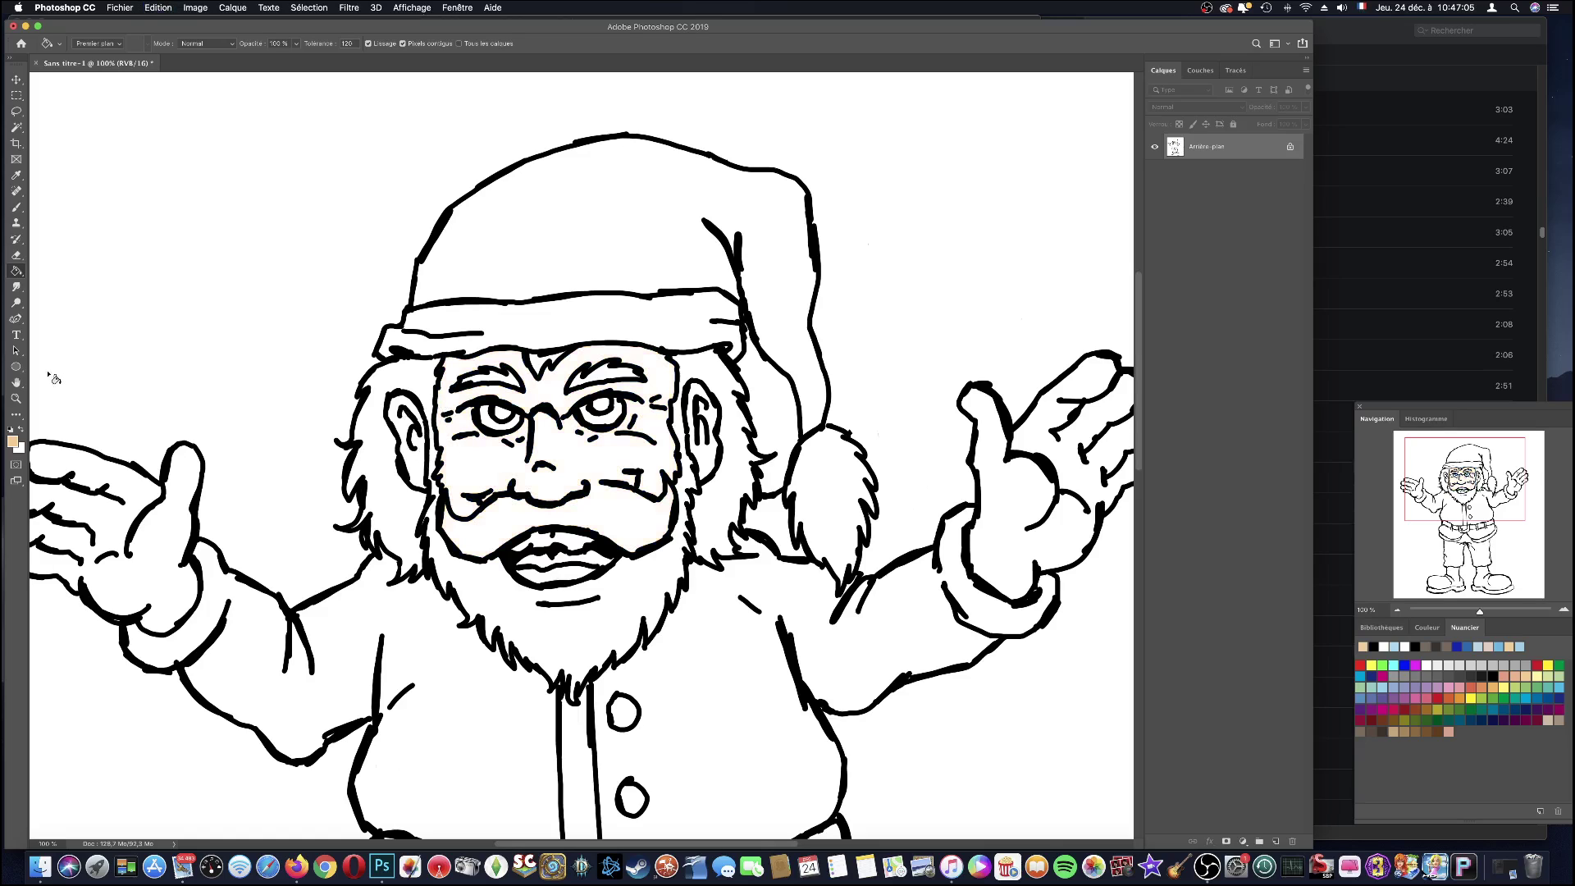
left_click(15, 207)
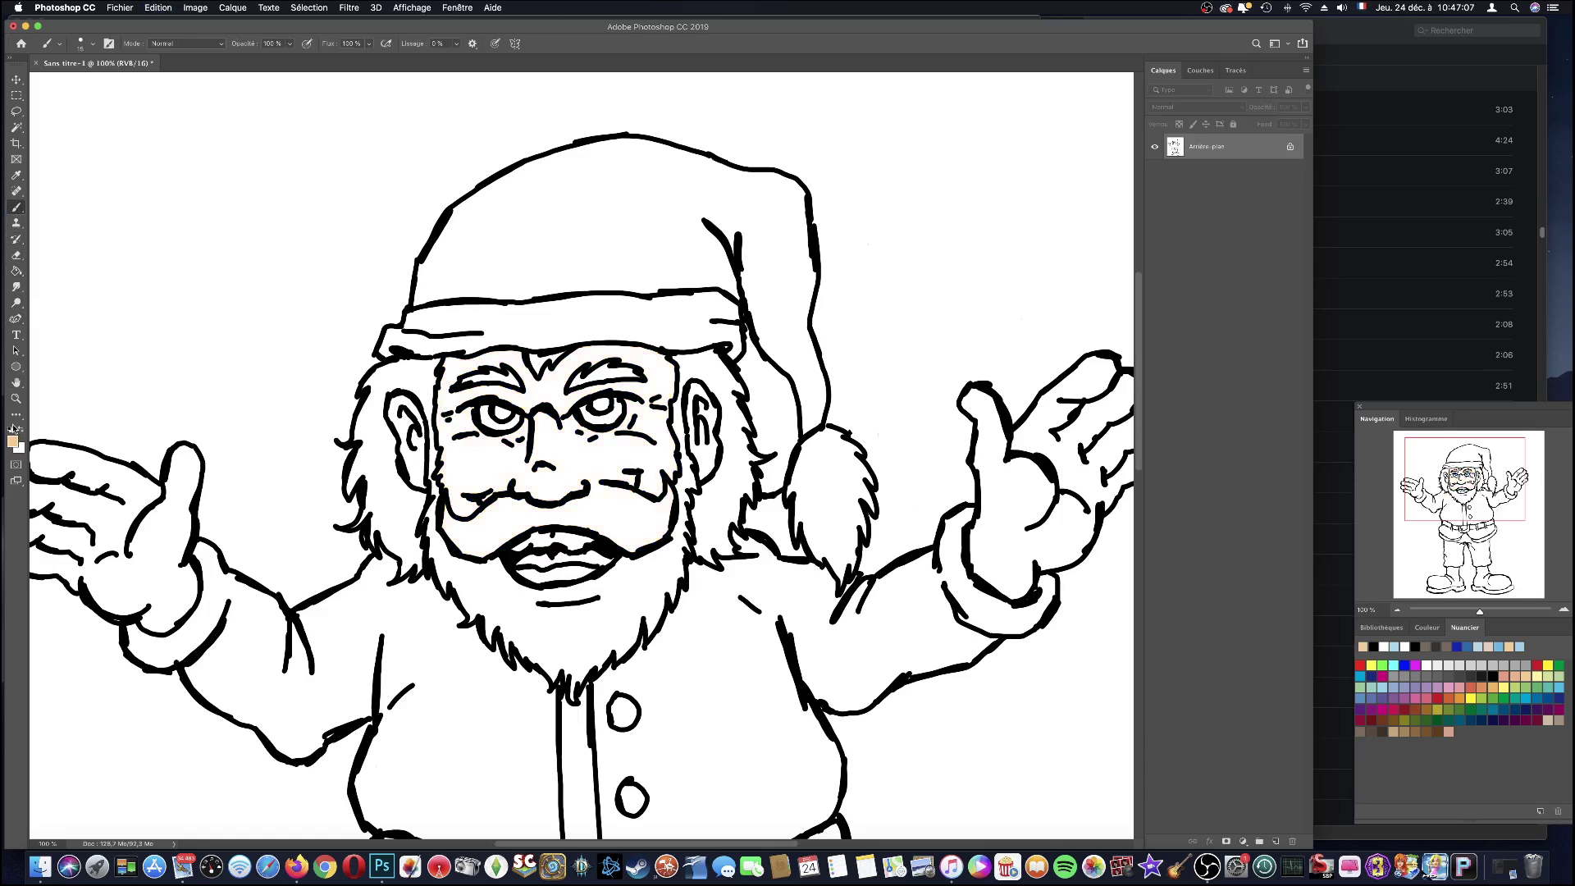
left_click(12, 428)
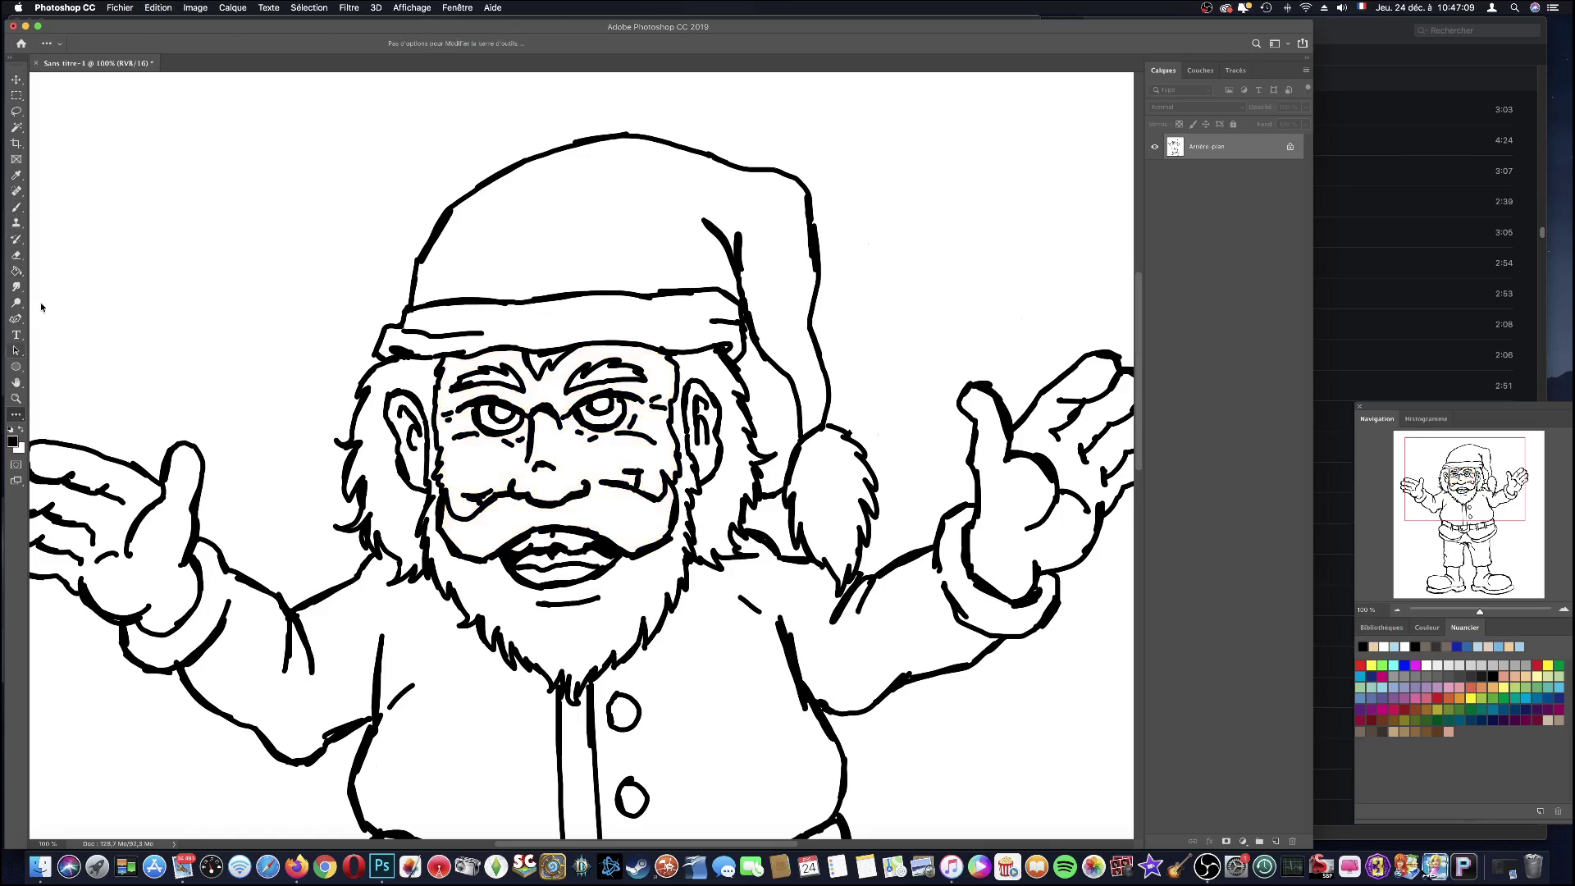
key("b")
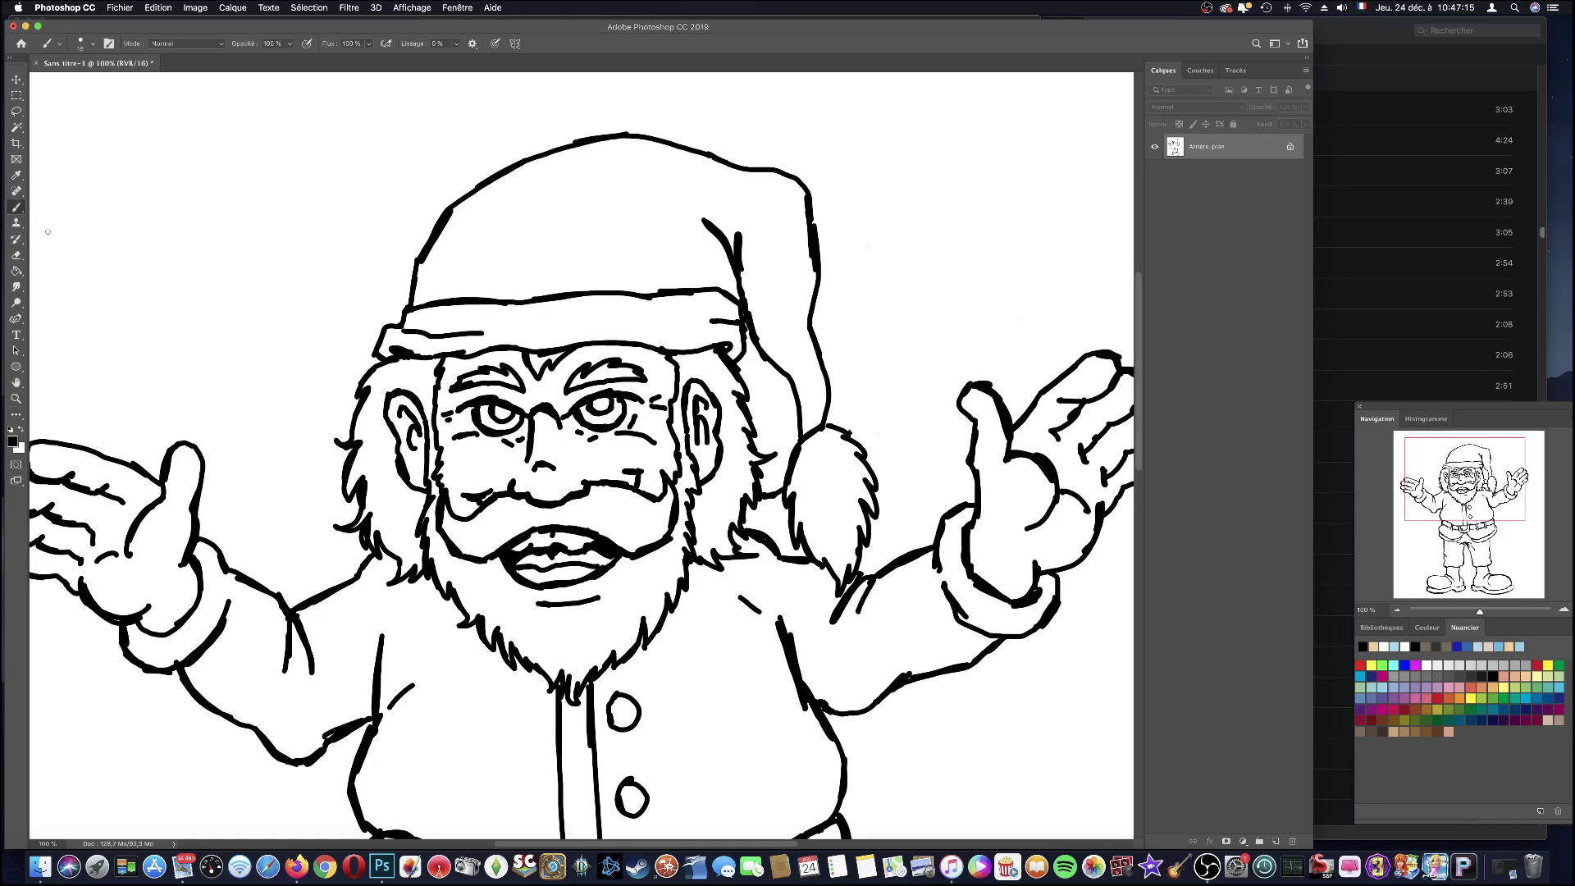
- Bucket-fill the face, left ear and right ear with light tan
left_click(1523, 676)
left_click(16, 271)
left_click(495, 465)
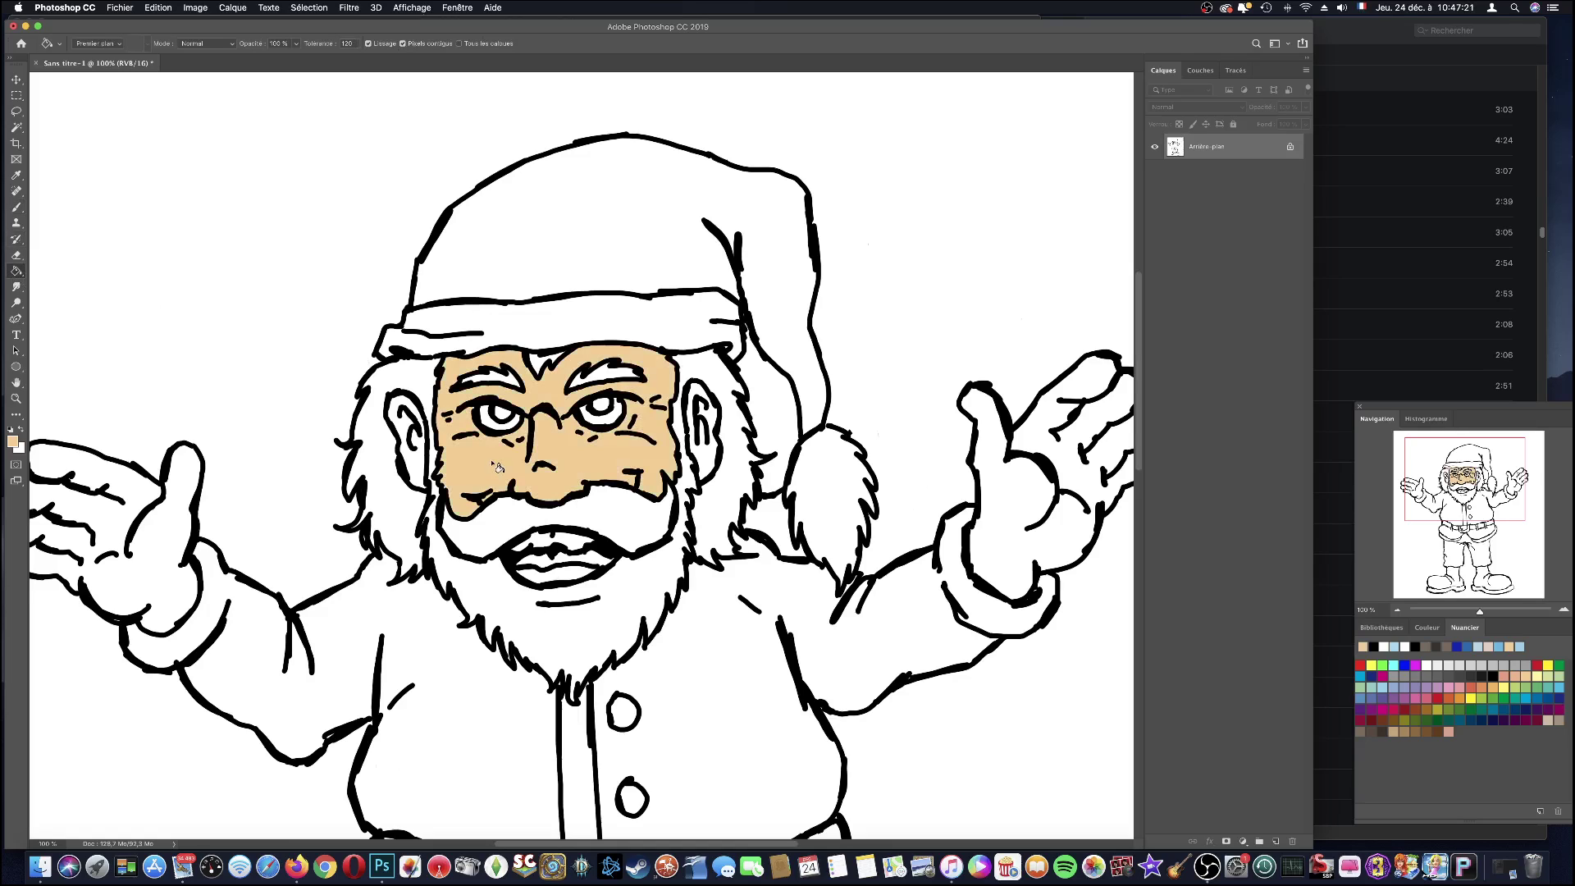
left_click(421, 460)
left_click(707, 458)
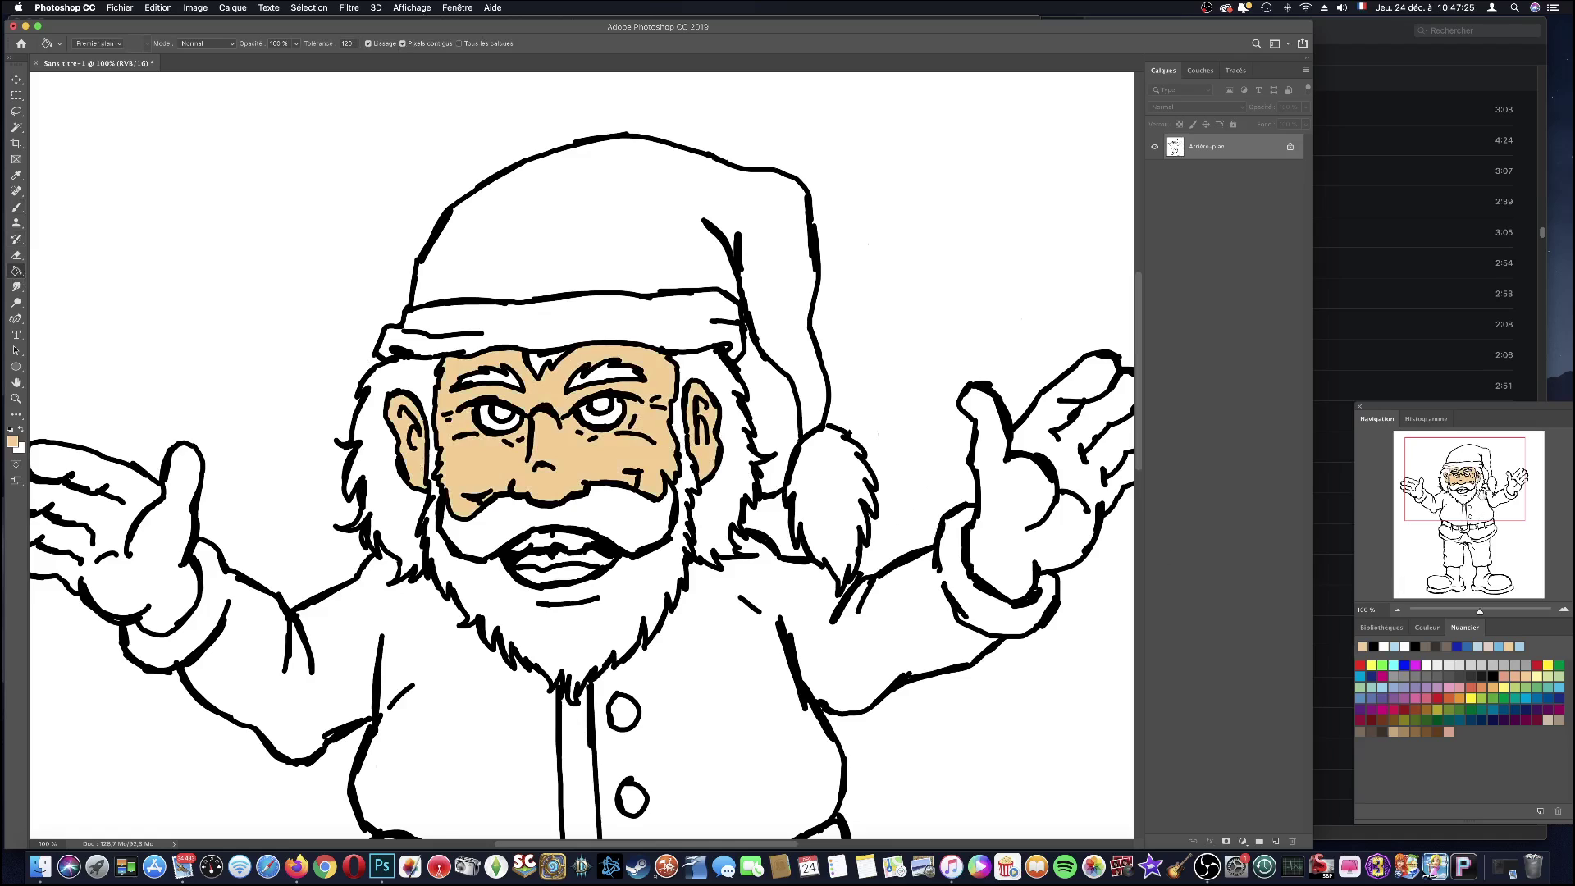
left_click_drag(1404, 470, 1419, 484)
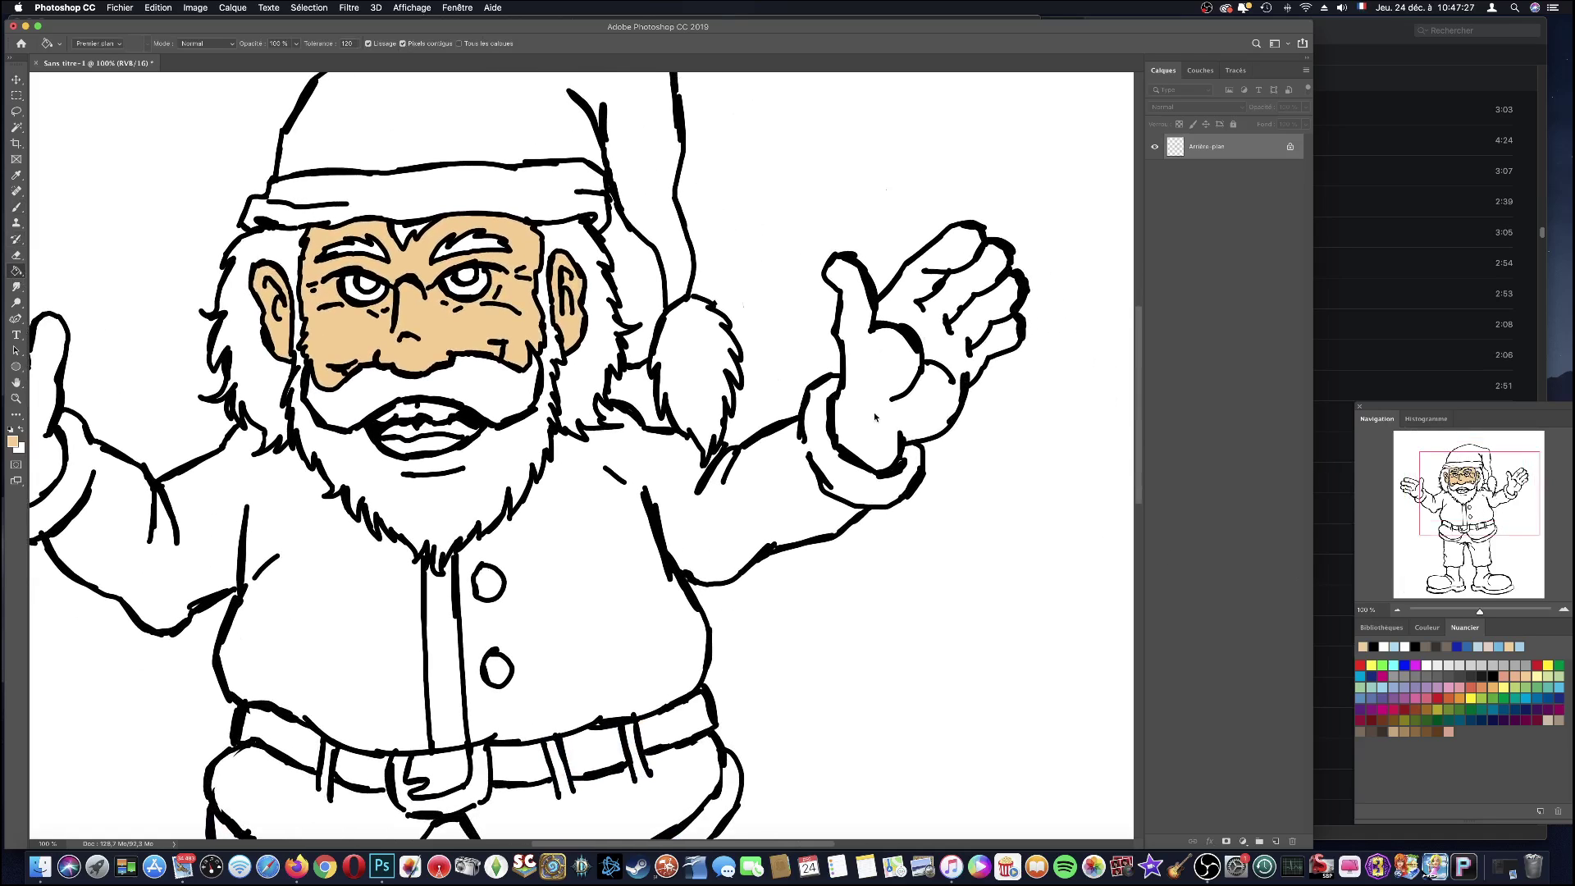
- Fill both hands tan, then the hat and both jacket halves red
left_click(875, 418)
scroll(574, 394, "left", 5)
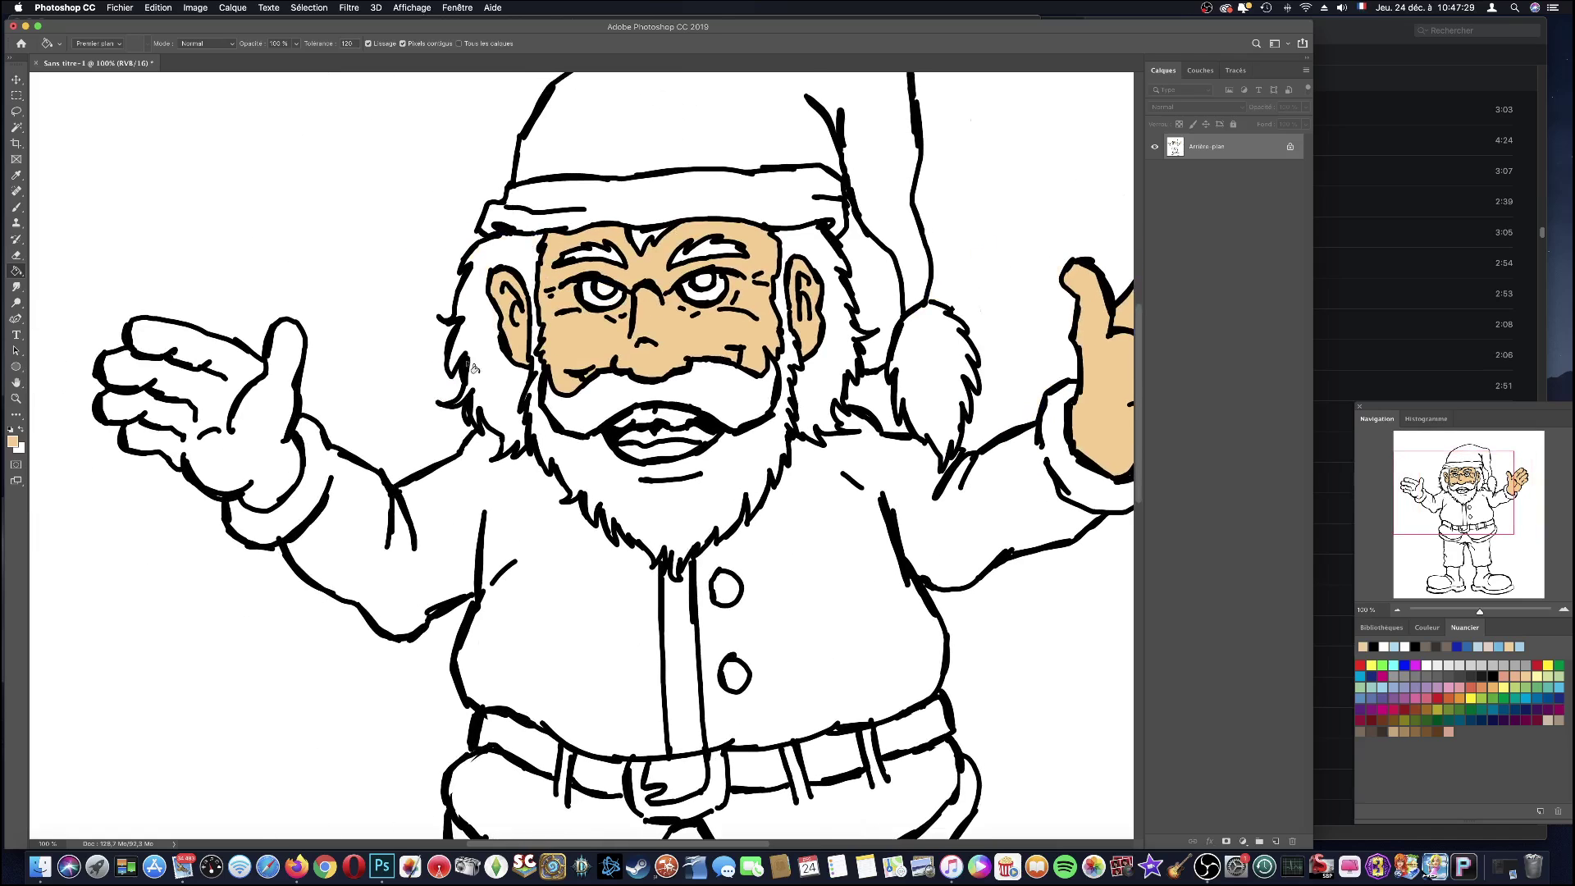
left_click(272, 465)
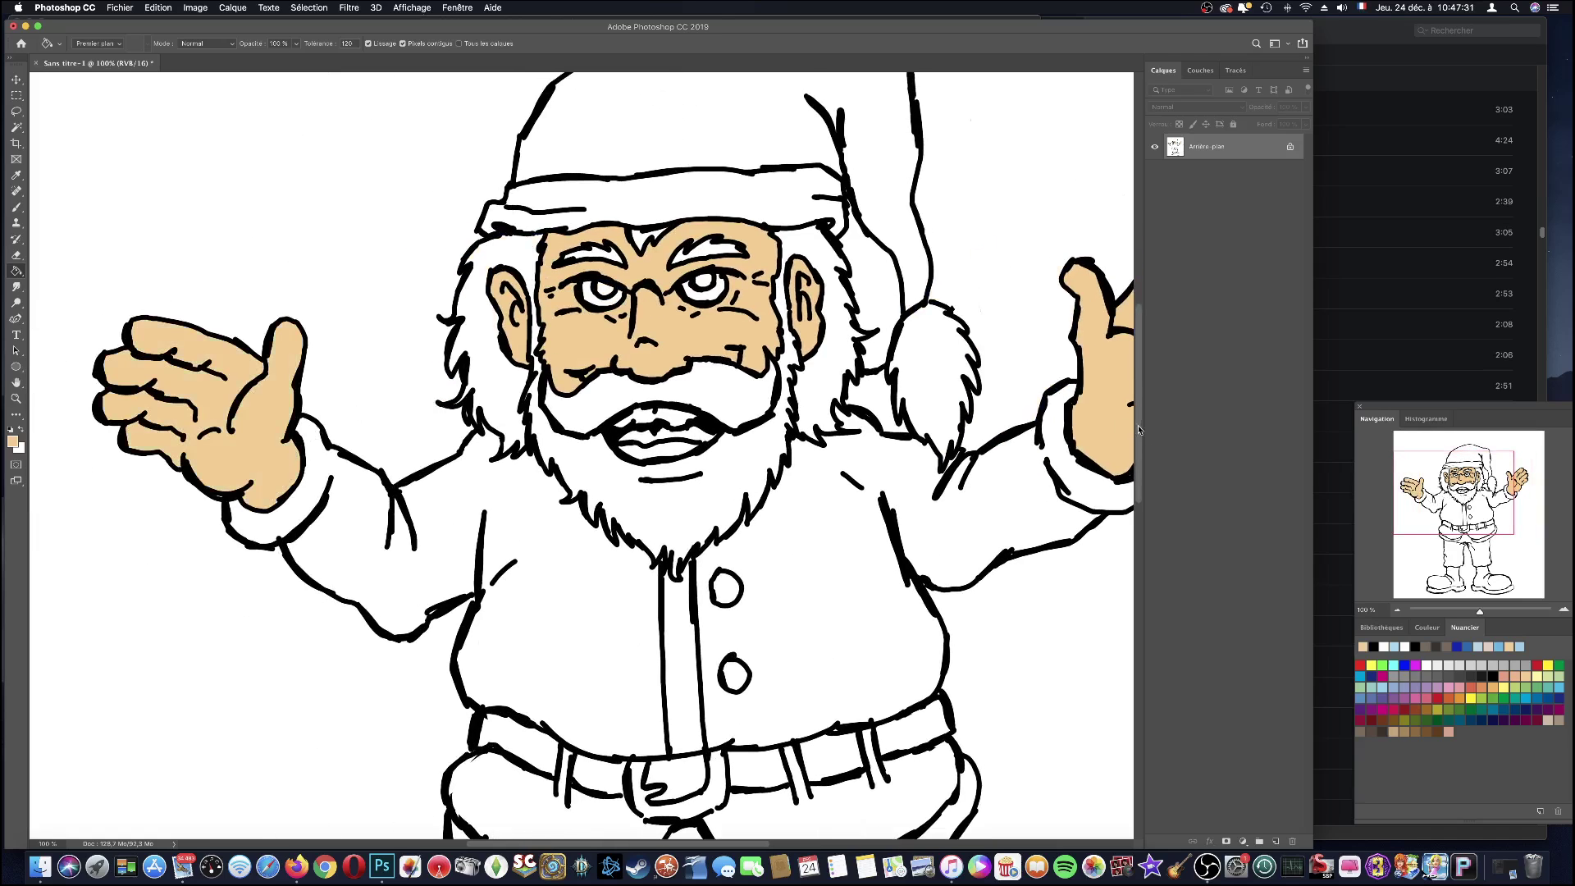
left_click(1537, 664)
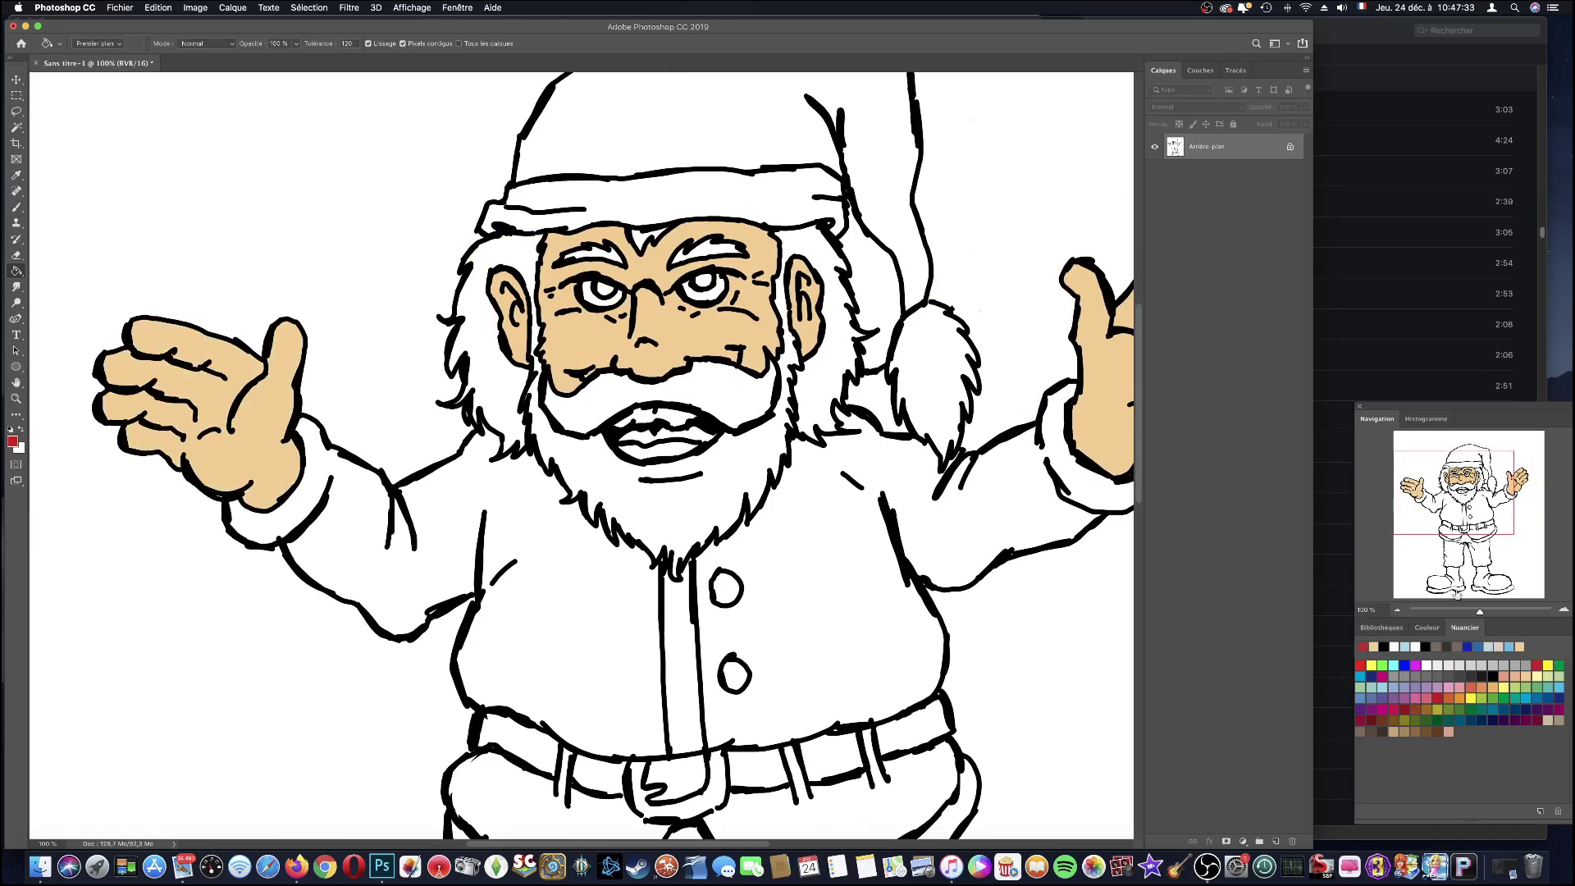
left_click(767, 139)
left_click(813, 603)
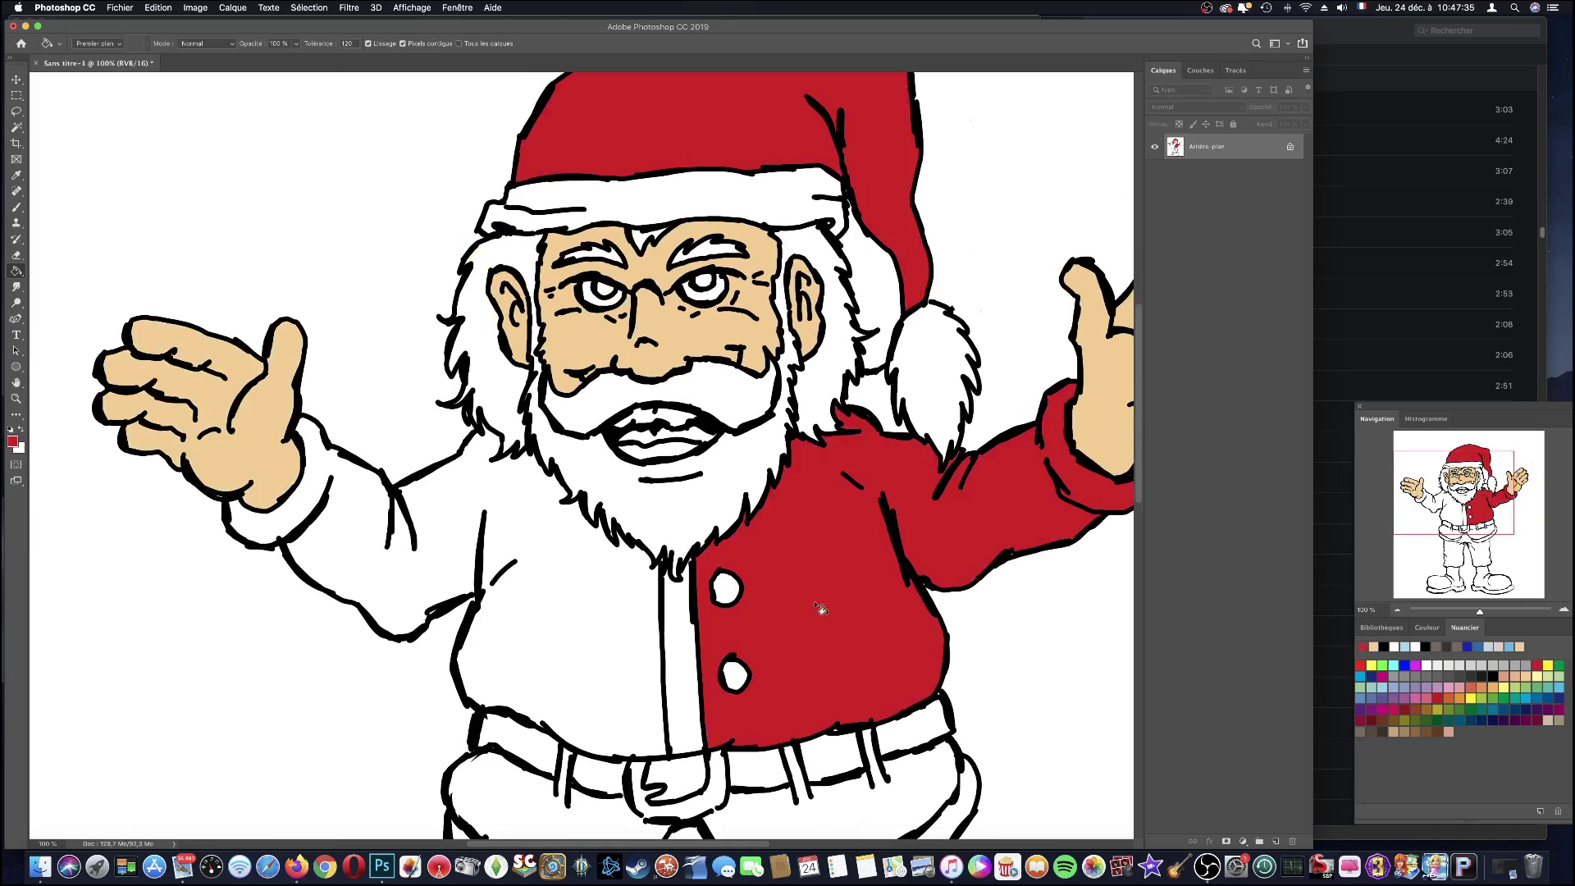
left_click(551, 635)
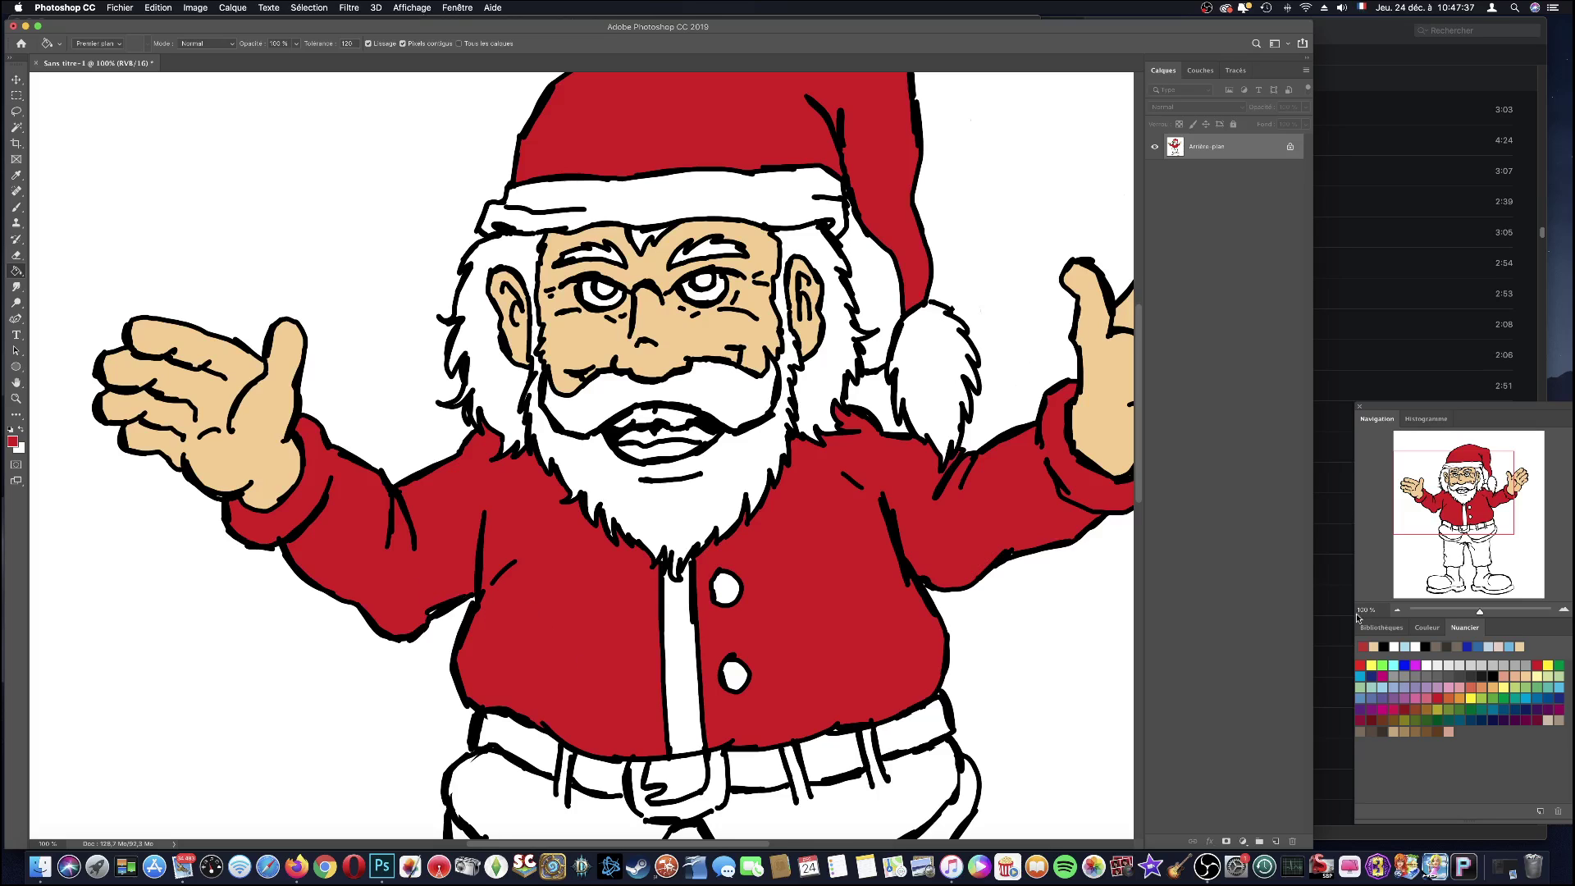
- Fill the lower jacket, the trousers and the gap between the legs red
scroll(909, 590, "down", 5)
scroll(909, 591, "down", 1)
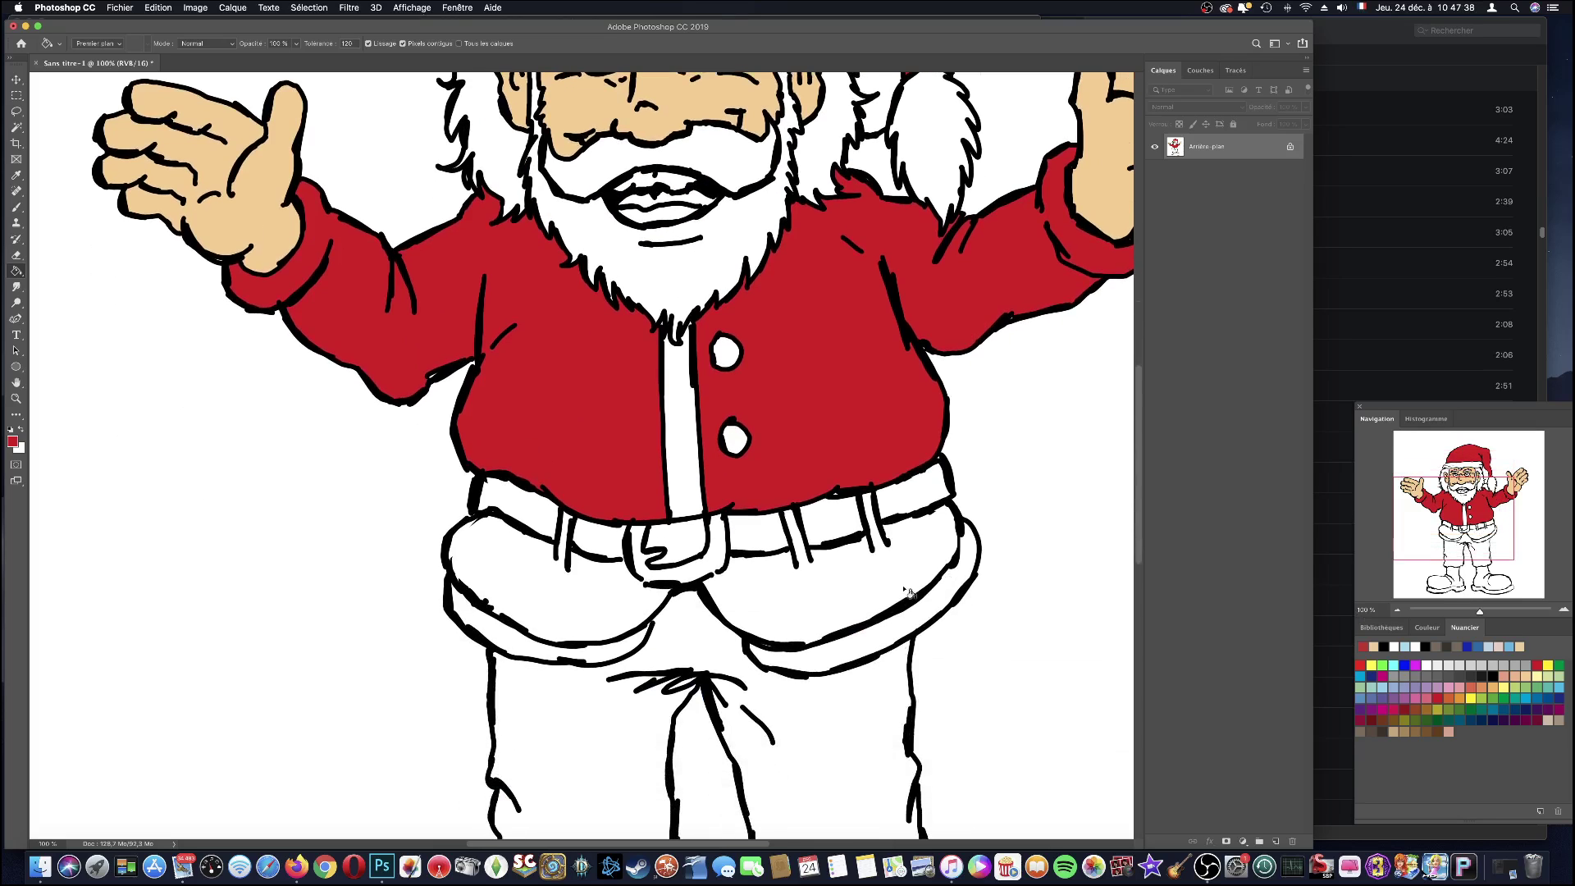
left_click(849, 598)
left_click(570, 726)
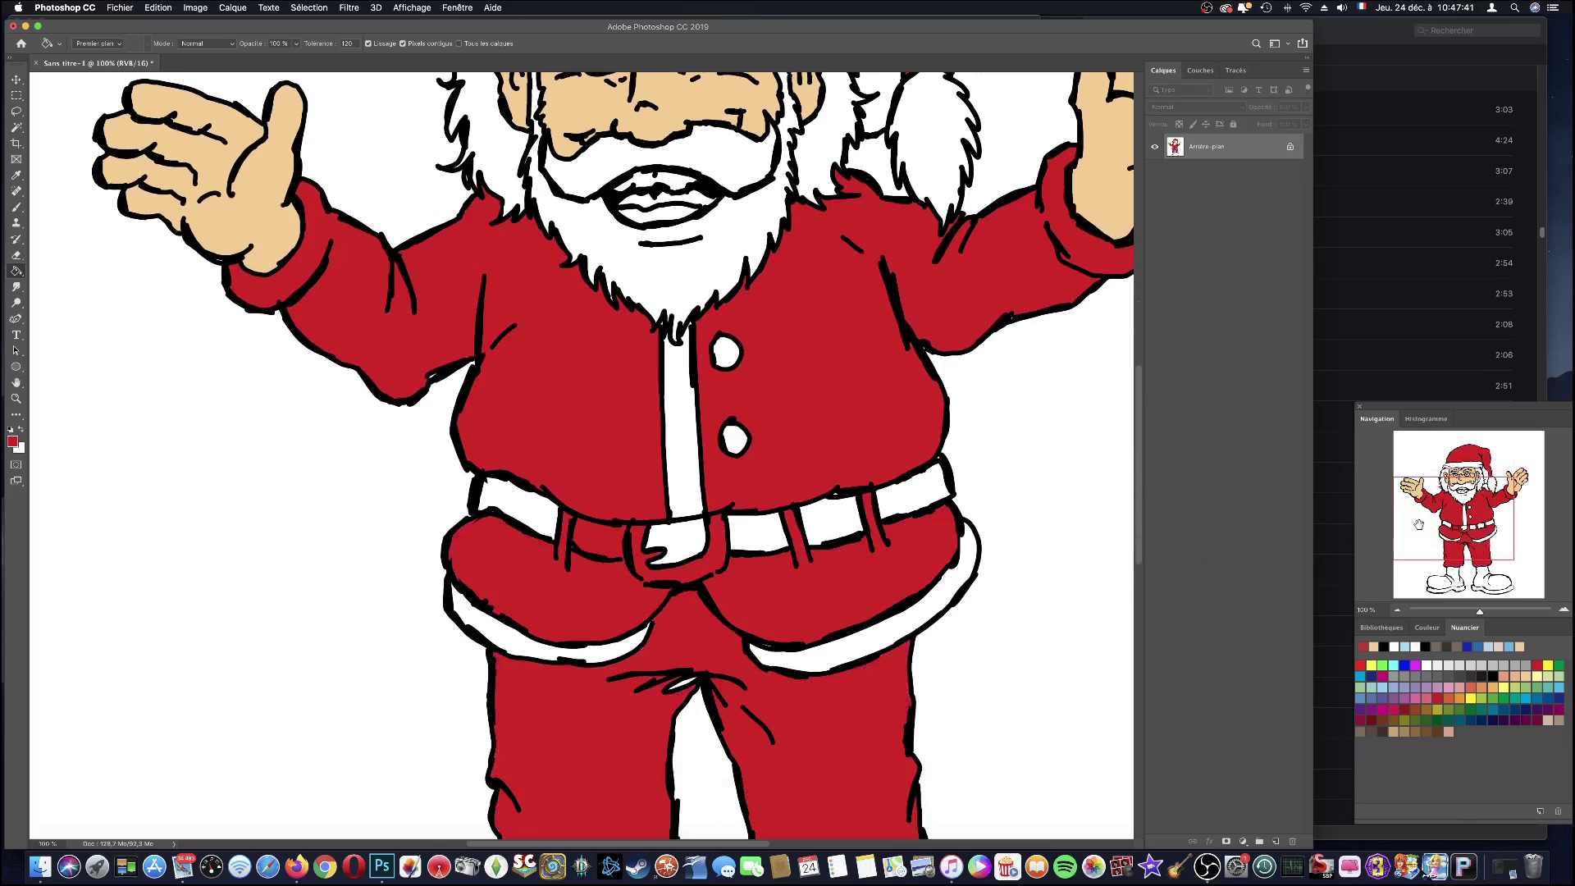
scroll(871, 639, "down", 5)
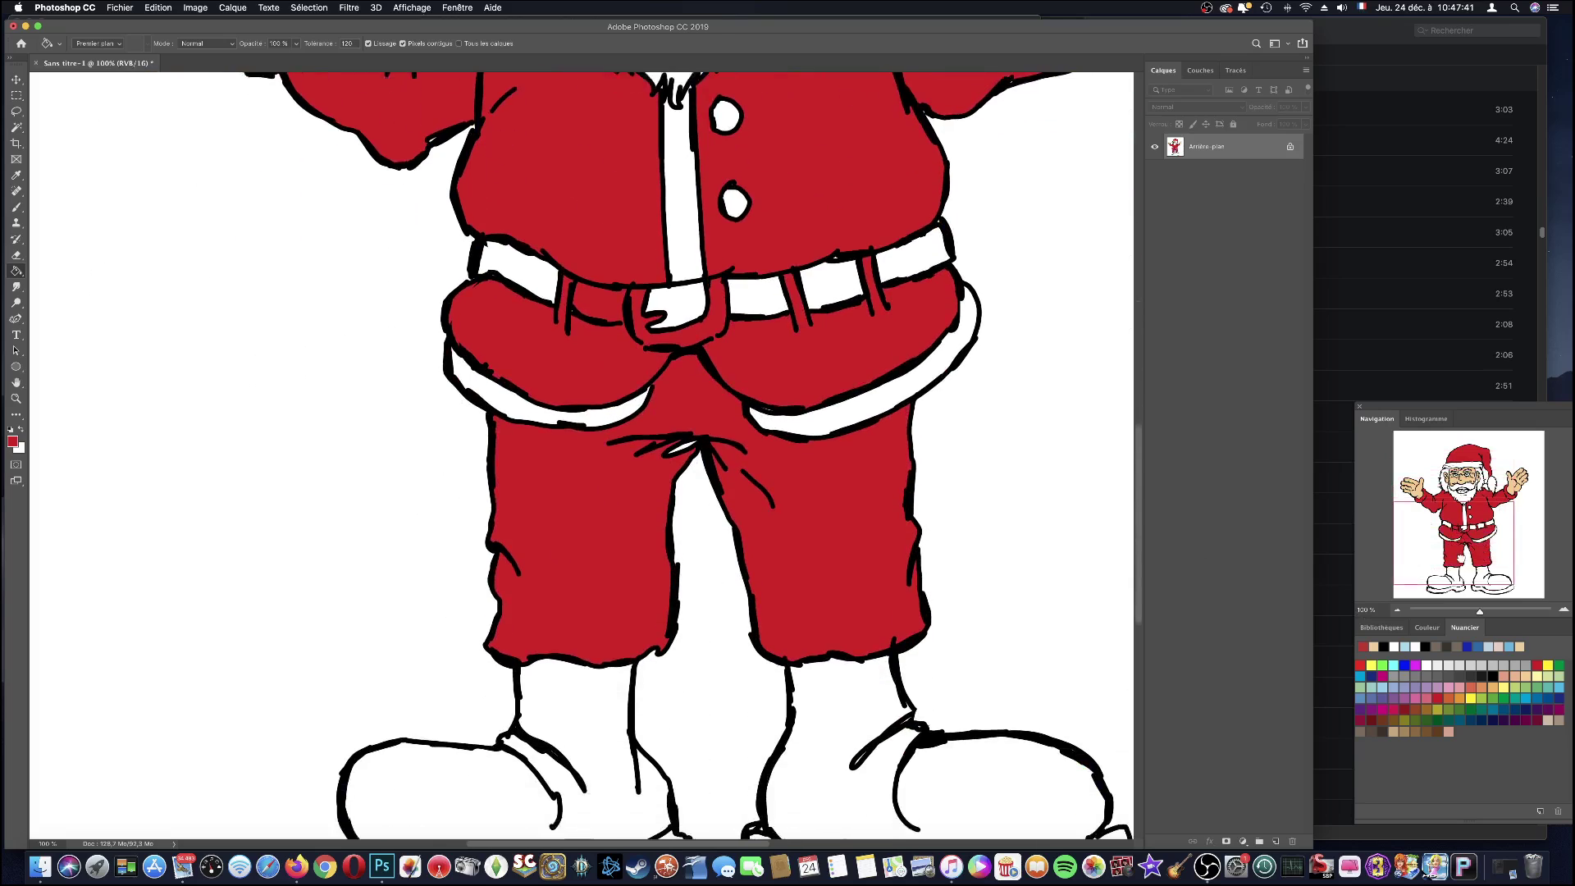
left_click(687, 441)
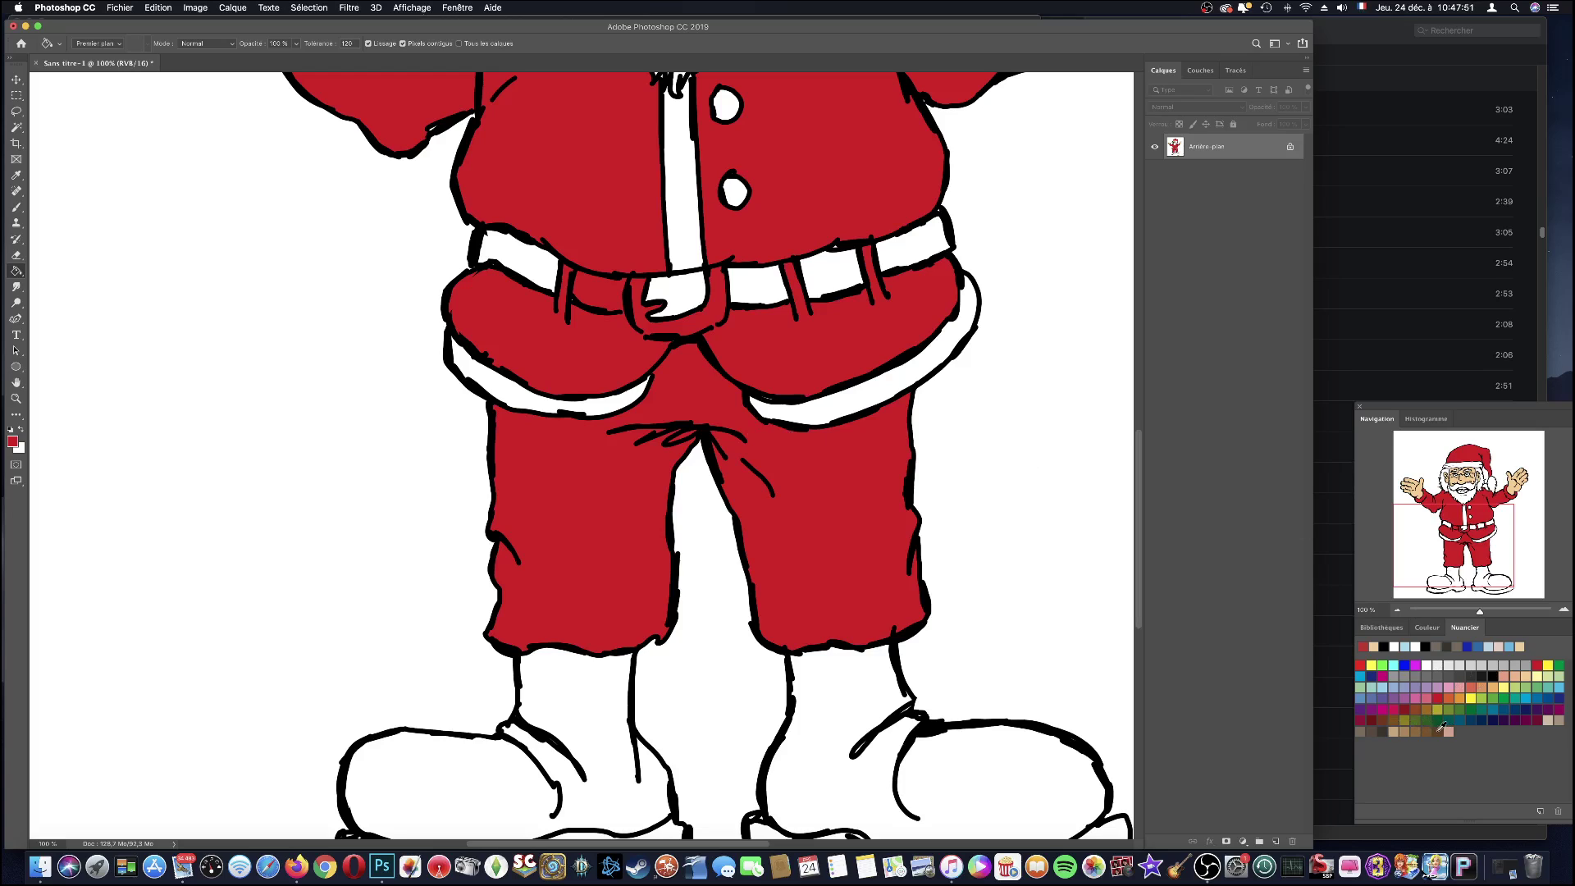
- Fill both boots brown, undoing the fill that turned the outlines brown
left_click(1441, 727)
left_click(849, 715)
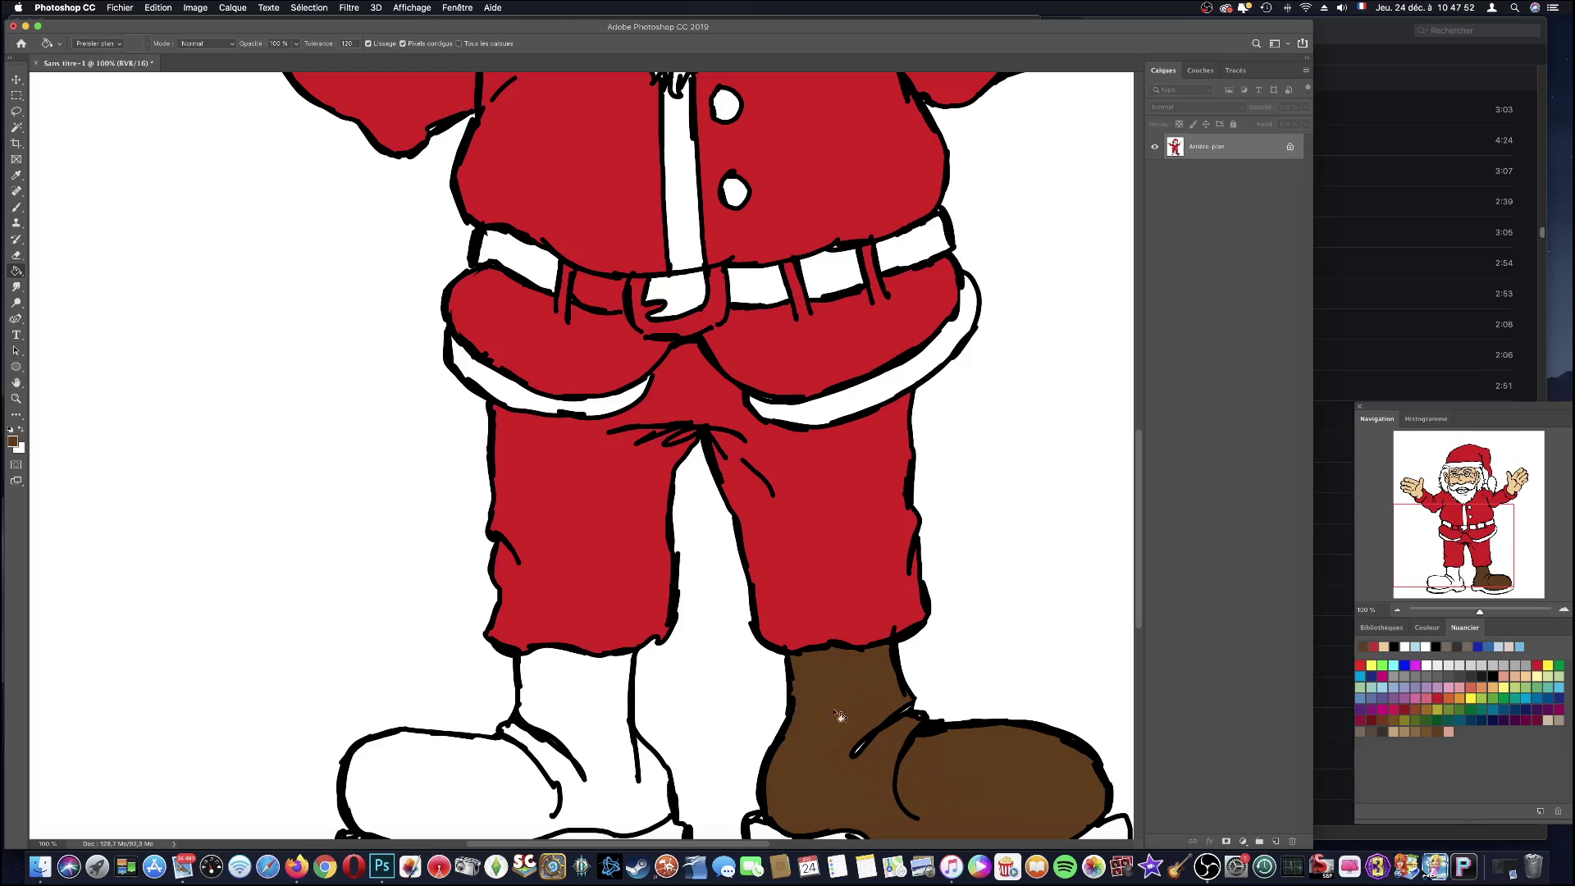
left_click(512, 796)
scroll(871, 633, "down", 3)
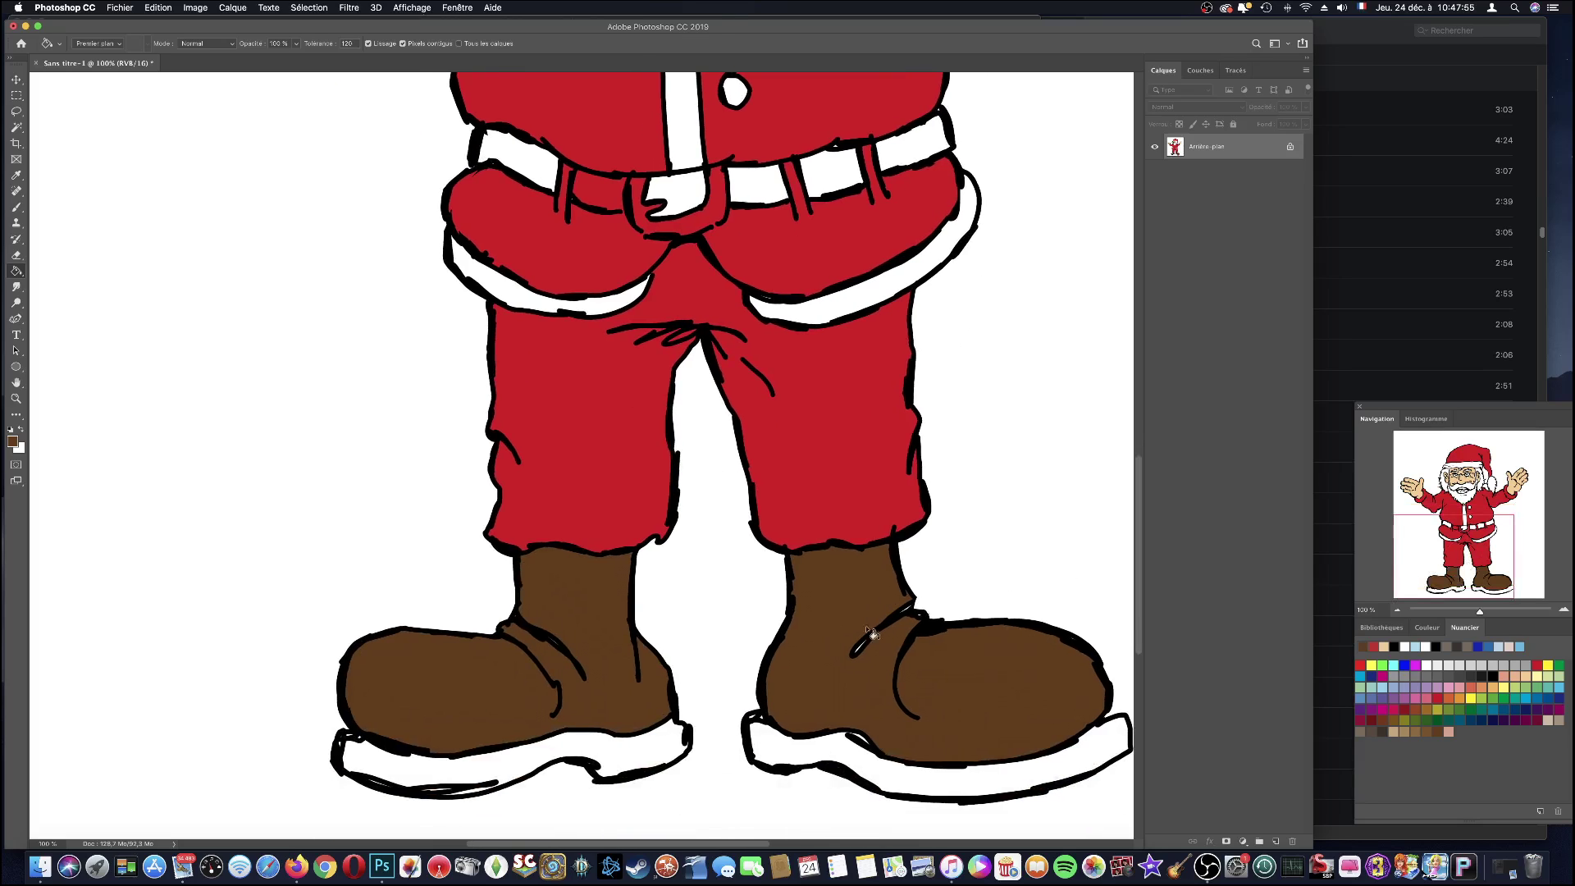
left_click(861, 652)
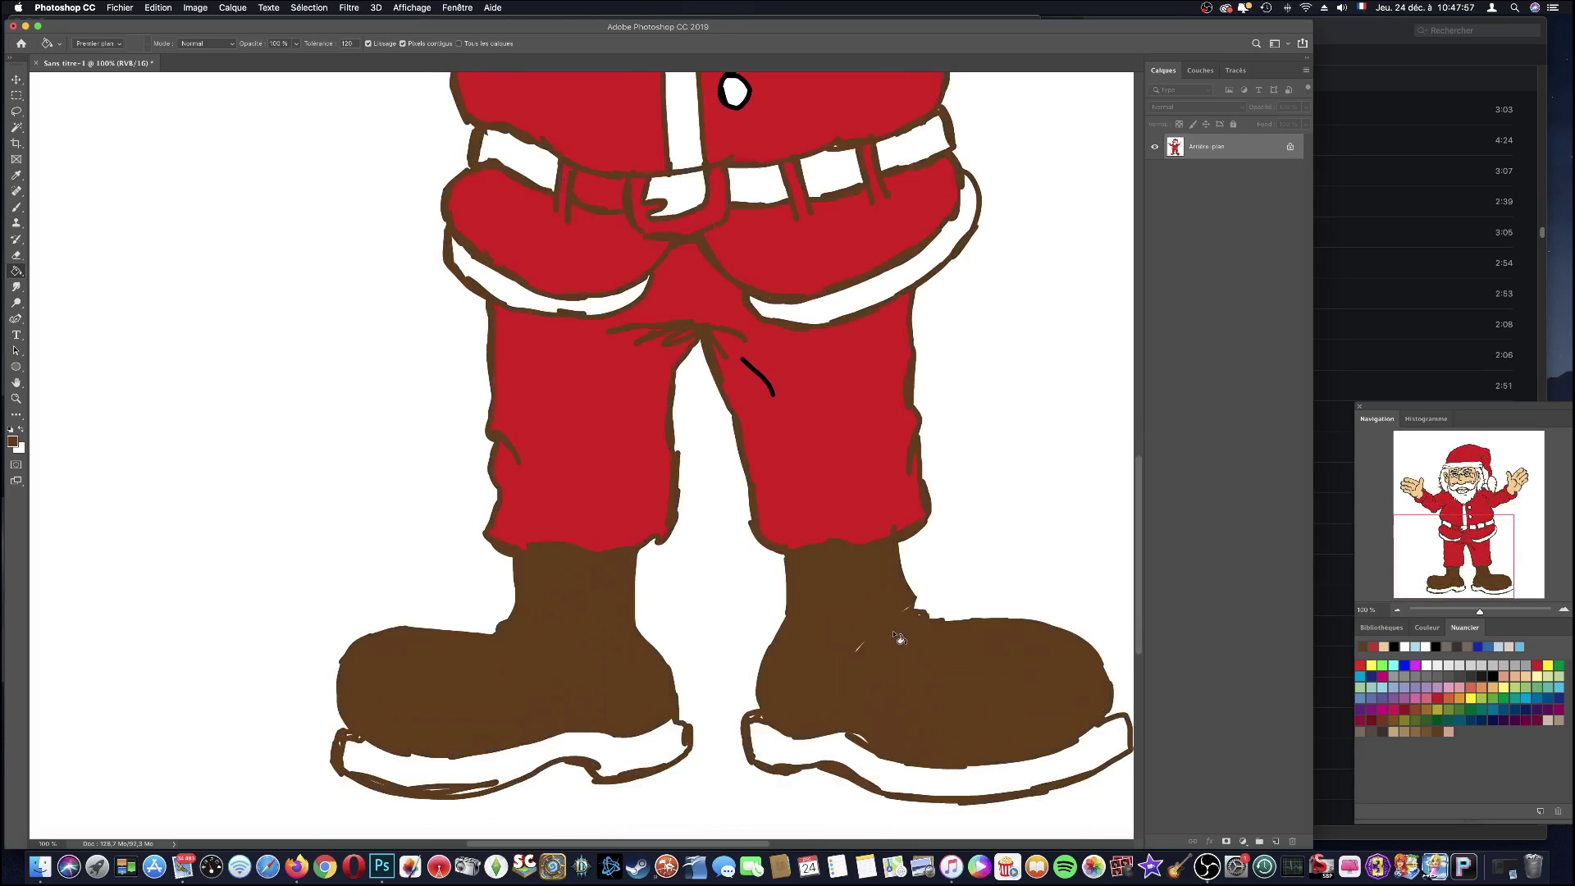
key("super+z")
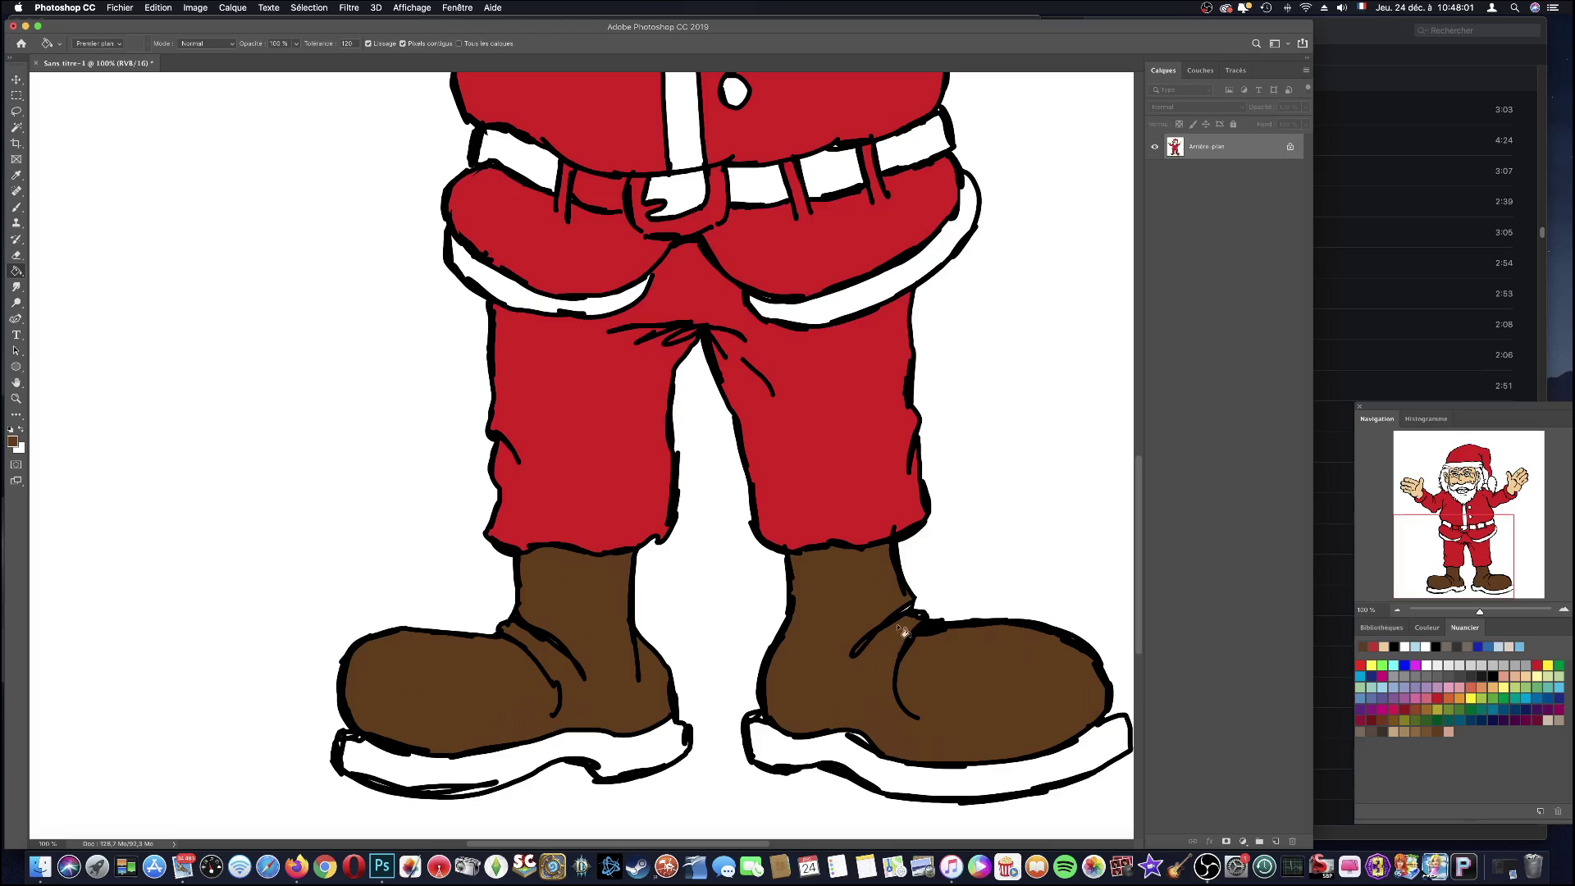
- Fill both boot soles with a dark colour
left_click(1384, 731)
left_click(1069, 756)
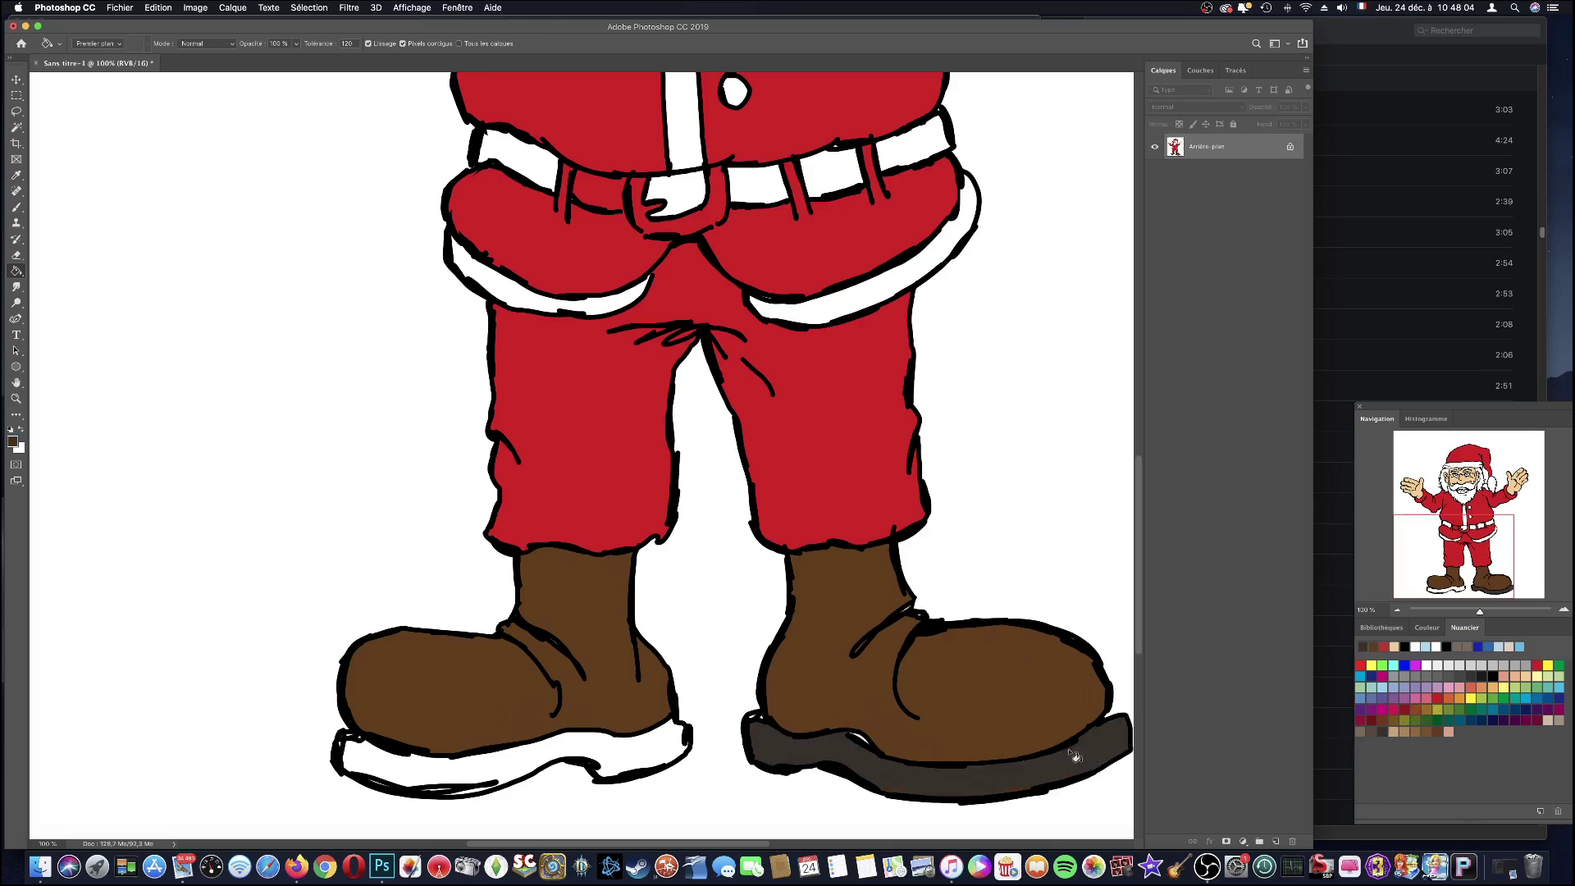
left_click(574, 748)
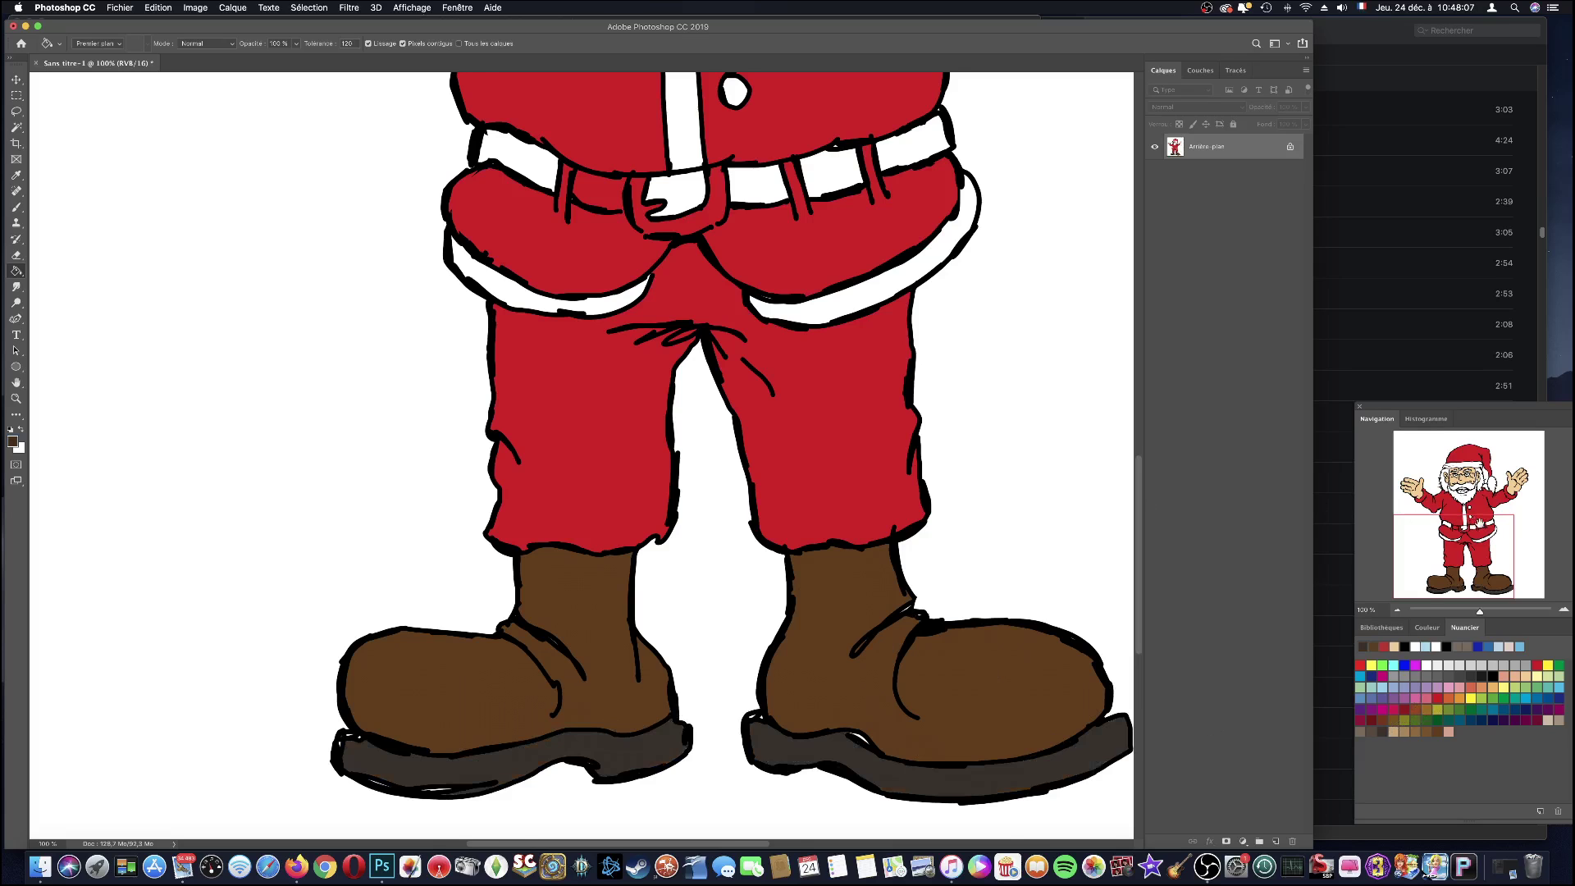
left_click_drag(1479, 522, 1479, 488)
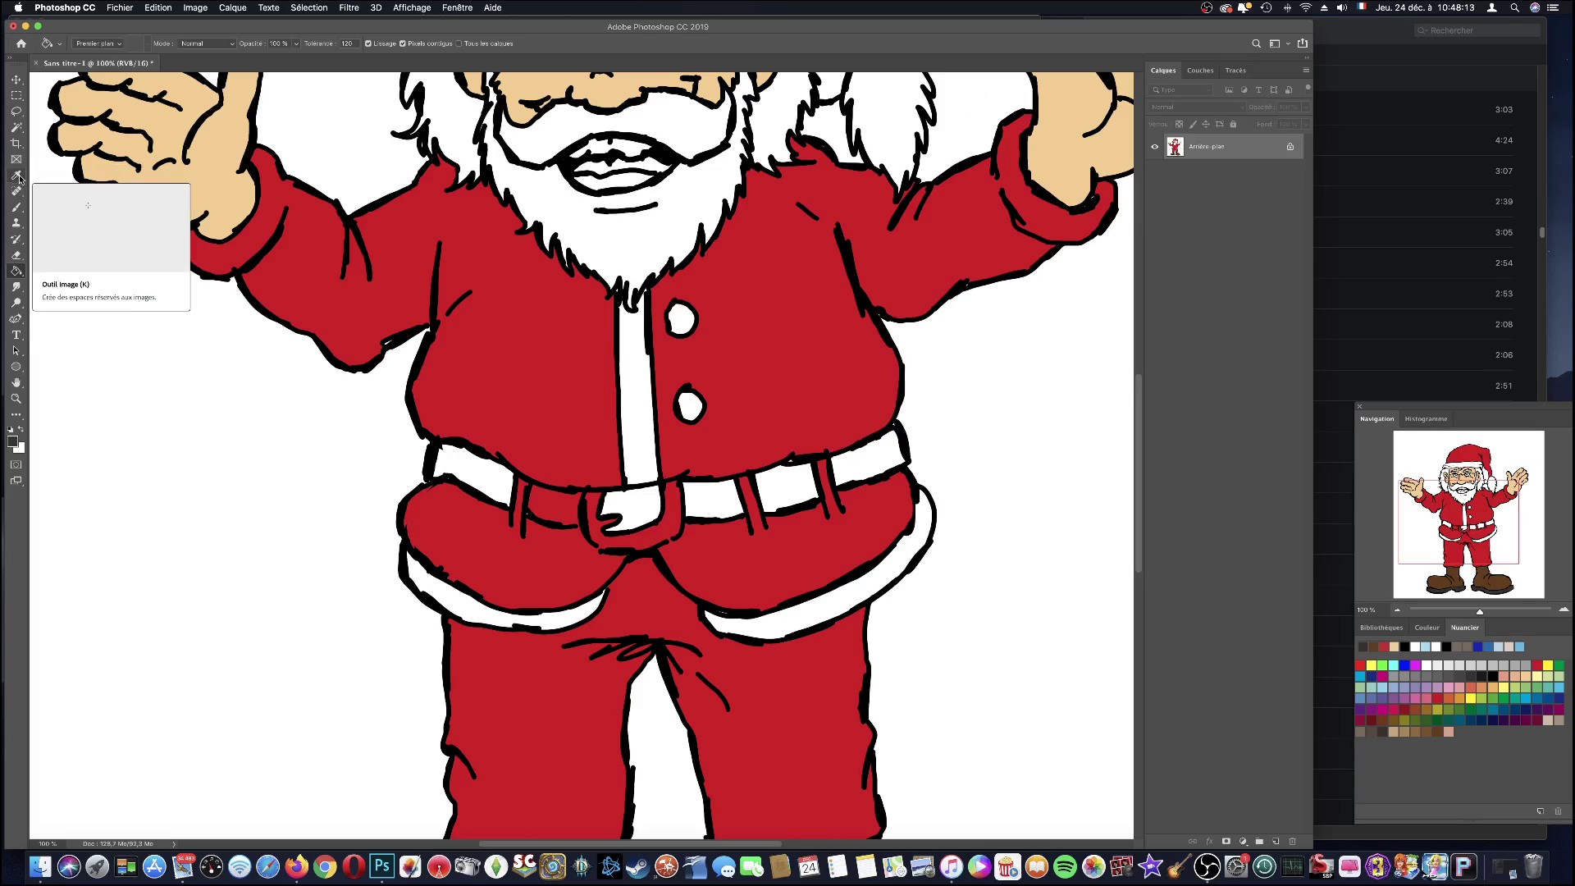
- Reset the colours and fill the belt buckle yellow with the Paint Bucket
left_click(16, 208)
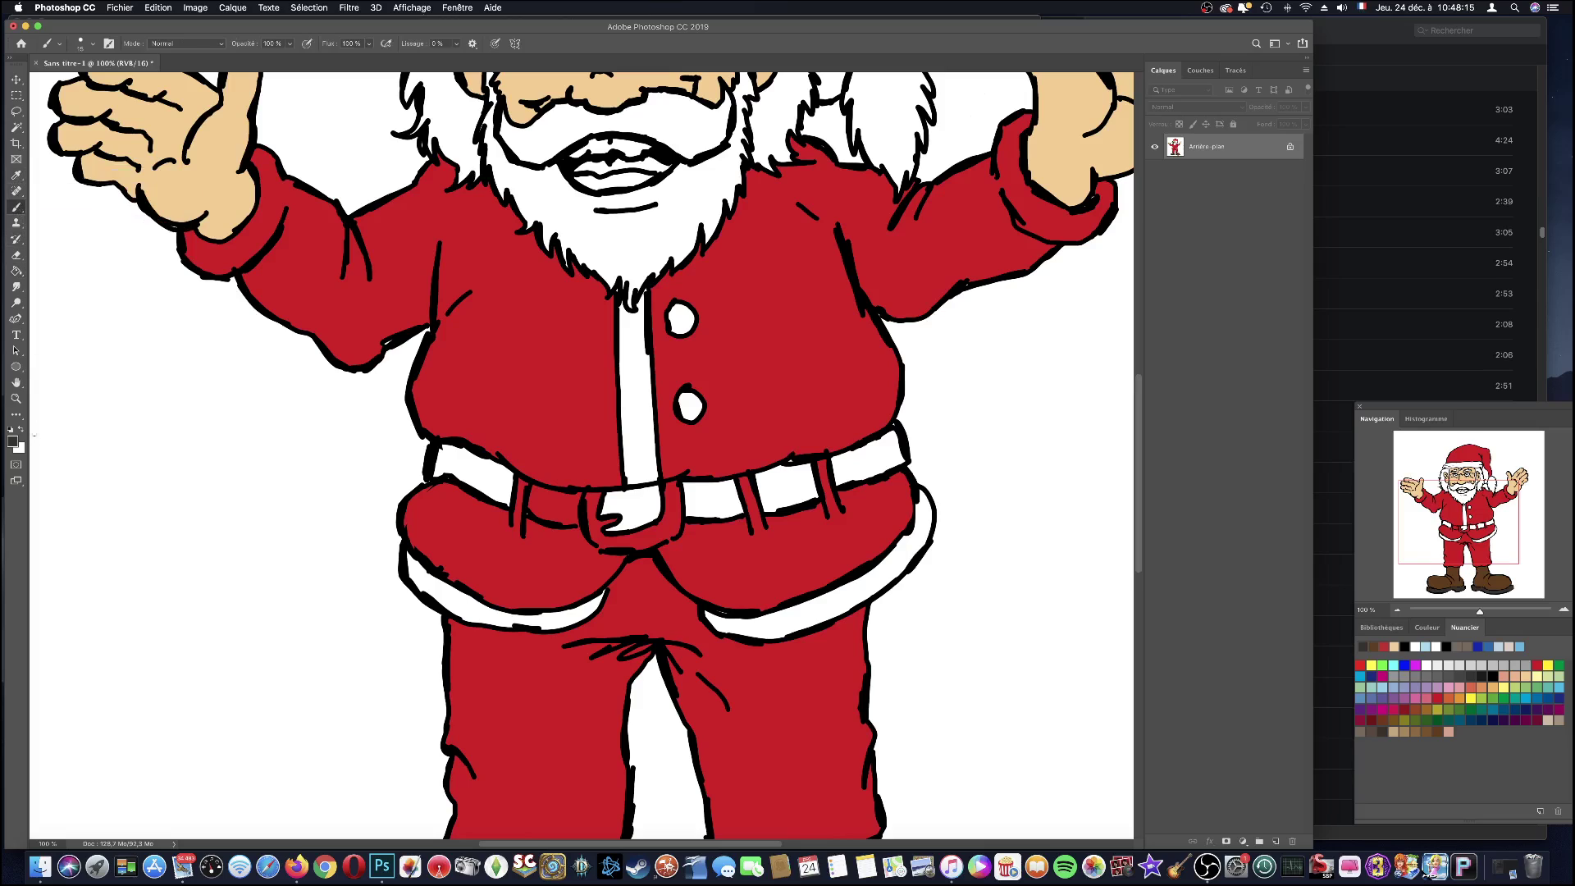
left_click(11, 430)
left_click(1548, 665)
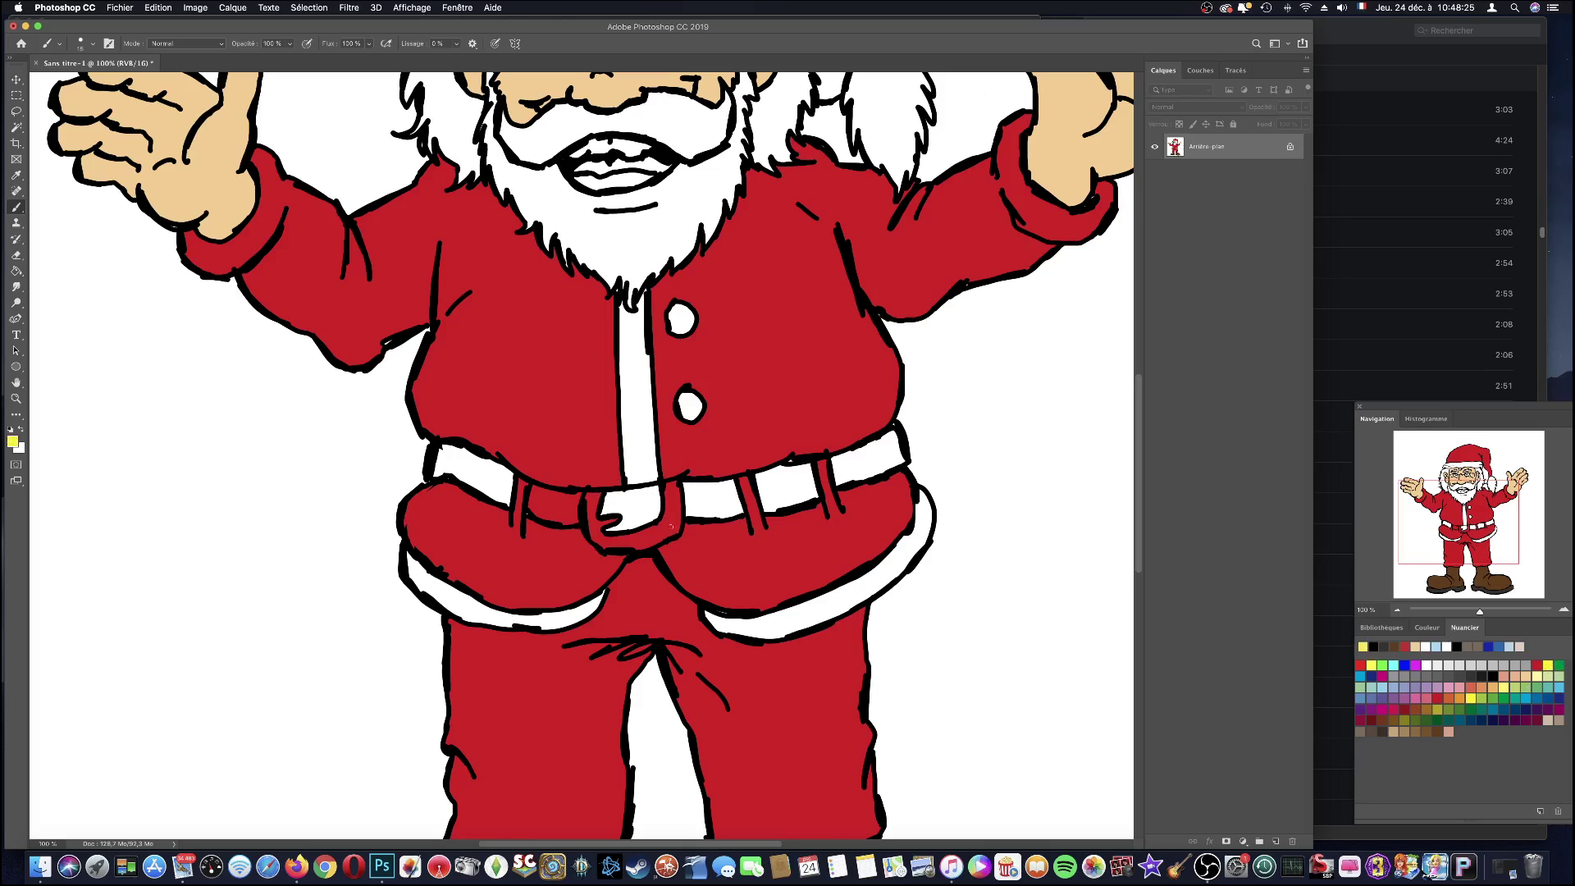
left_click(16, 271)
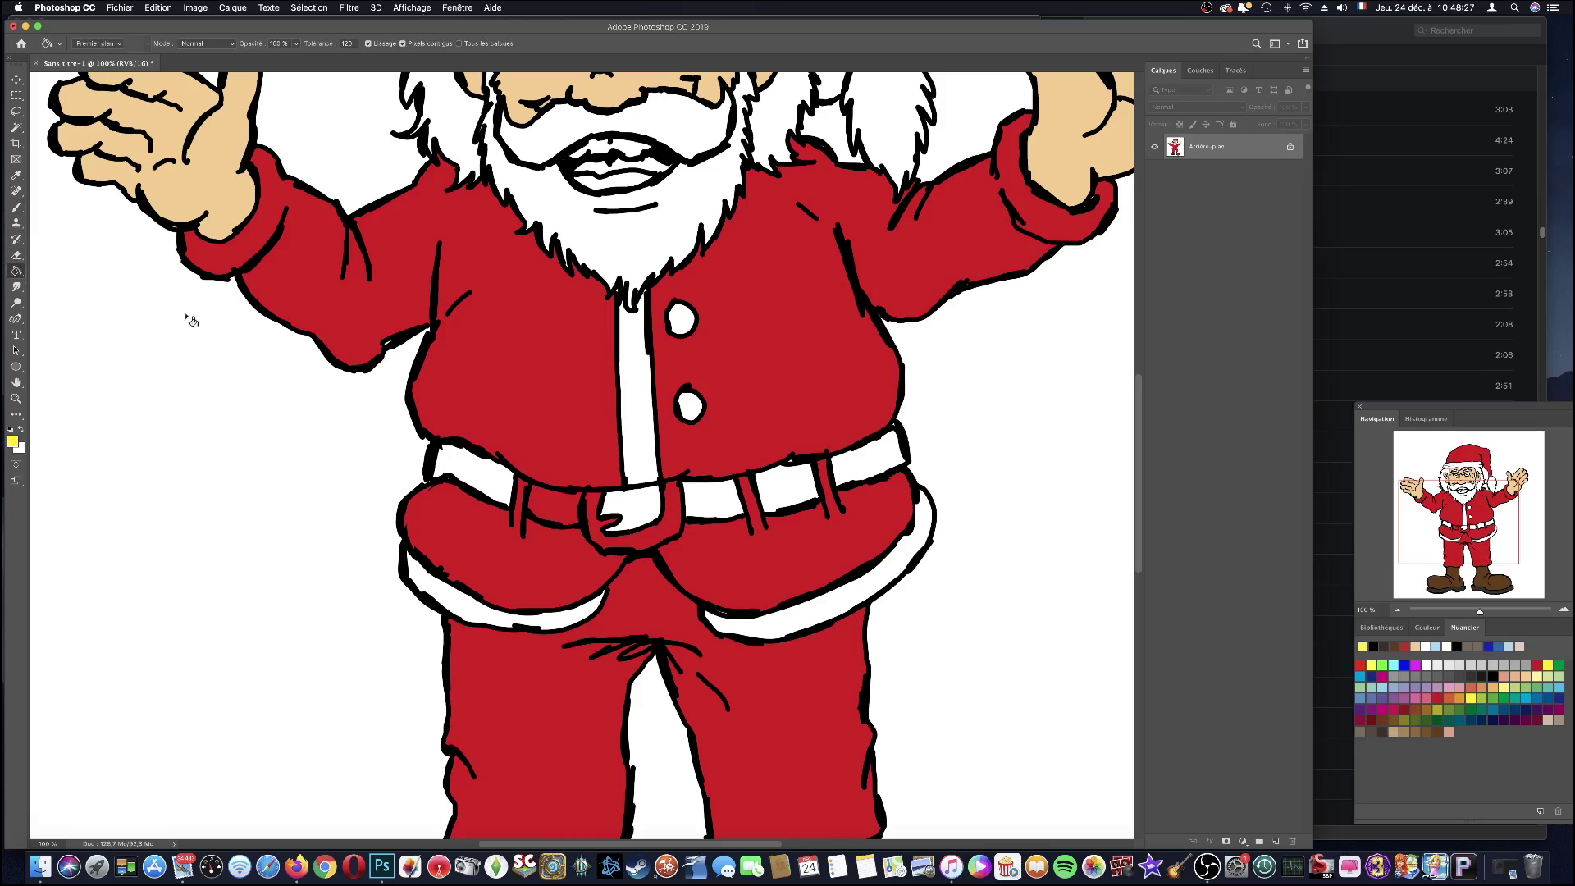
left_click(668, 527)
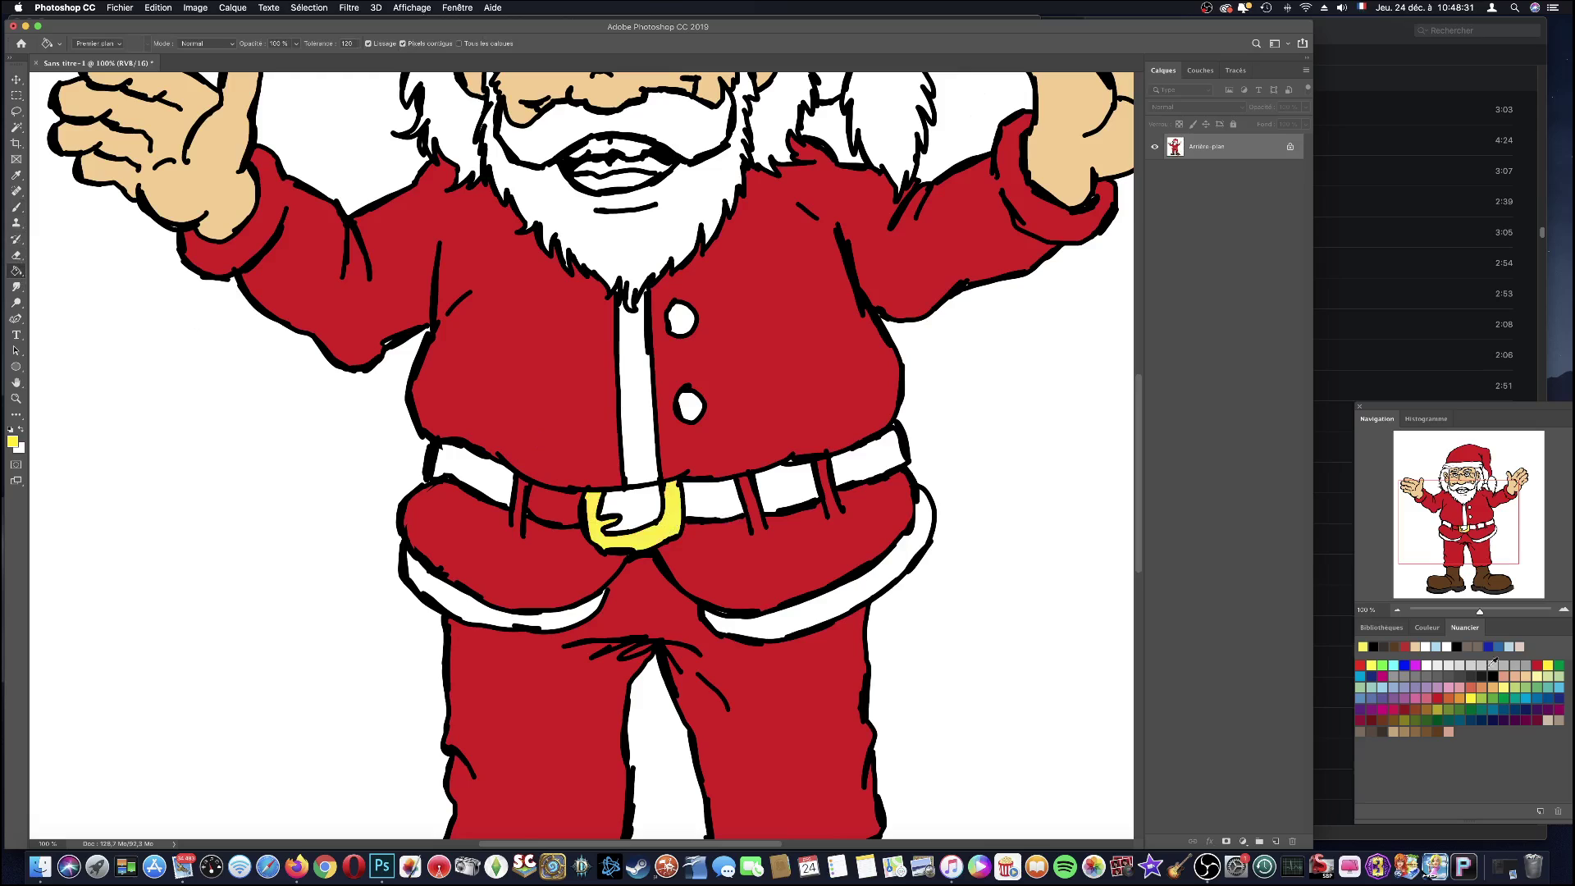
- Fill the six belt sections and the inside of the buckle dark brown
left_click(1384, 731)
left_click(713, 502)
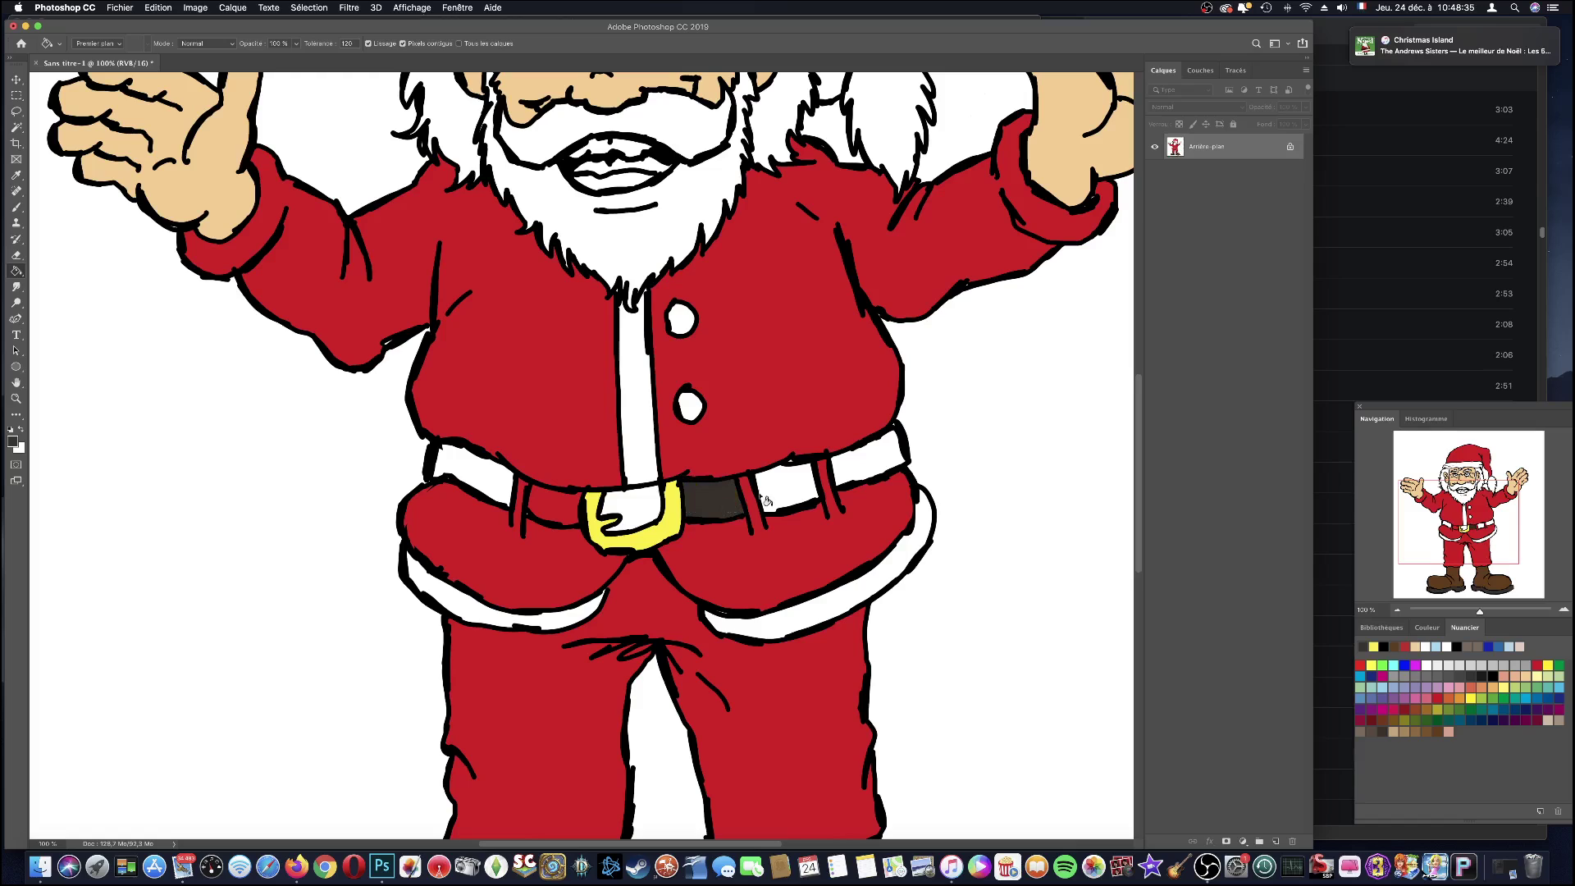
left_click(785, 487)
left_click(851, 465)
left_click(630, 524)
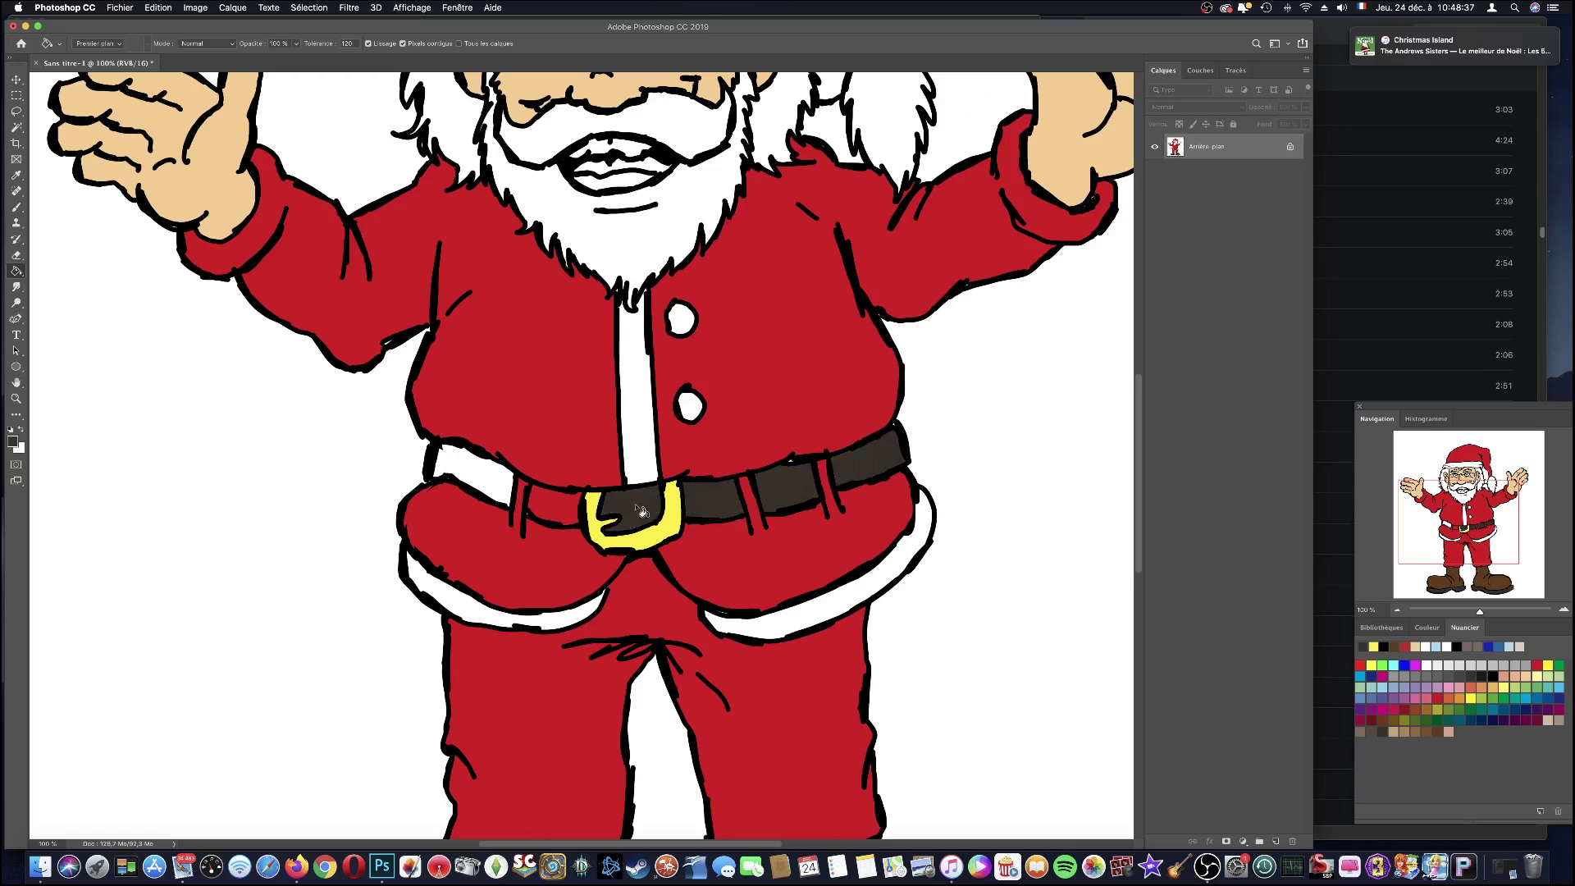
left_click(490, 493)
left_click(559, 508)
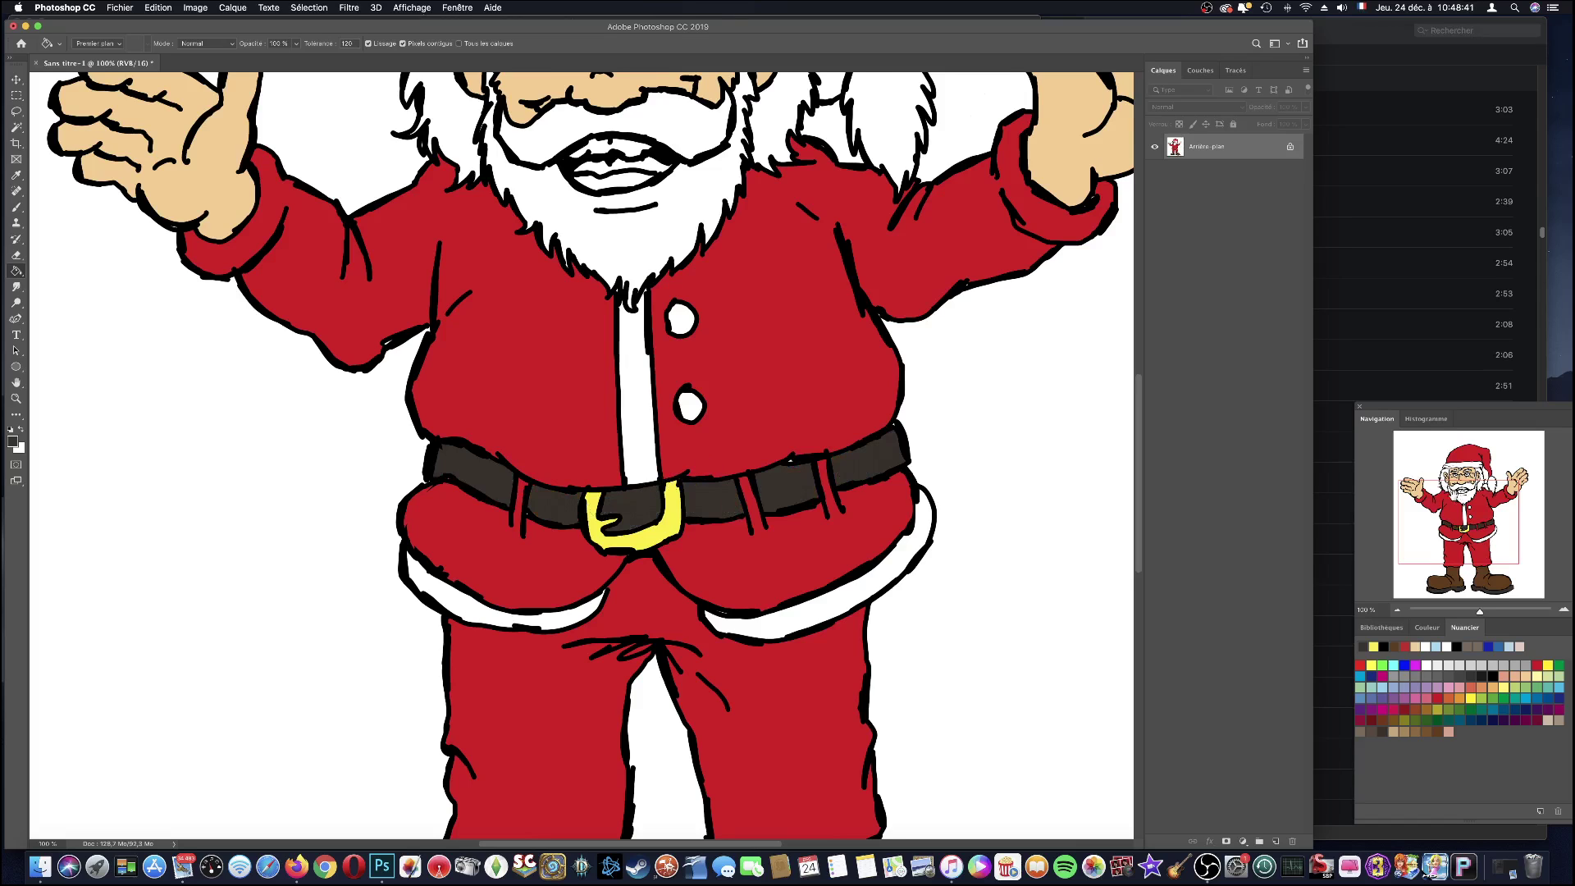
left_click_drag(1427, 481, 1454, 496)
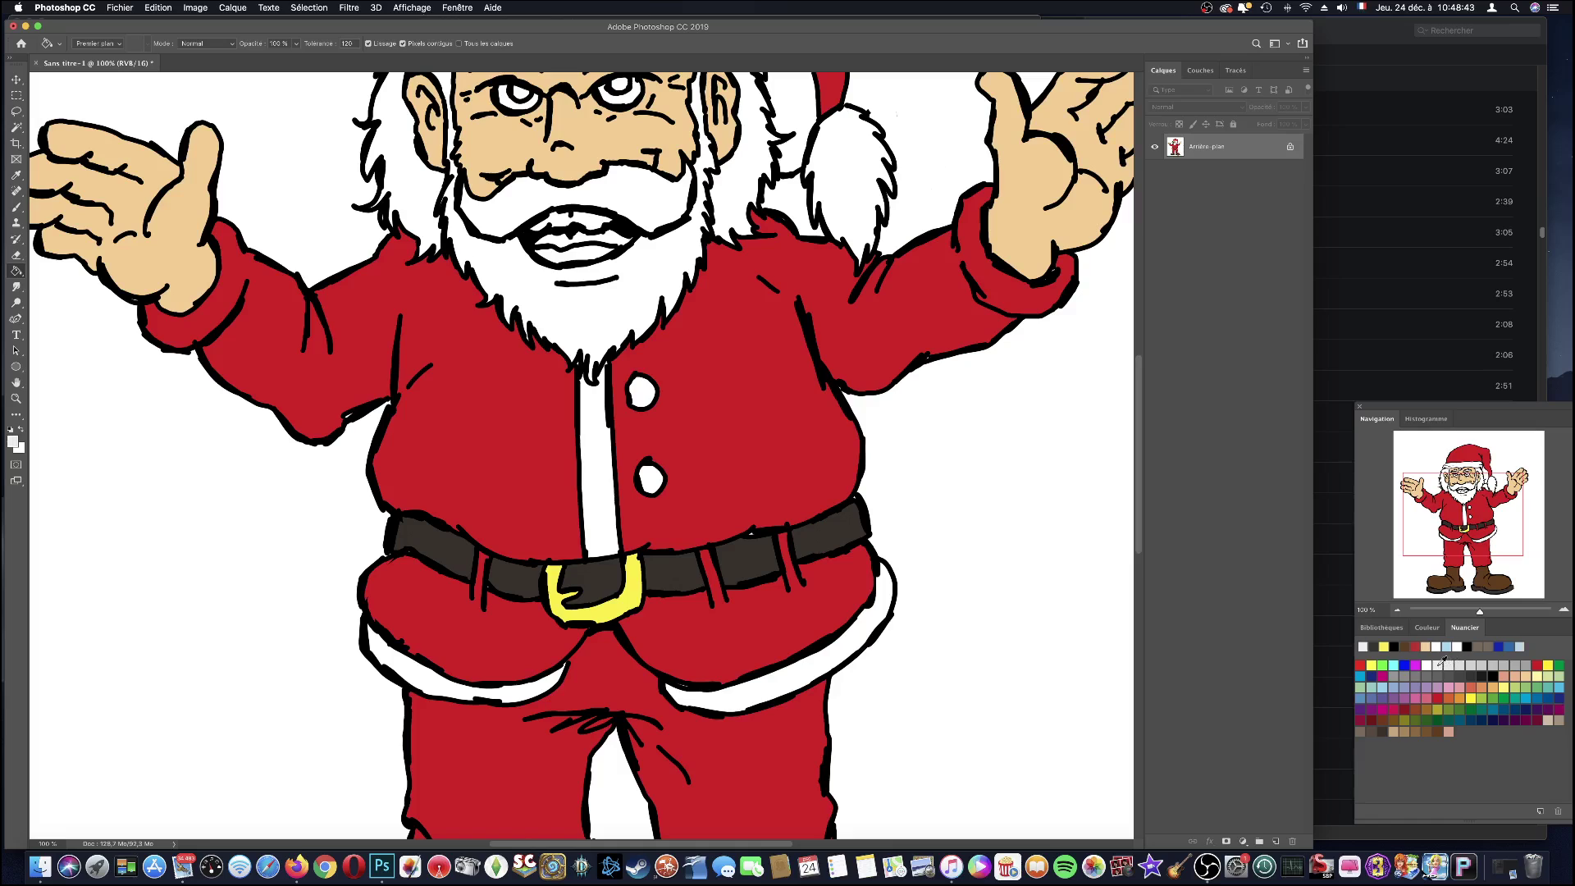
- Fill the moustache and beard with light grey
double_click(1441, 663)
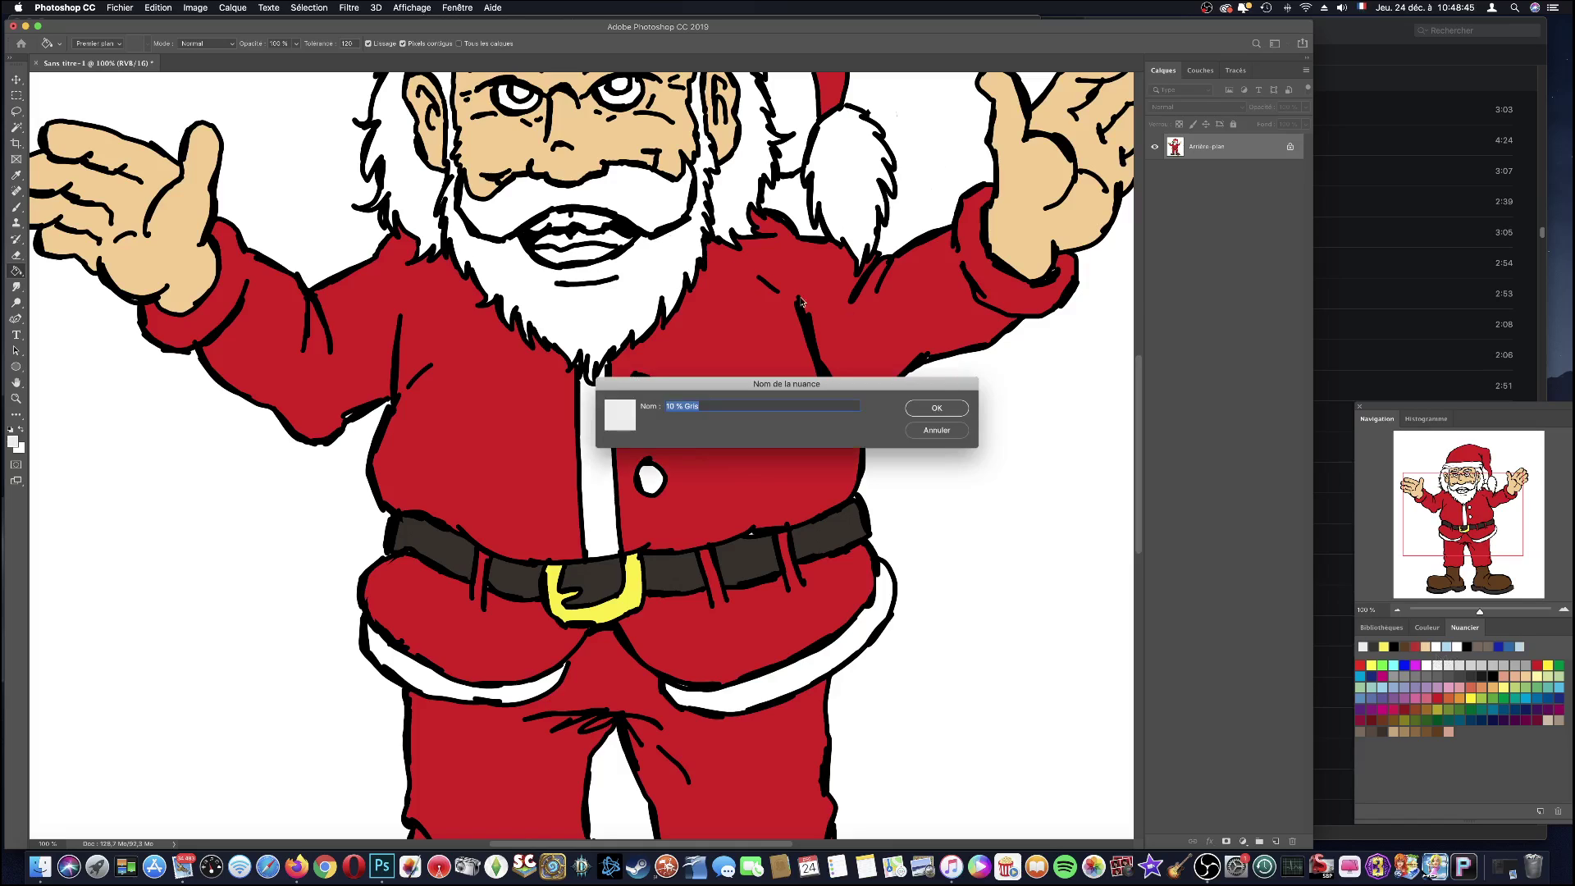
left_click(936, 409)
left_click(656, 217)
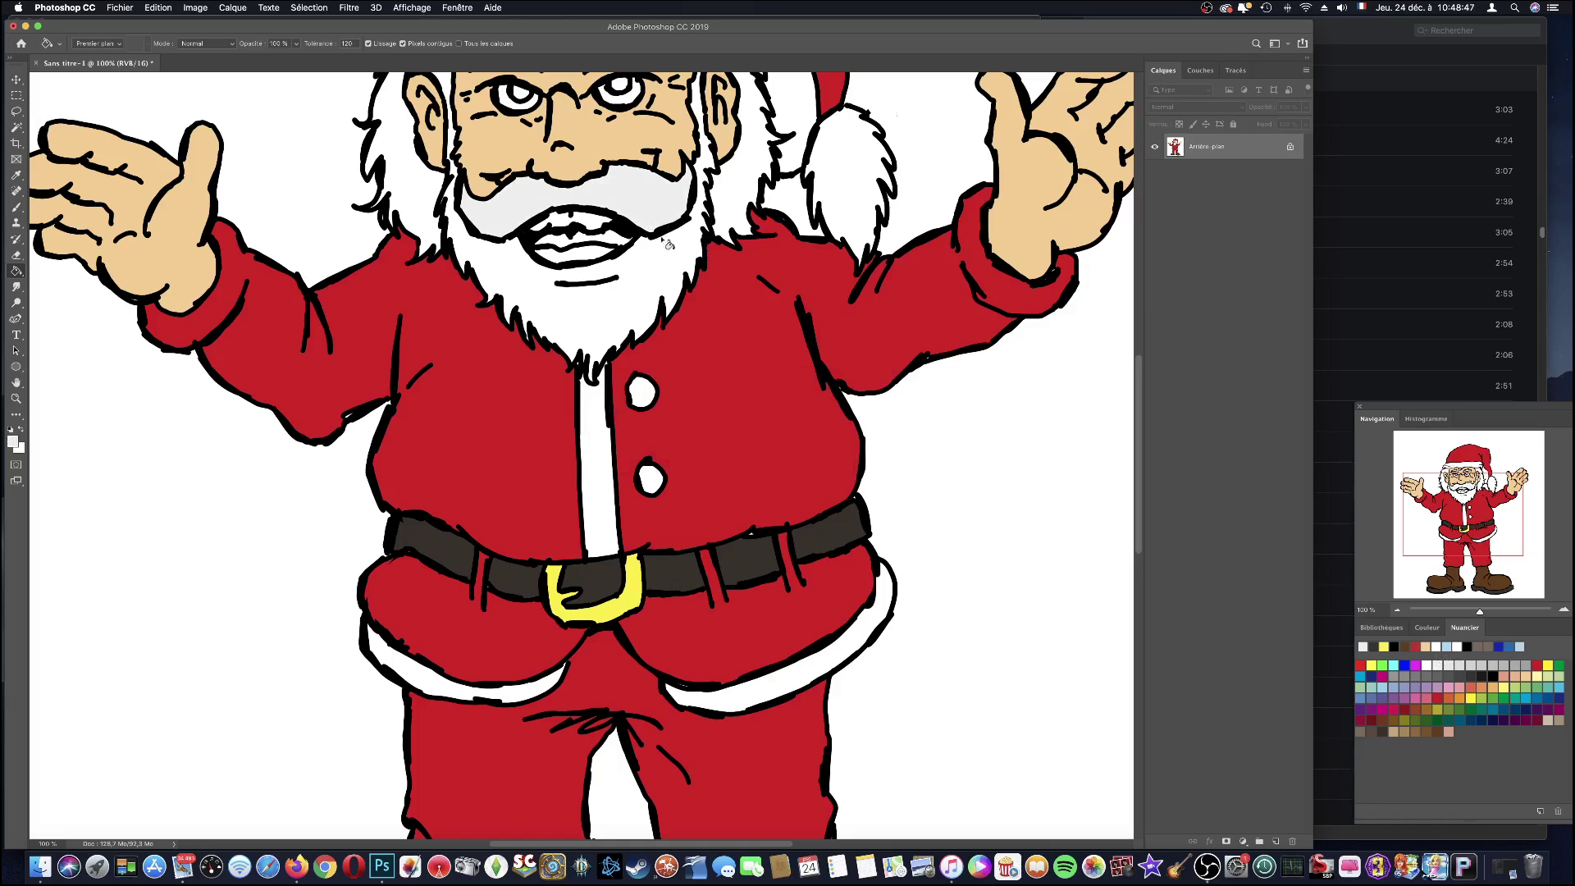
left_click(649, 284)
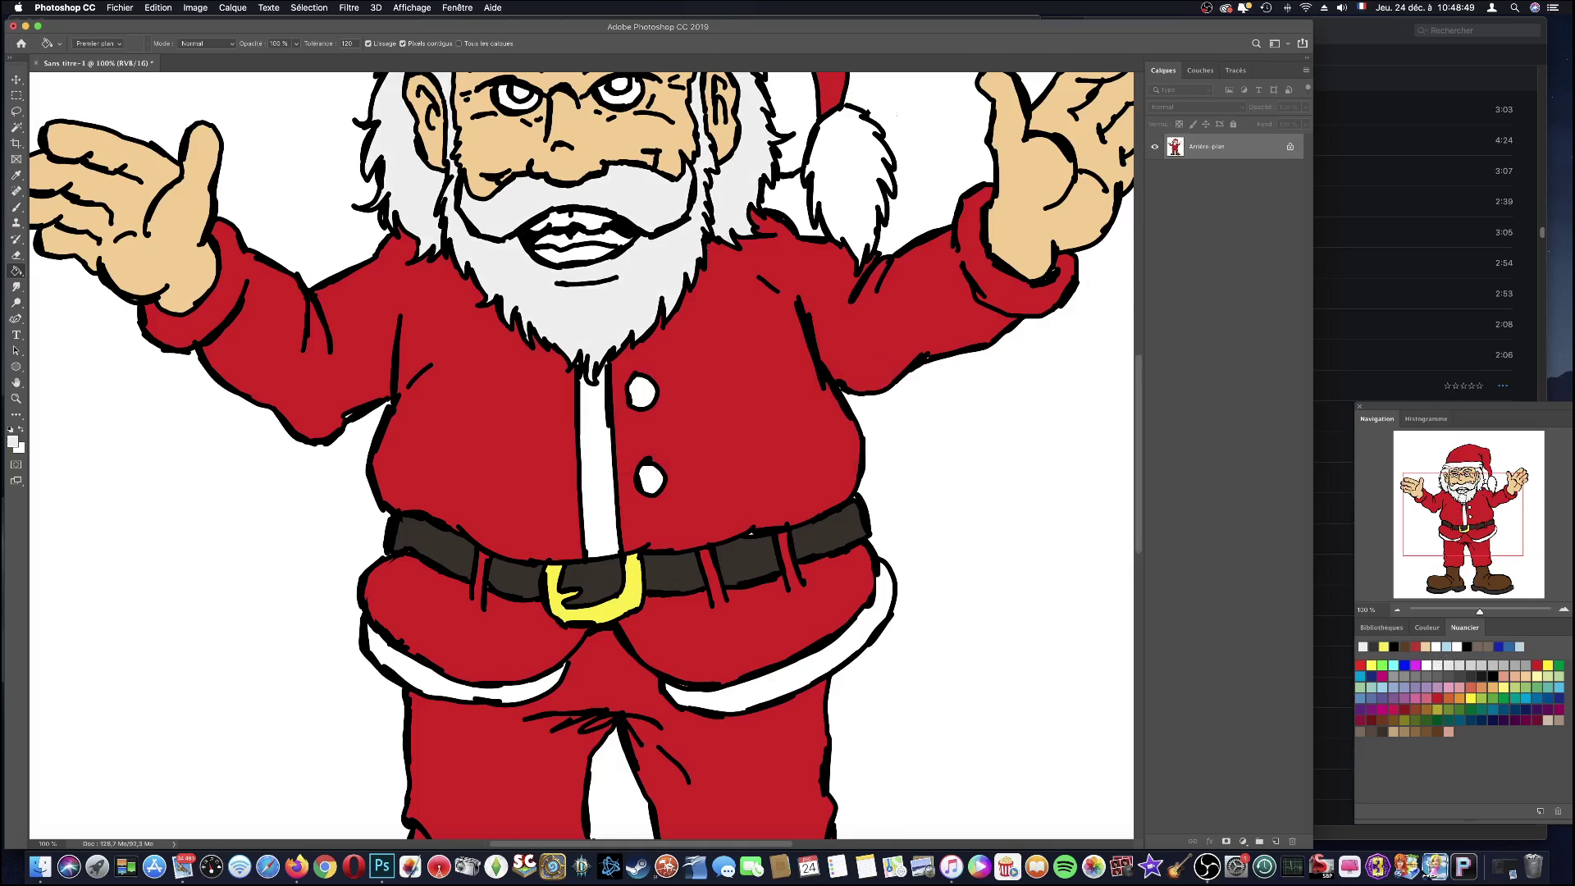
left_click_drag(1460, 502, 1457, 480)
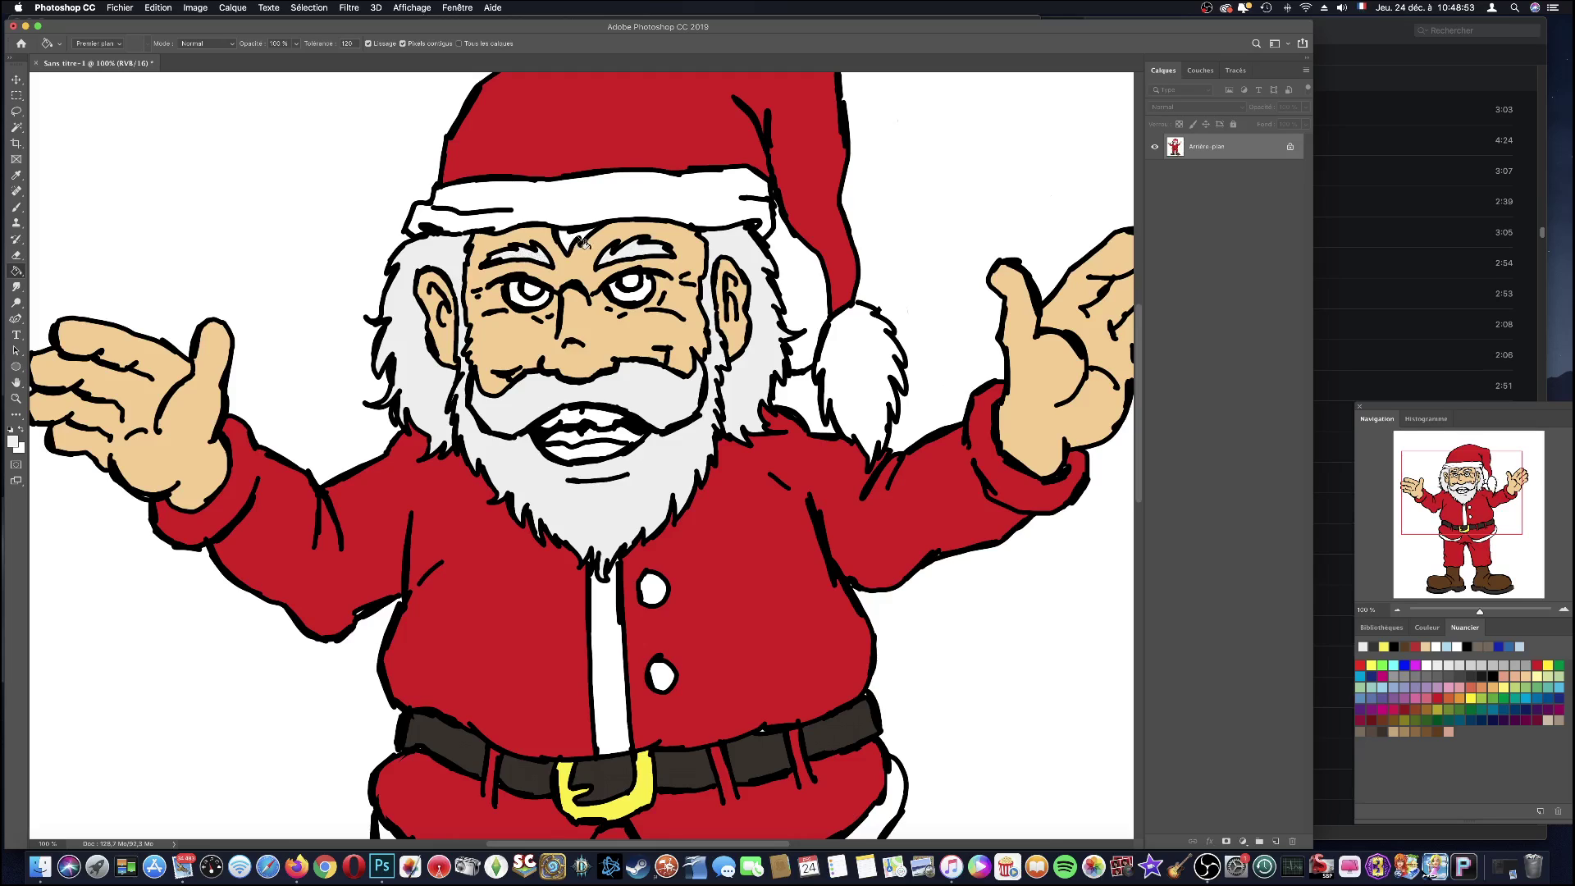
- Fill both irises blue and the inside of the mouth pink
left_click(1532, 695)
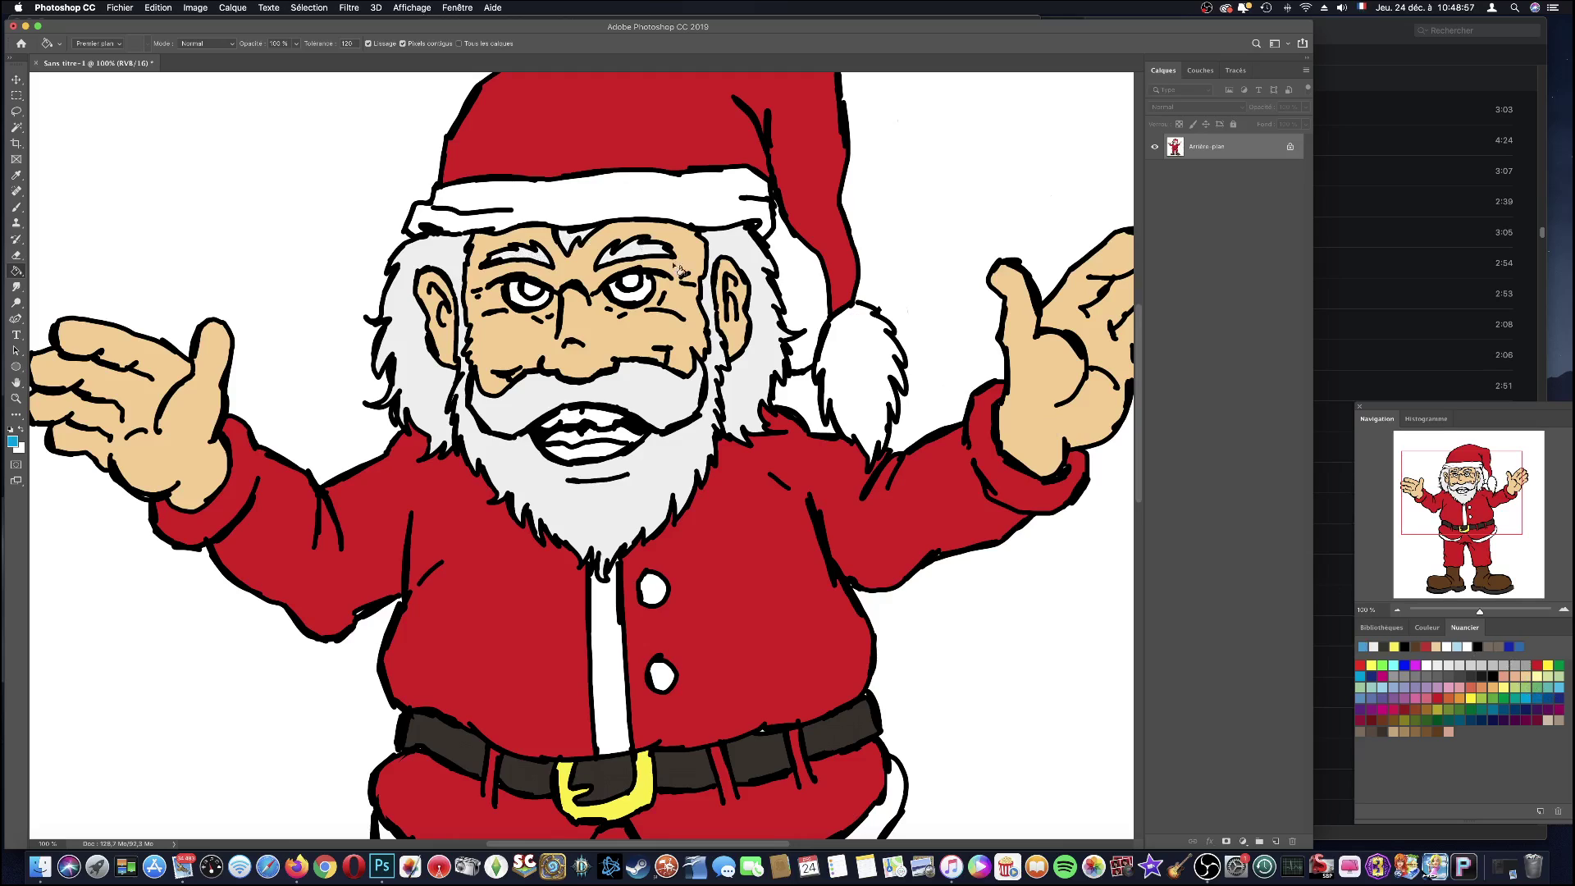
left_click(636, 281)
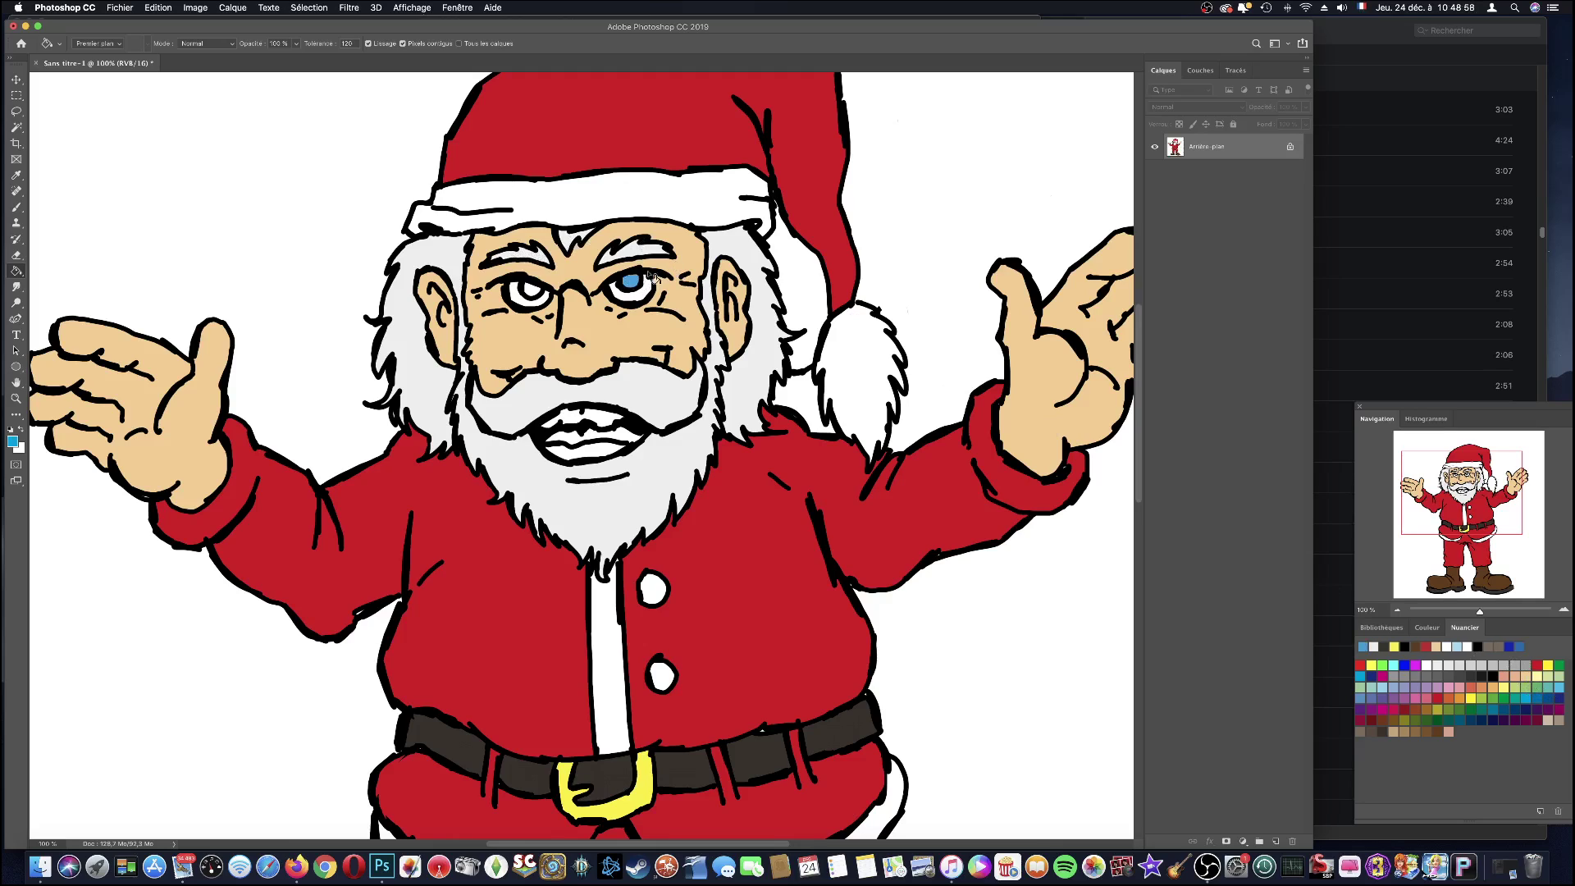
left_click(531, 291)
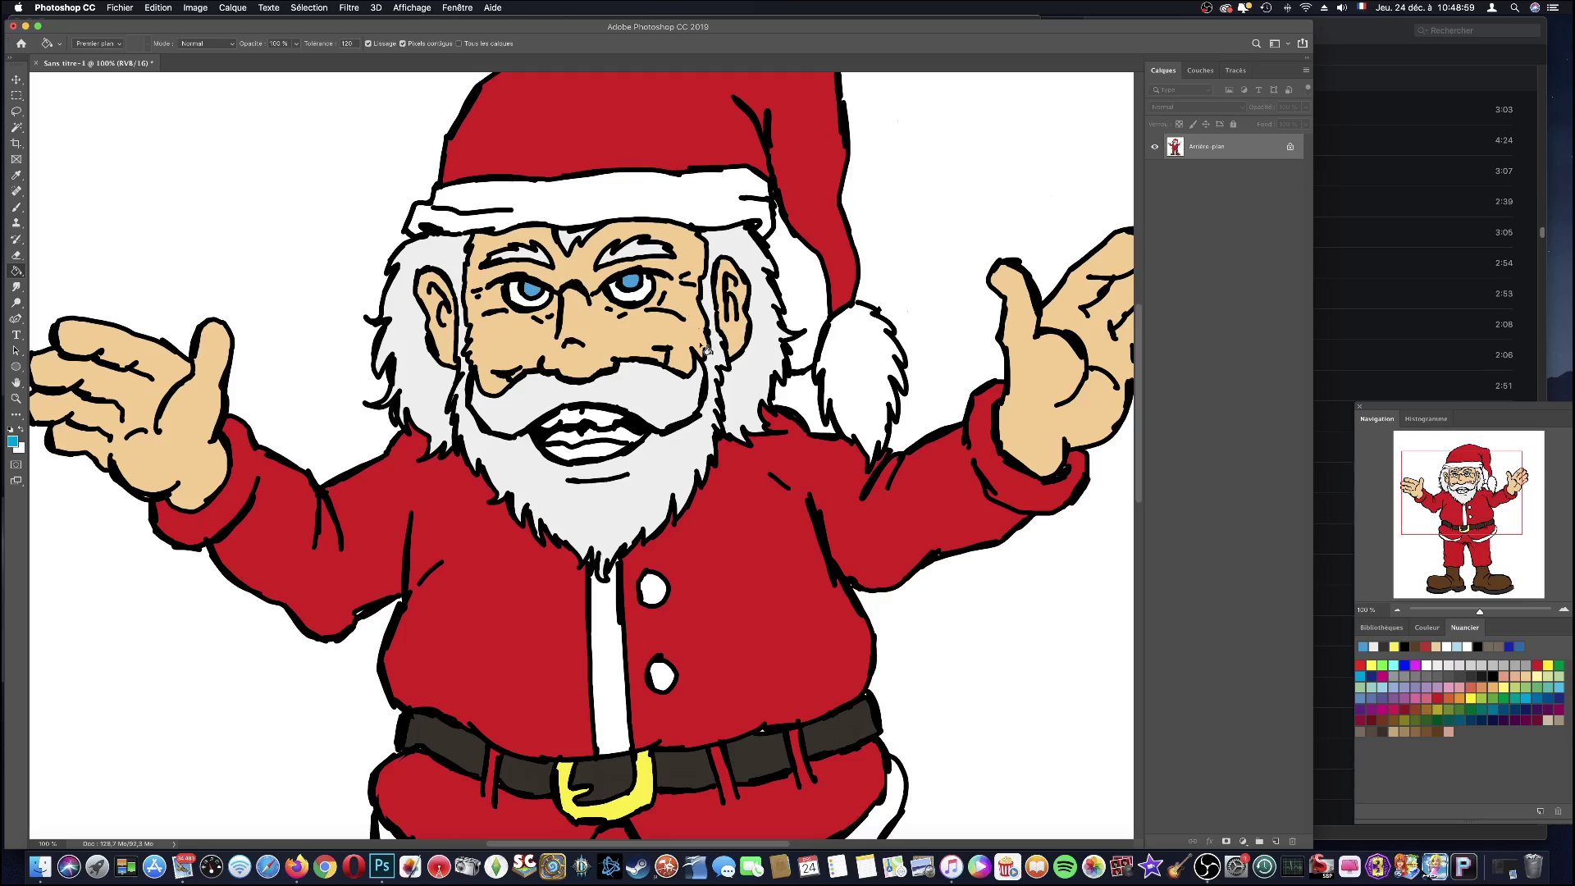
left_click(1538, 665)
left_click(1426, 698)
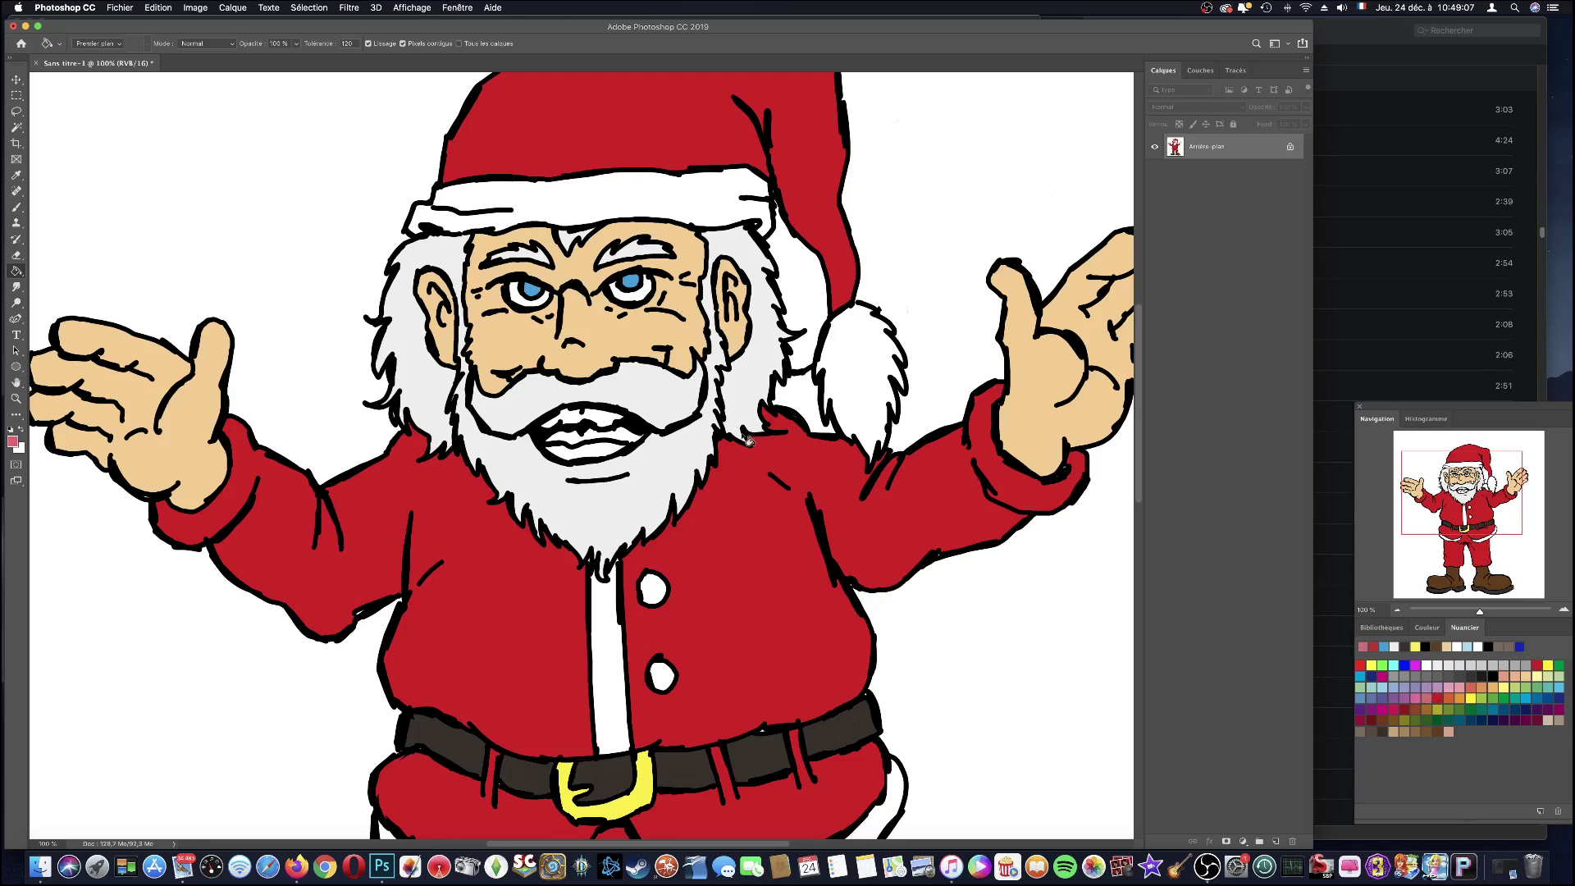
left_click(628, 437)
- Magic Wand-select the white background and set up the Gradient tool with dark navy, colours swapped
left_click(17, 127)
left_click(354, 215)
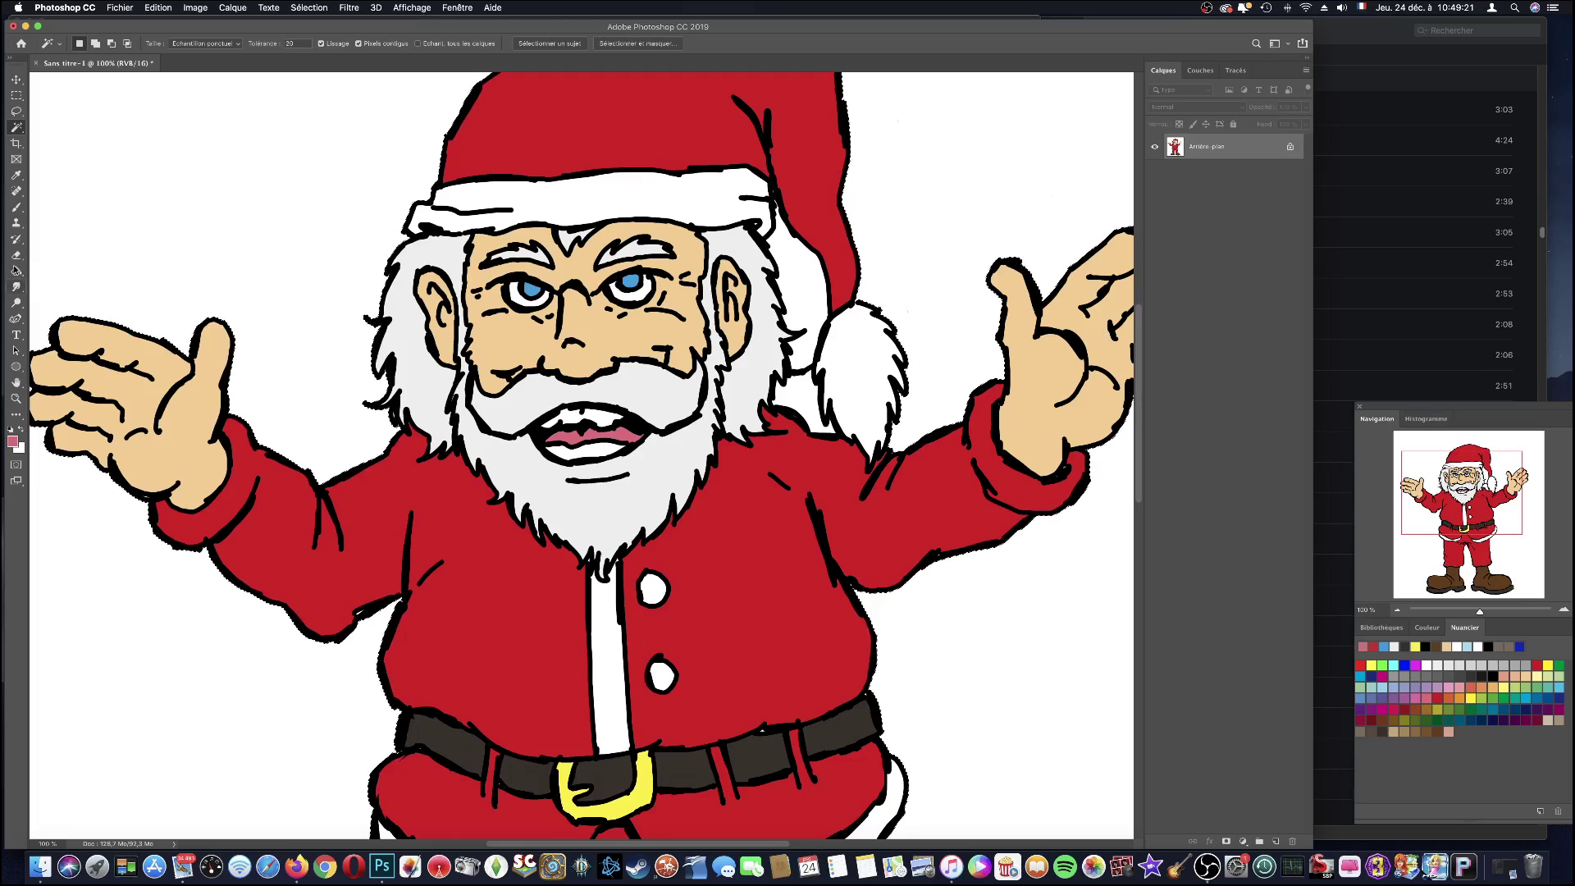
left_click_drag(17, 271, 52, 282)
left_click(66, 269)
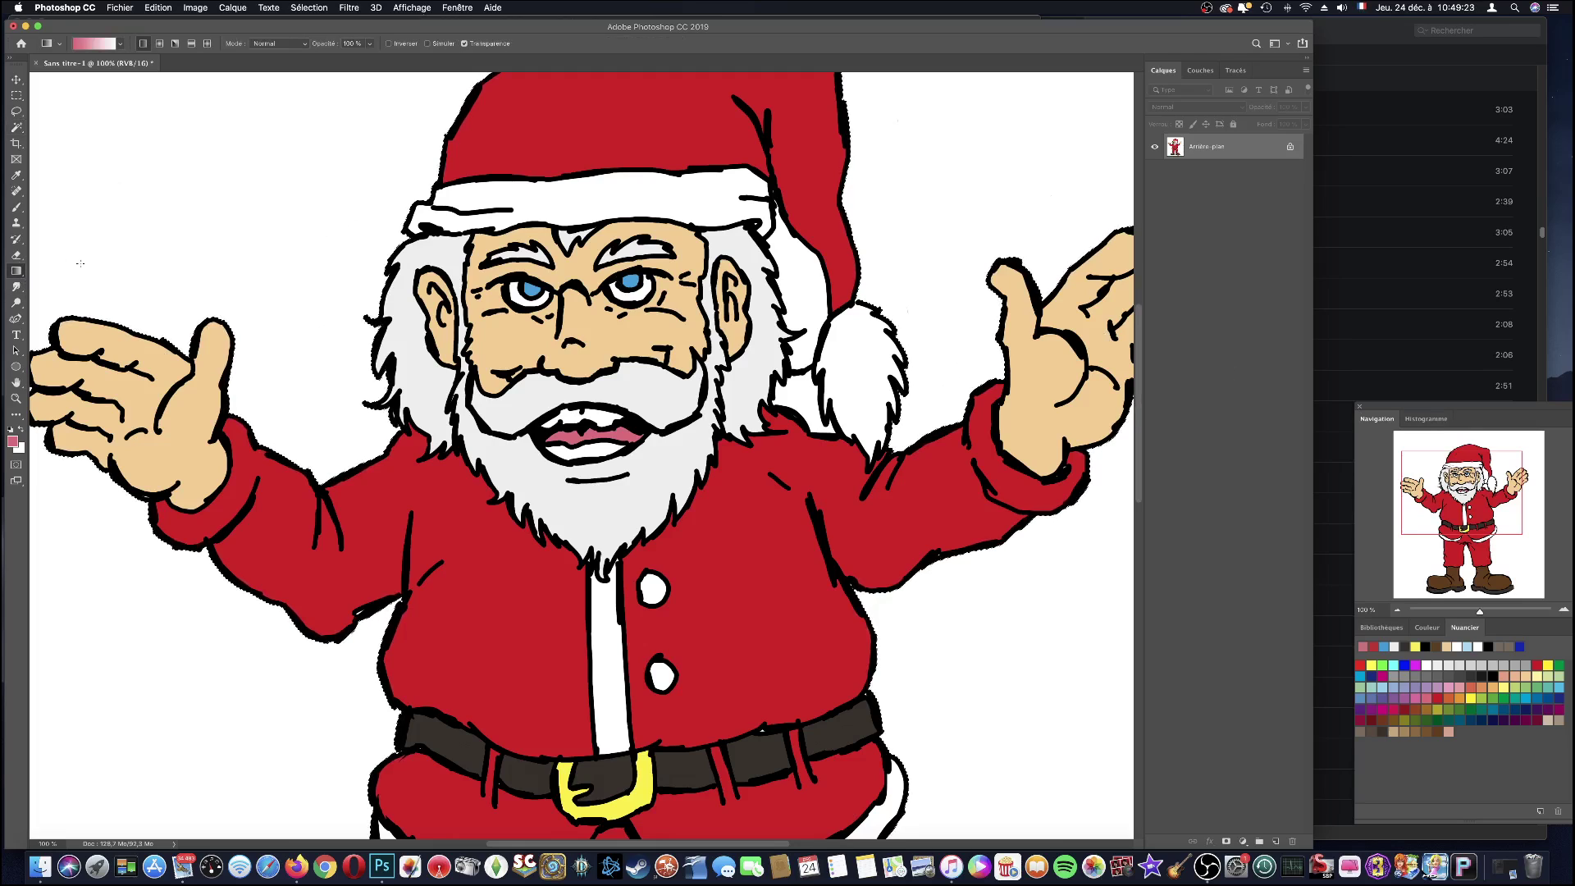
left_click(1527, 709)
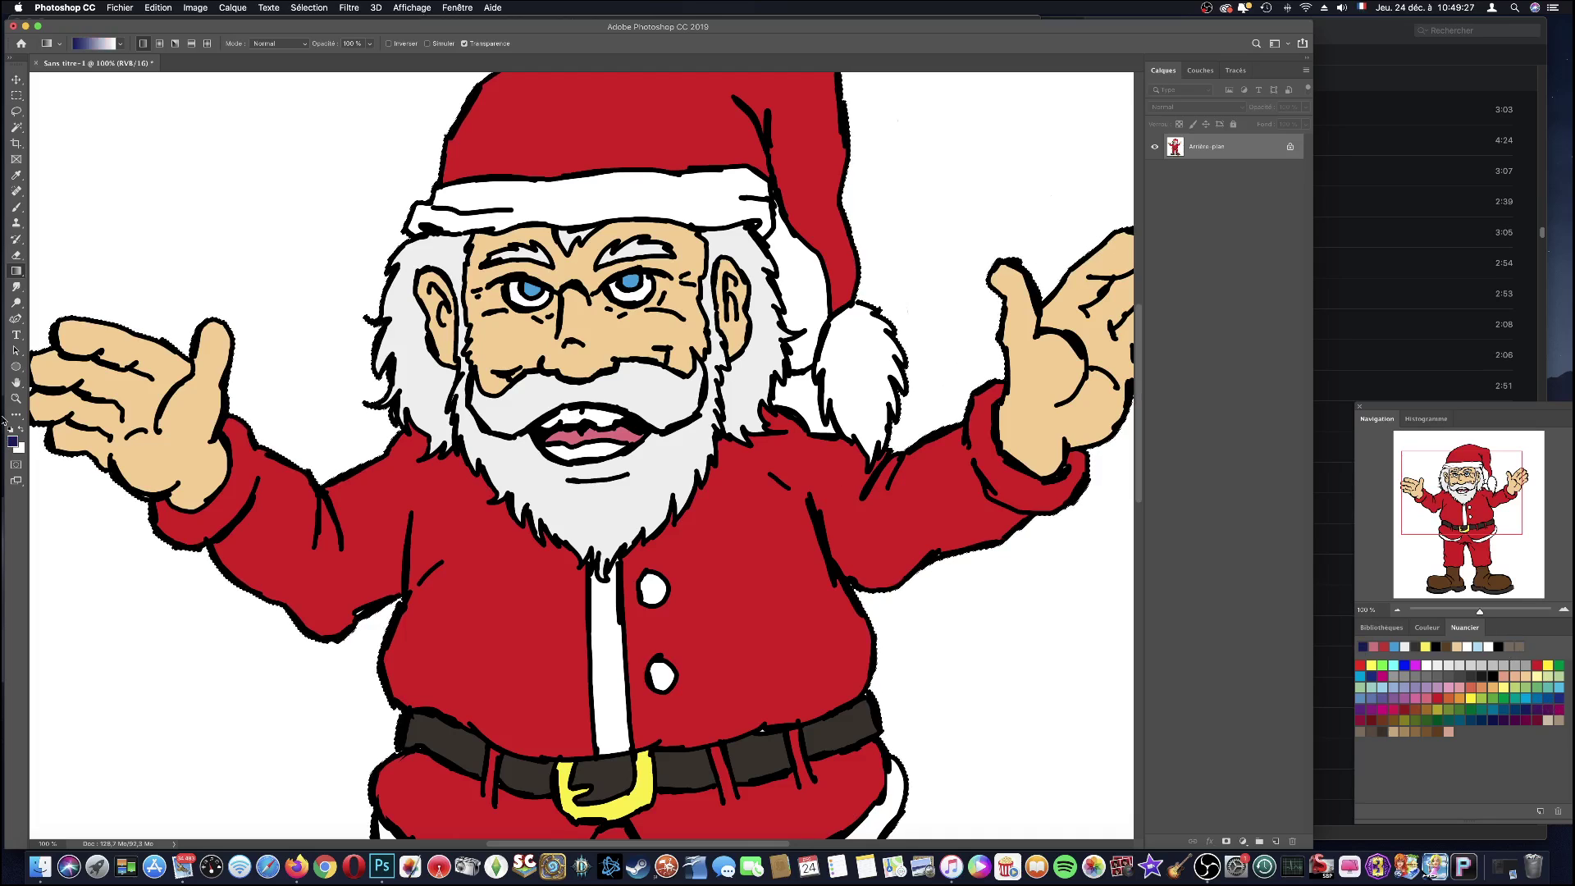
left_click(25, 427)
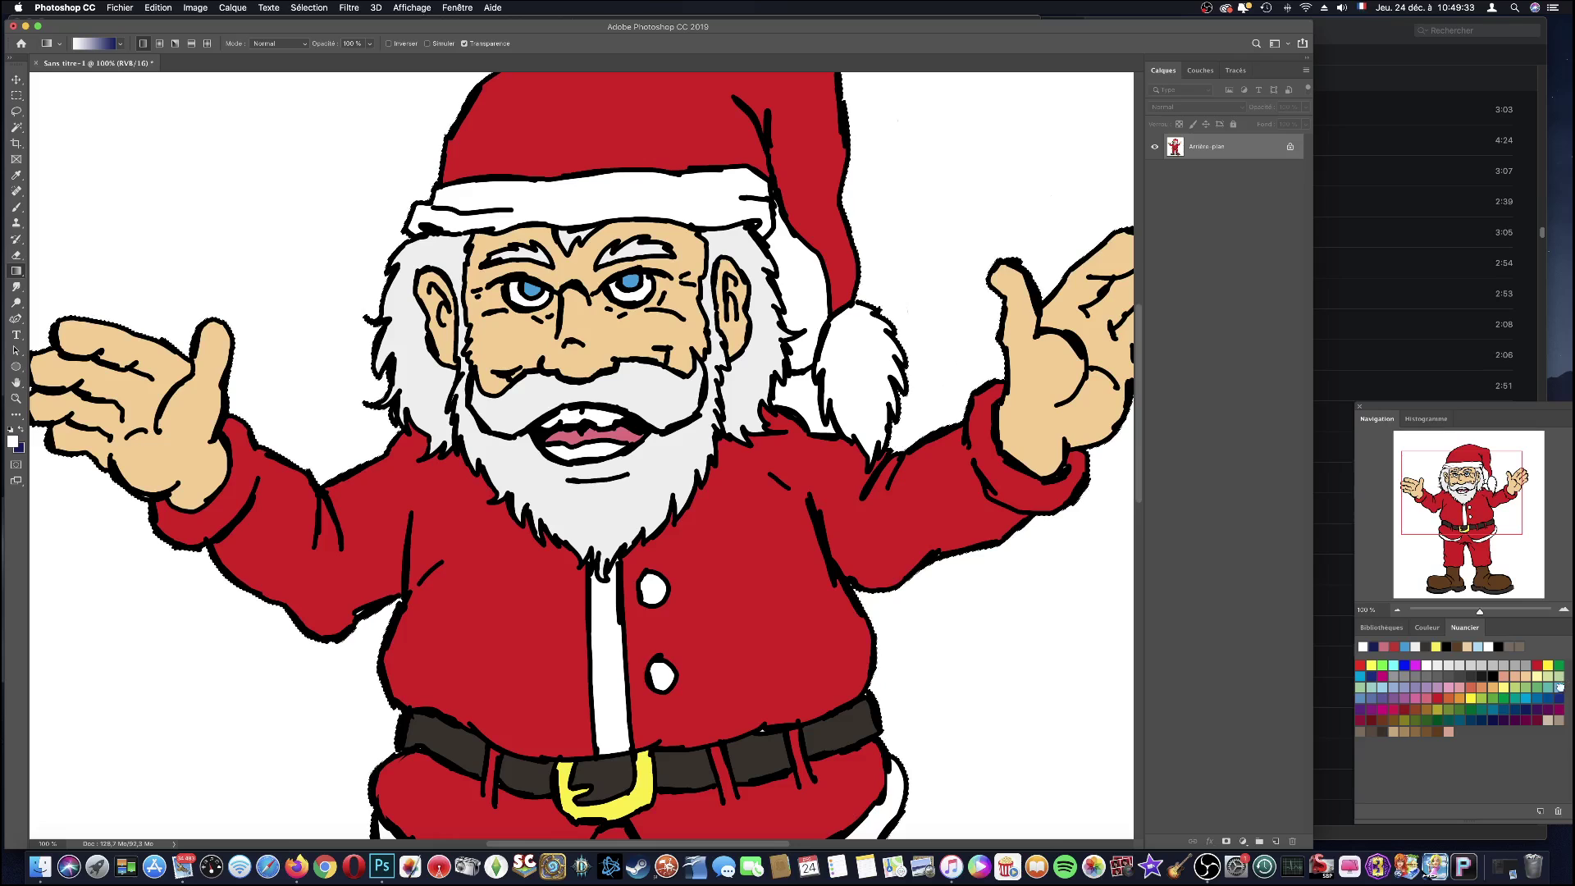
- Pick light blue, zoom out, and test two vertical gradient fills, undoing both
left_click(1558, 687)
key("super+minus")
key("super+minus")
key("super+minus")
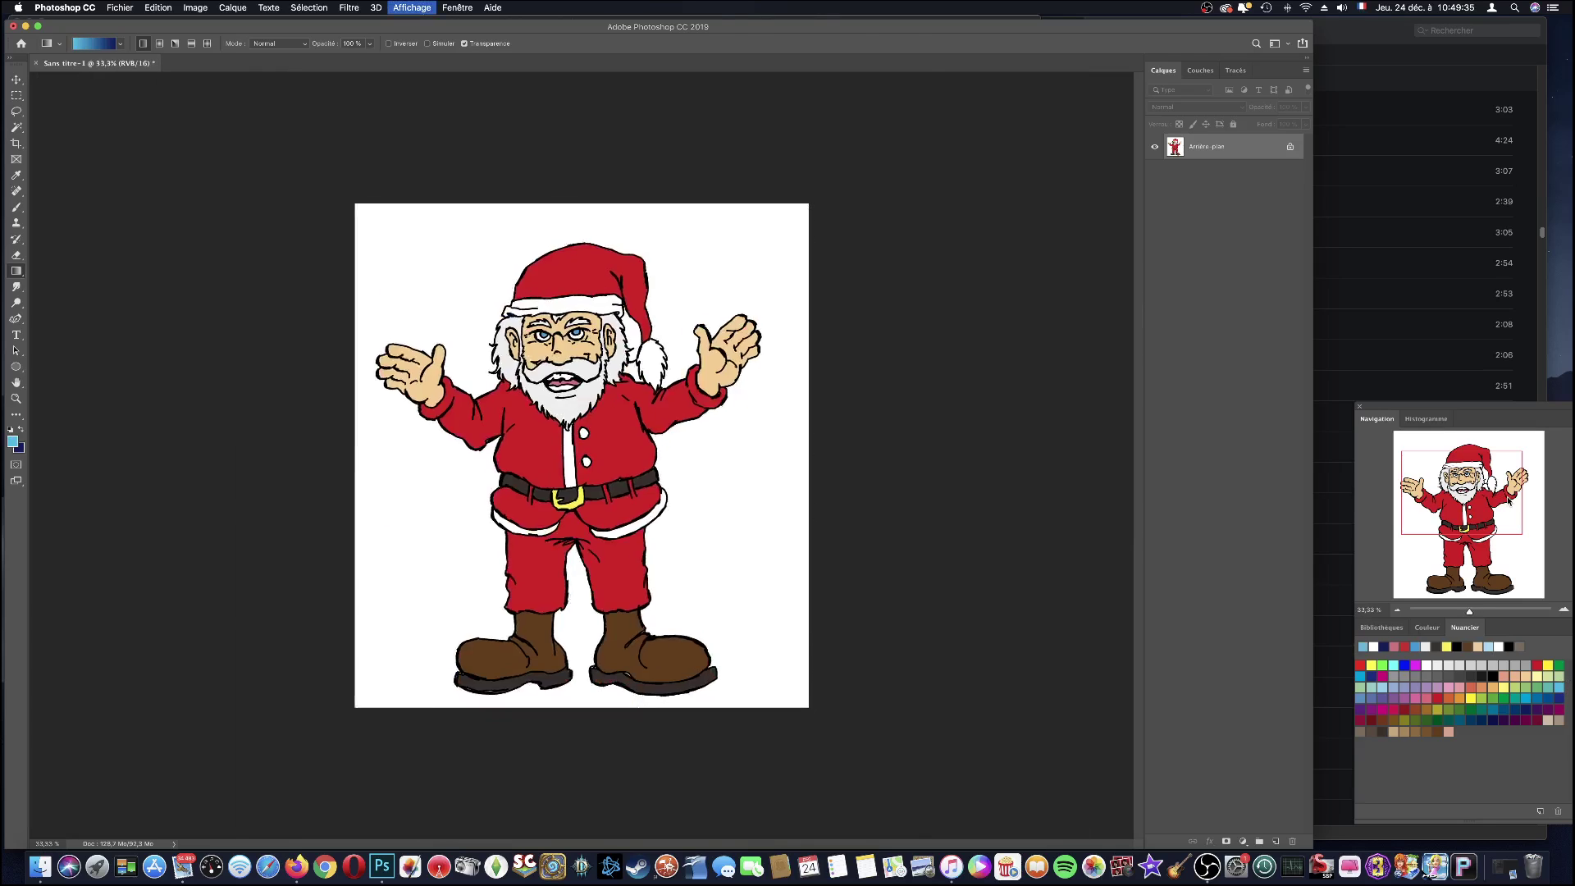
key("super+minus")
key("super+a")
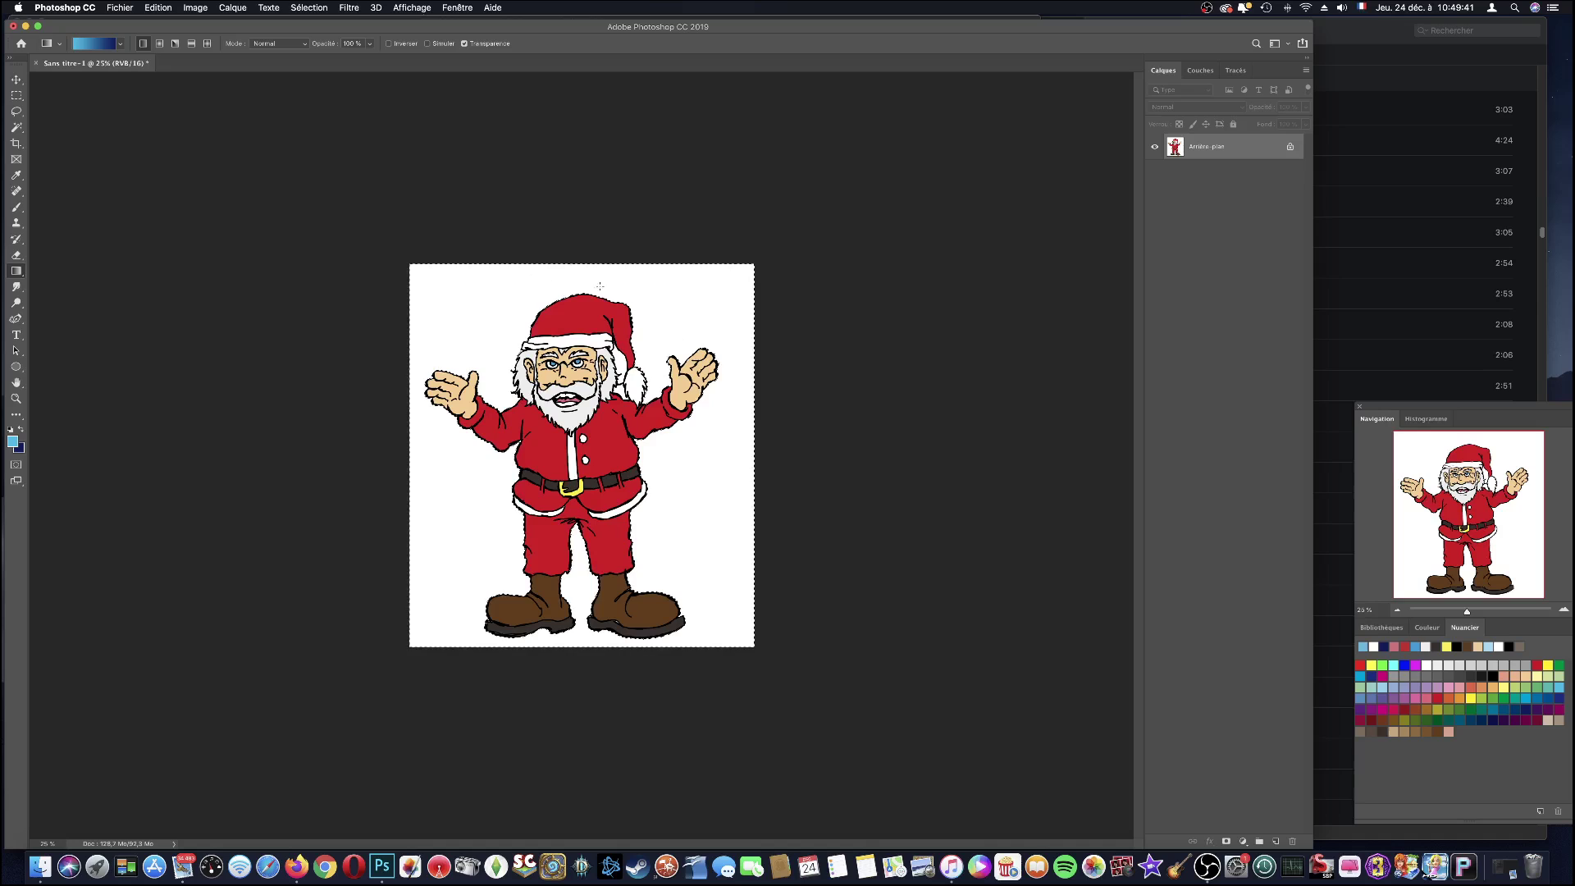
left_click_drag(575, 268, 585, 638)
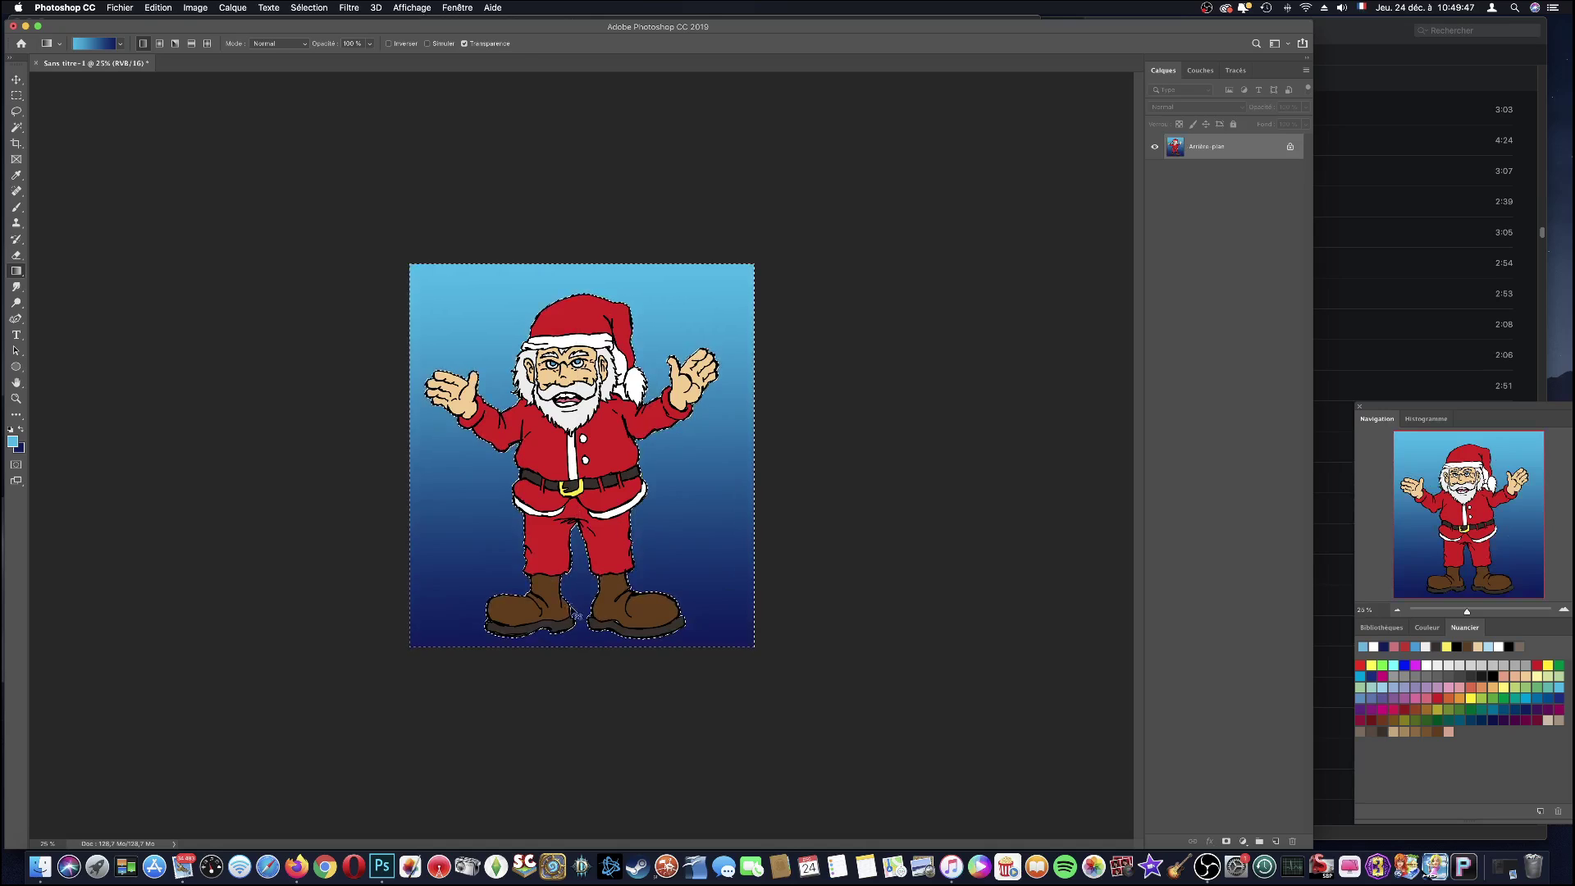
key("ctrl+z")
mouse_move(583, 621)
left_mouse_down()
mouse_move(580, 637)
mouse_move(572, 289)
mouse_move(588, 316)
left_mouse_up()
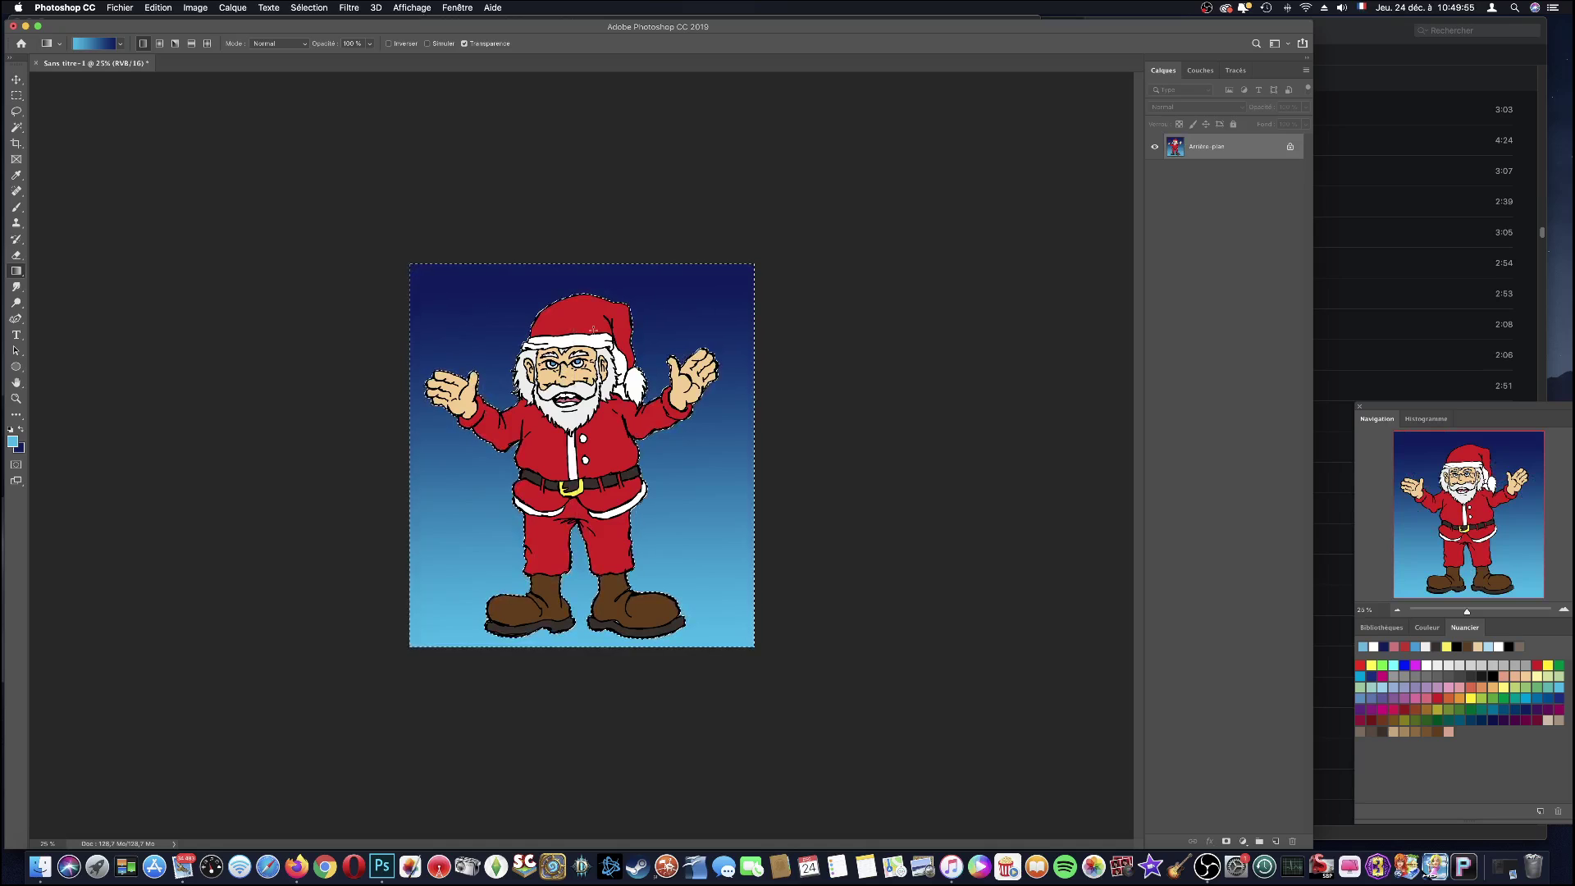
key("ctrl+z")
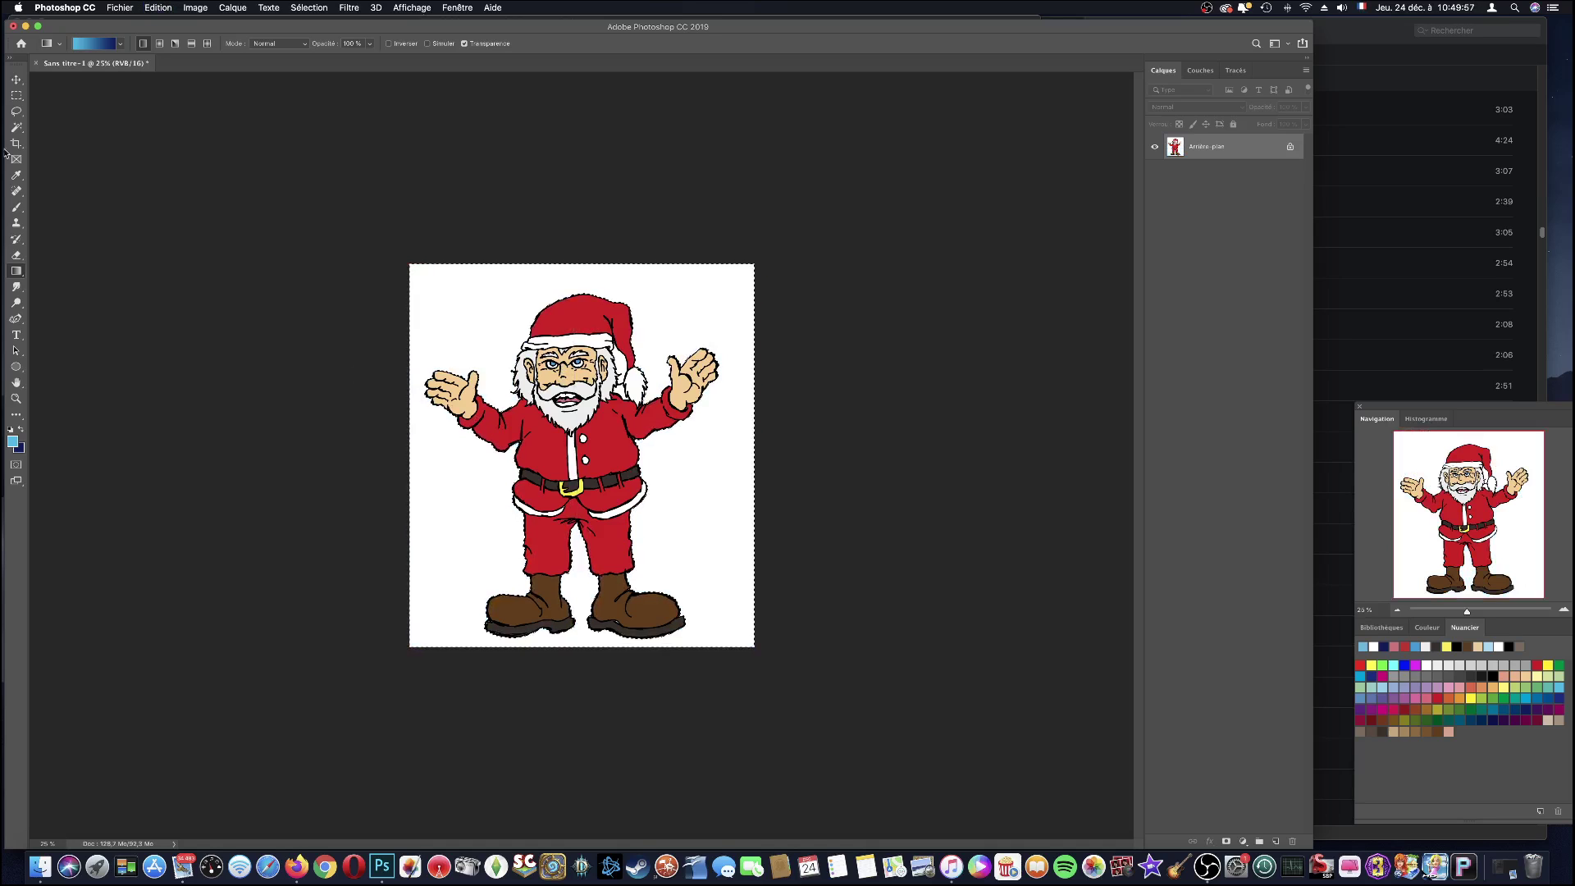
- Adjust the Magic Wand selection and drag a bottom-to-top navy-to-light-blue gradient
left_click(17, 128)
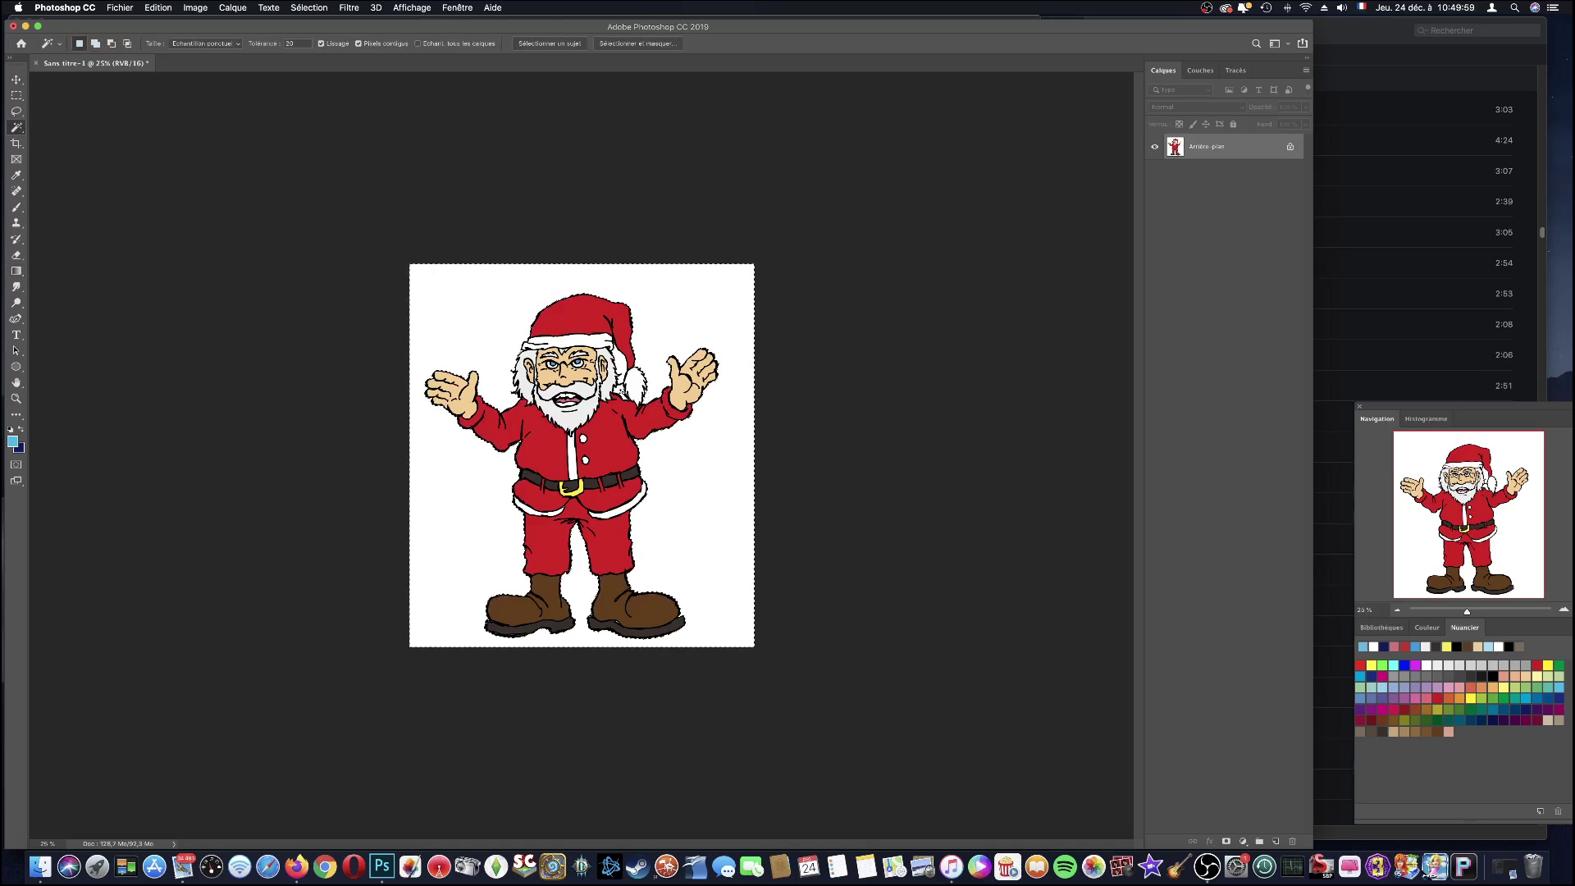
key("shift")
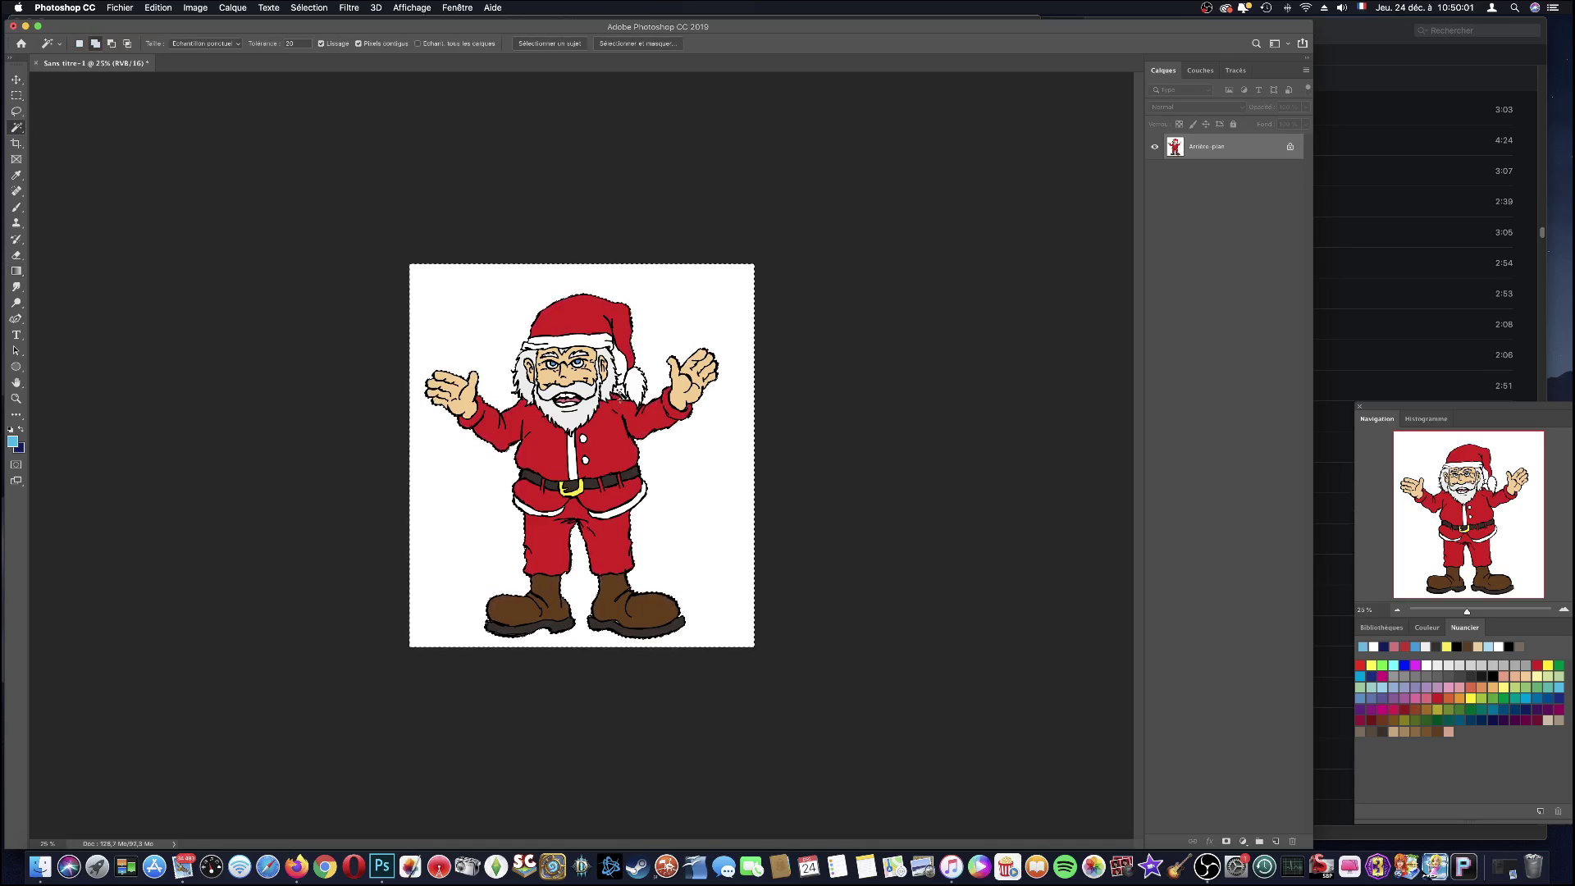
key("shift")
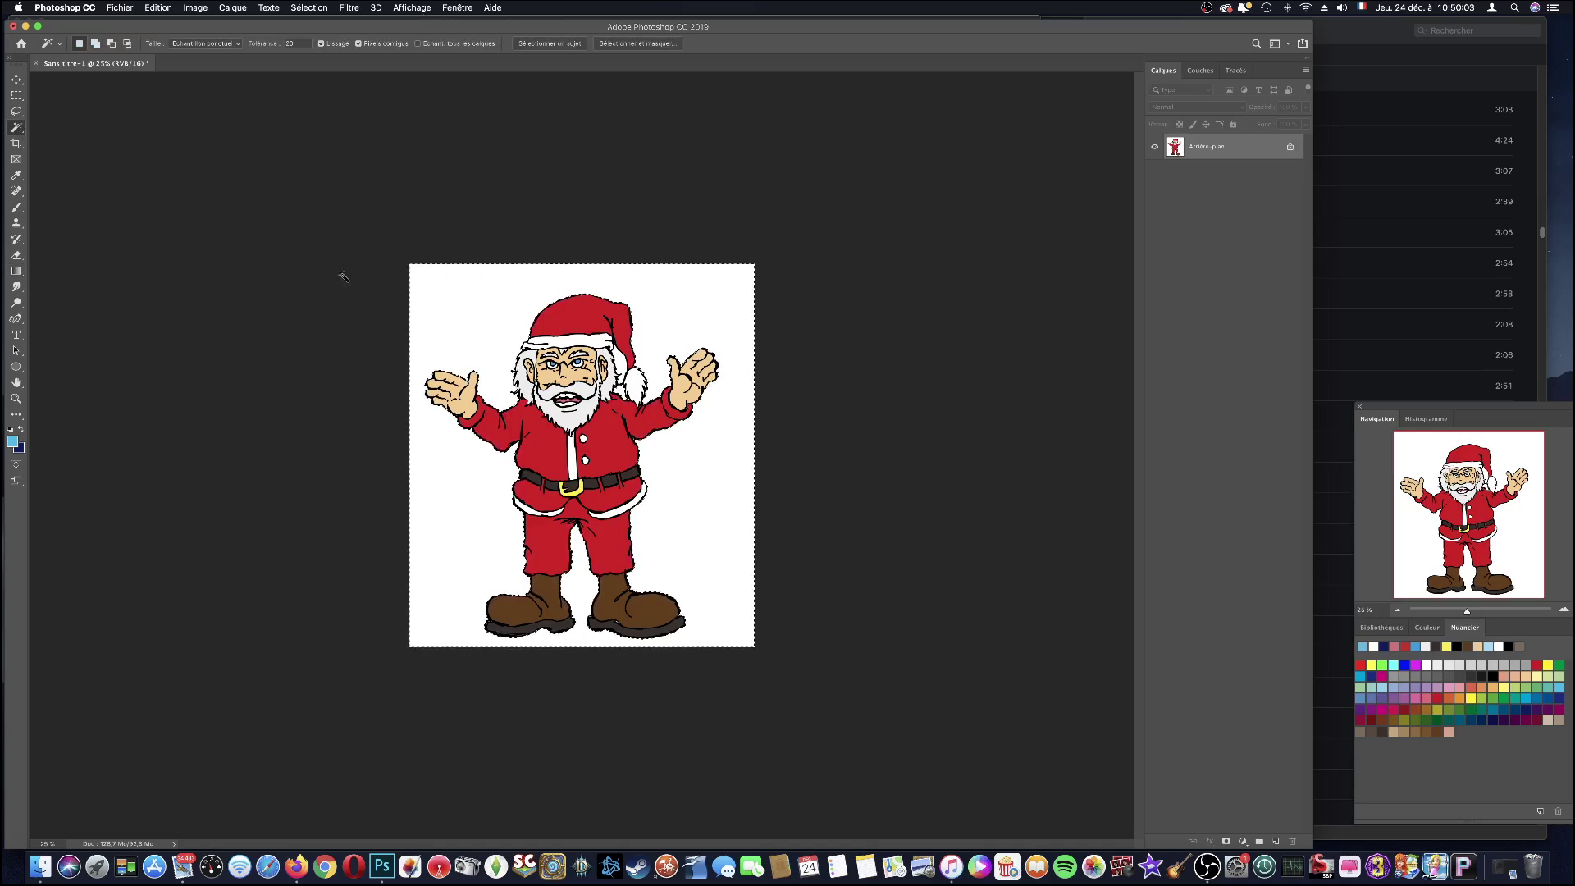
left_click(17, 272)
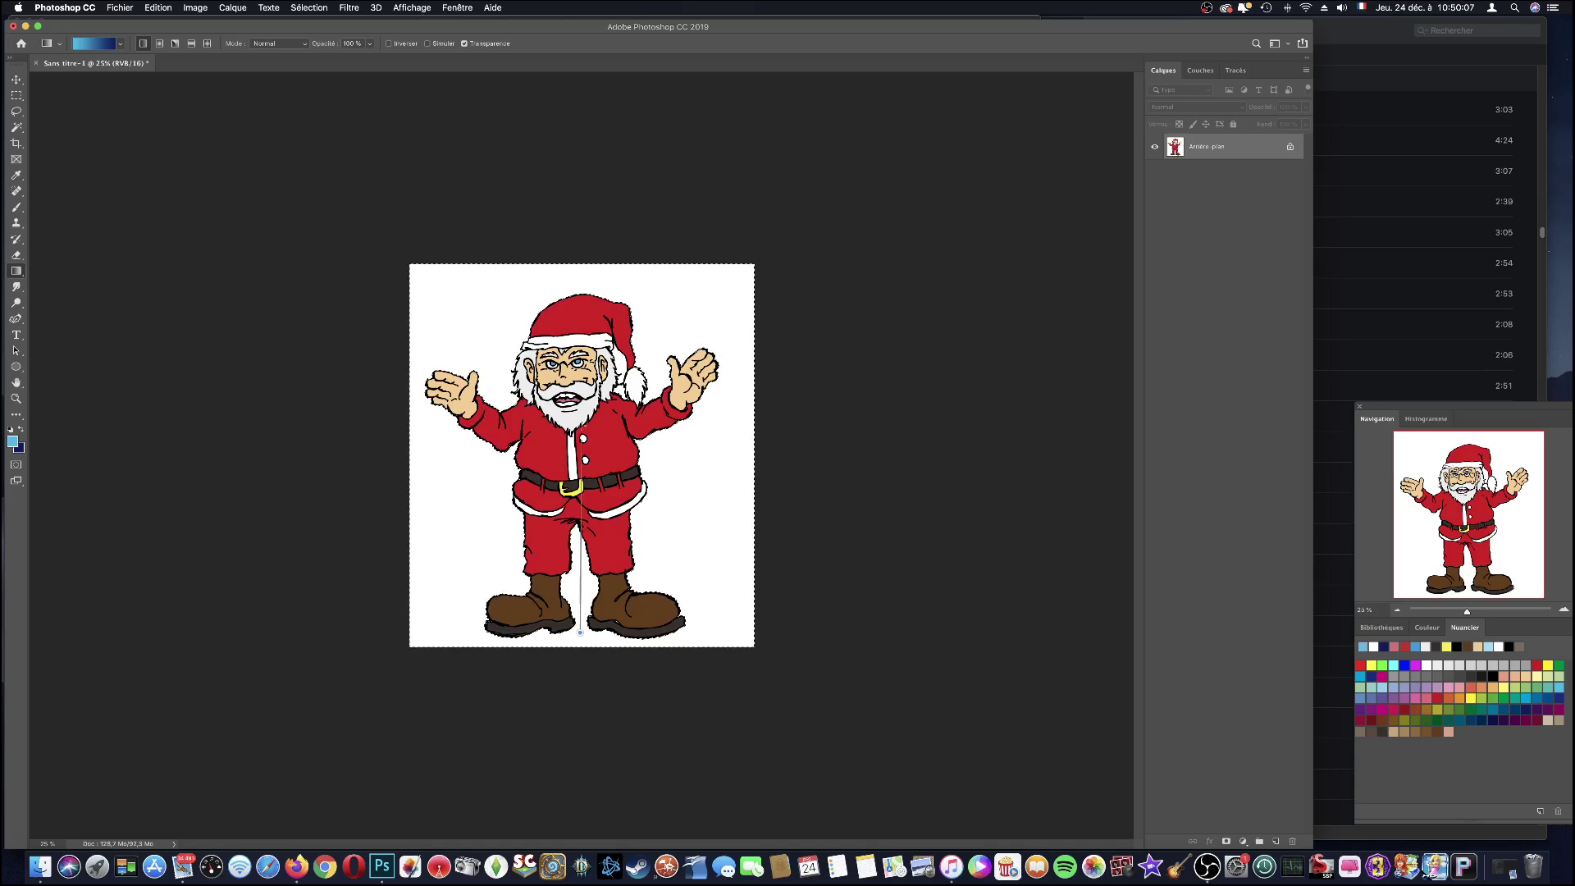
left_click_drag(572, 361, 603, 317)
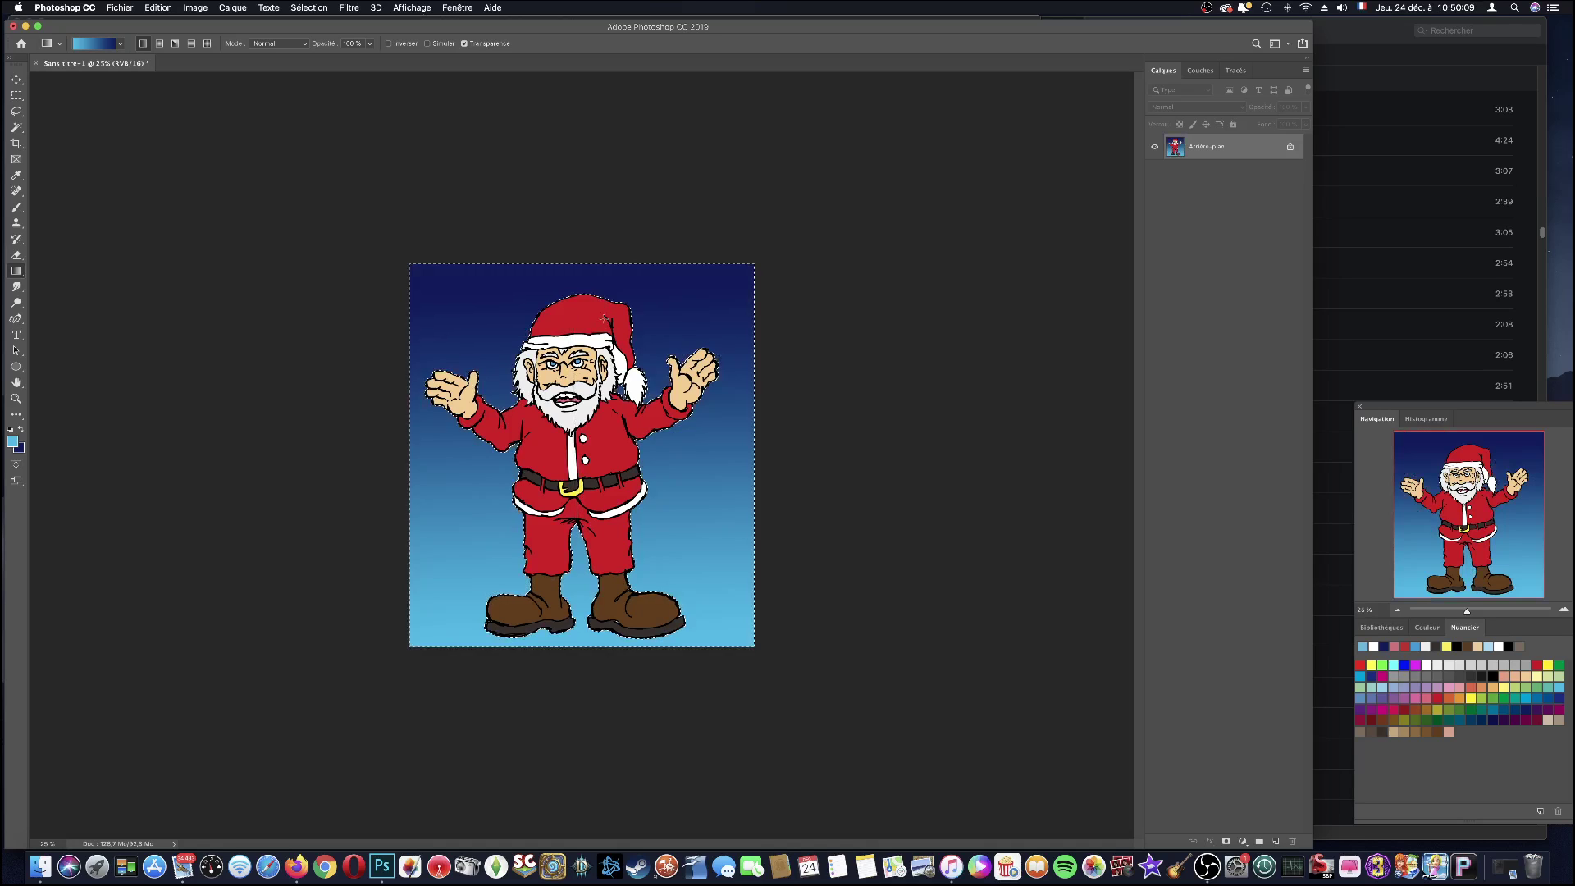
key("ctrl+z")
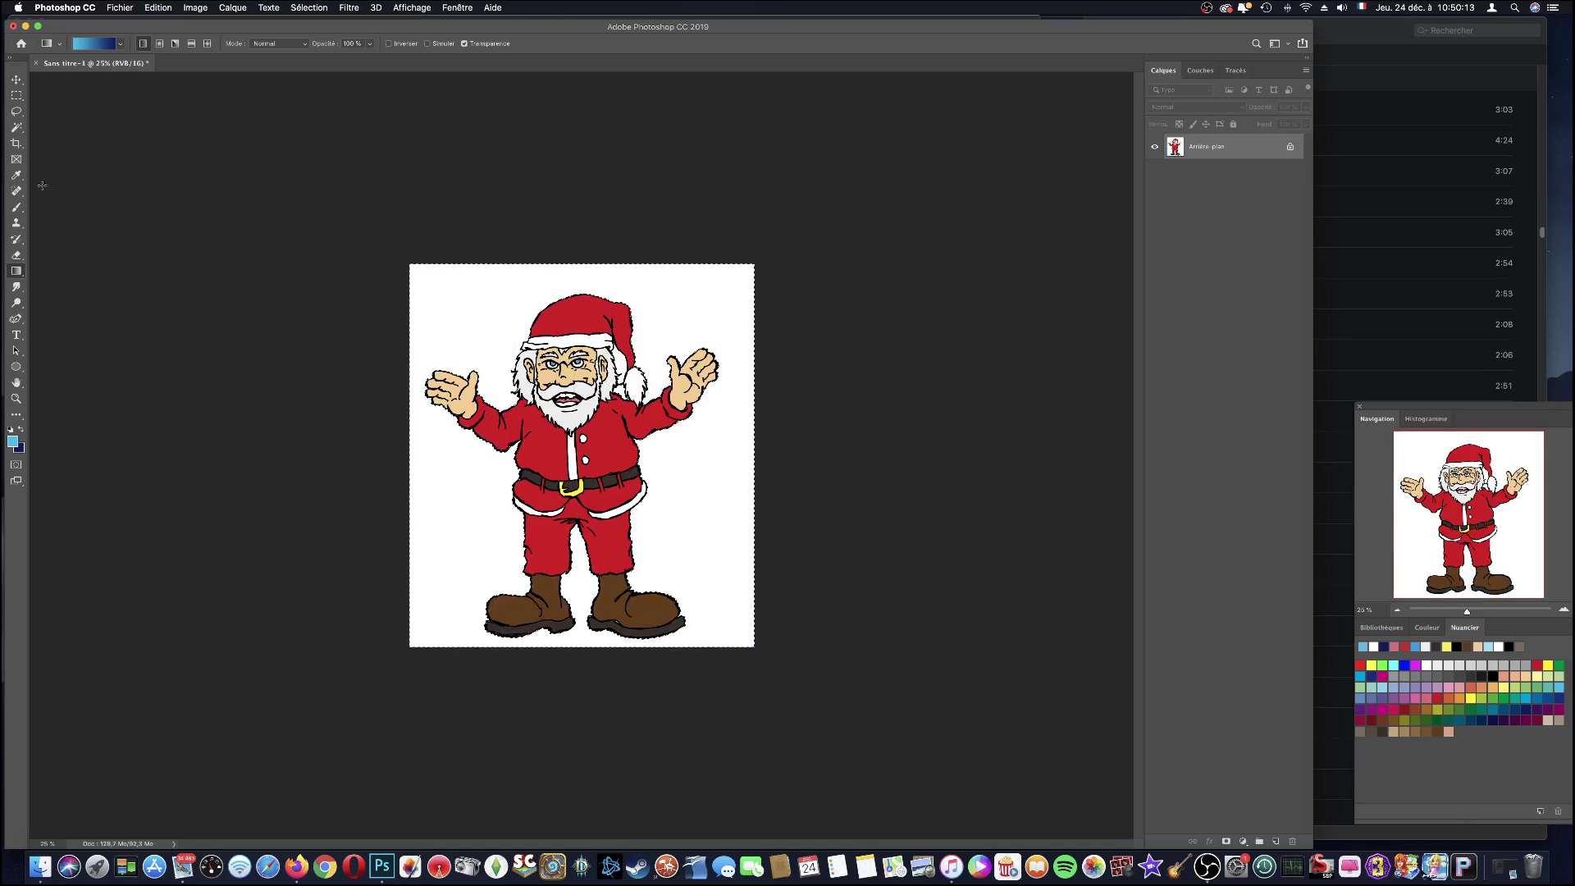
left_click(17, 128)
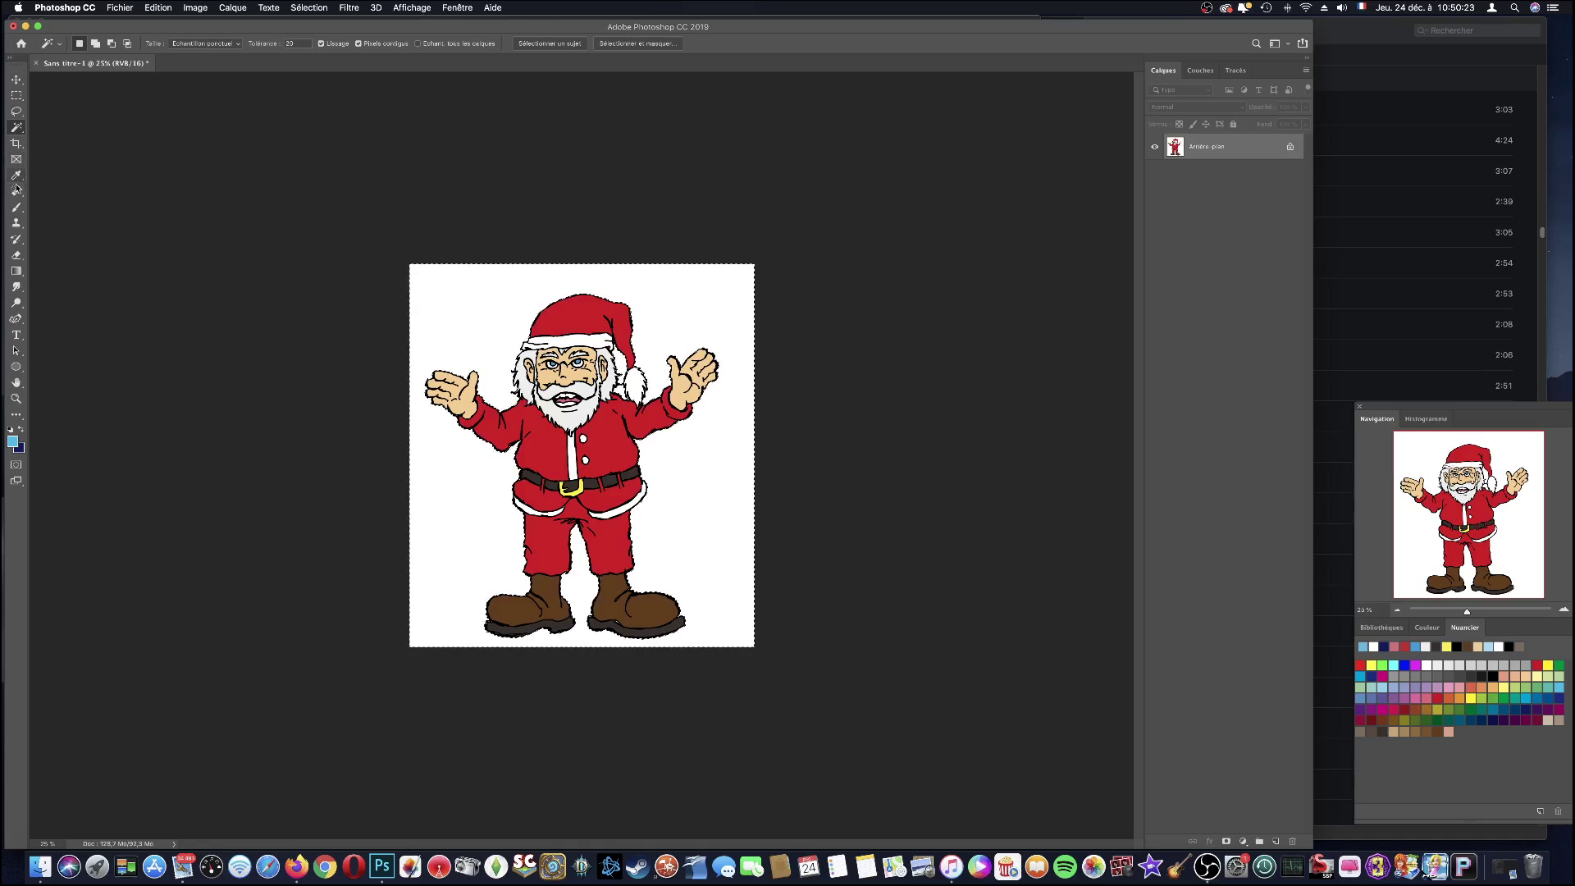
left_click(17, 270)
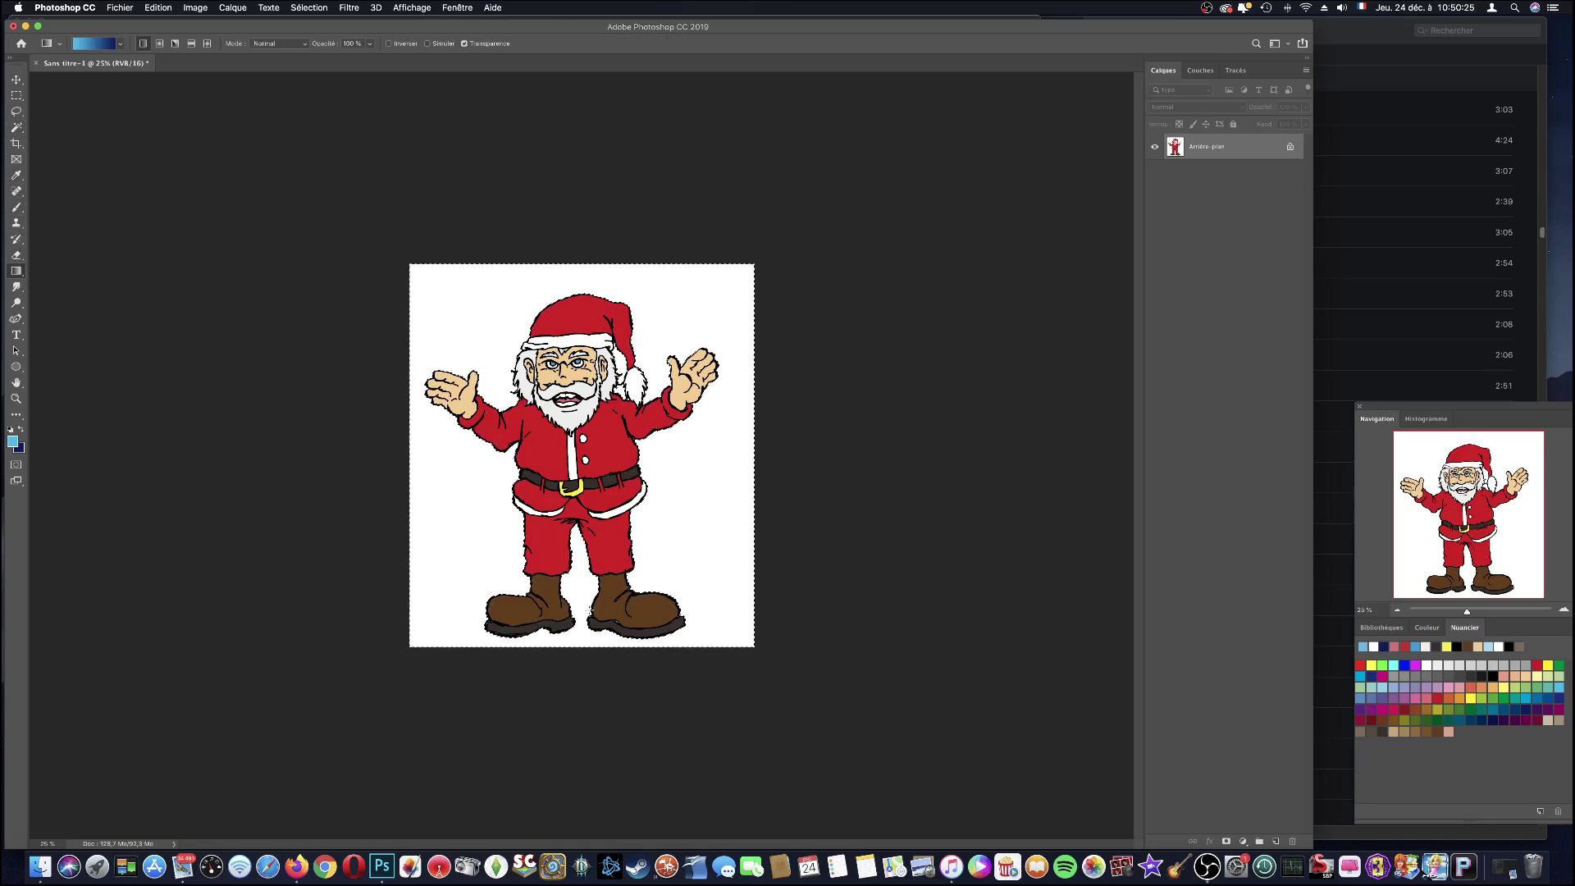
left_click_drag(584, 634, 572, 282)
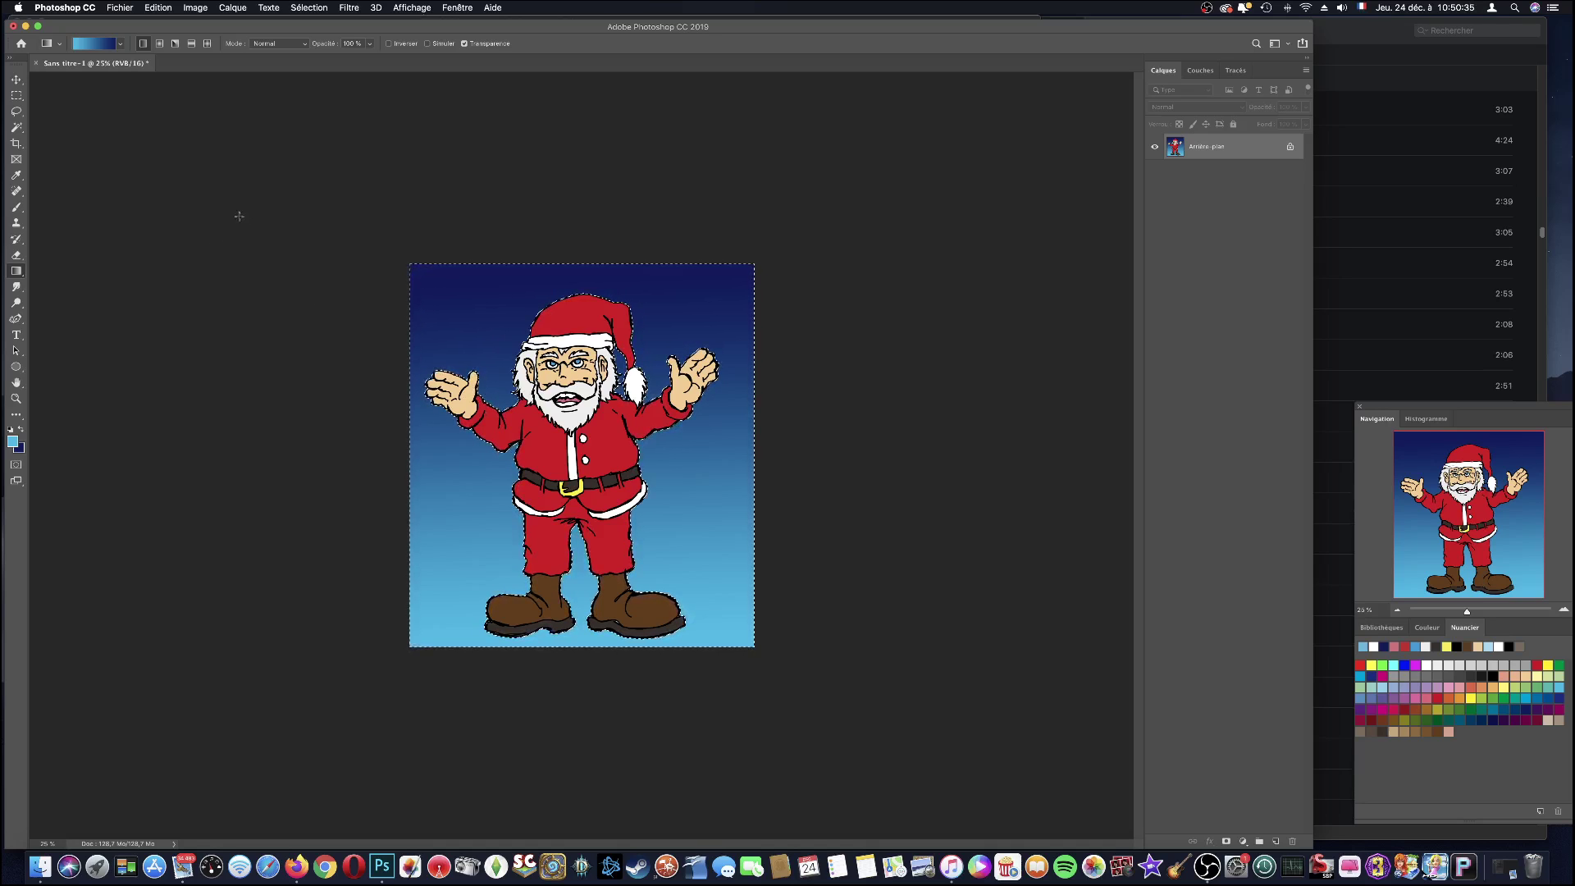
- Deselect, zoom to 100%, and bring the legs and boots into view
left_click(309, 10)
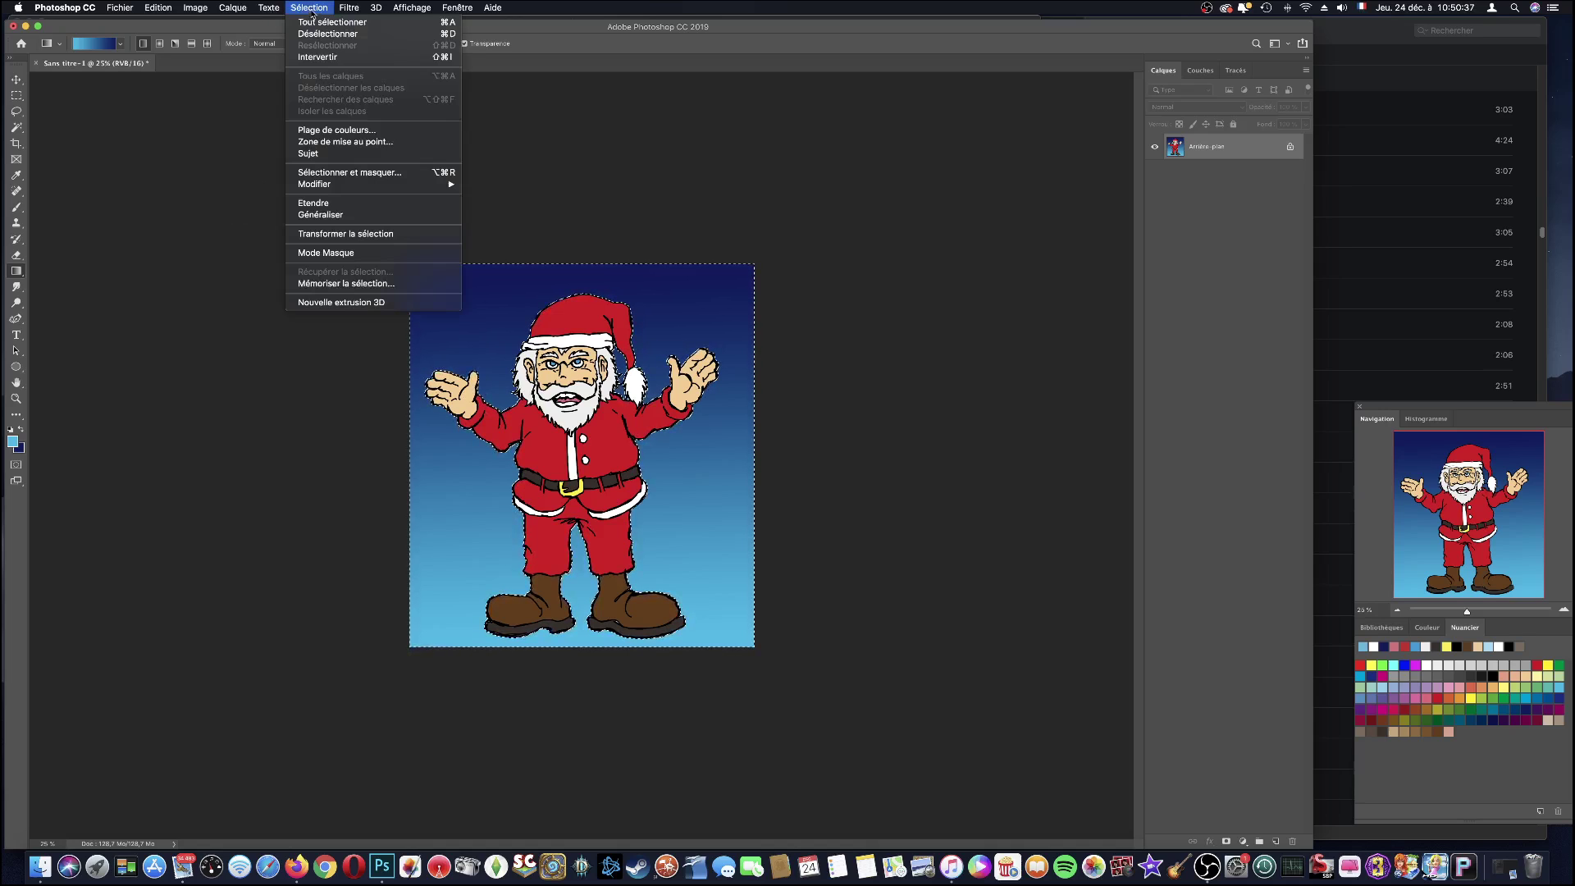
left_click(328, 33)
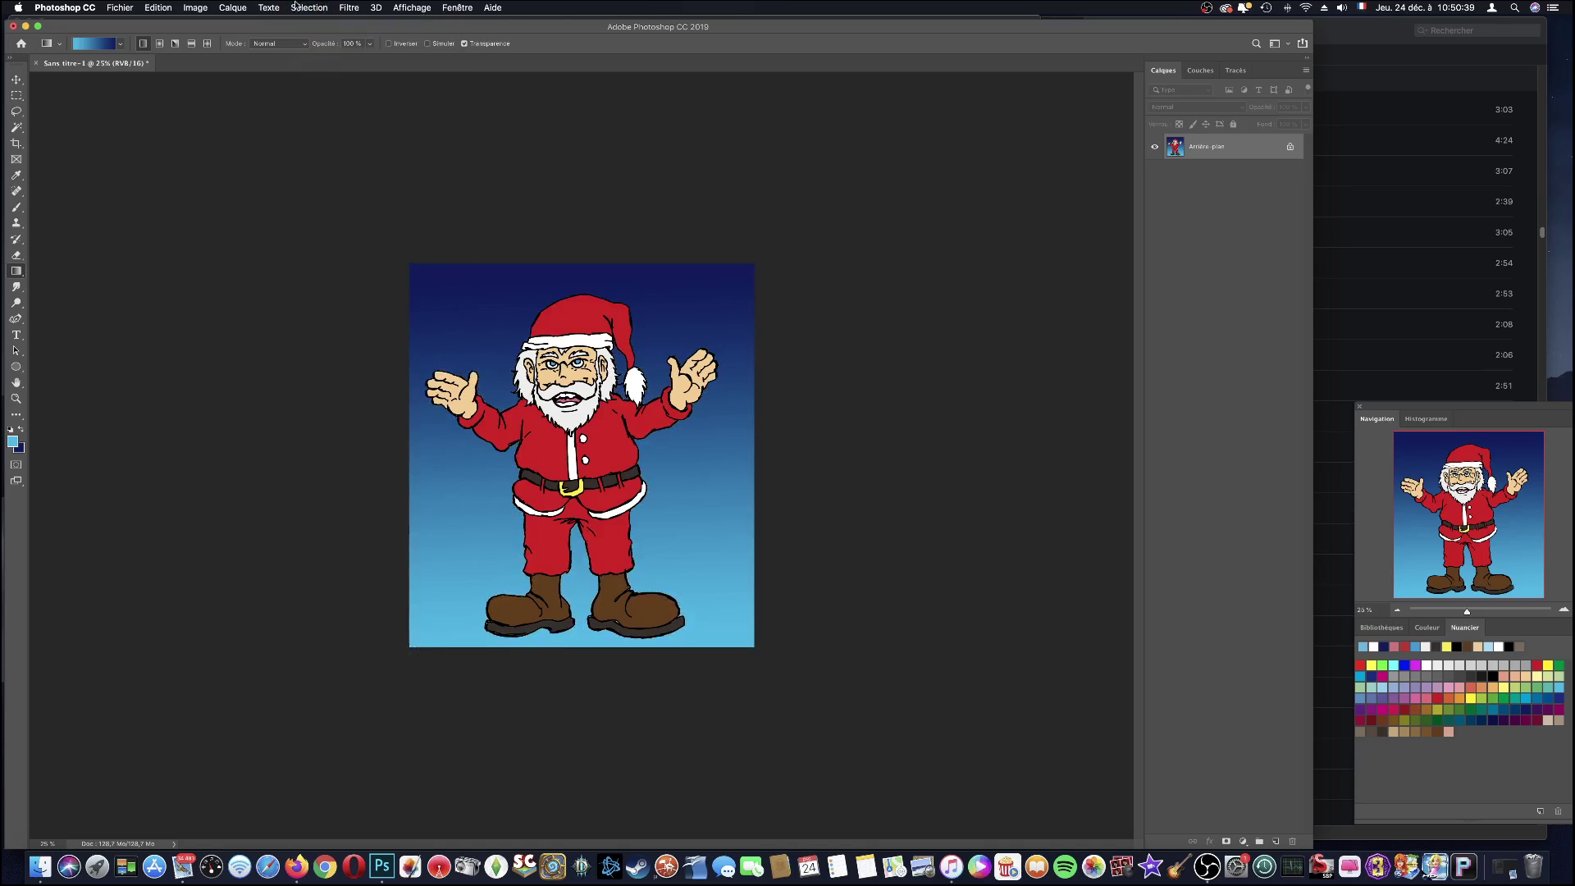
key("super+1")
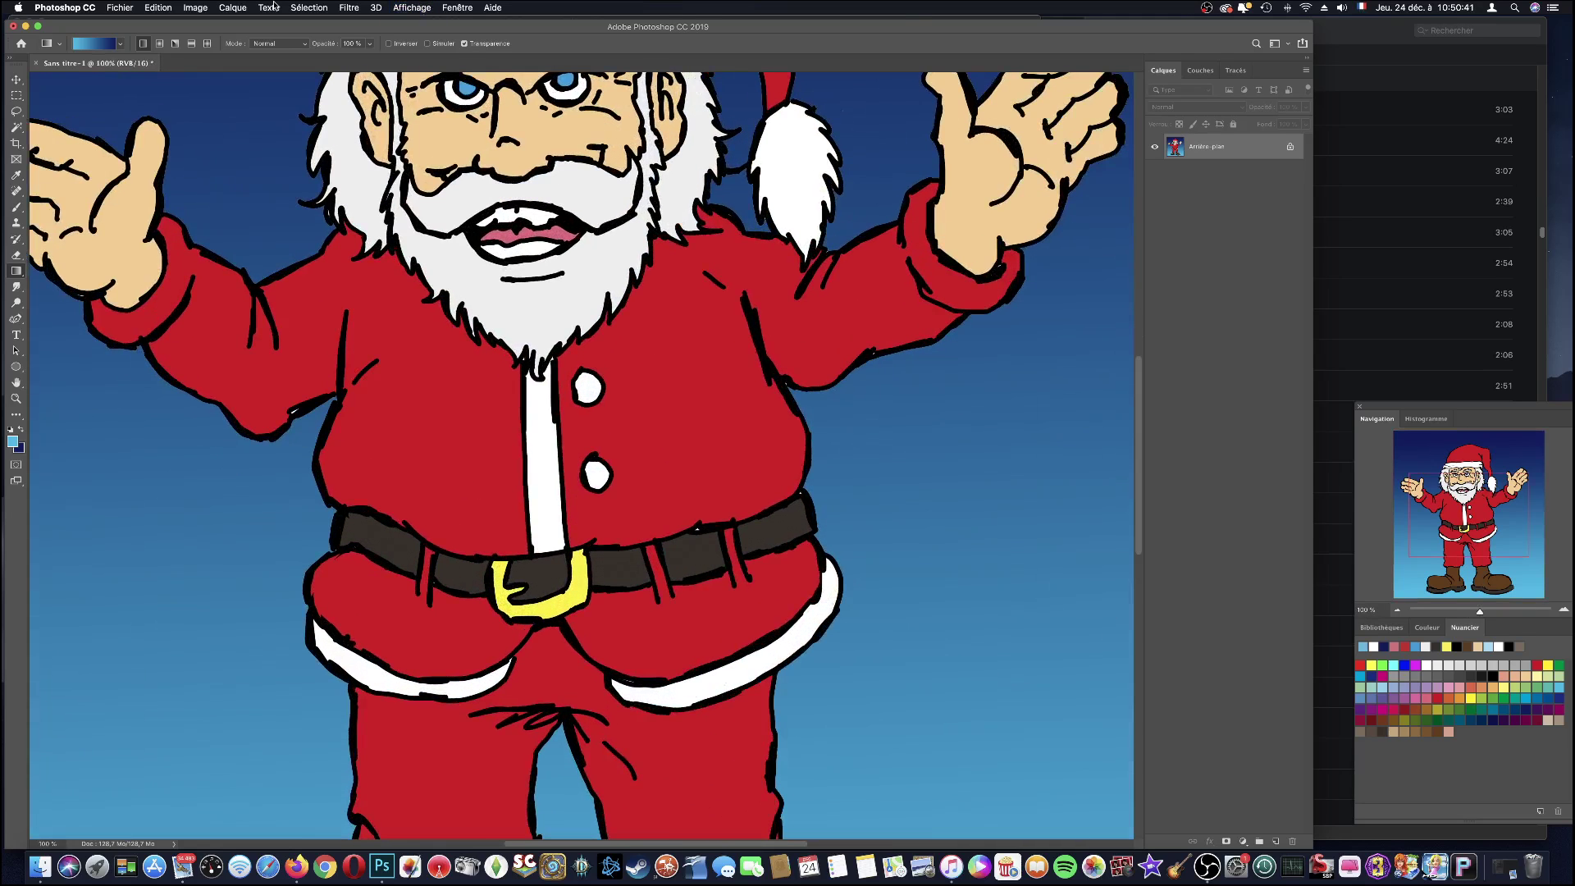
left_click_drag(1479, 504, 1493, 535)
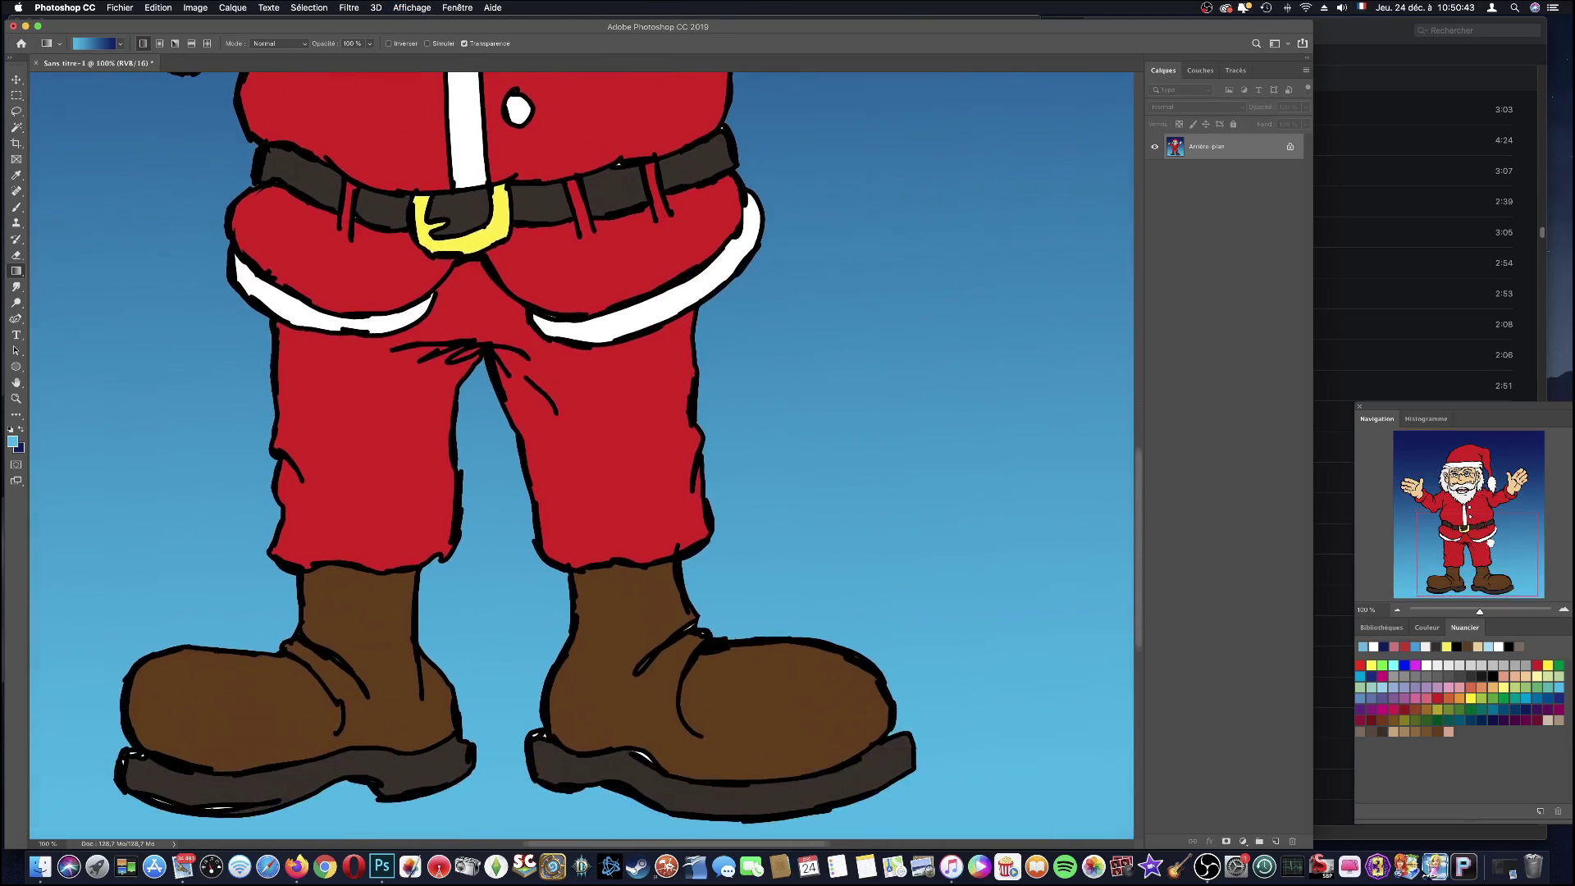
- Sample the sole's dark brown and paint over its white streak
left_click(17, 177)
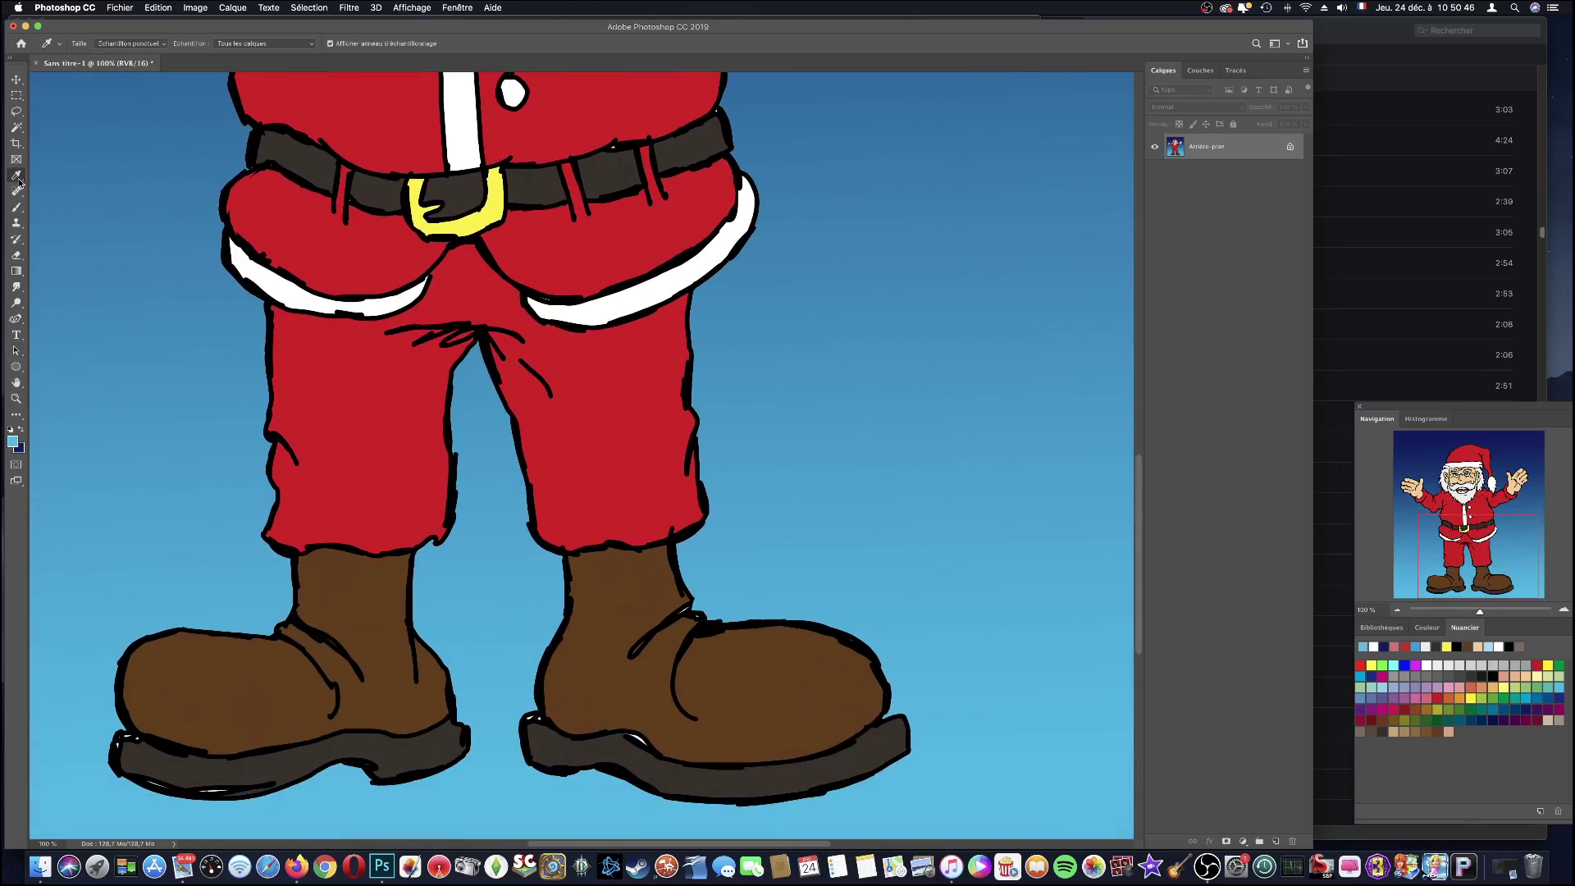
left_click(643, 580)
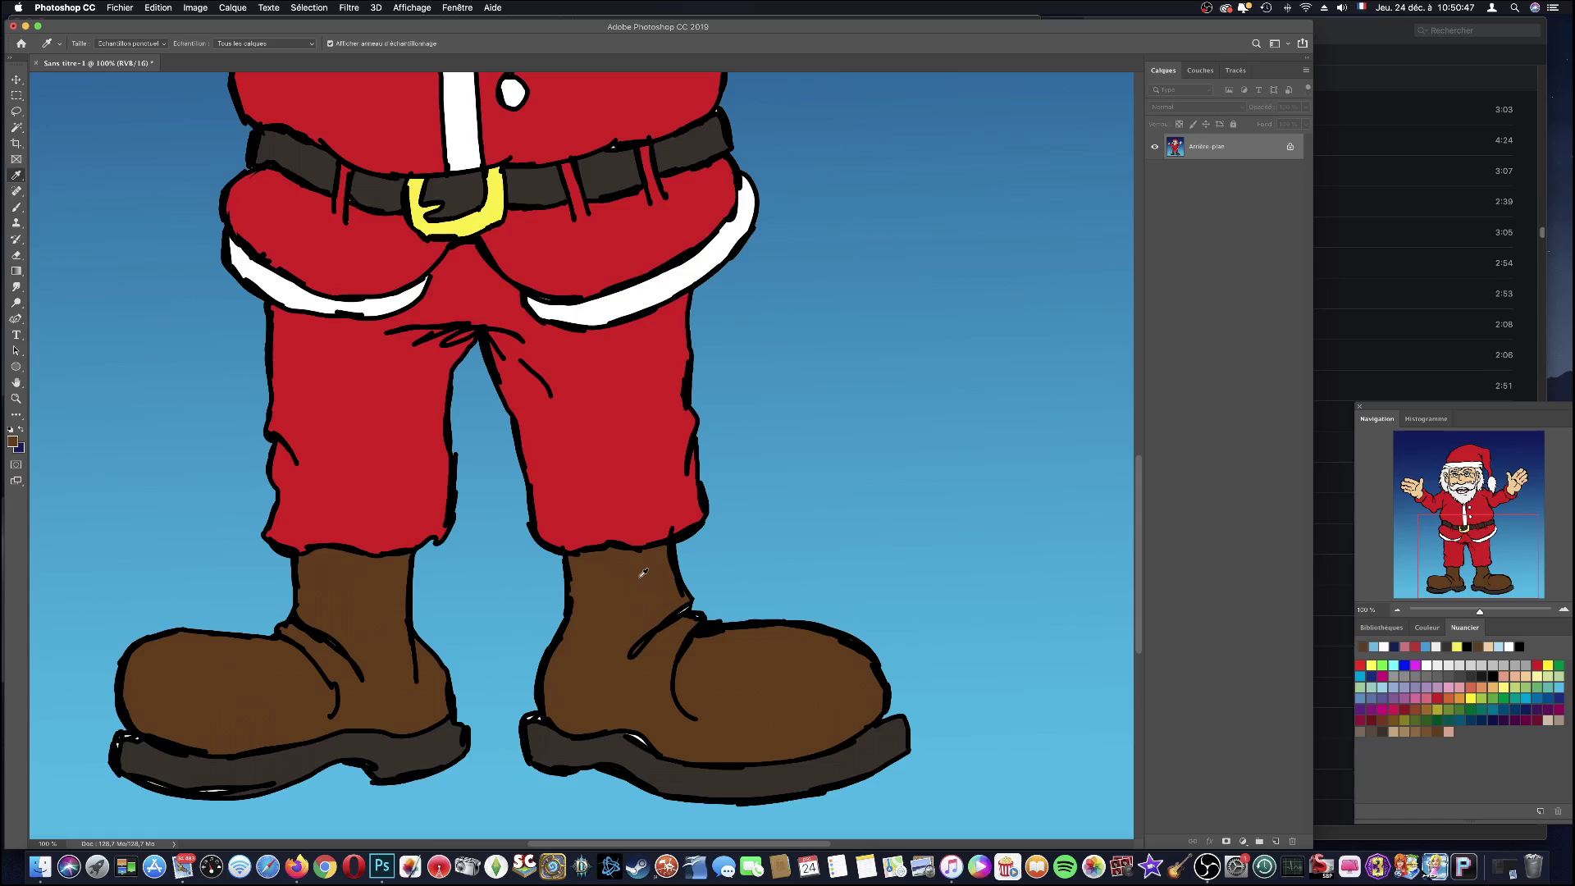
left_click(18, 209)
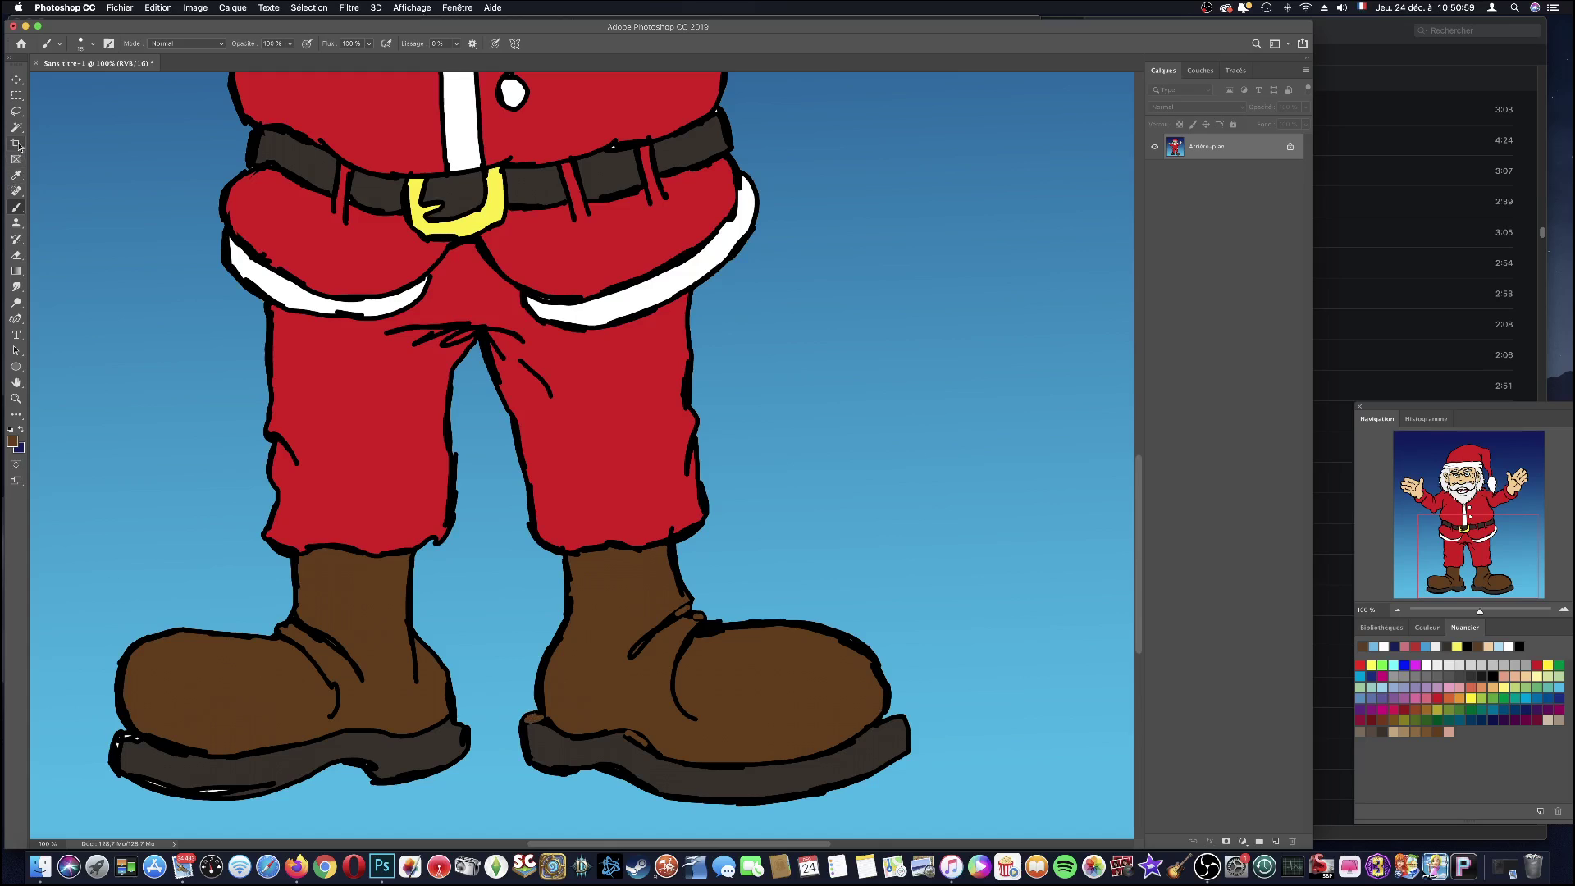
left_click(15, 175)
left_click(334, 743)
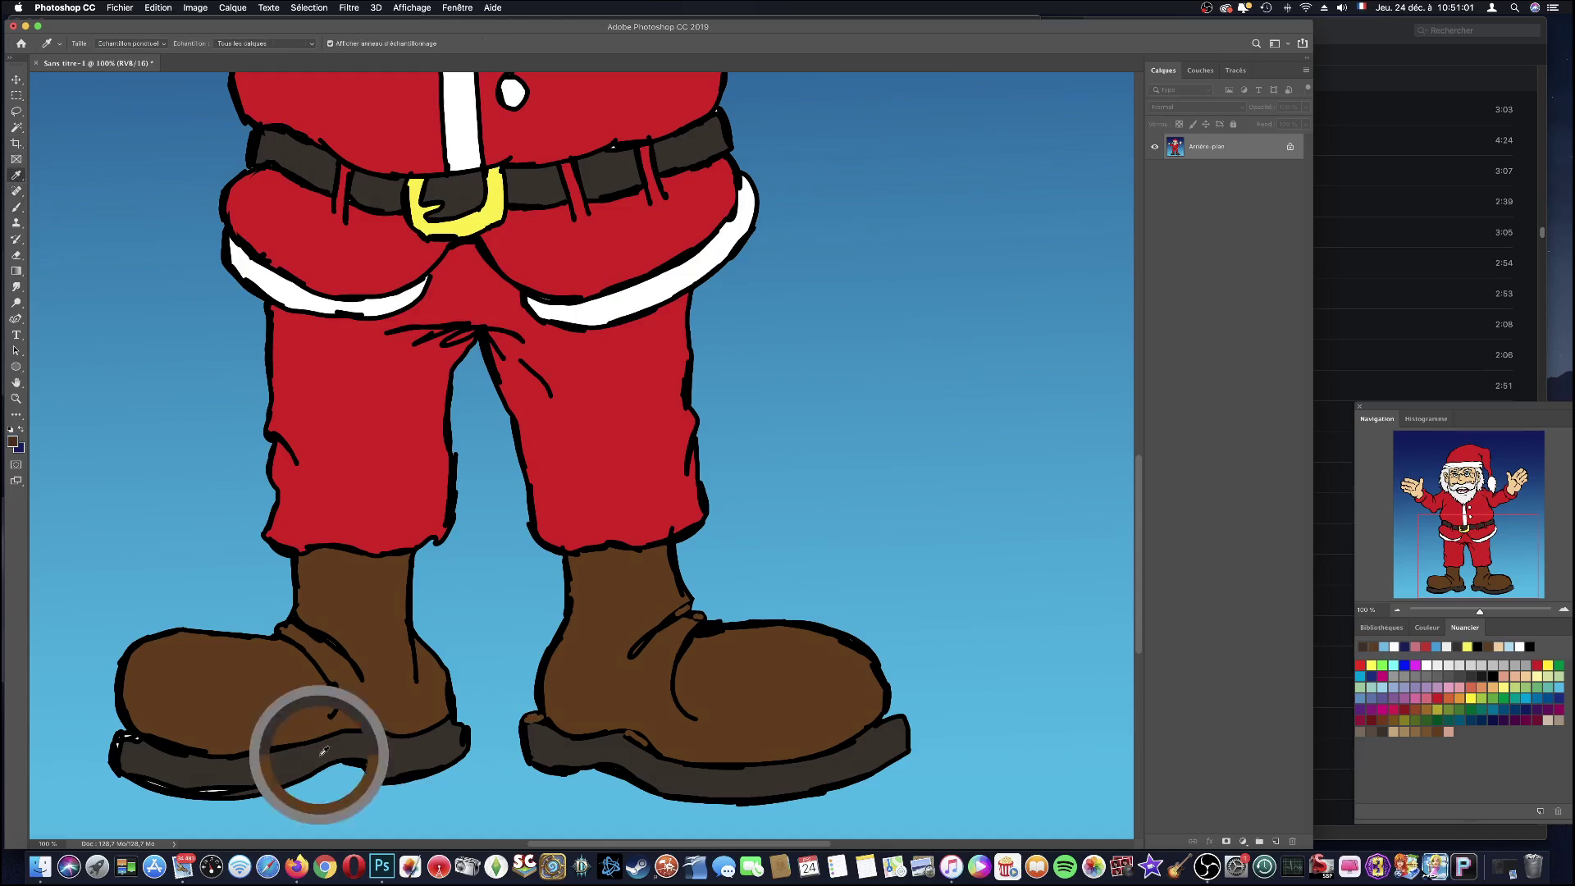
left_click(16, 206)
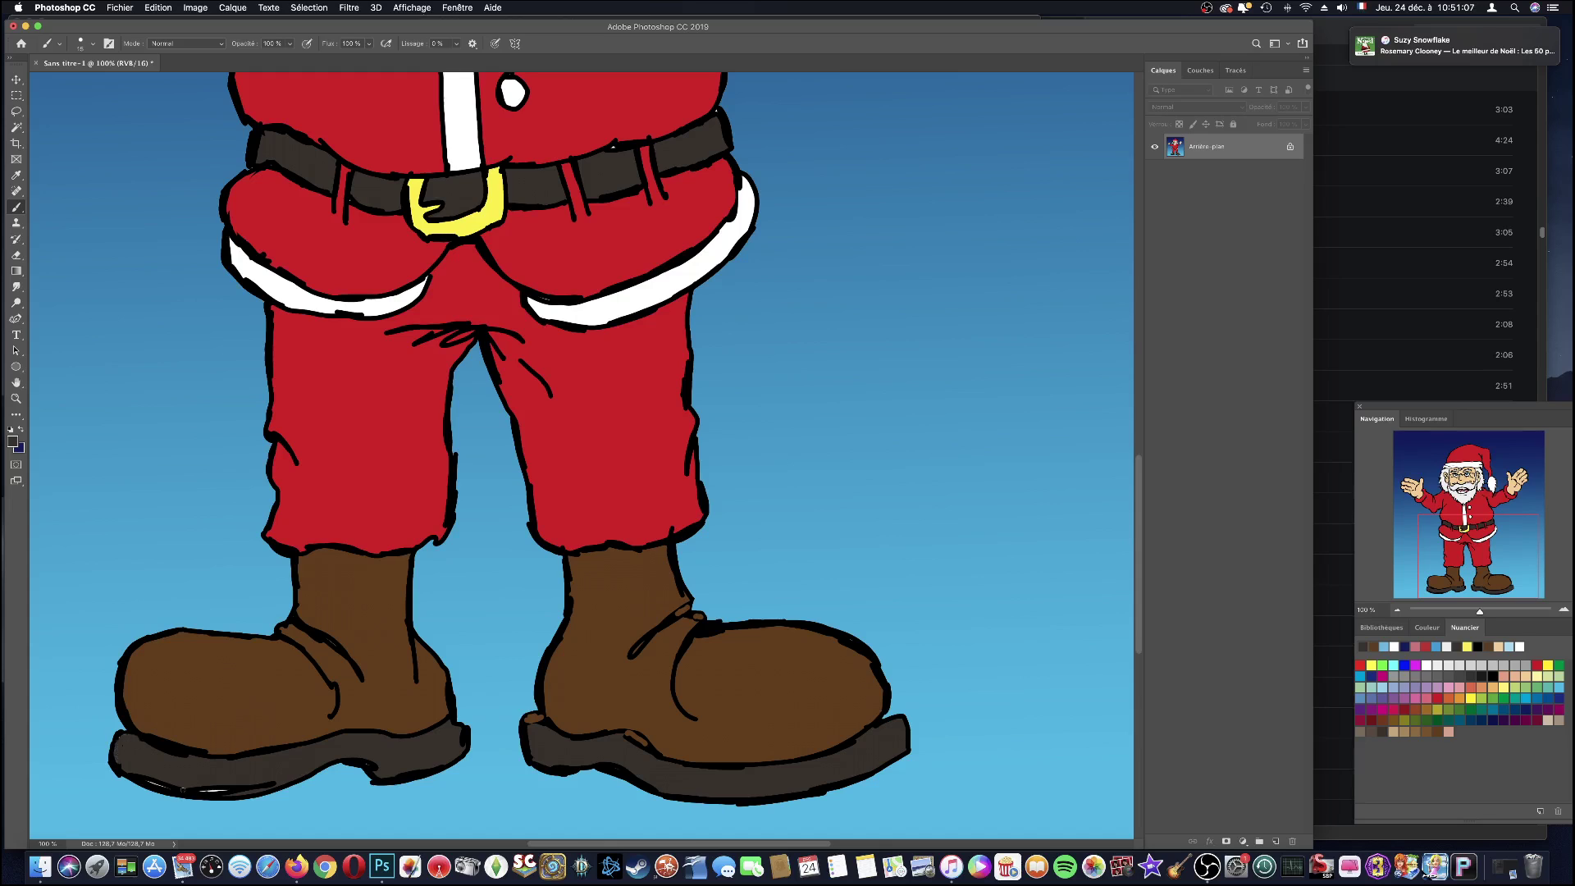
left_click_drag(198, 781, 251, 787)
left_click_drag(1461, 553, 1442, 470)
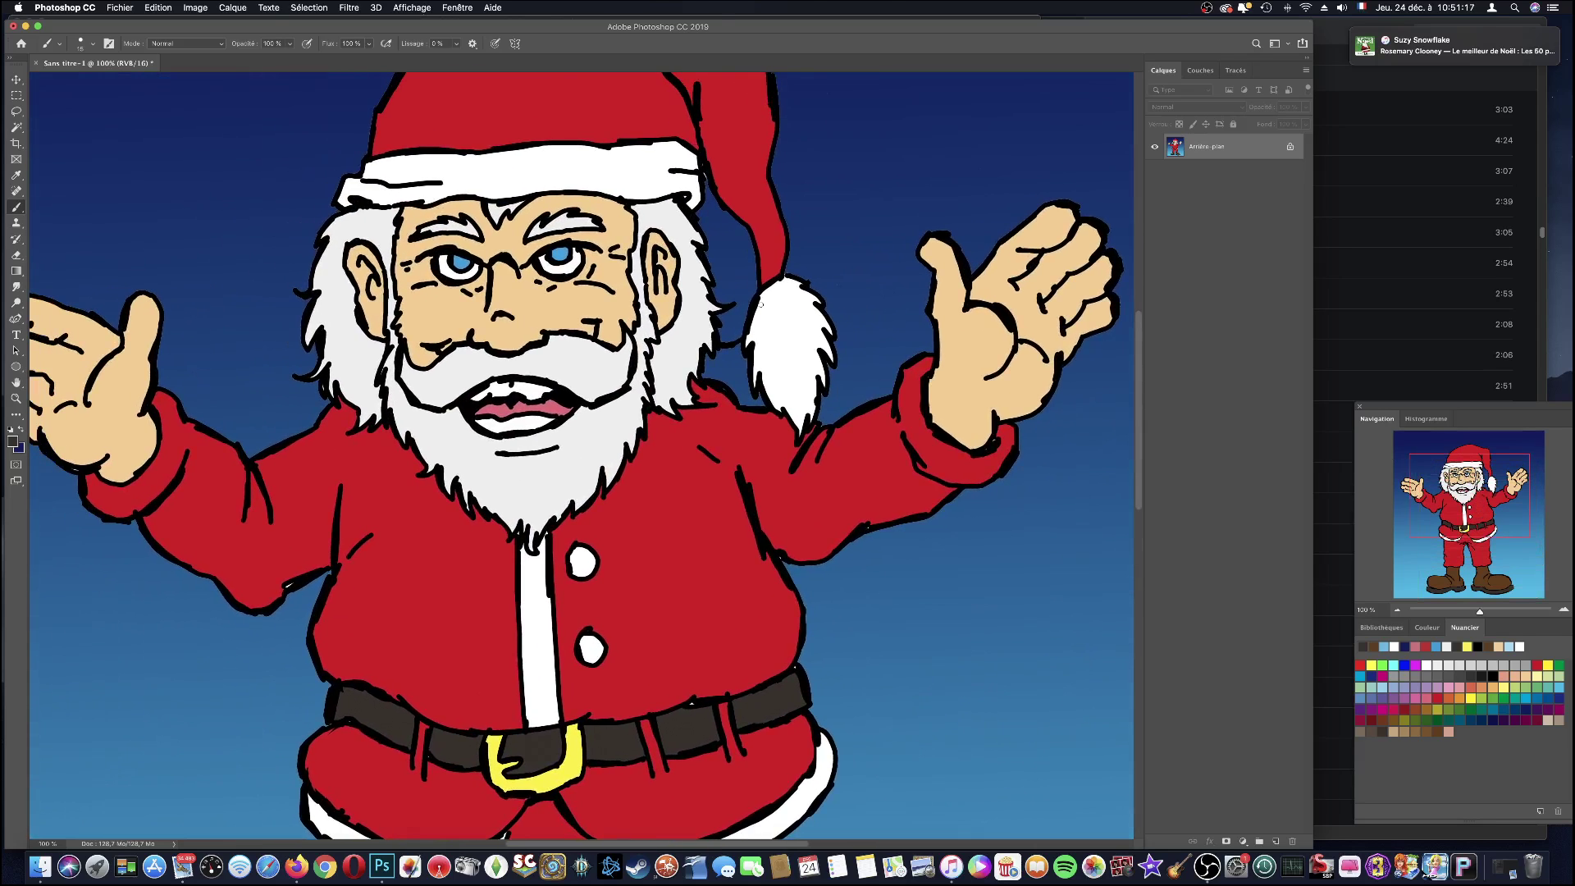
- At 300% zoom, brush the upper teeth white to shrink the gaps
key("super+plus")
key("super+plus")
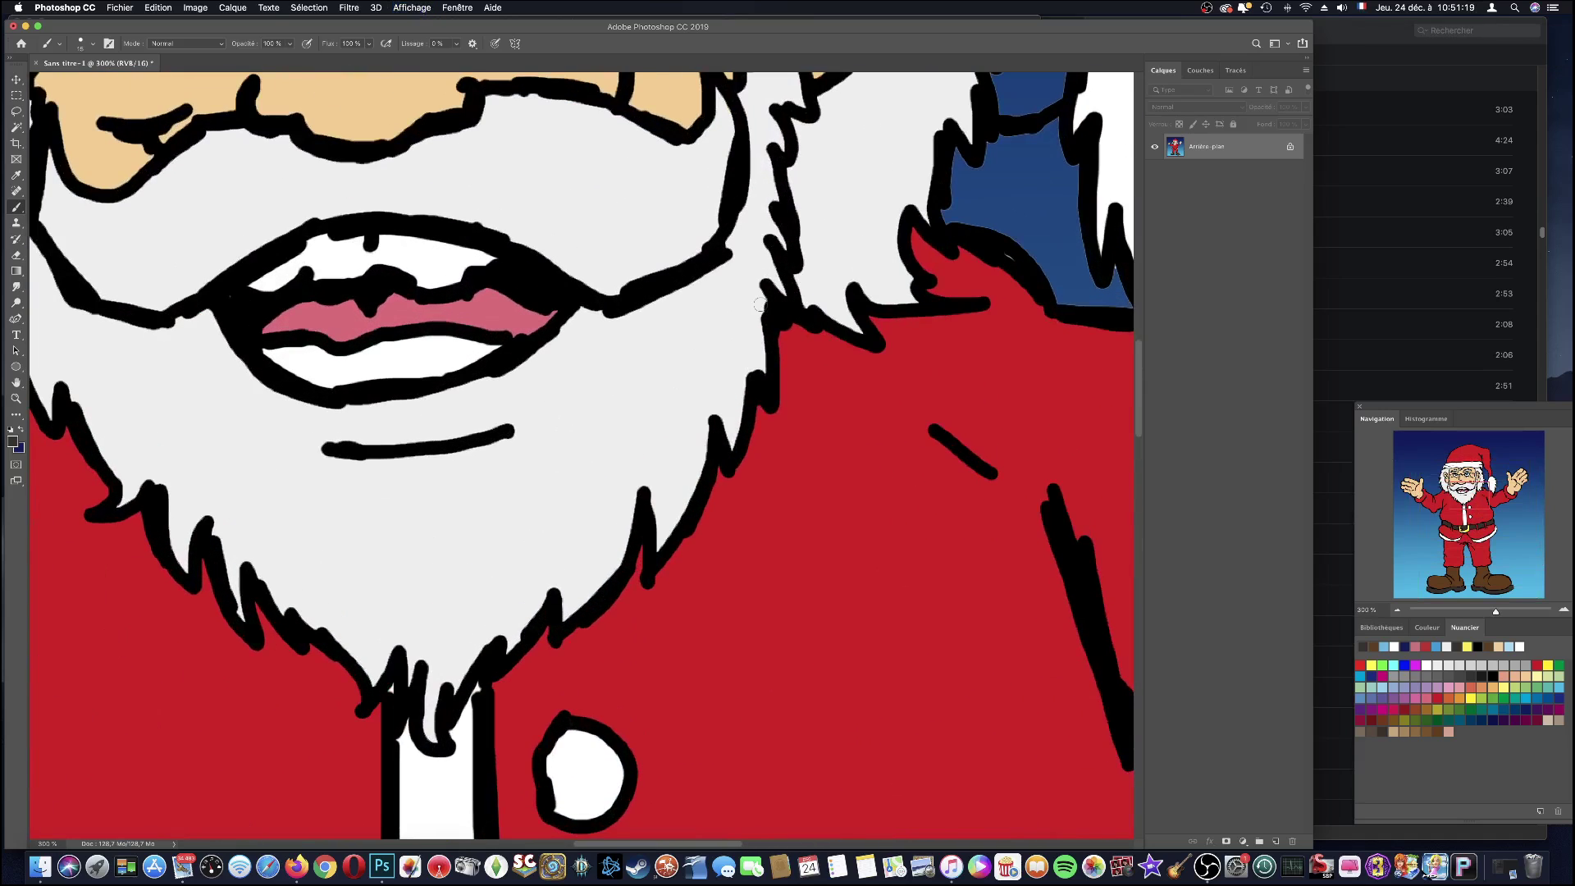
left_click_drag(397, 252, 419, 270)
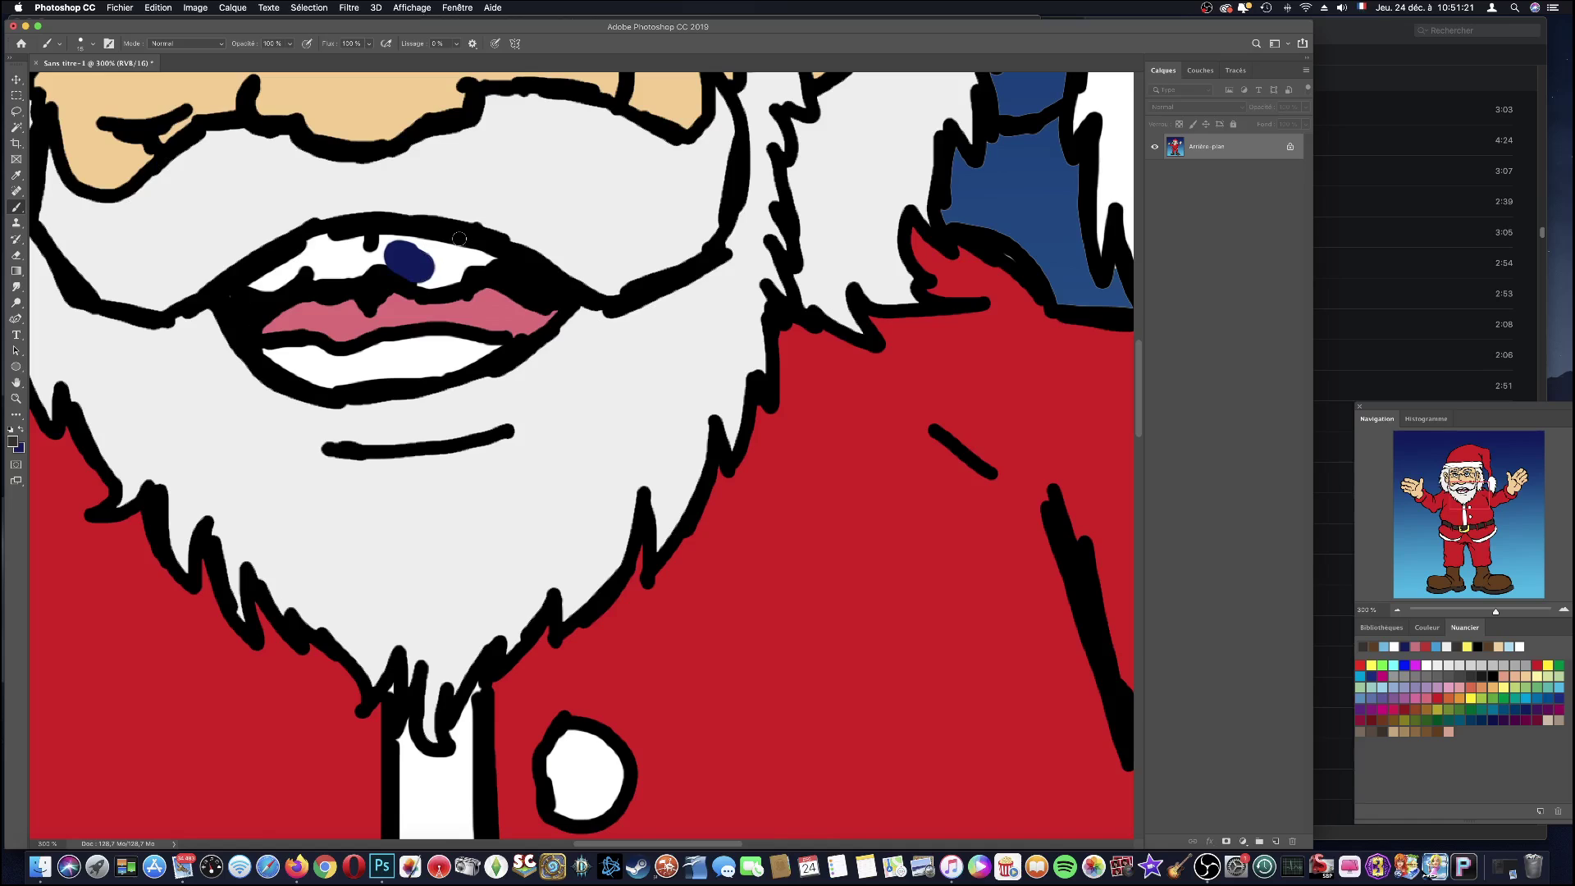
key("super+z")
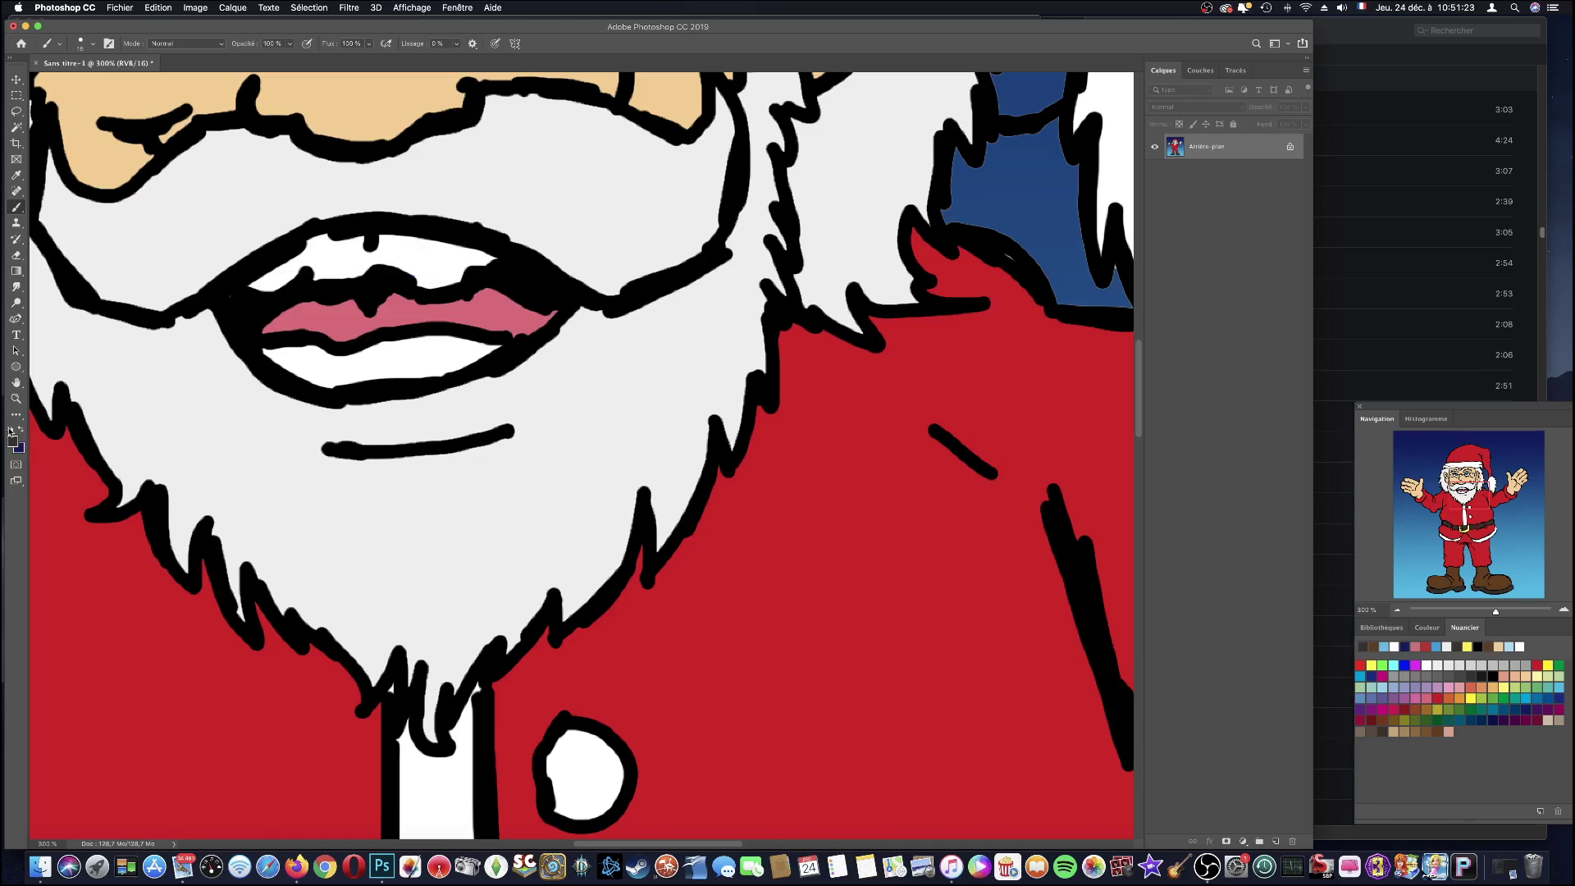
left_click(10, 429)
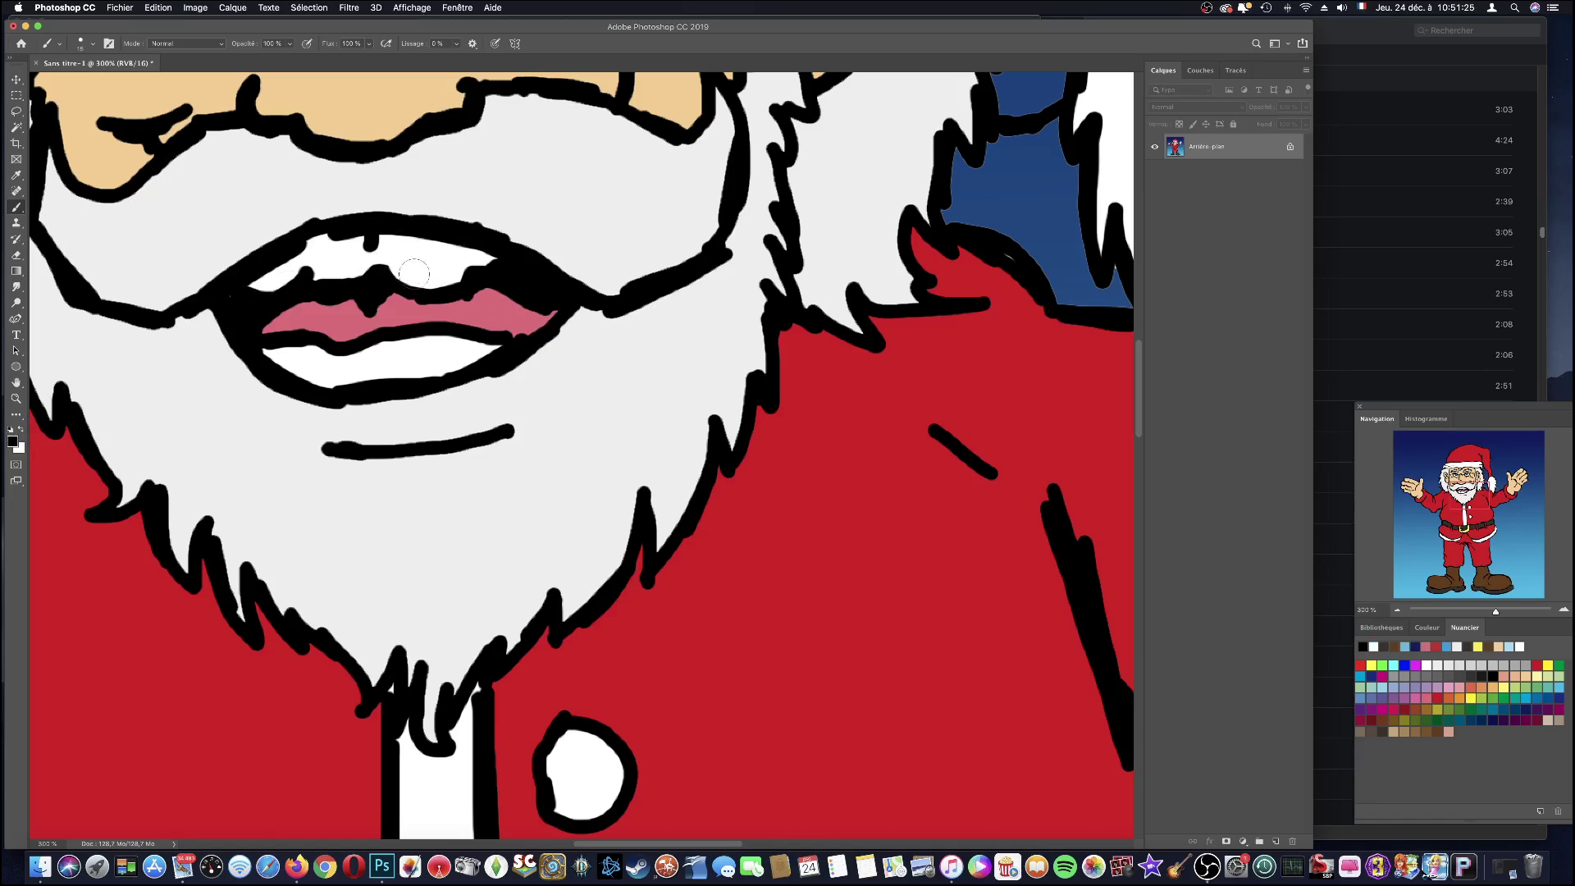
left_click_drag(414, 273, 270, 288)
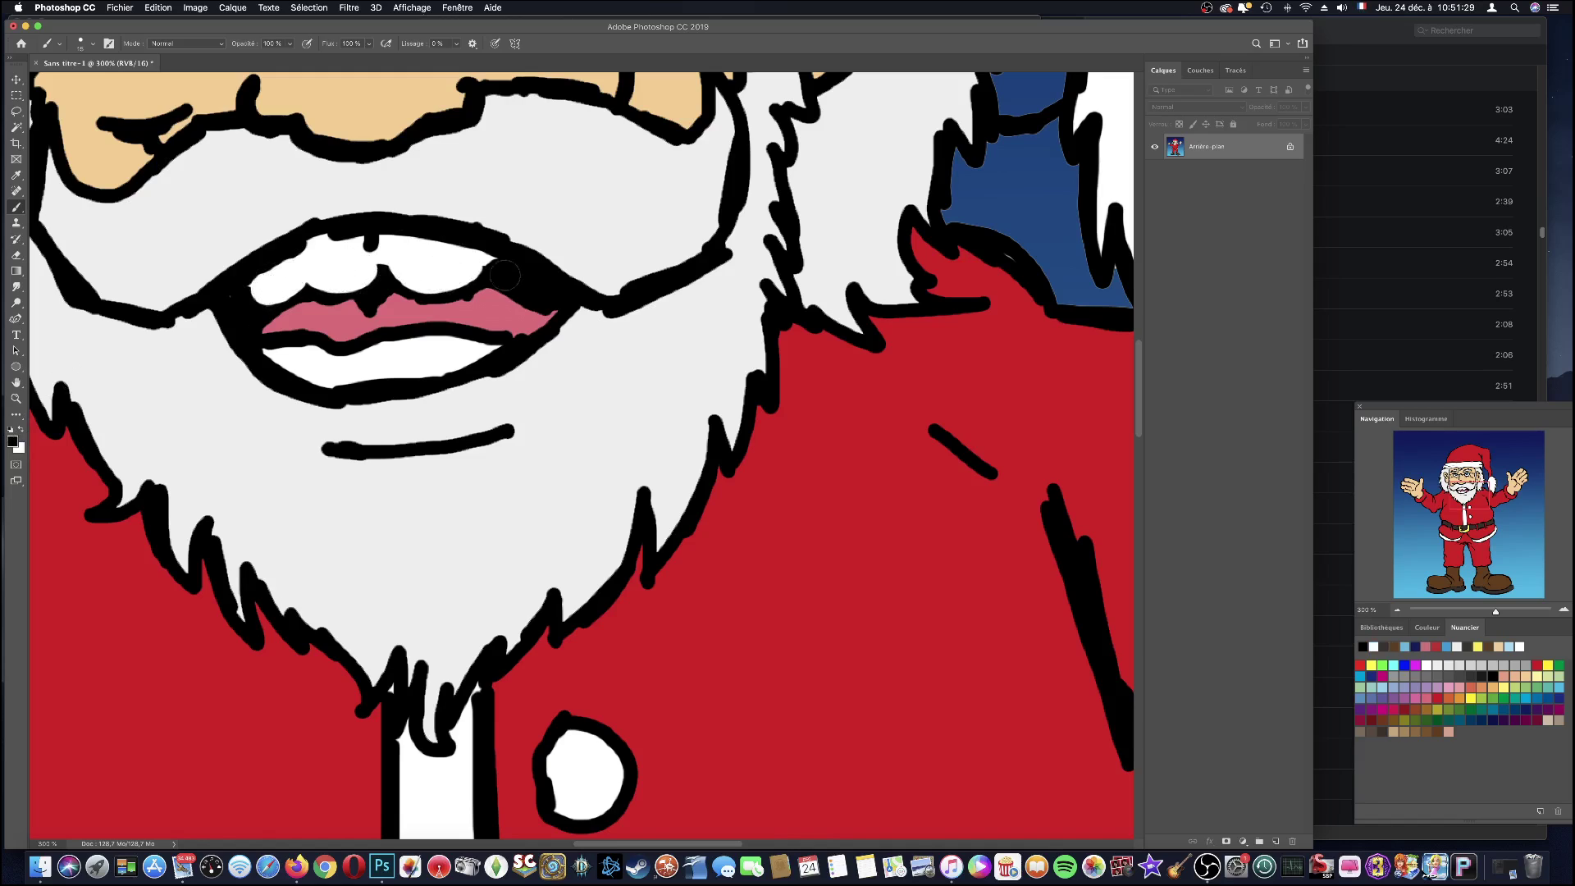
left_click_drag(504, 276, 502, 264)
- Paint black pupils in both blue eyes
left_click_drag(1464, 500, 1432, 450)
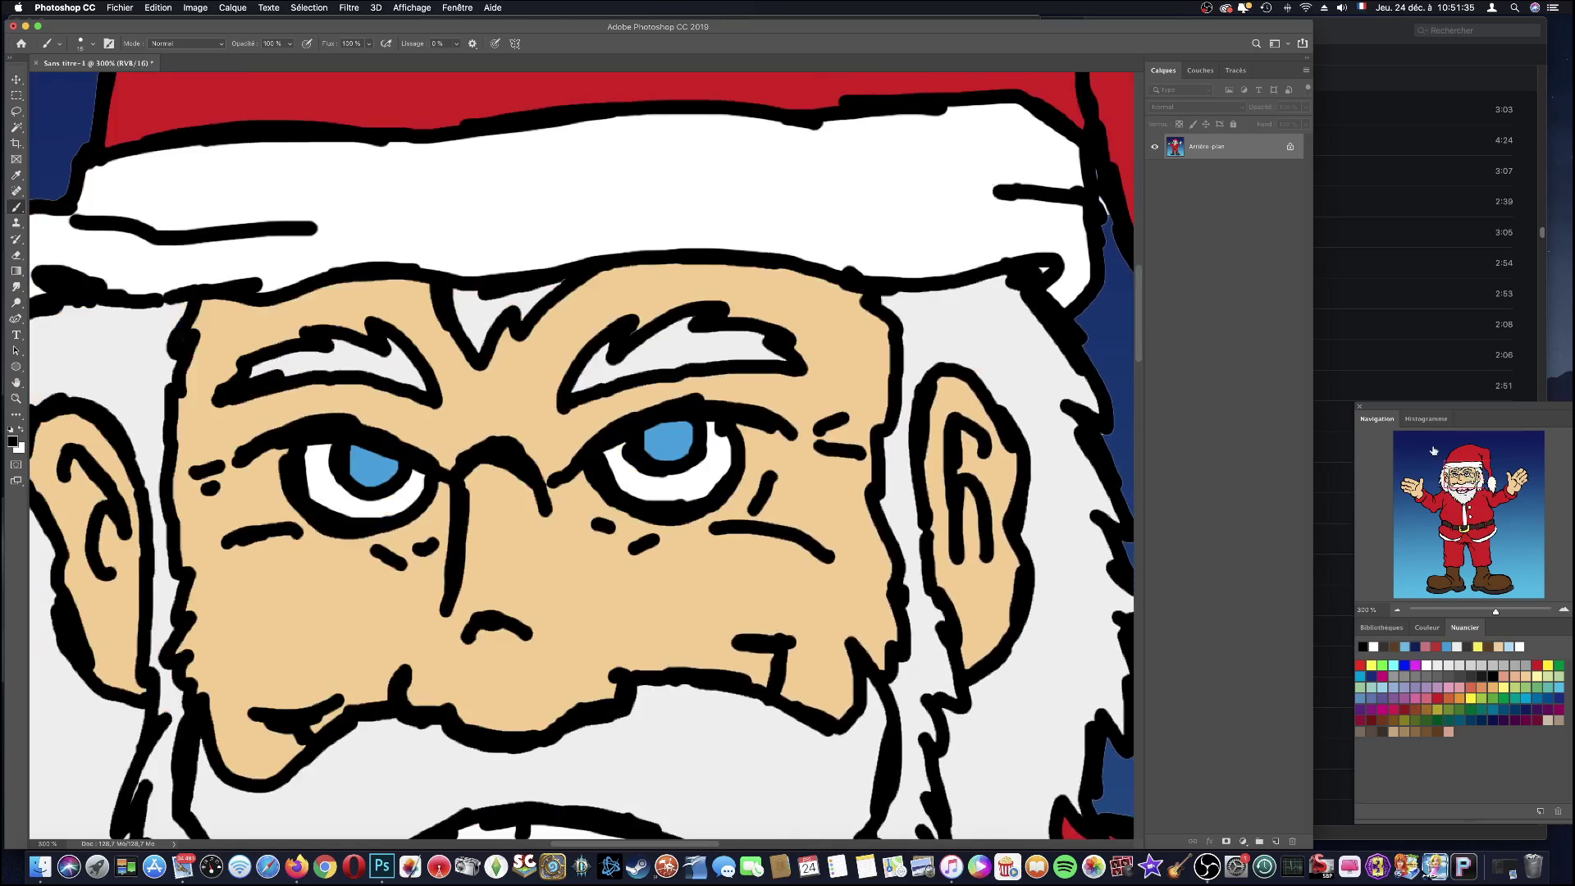
left_click_drag(688, 428, 676, 422)
left_click_drag(375, 455, 391, 462)
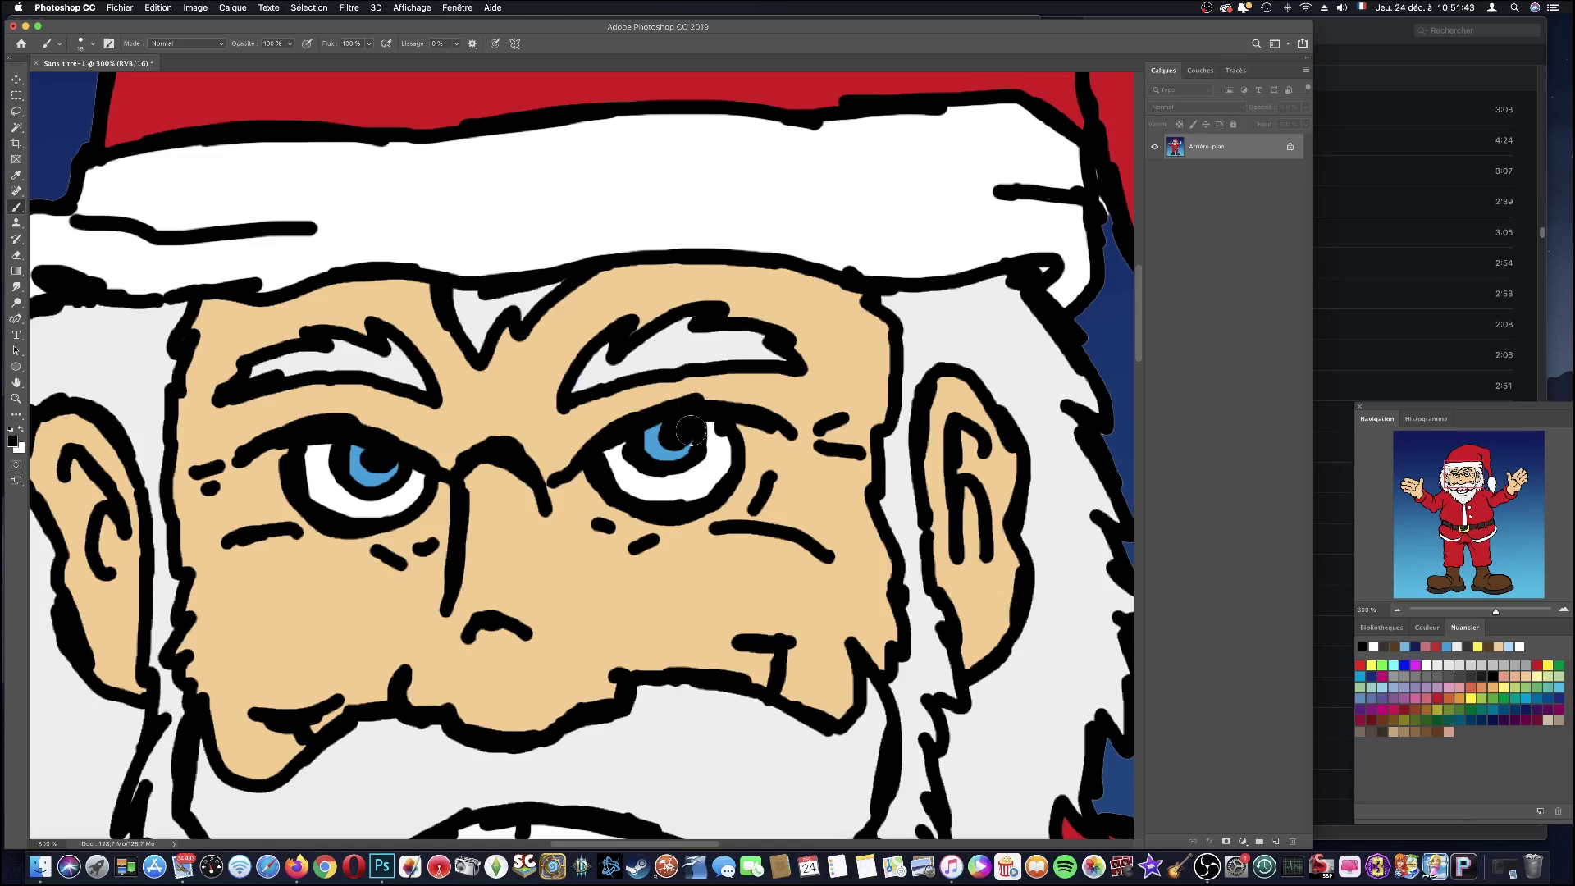
- Add white highlight dots to the right and left pupils
left_click(690, 427)
left_click(393, 456)
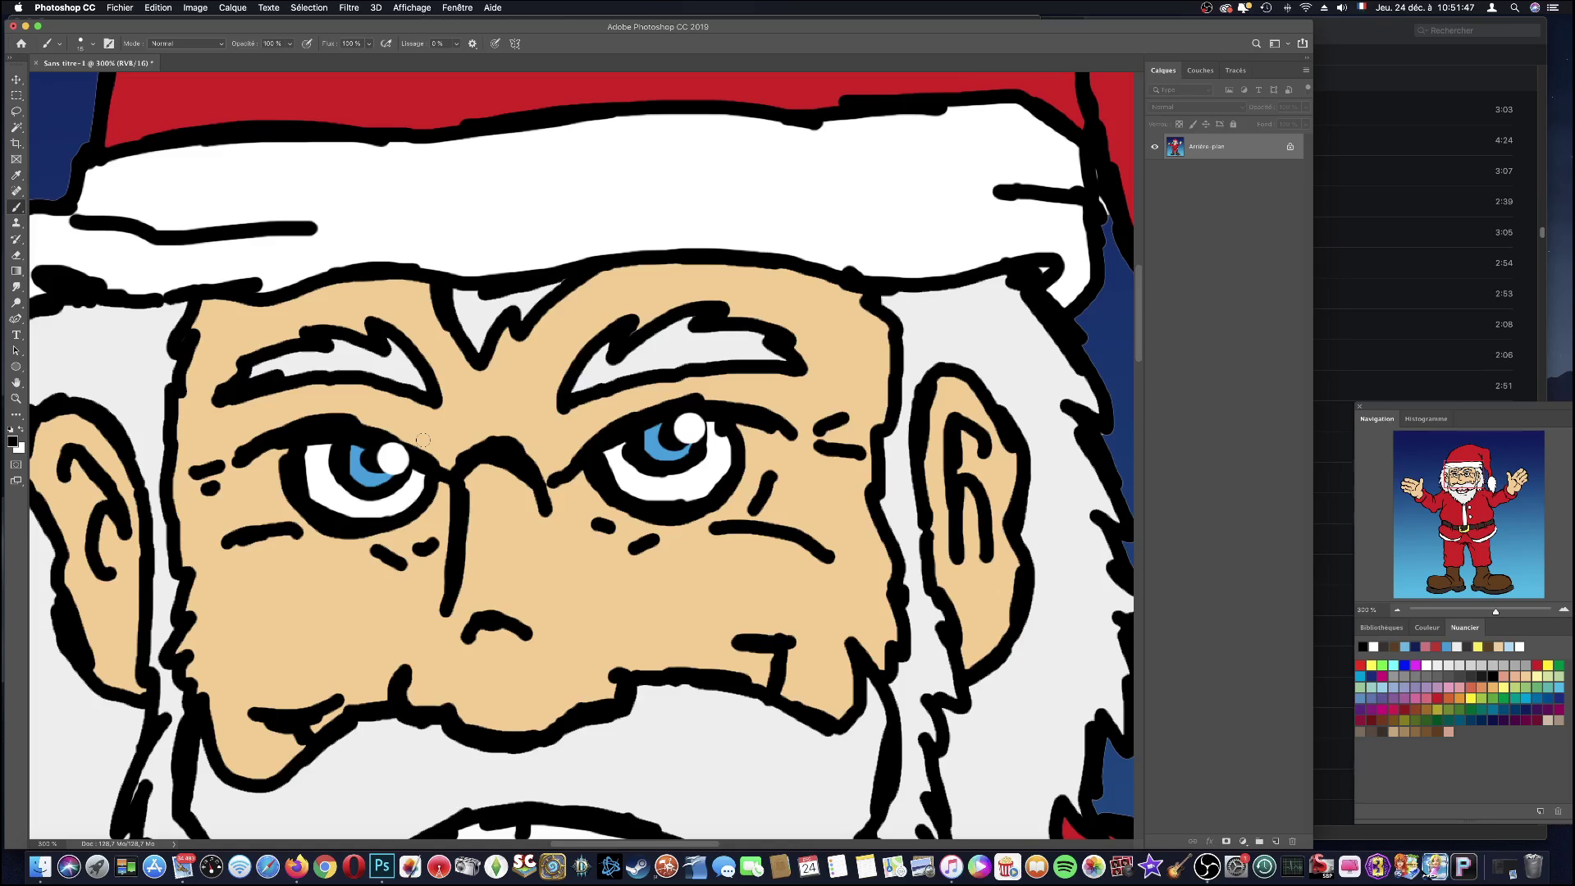
key("super+minus")
key("super+minus")
key("super+minus")
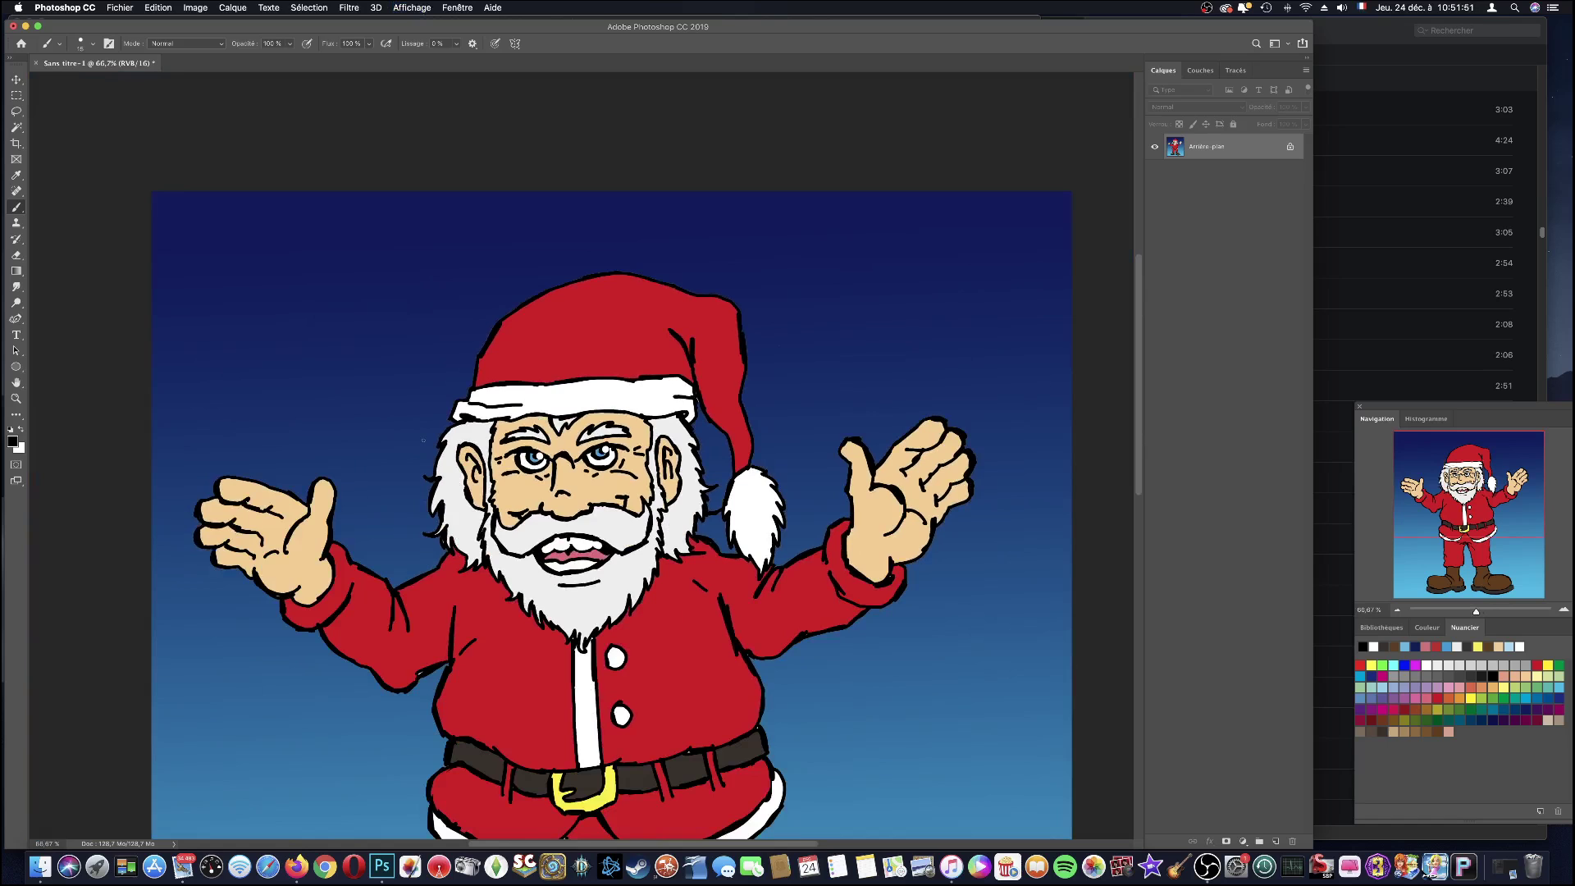
key("super+plus")
key("super+plus")
key("super+plus")
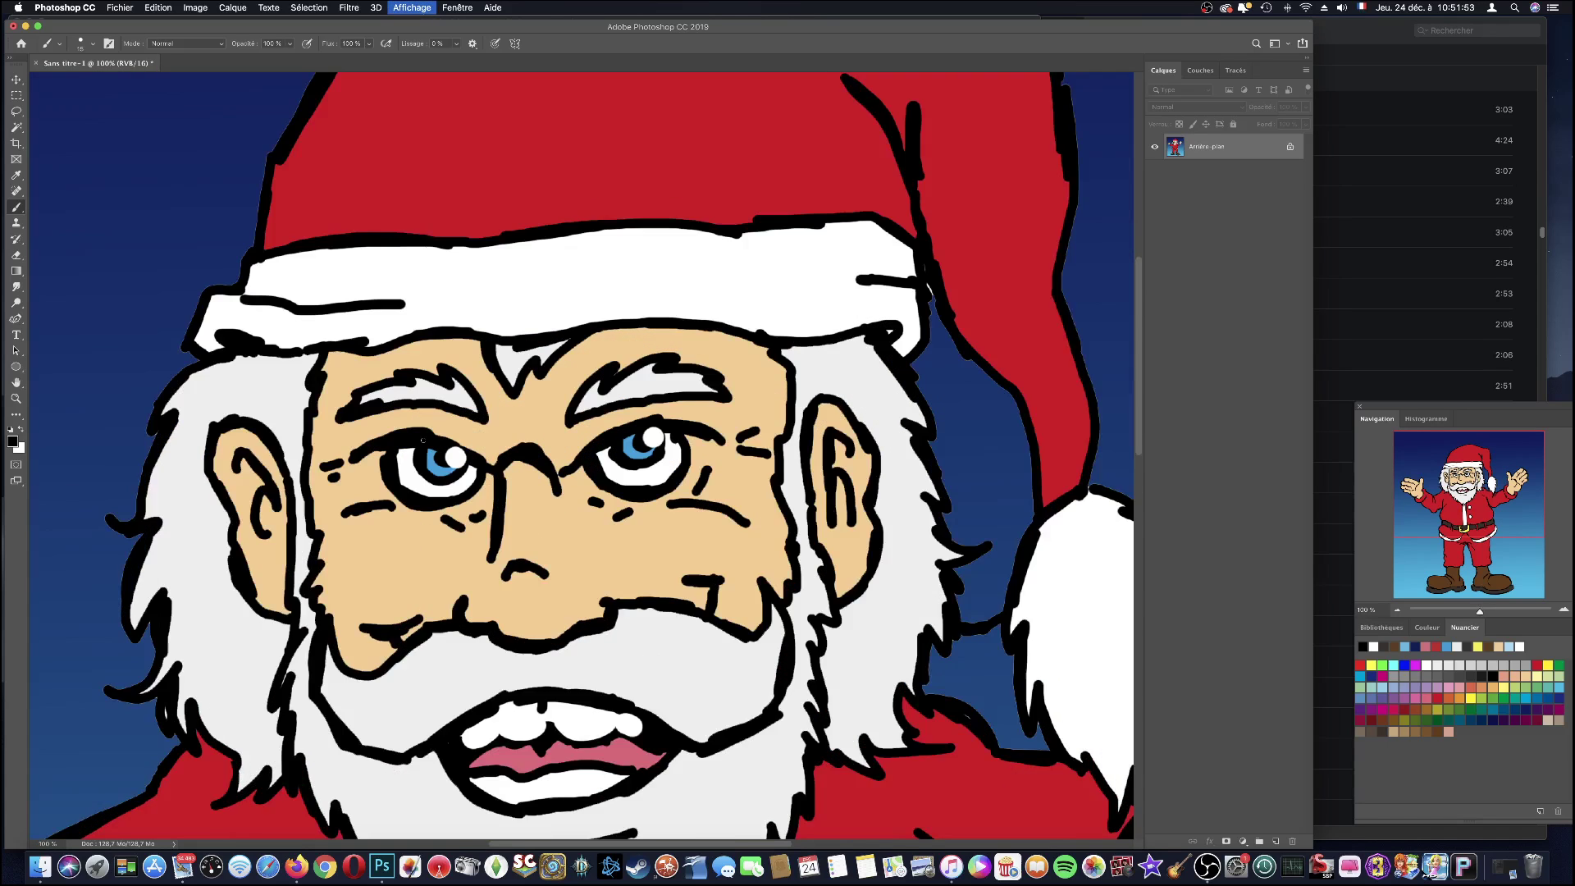
- At 400% zoom, thicken both upper eyelid lines in black, then show the Filter menu list
left_click(1563, 611)
left_click(1470, 480)
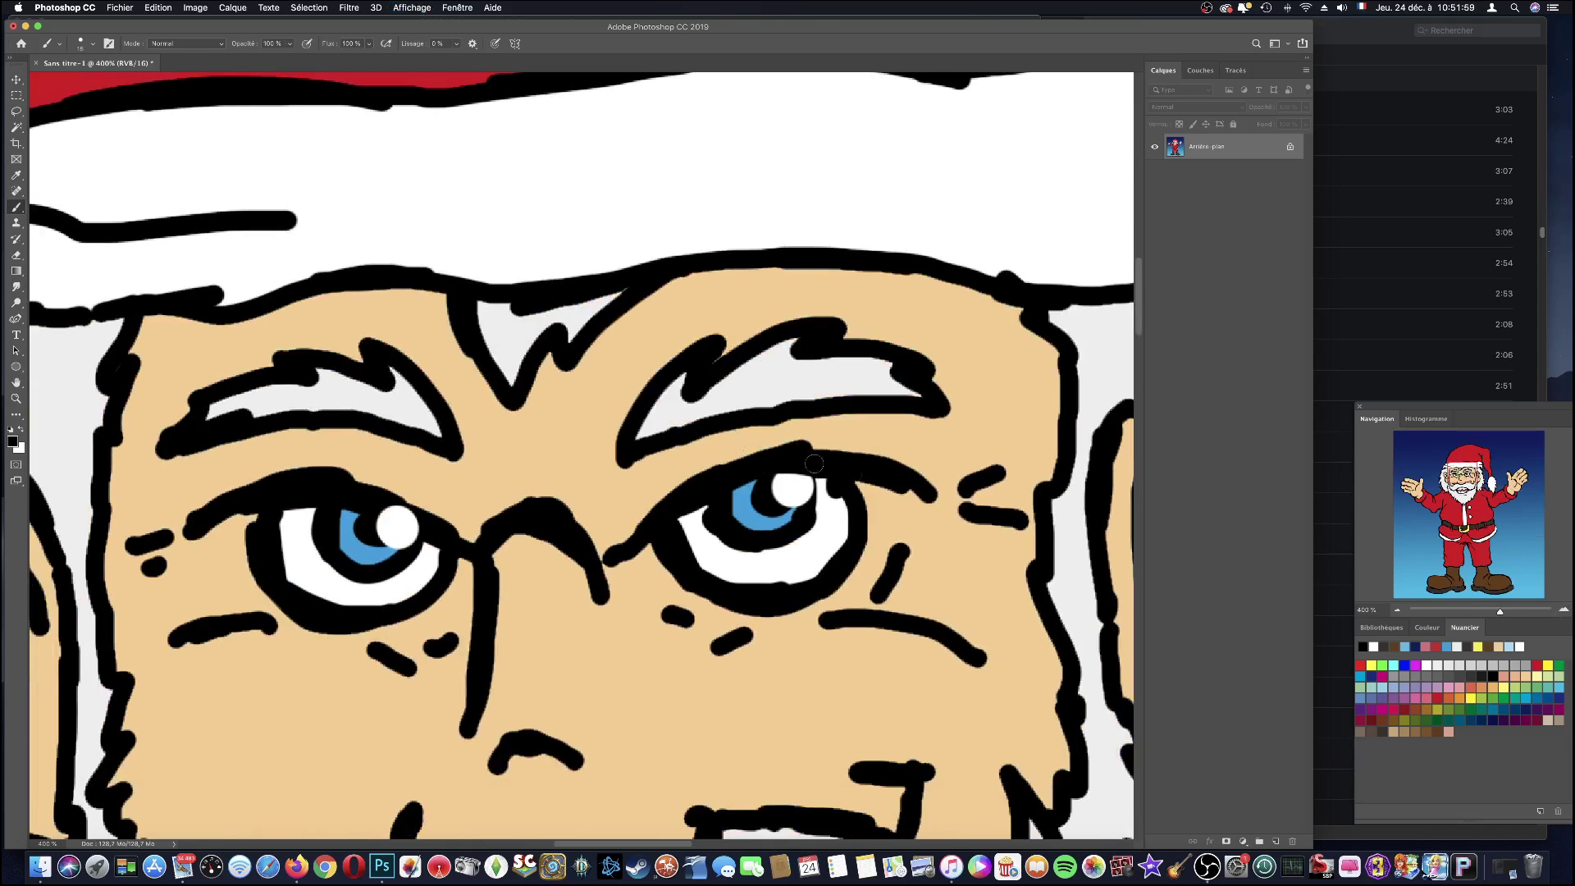
left_click_drag(813, 463, 861, 480)
left_click_drag(352, 480, 468, 537)
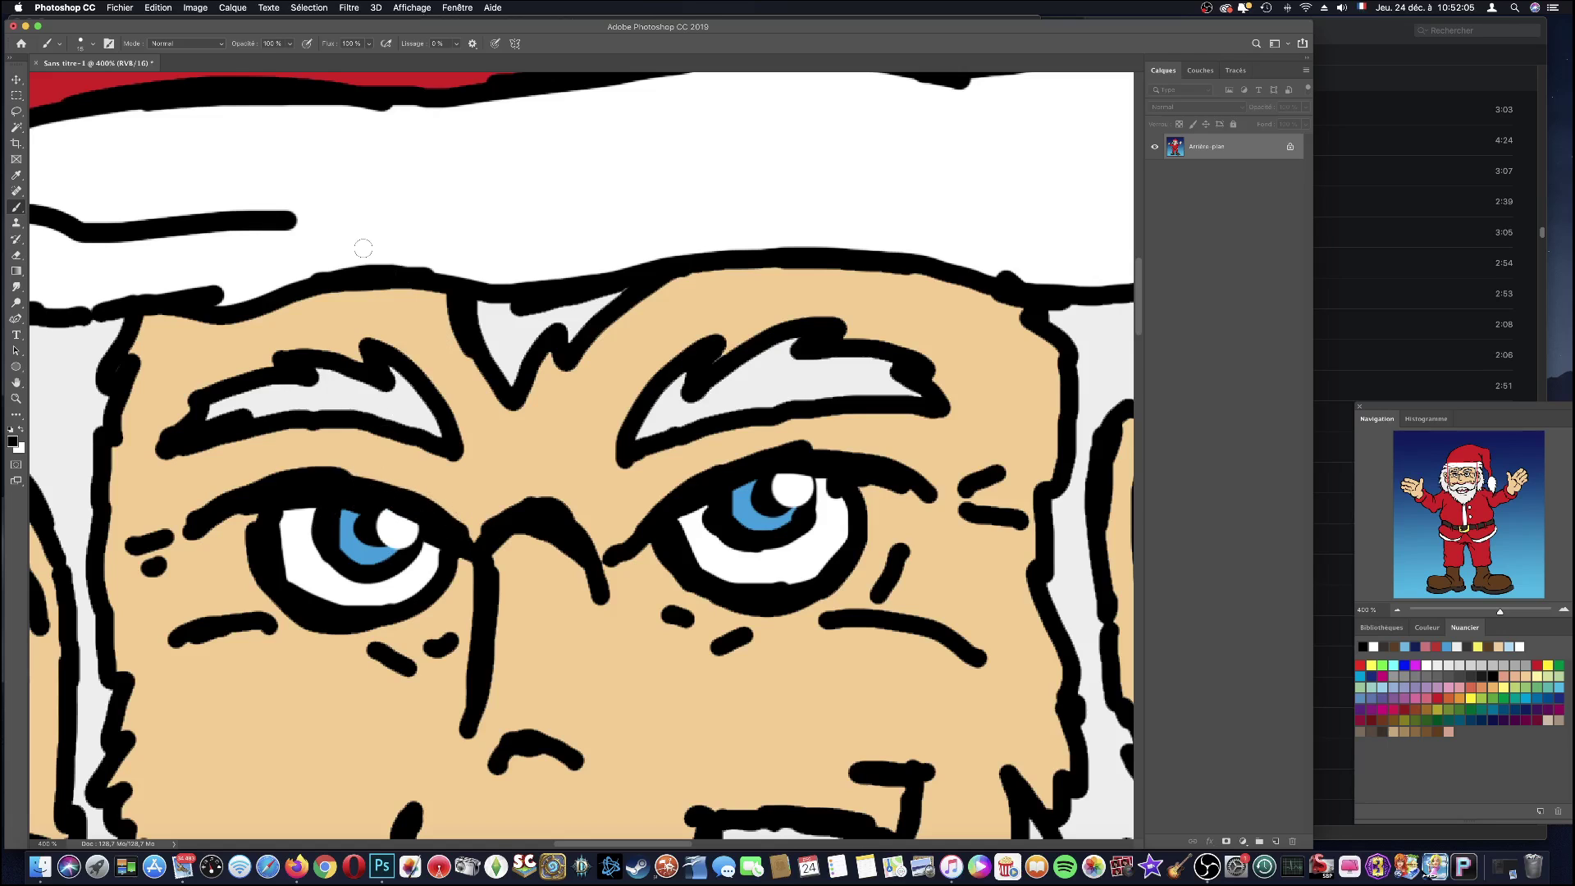
key("super+1")
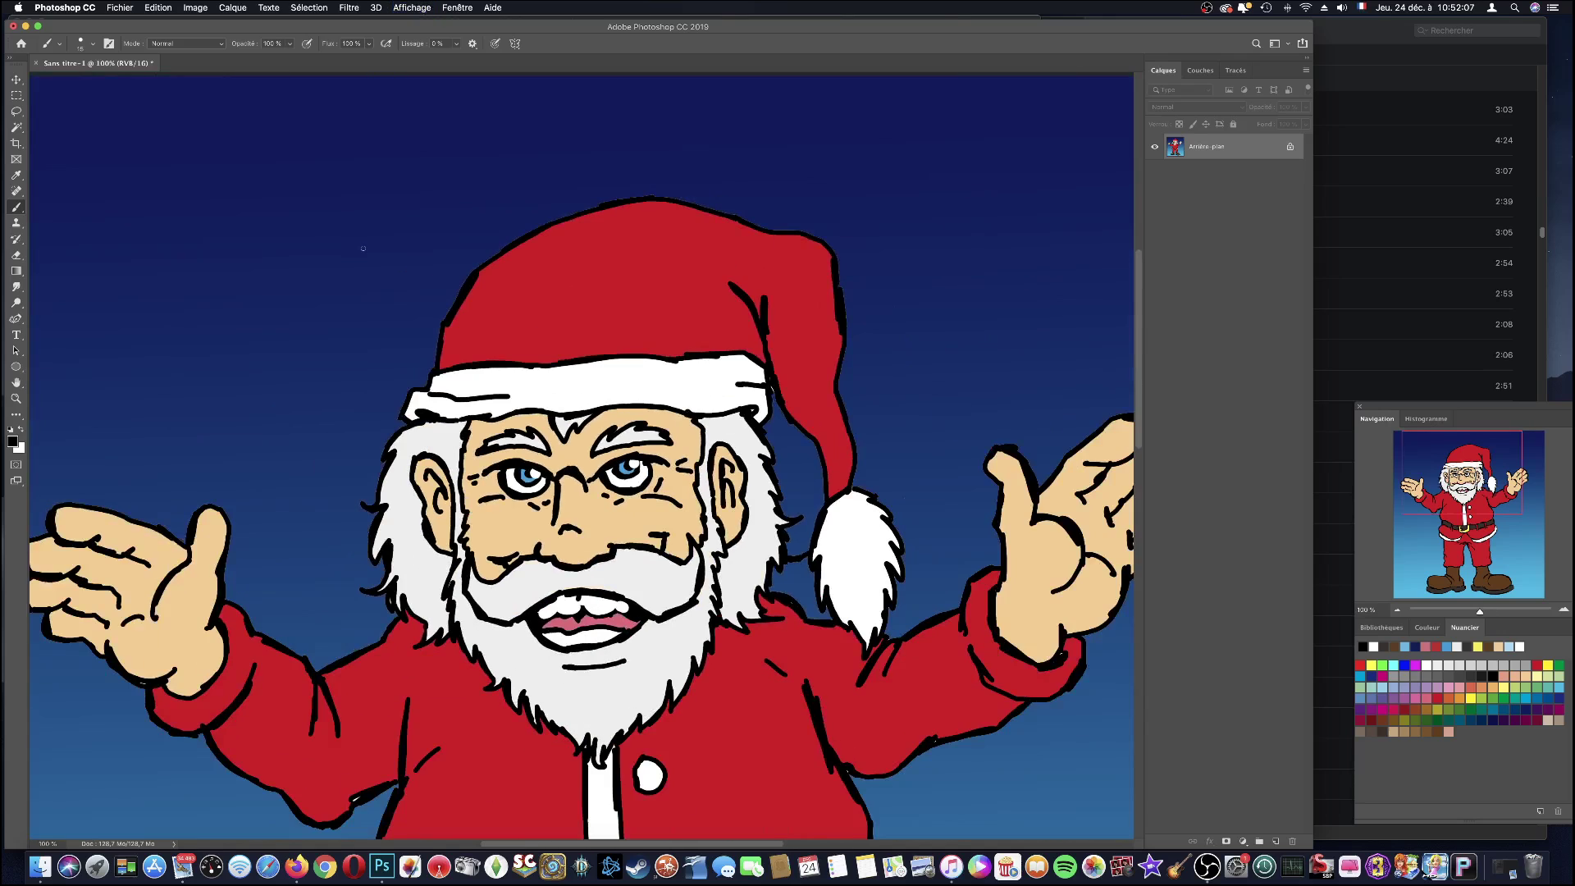
left_click(349, 7)
mouse_move(369, 141)
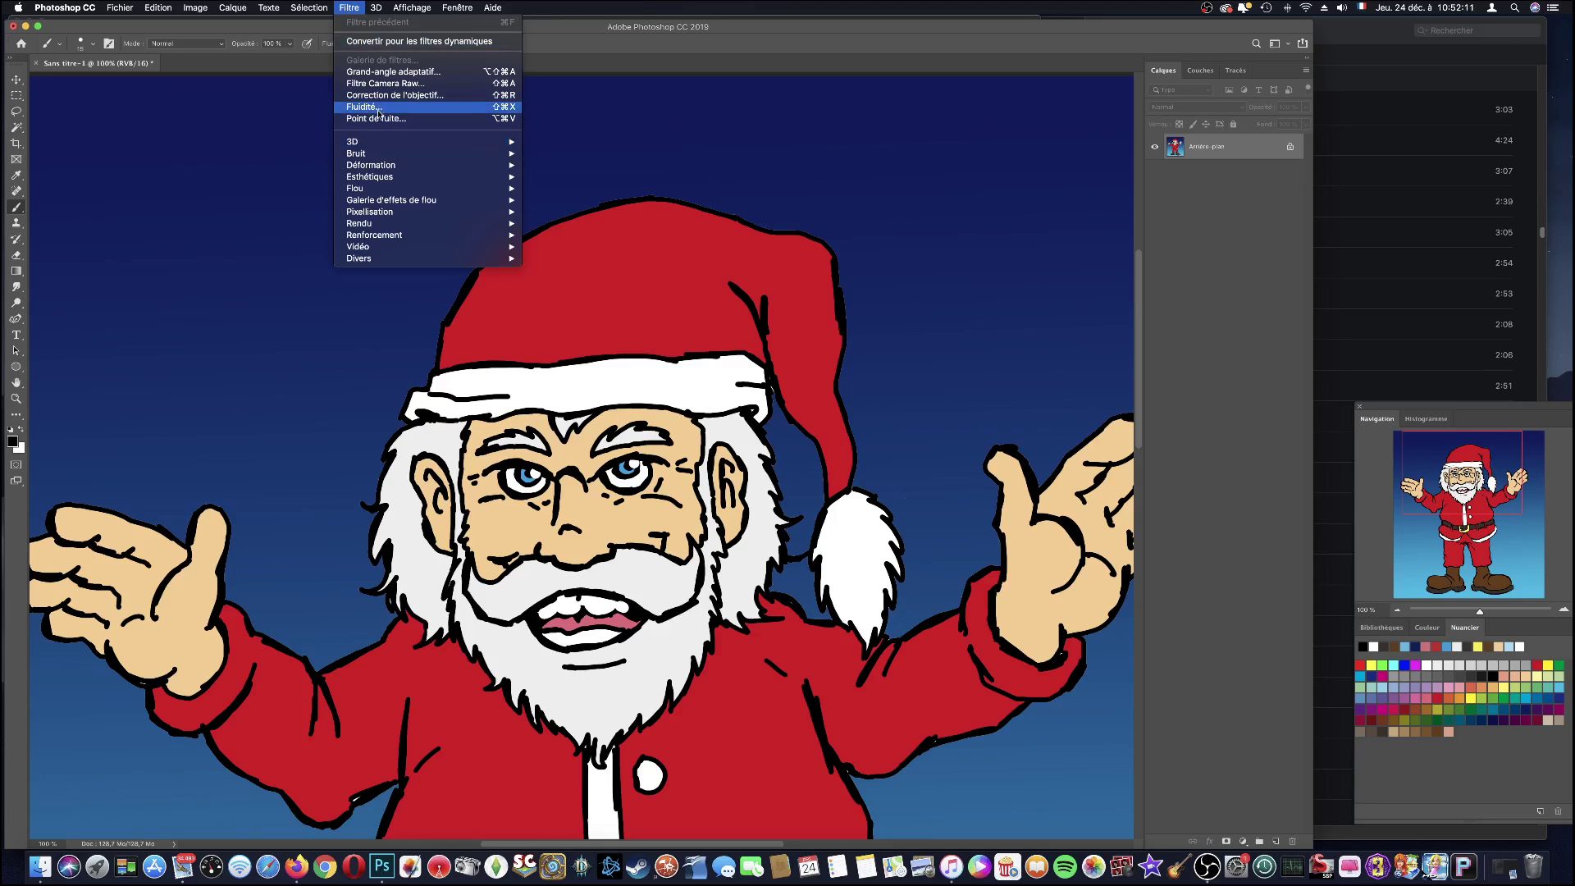
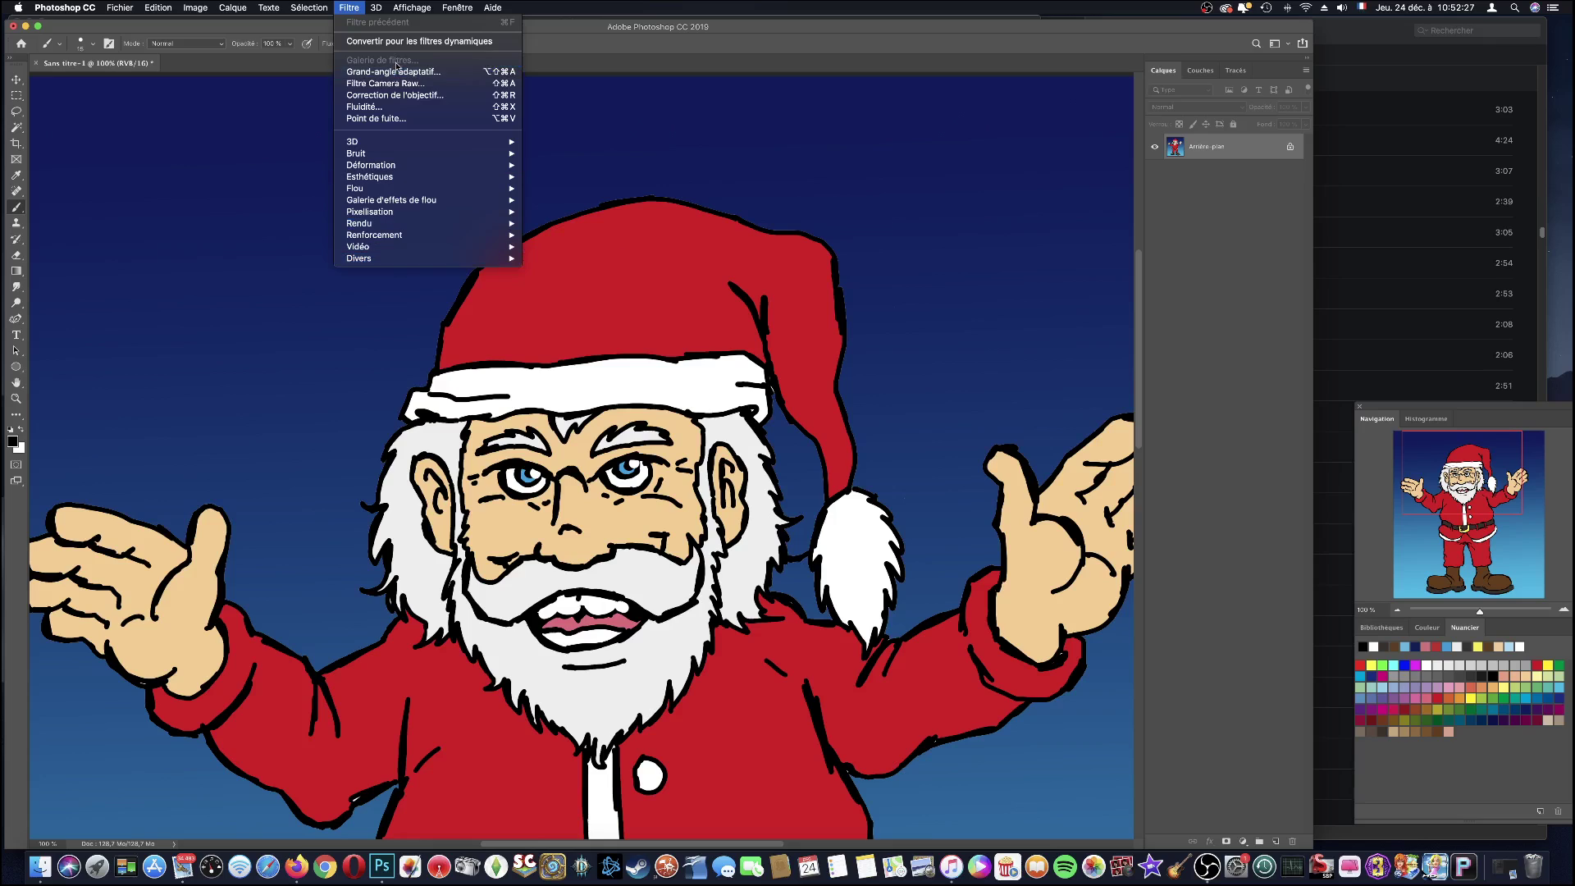
- Open the Grand-angle adaptatif filter and cancel it without applying
left_click(615, 41)
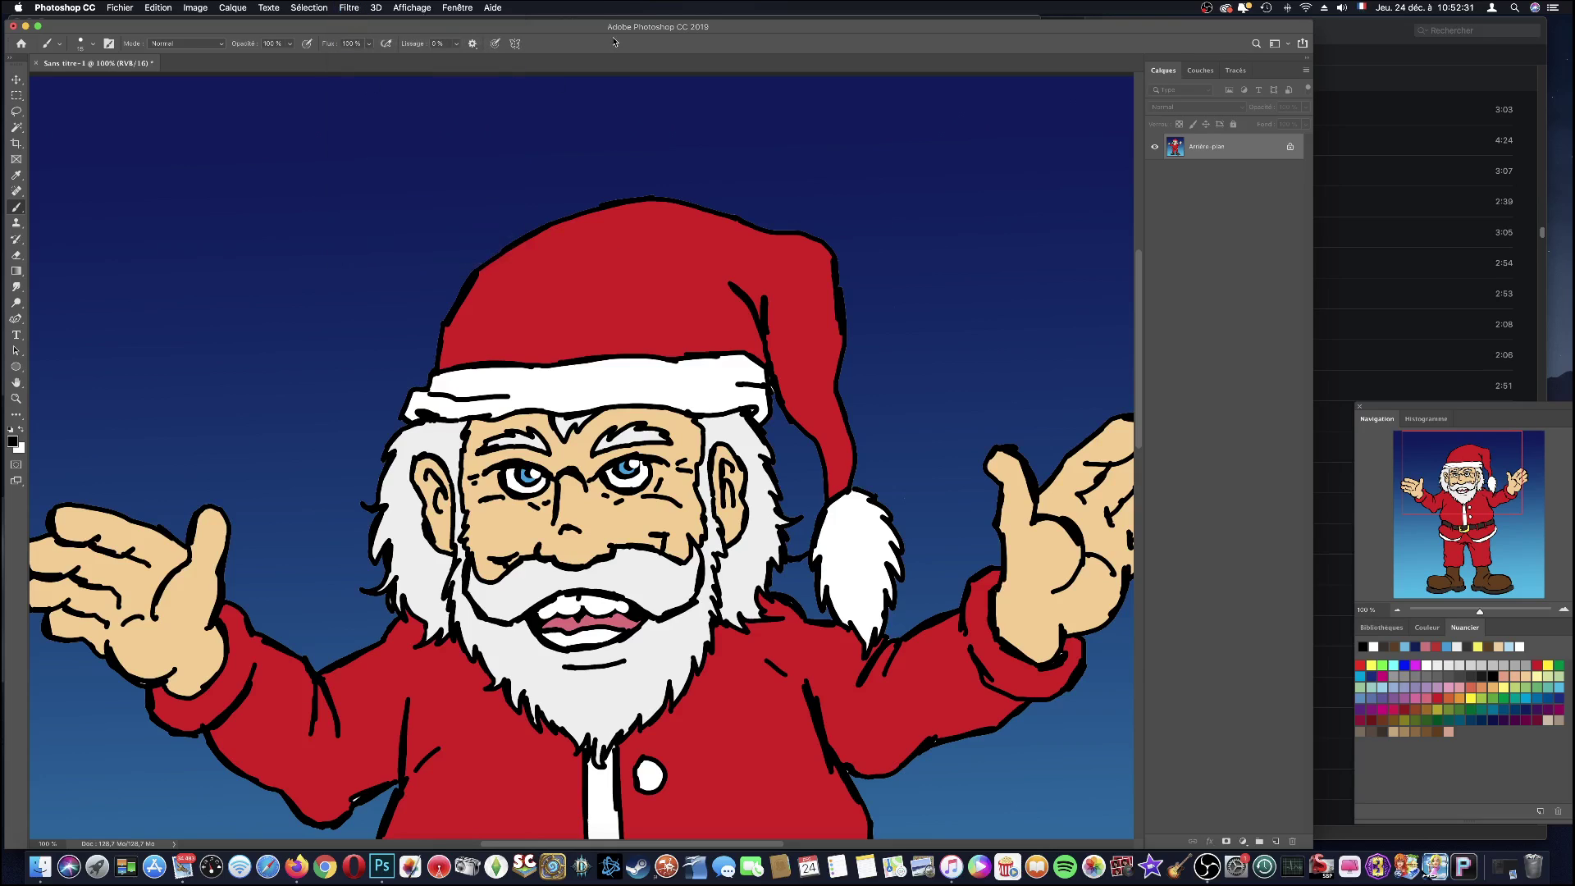
left_click(357, 10)
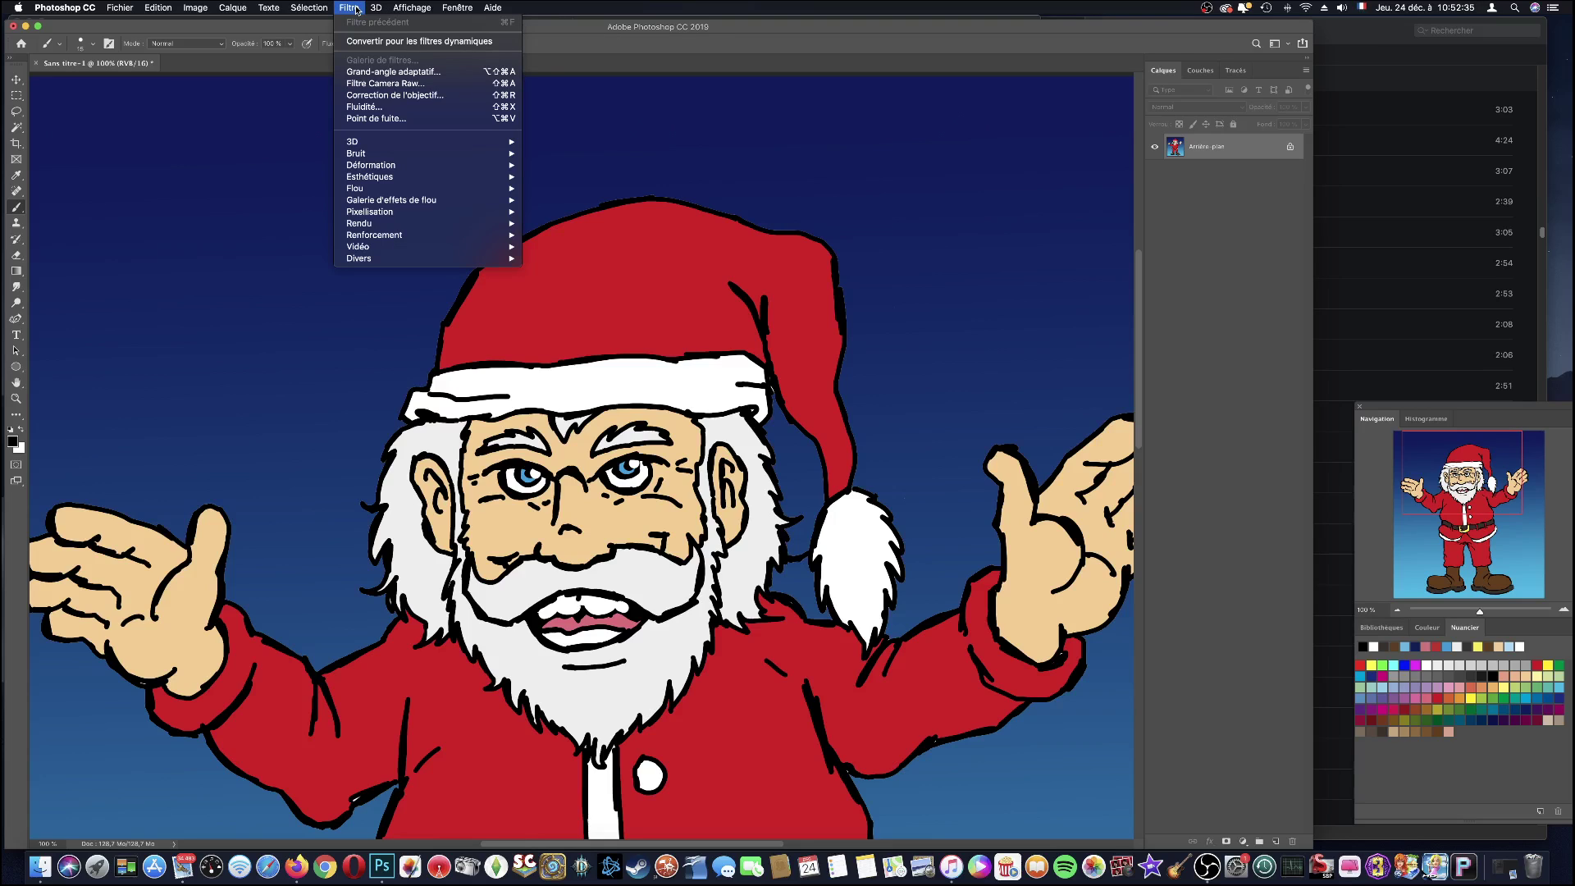
left_click(377, 72)
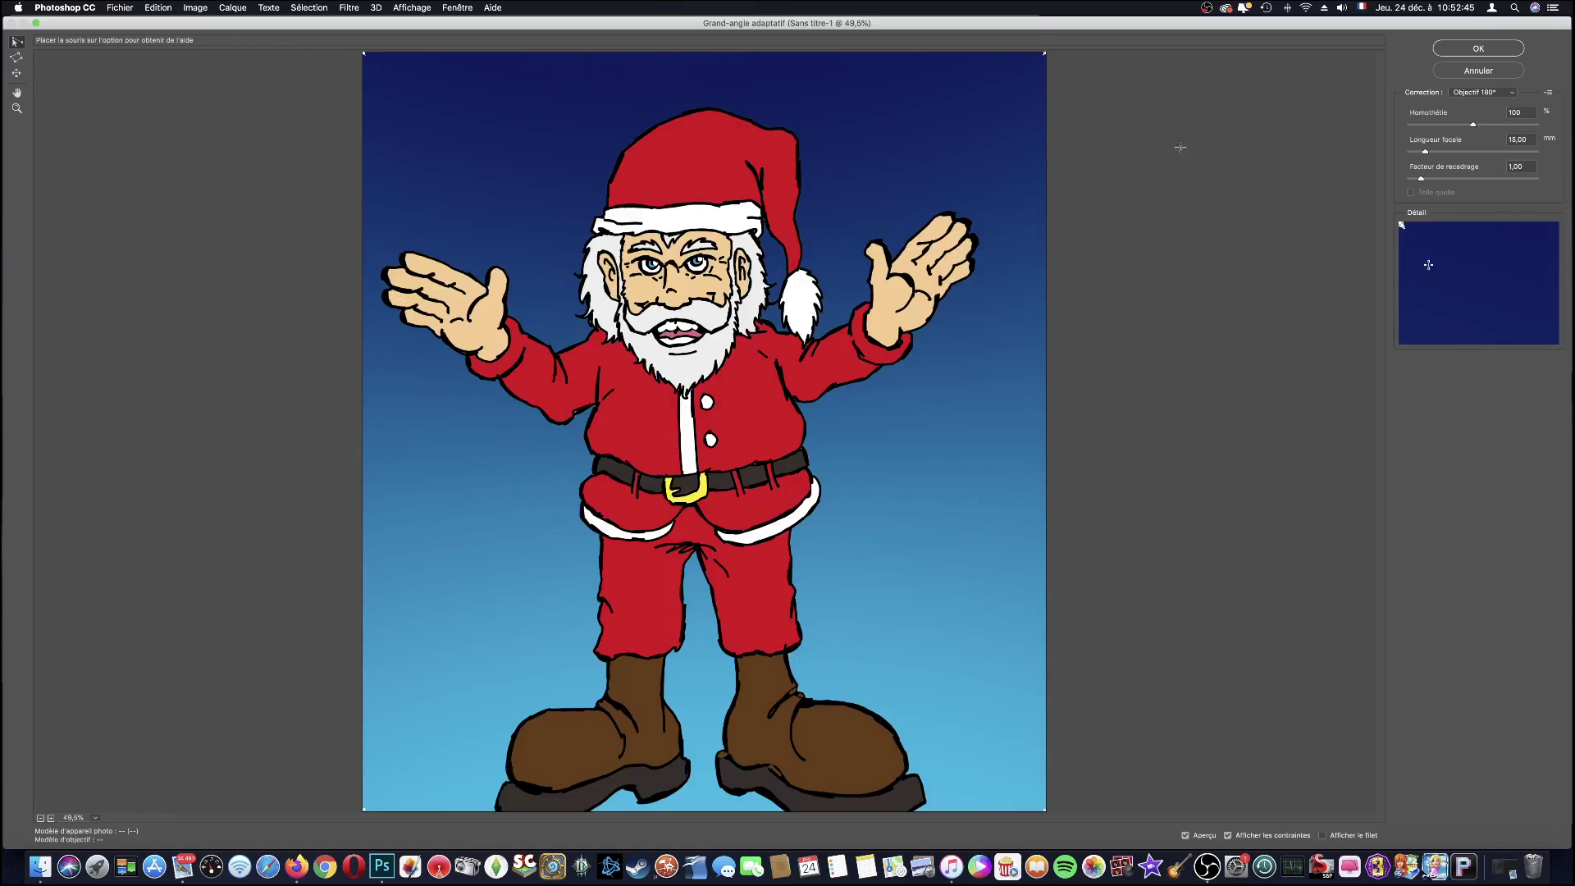
left_click(1470, 74)
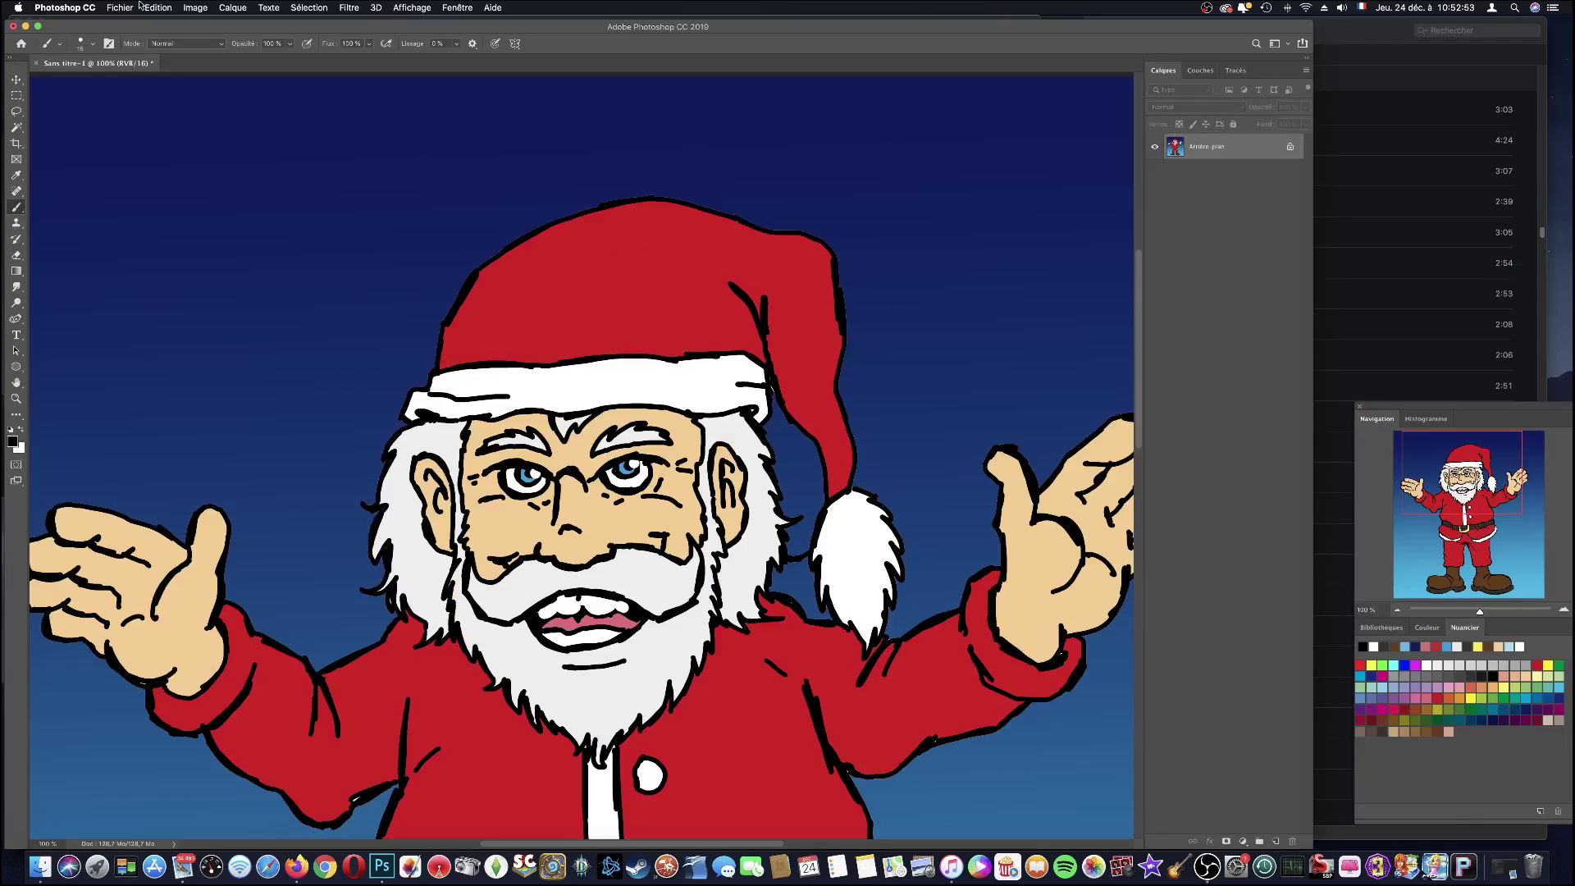
- Zoom in, thicken the upper lip outline and draw black separation lines on the lower teeth
key("super+plus")
key("super+plus")
key("super+plus")
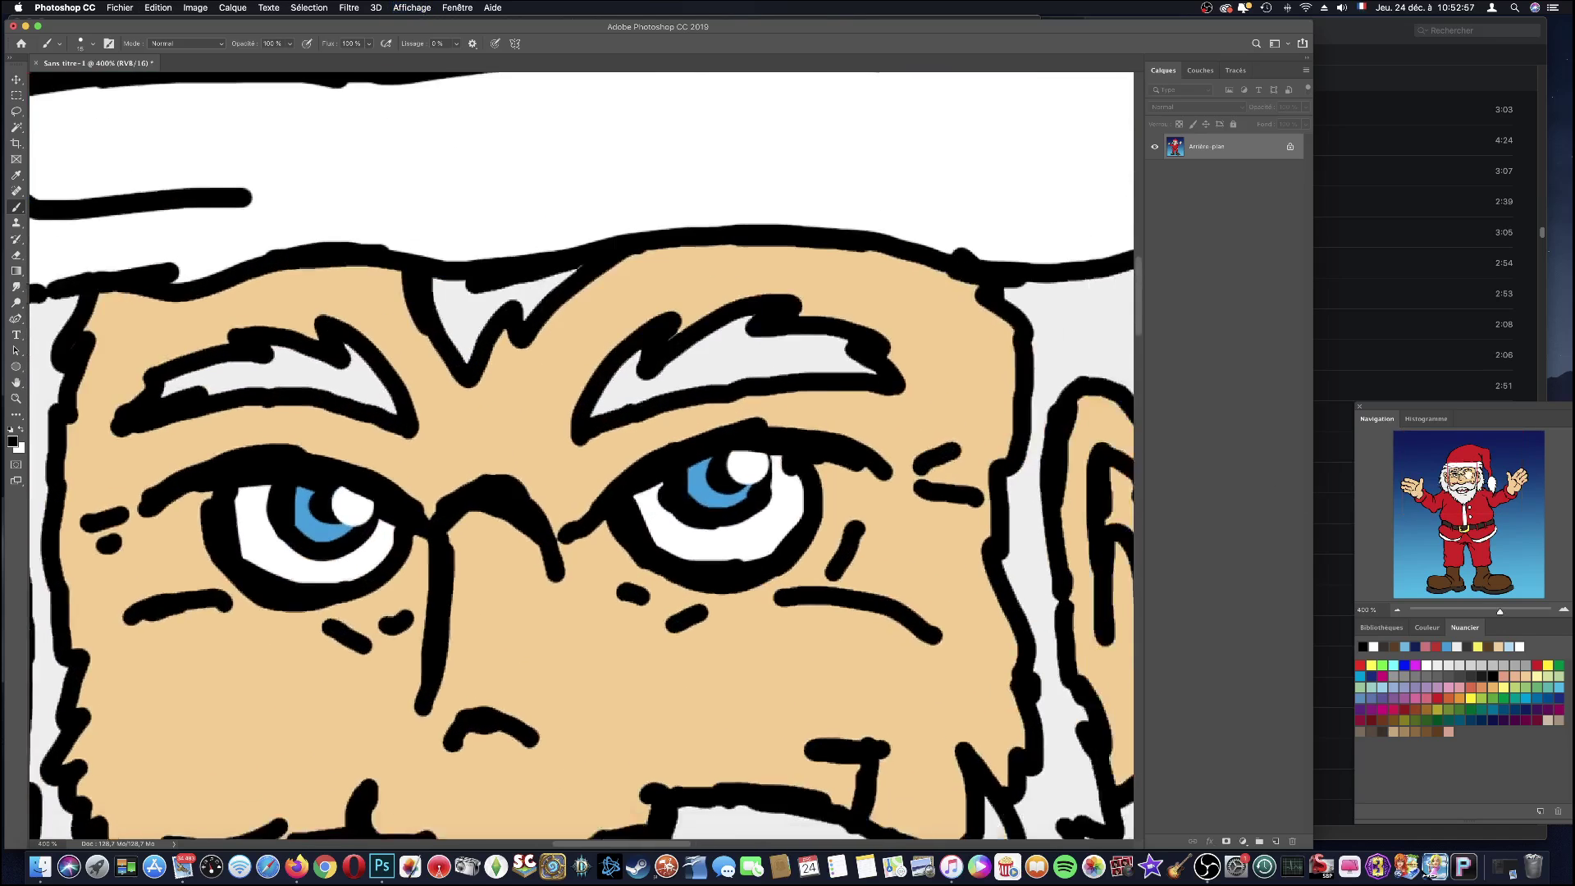
scroll(649, 374, "down", 10)
left_click_drag(649, 374, 1020, 440)
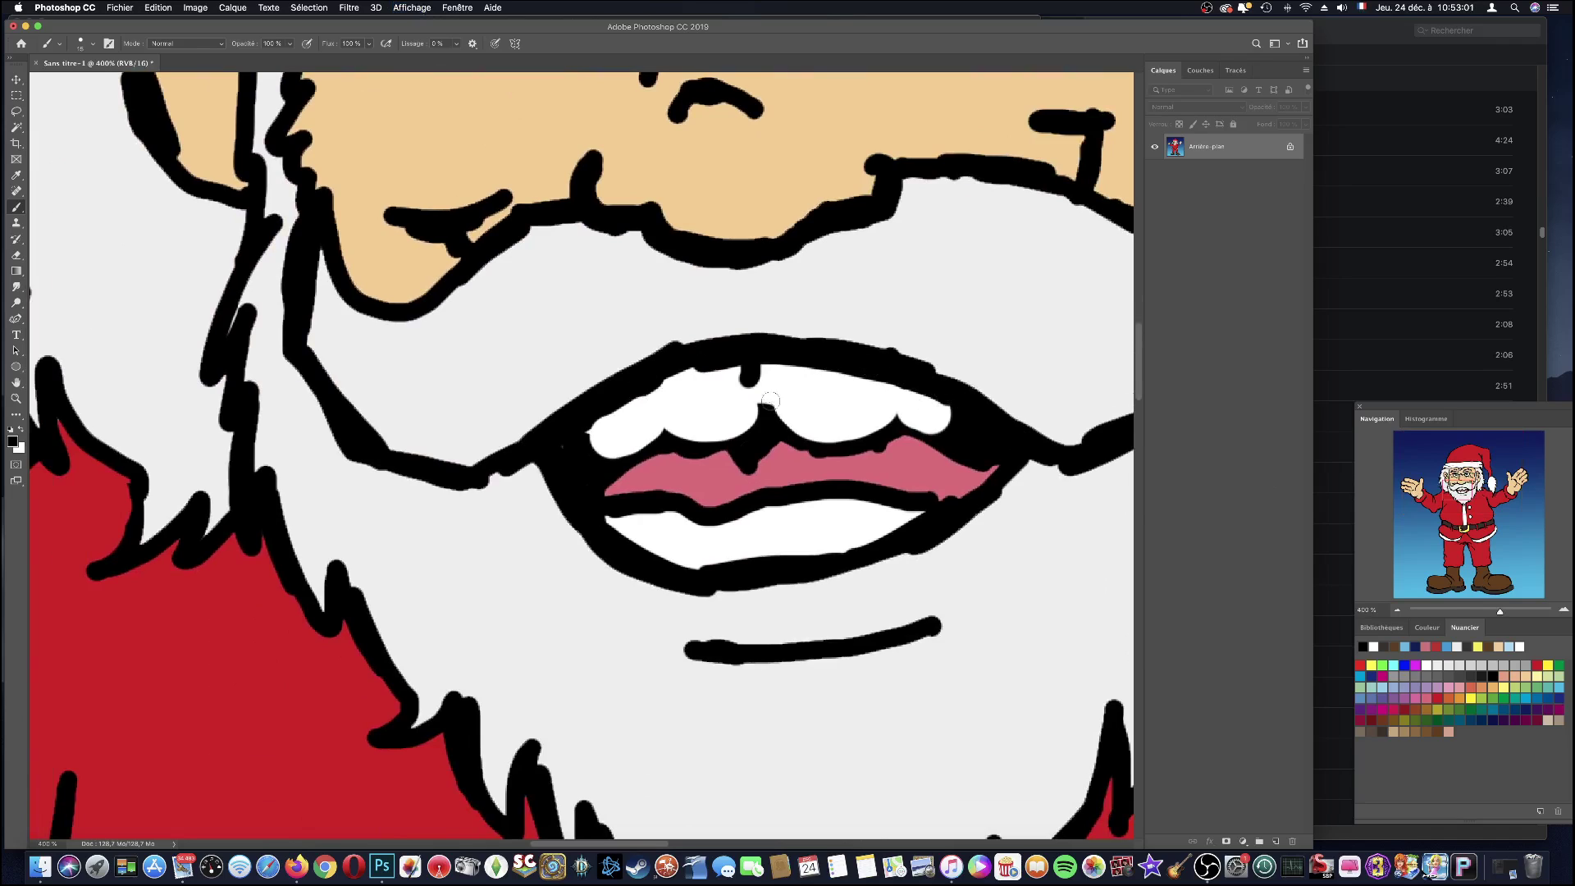
left_click_drag(721, 564, 720, 543)
left_click_drag(843, 547, 846, 529)
- Sample the lip pink and paint it over the upper lip's black edge
left_click(16, 175)
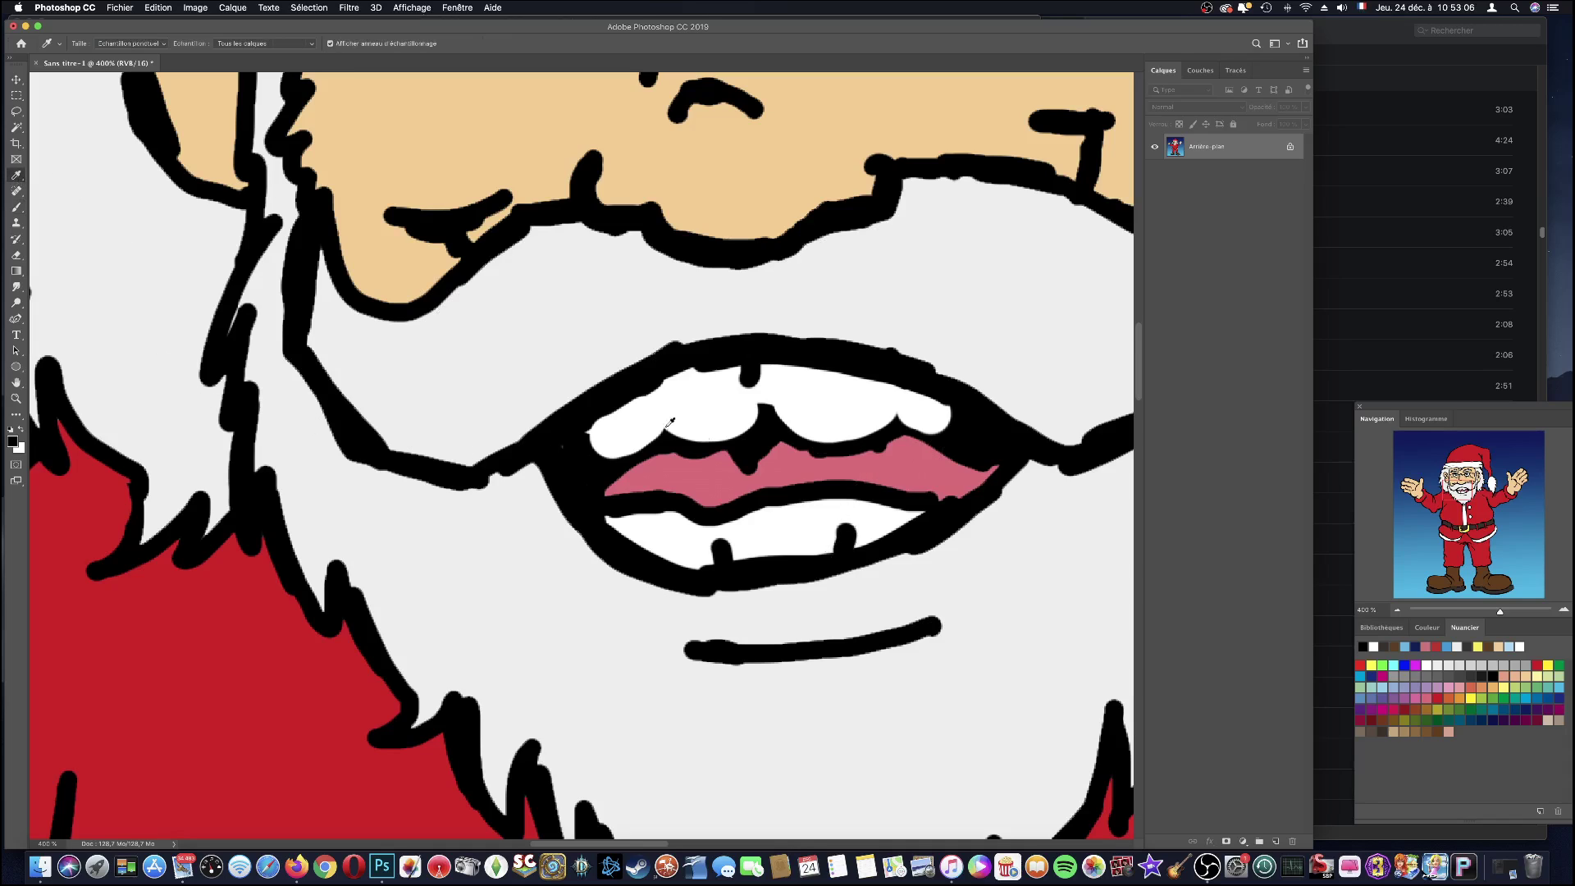
left_click(710, 473)
left_click(17, 208)
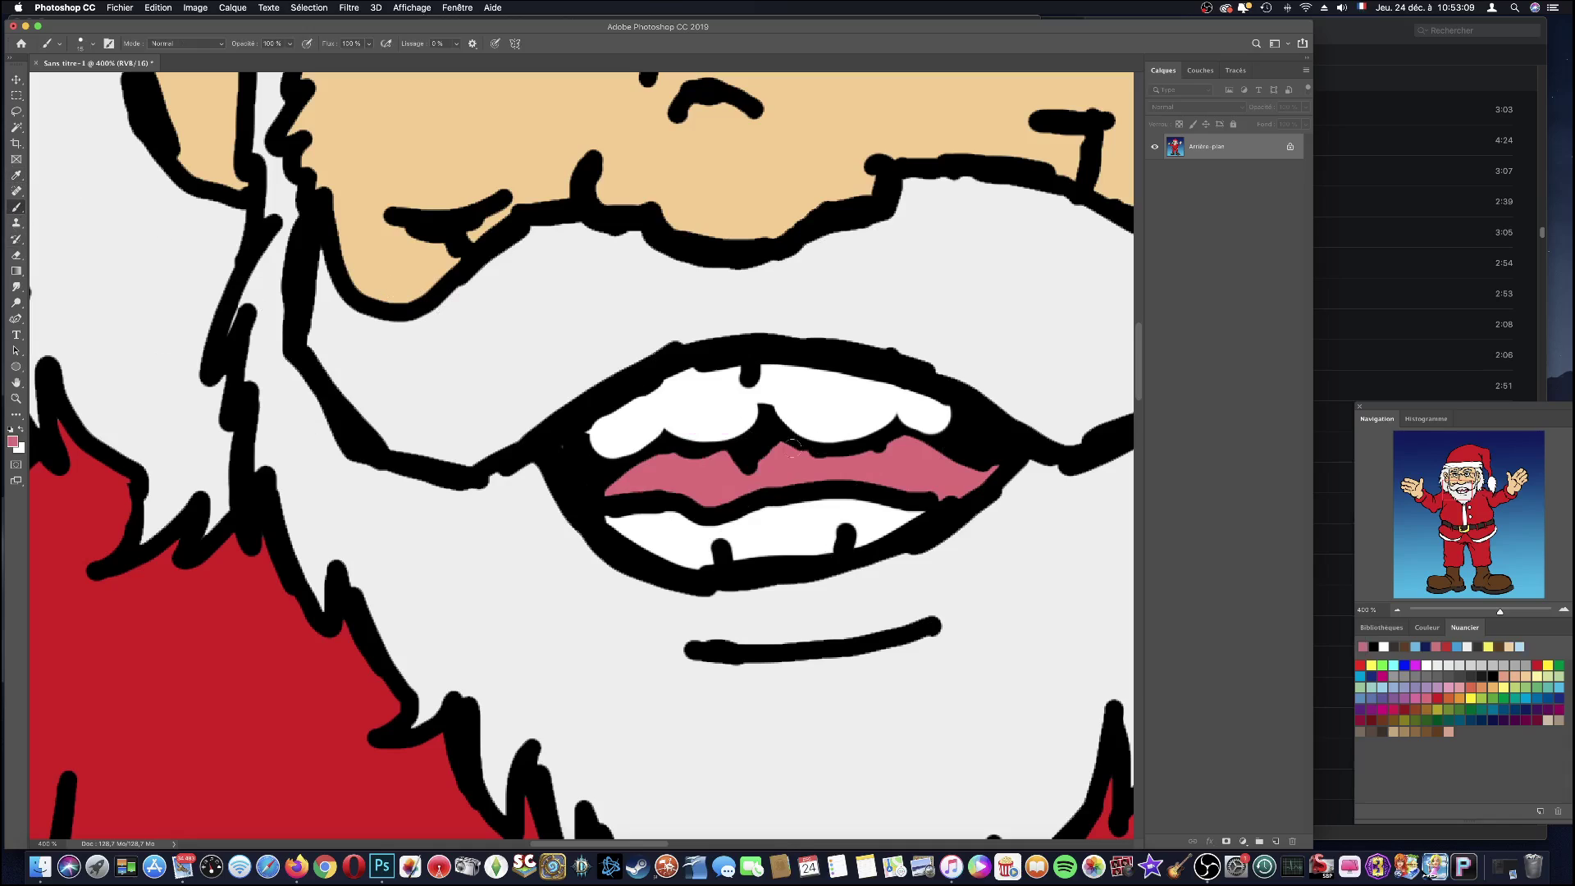
mouse_move(714, 454)
left_mouse_down()
mouse_move(987, 470)
mouse_move(949, 472)
left_mouse_up()
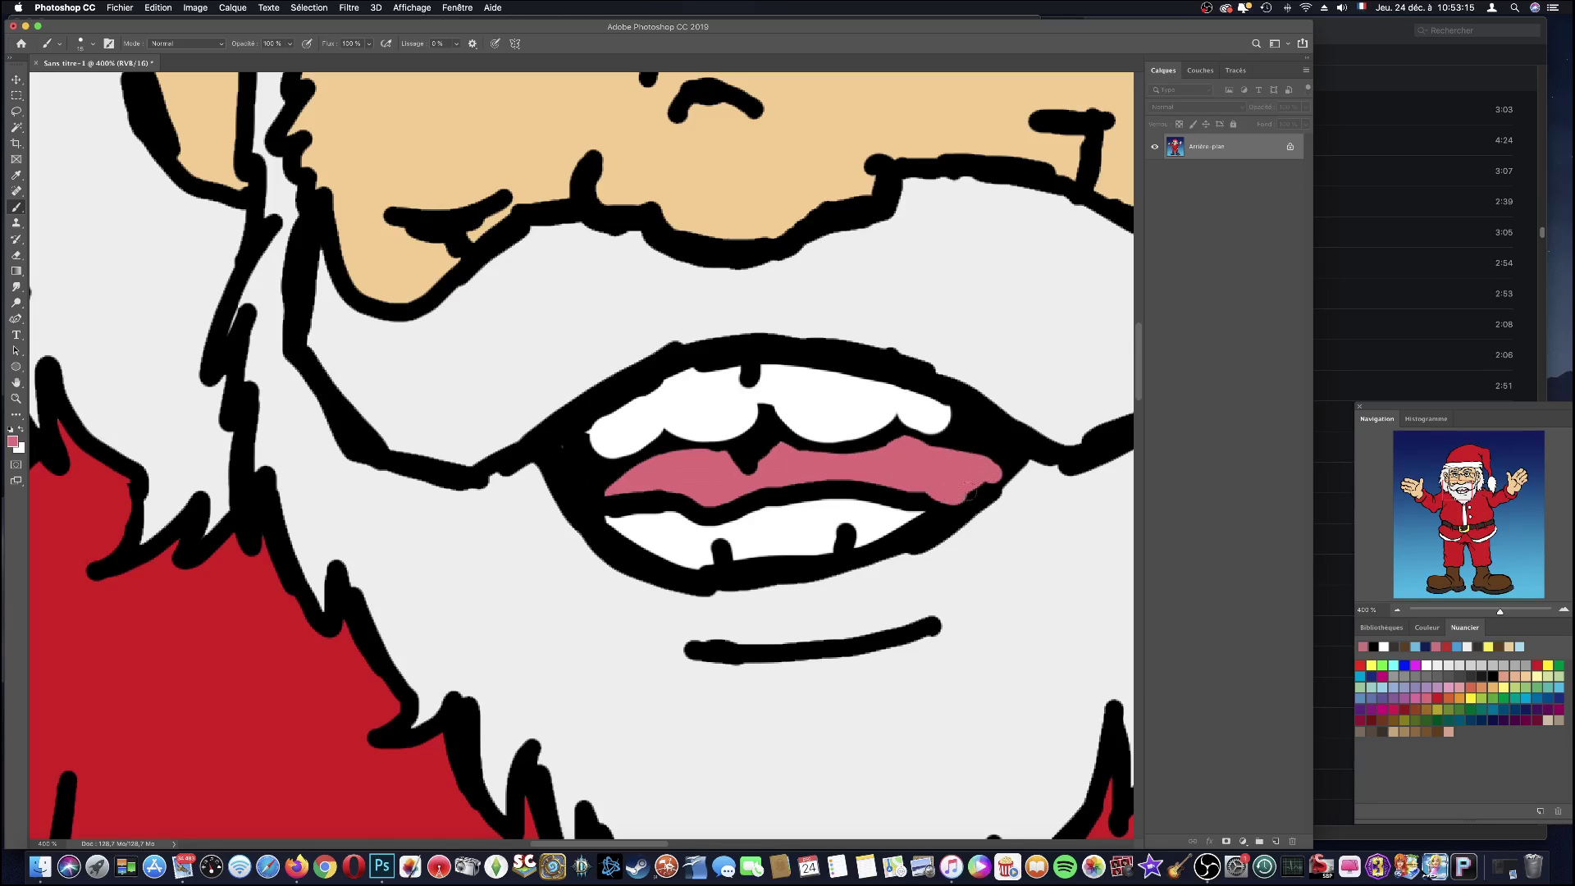
left_click_drag(685, 464, 833, 463)
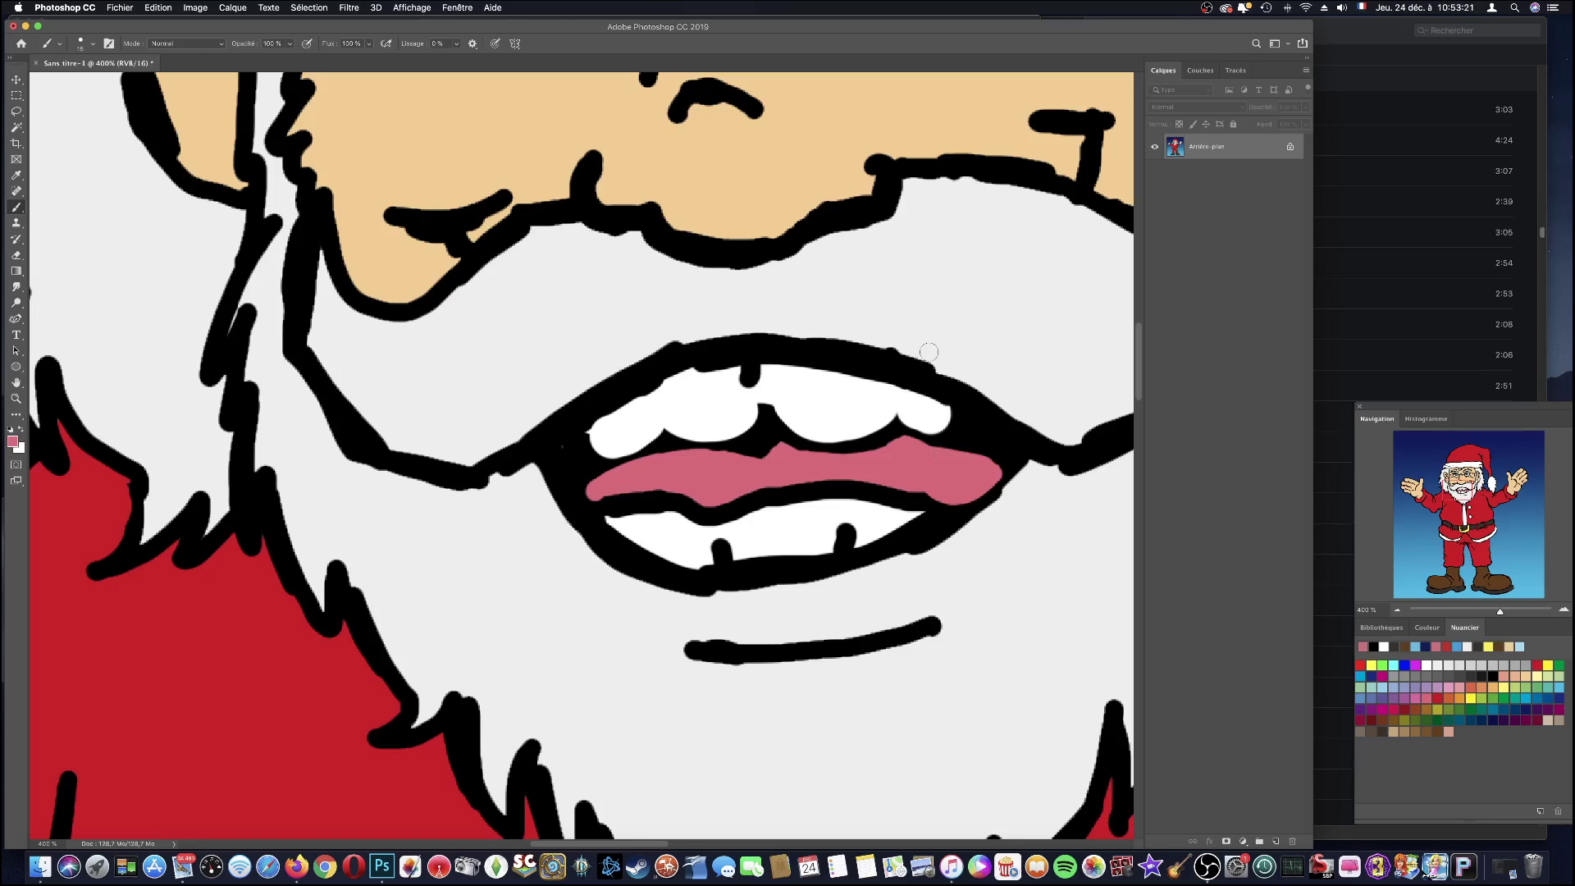
- Reset the colour to black, thicken both mouth-corner outlines, and zoom out to the whole image
key("ctrl+minus")
key("ctrl+minus")
key("ctrl+minus")
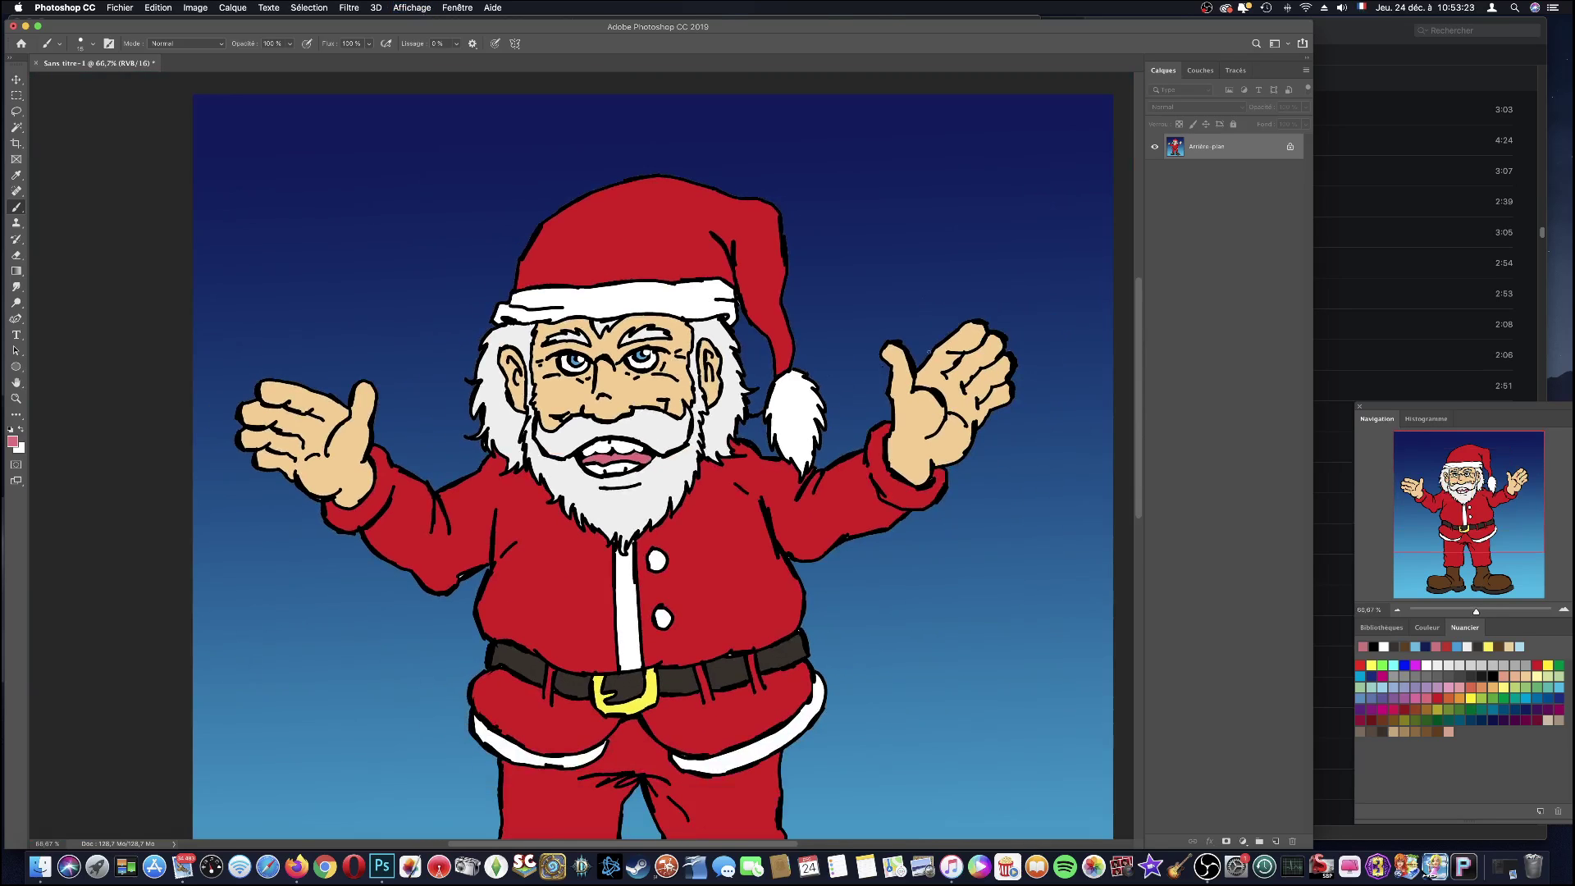
key("ctrl+plus")
key("ctrl+plus")
key("ctrl+plus")
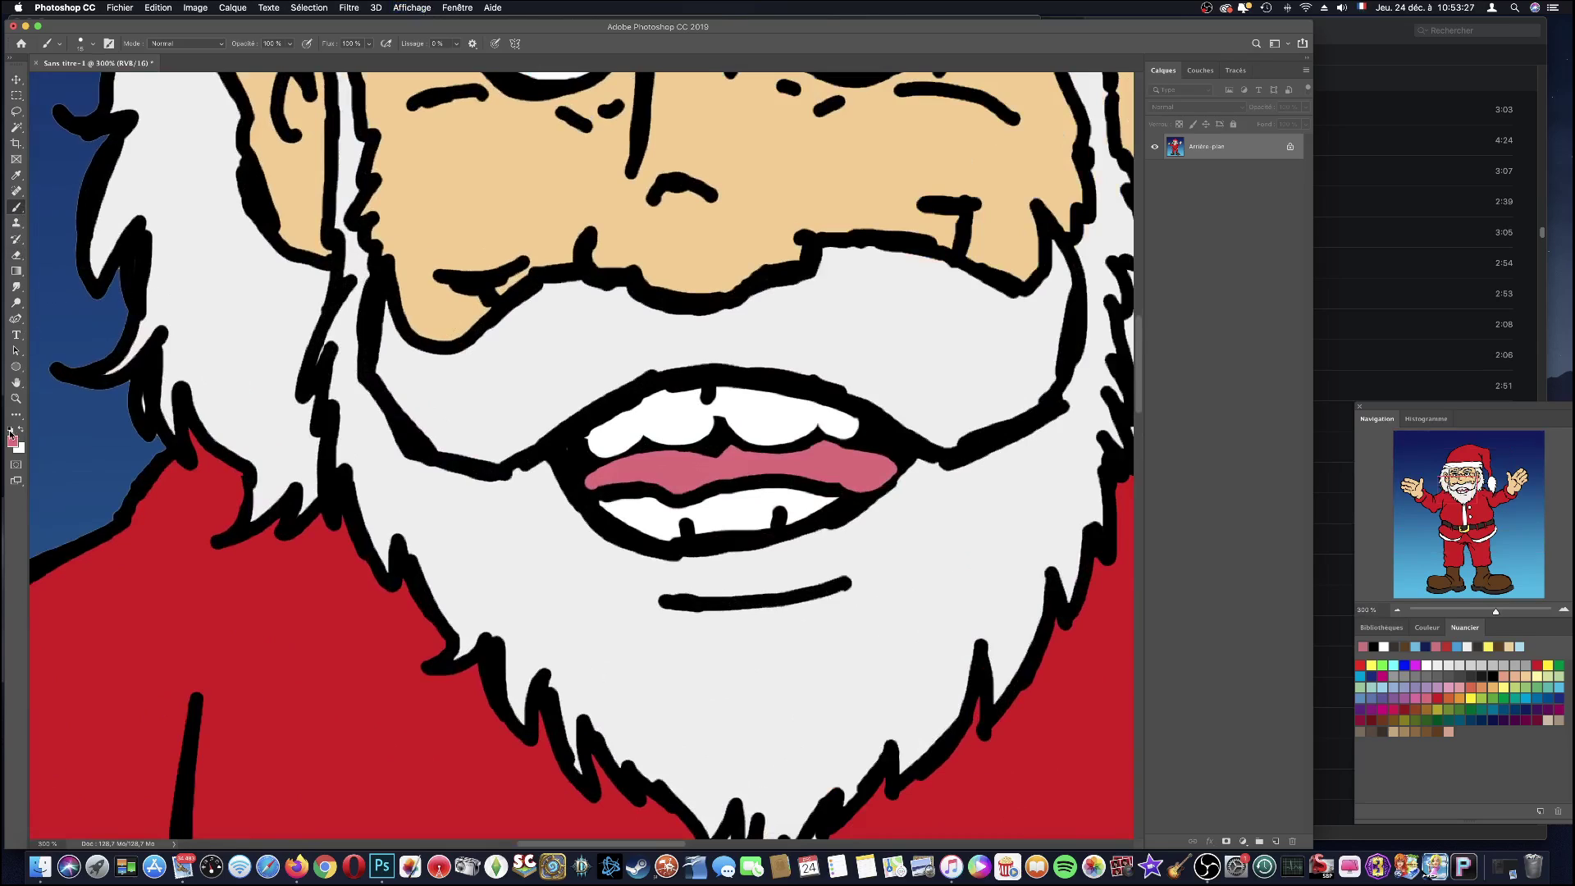
left_click(11, 429)
left_click_drag(853, 502, 901, 455)
left_click_drag(535, 458, 575, 420)
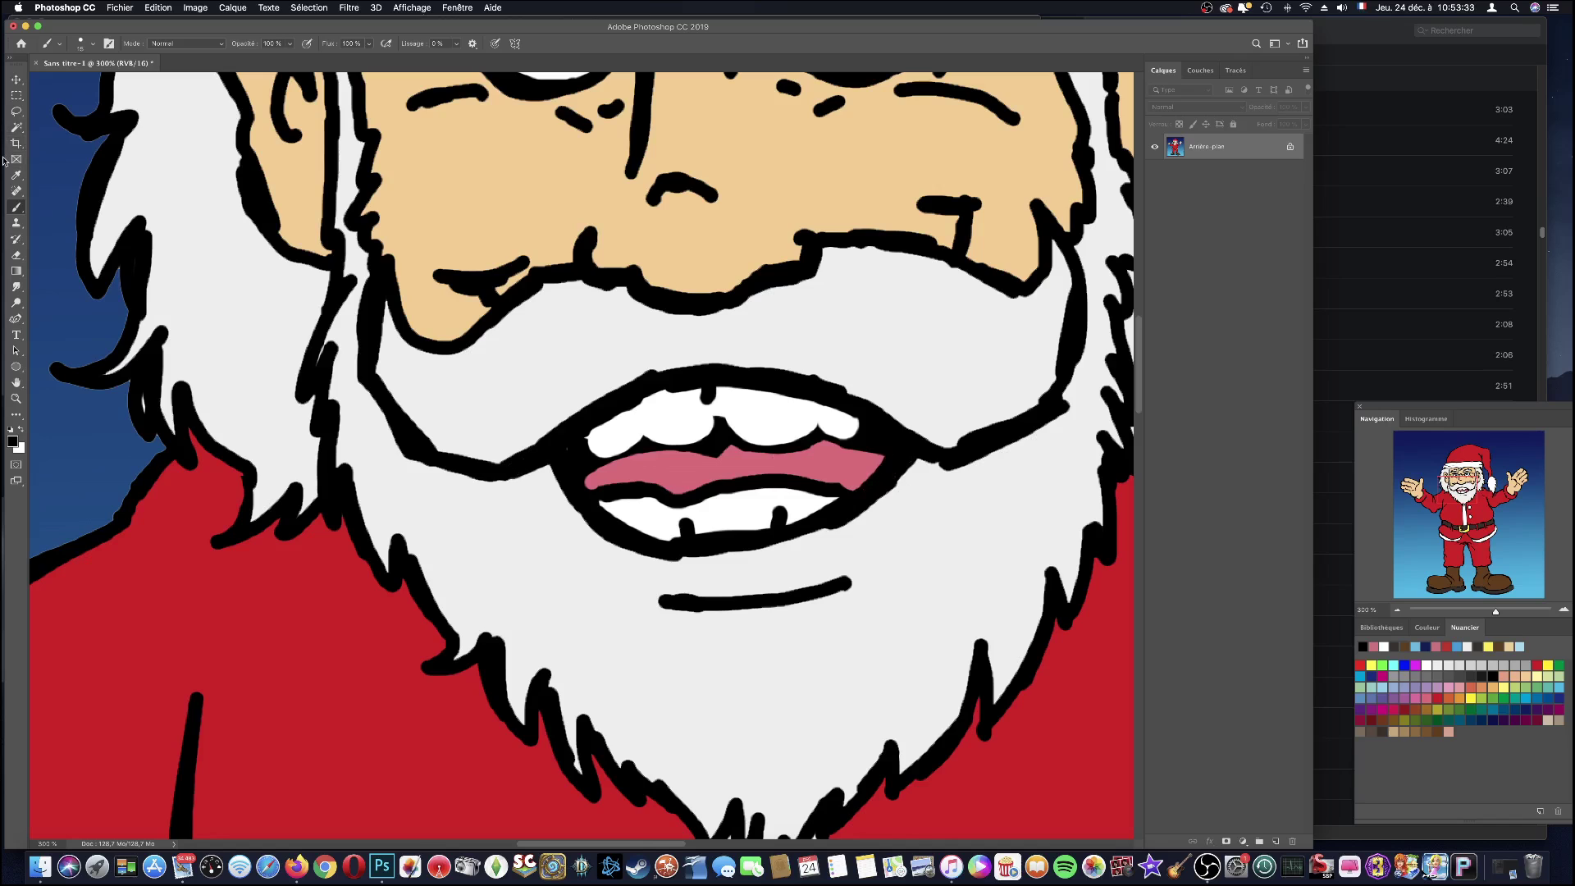
key("super+0")
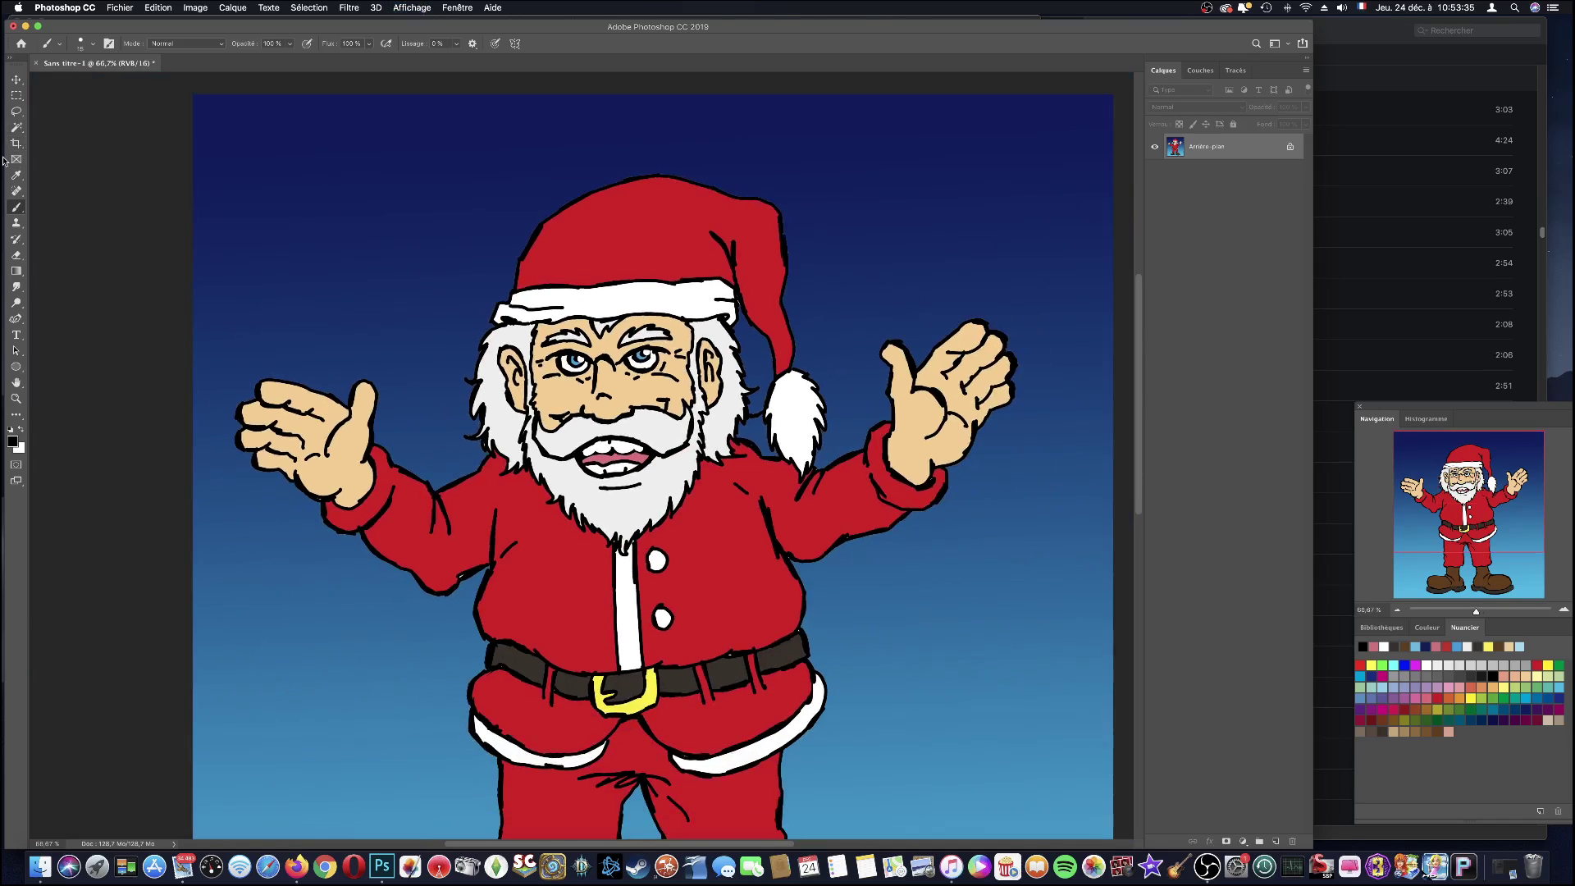
key("super+minus")
key("super+minus")
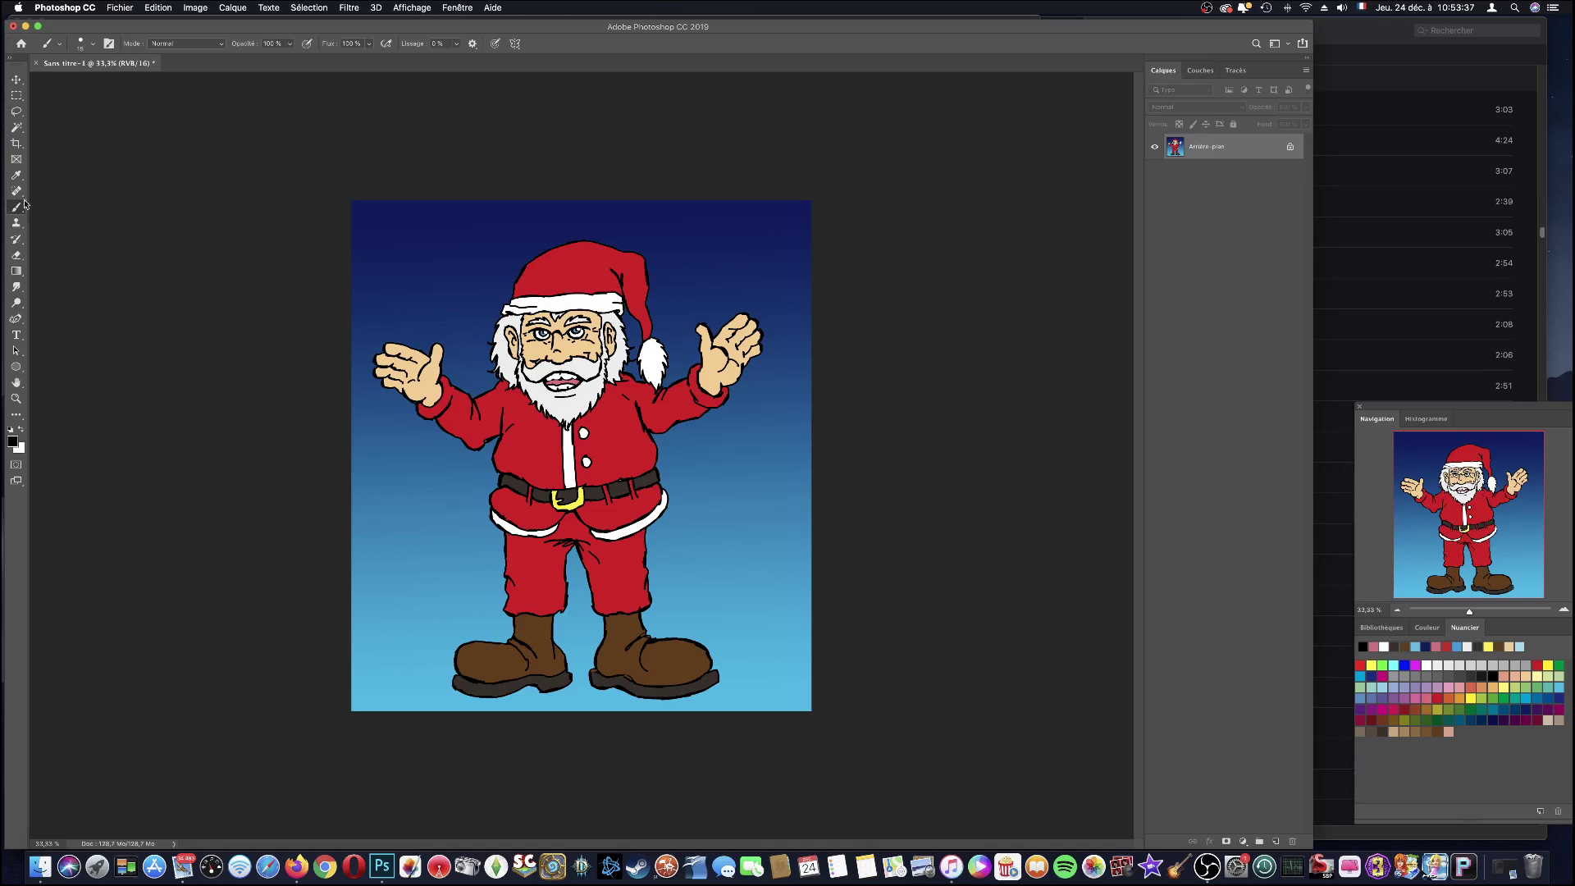
- Reset the brush tool to default settings via the tool preset picker and show the brush presets
left_click(59, 44)
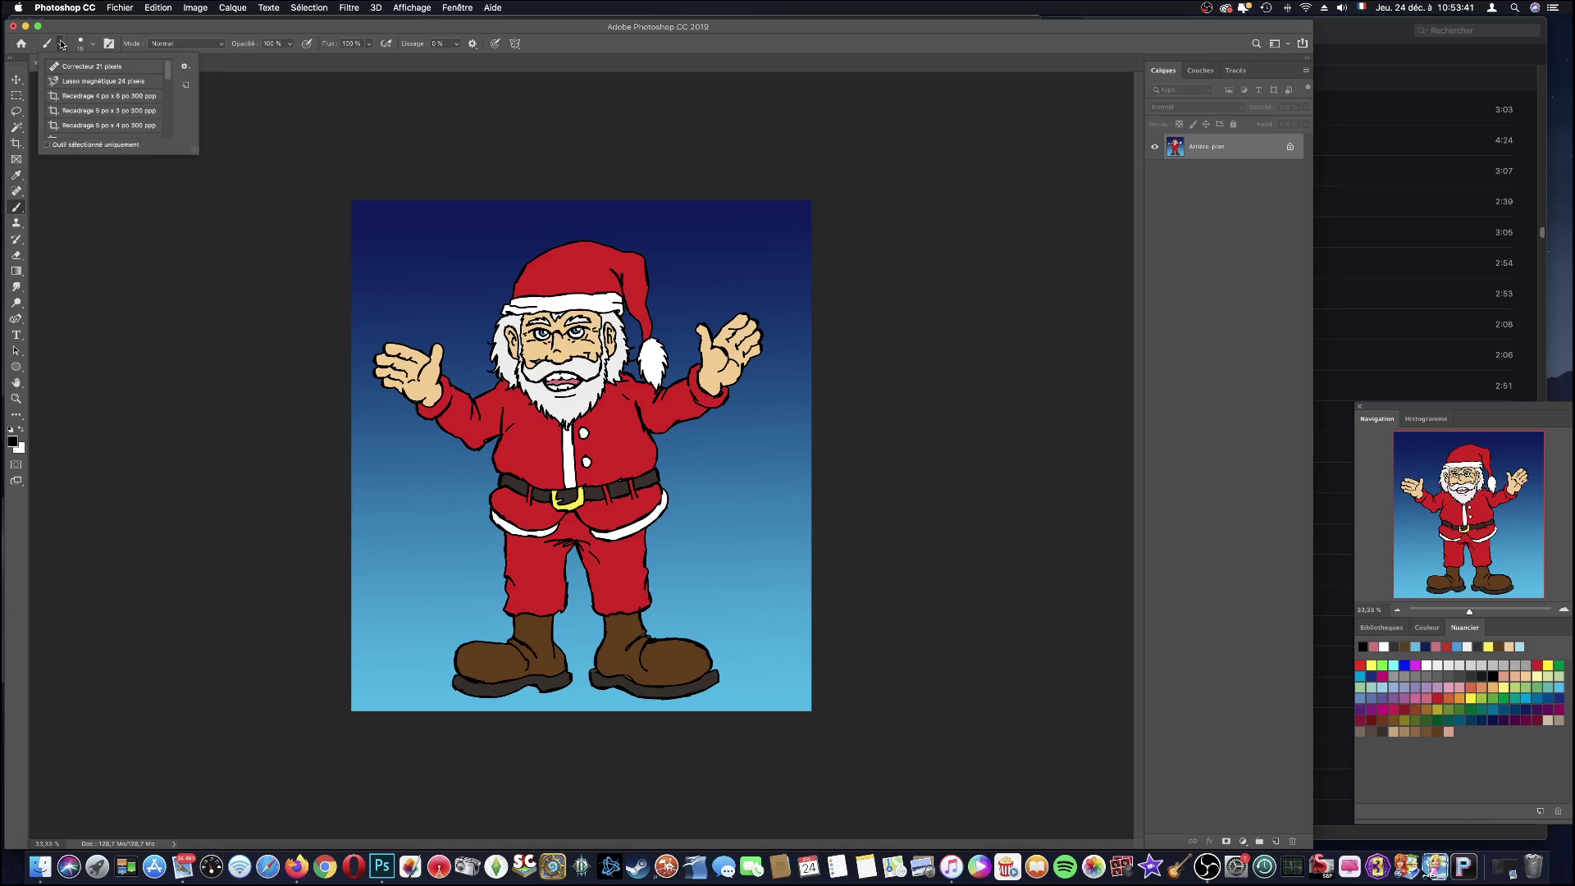
right_click(55, 46)
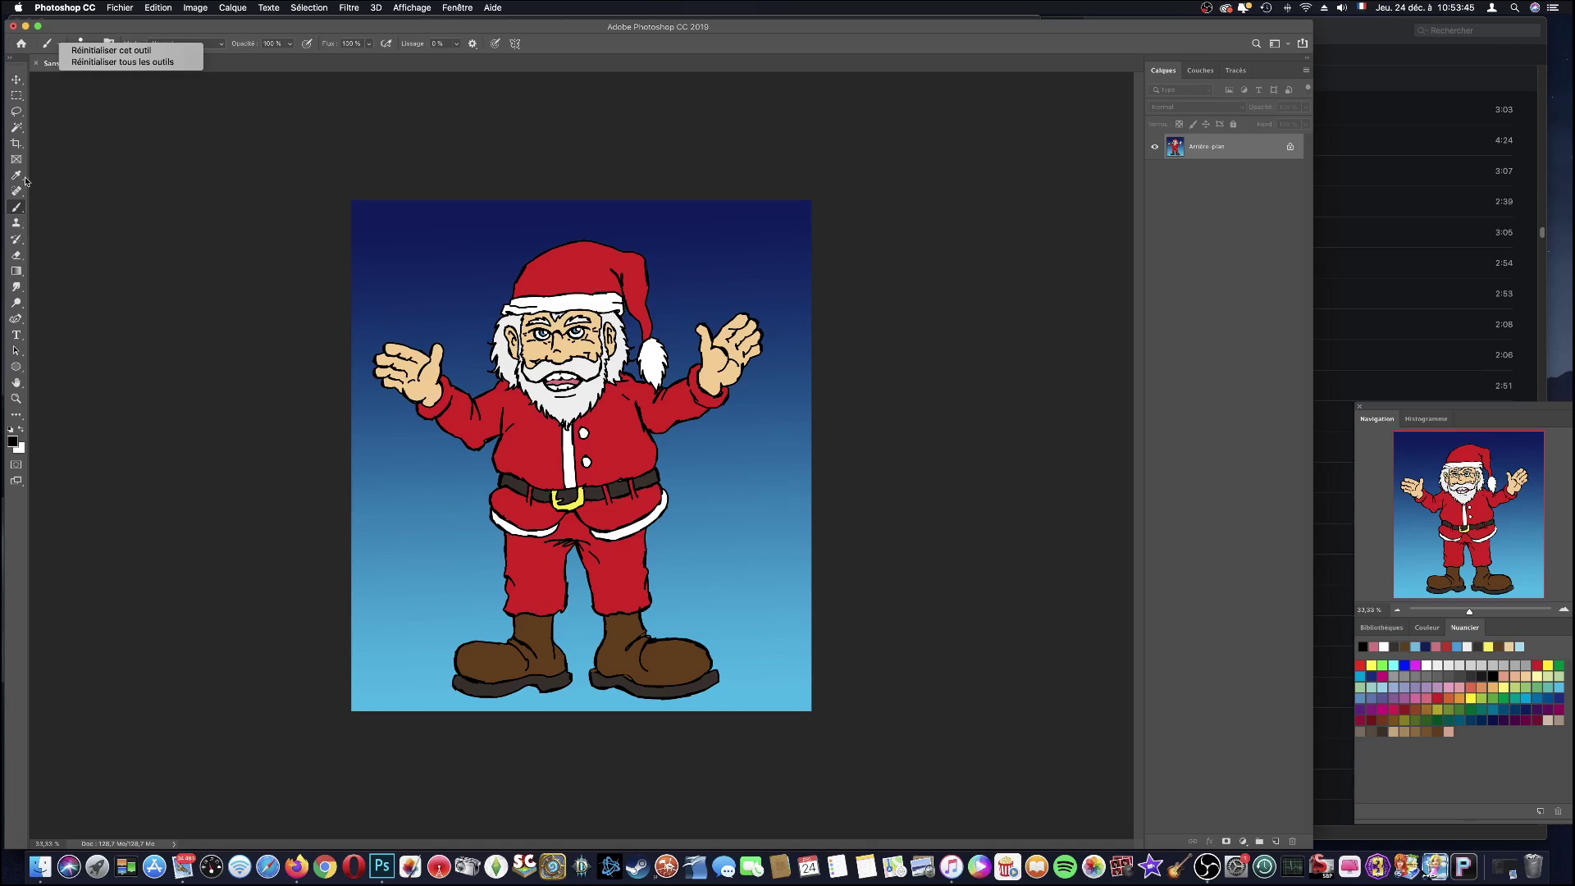
left_click(22, 208)
right_click(22, 207)
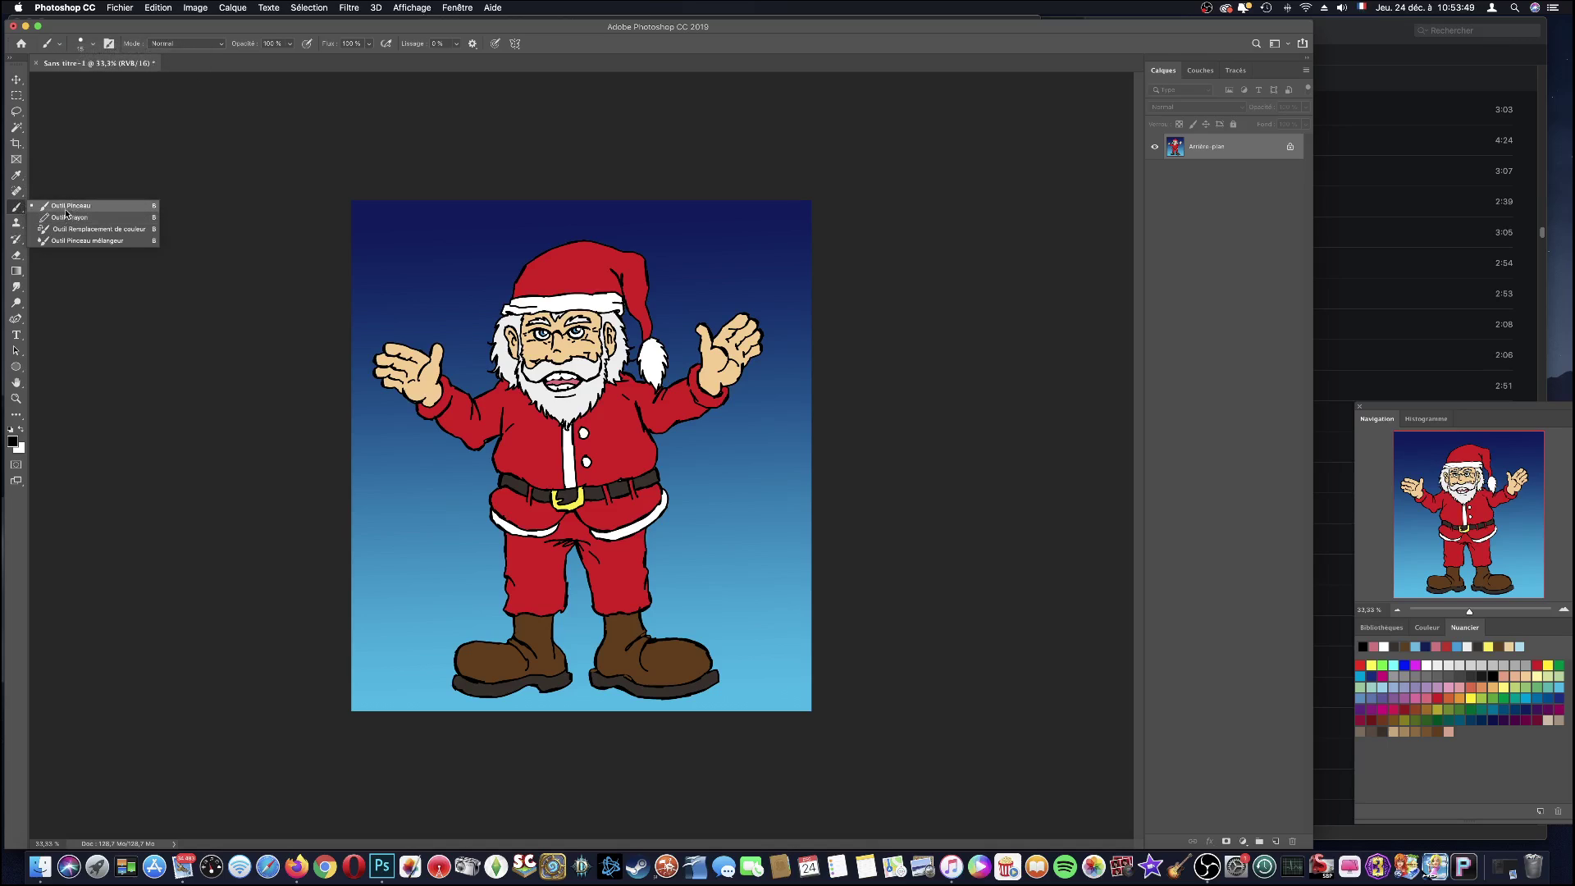
left_click(94, 45)
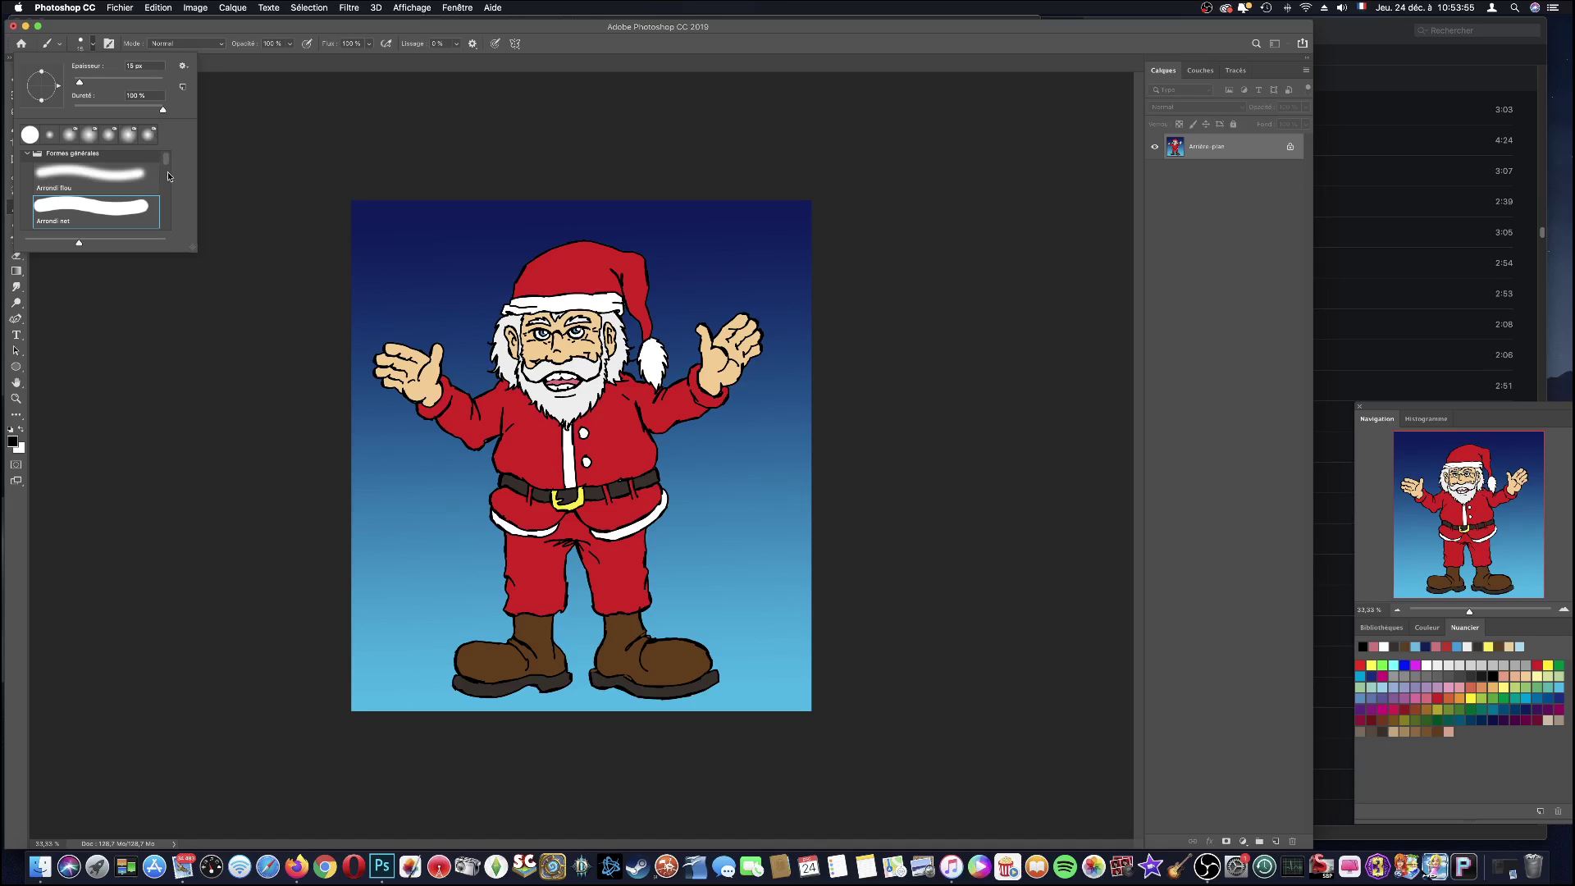
- Try Kyle's colour-box blending brush preset at 76 px
left_click_drag(169, 163, 165, 219)
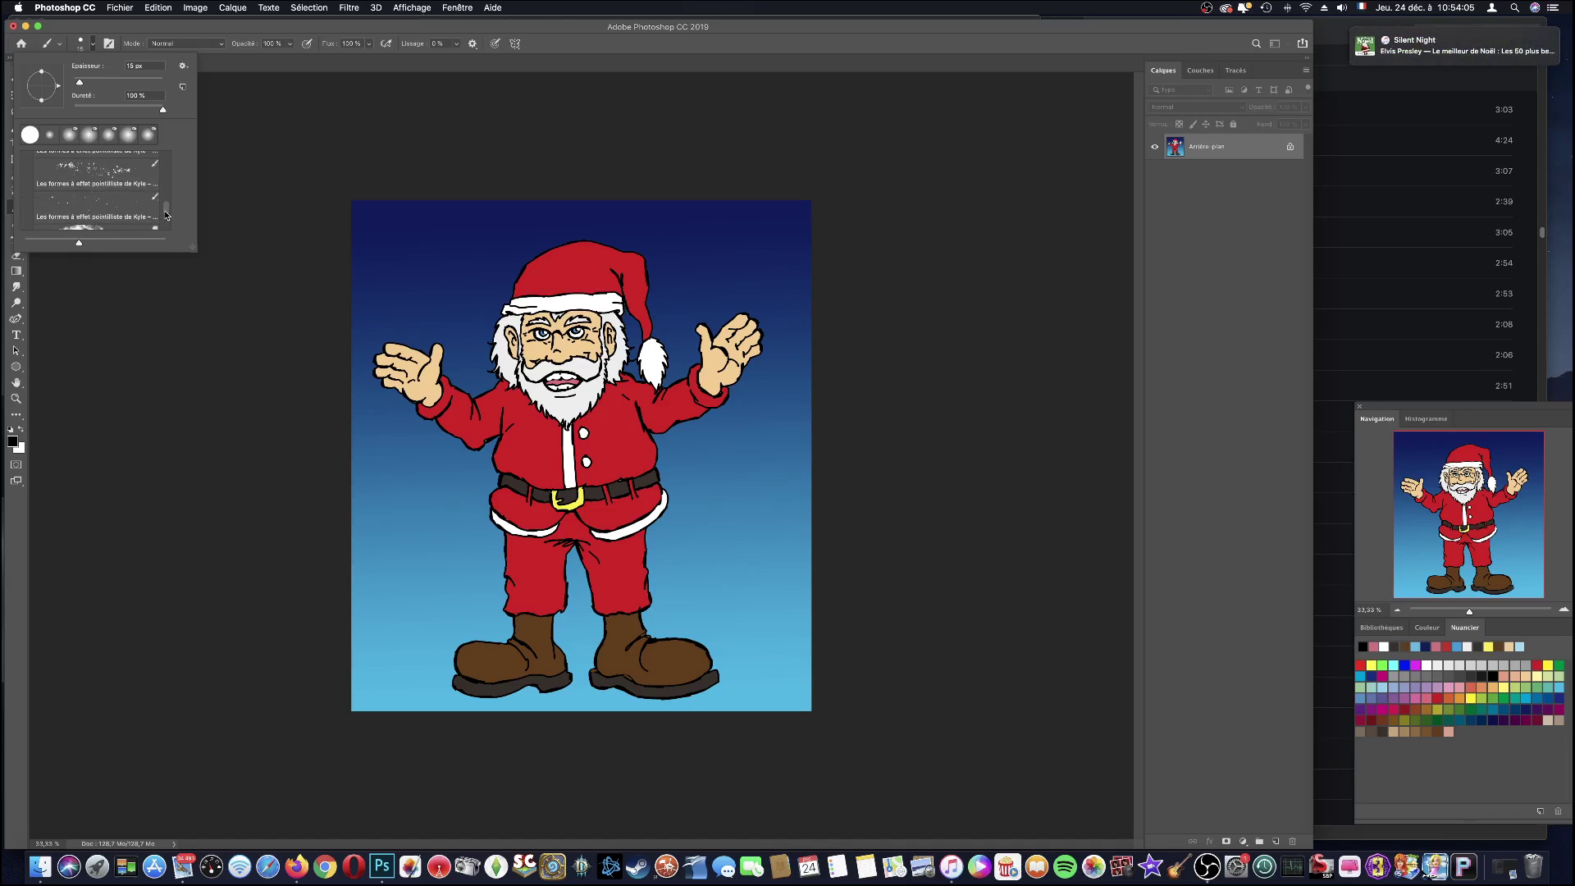
left_click_drag(165, 220, 167, 194)
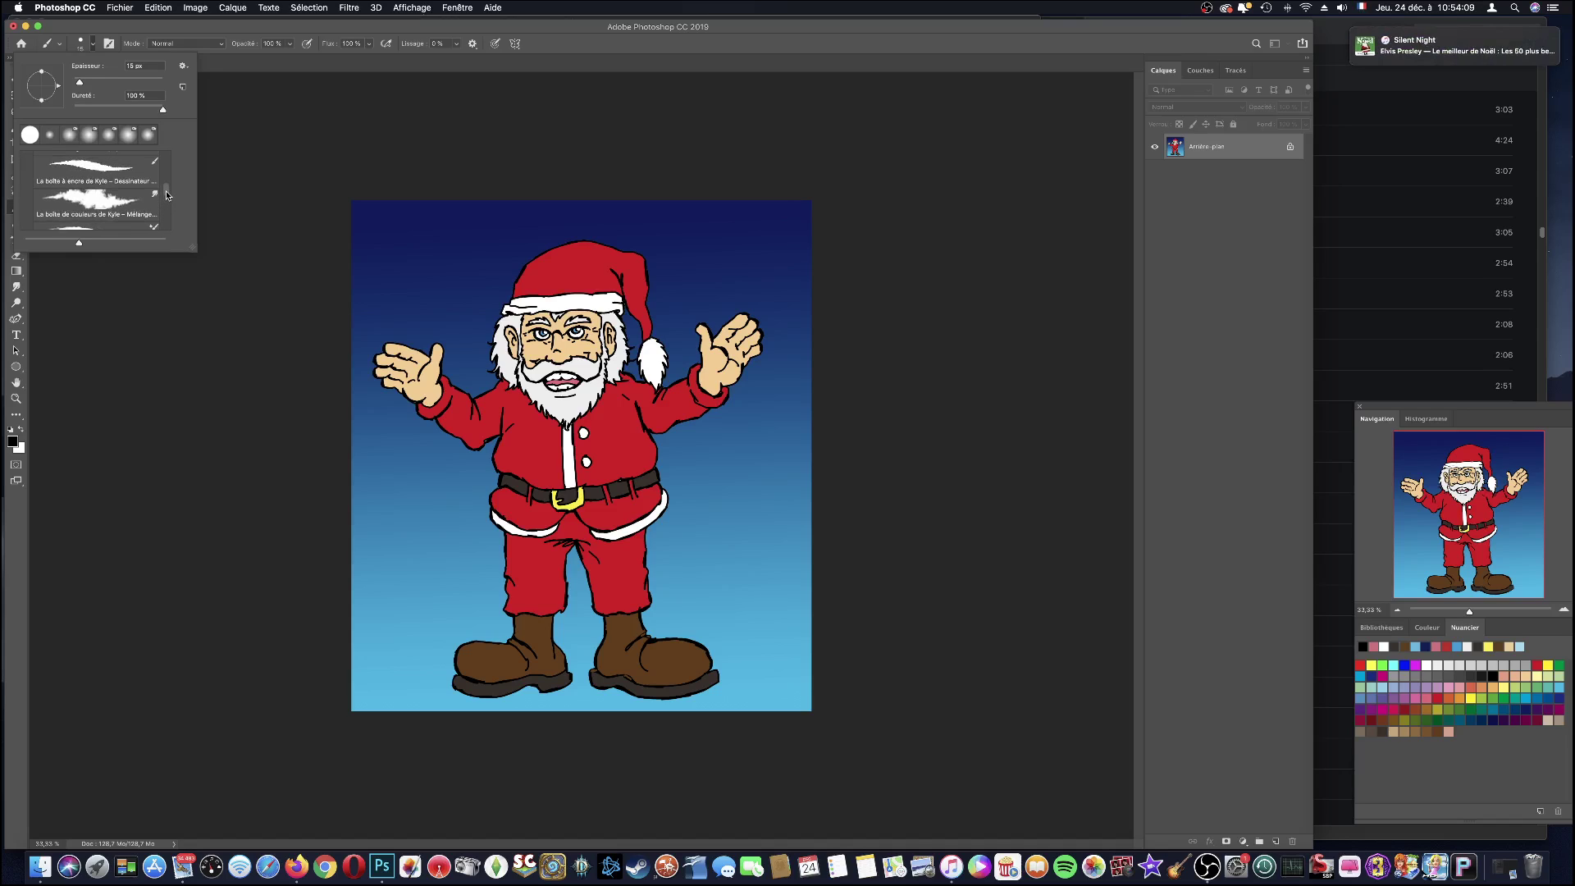
left_click(109, 200)
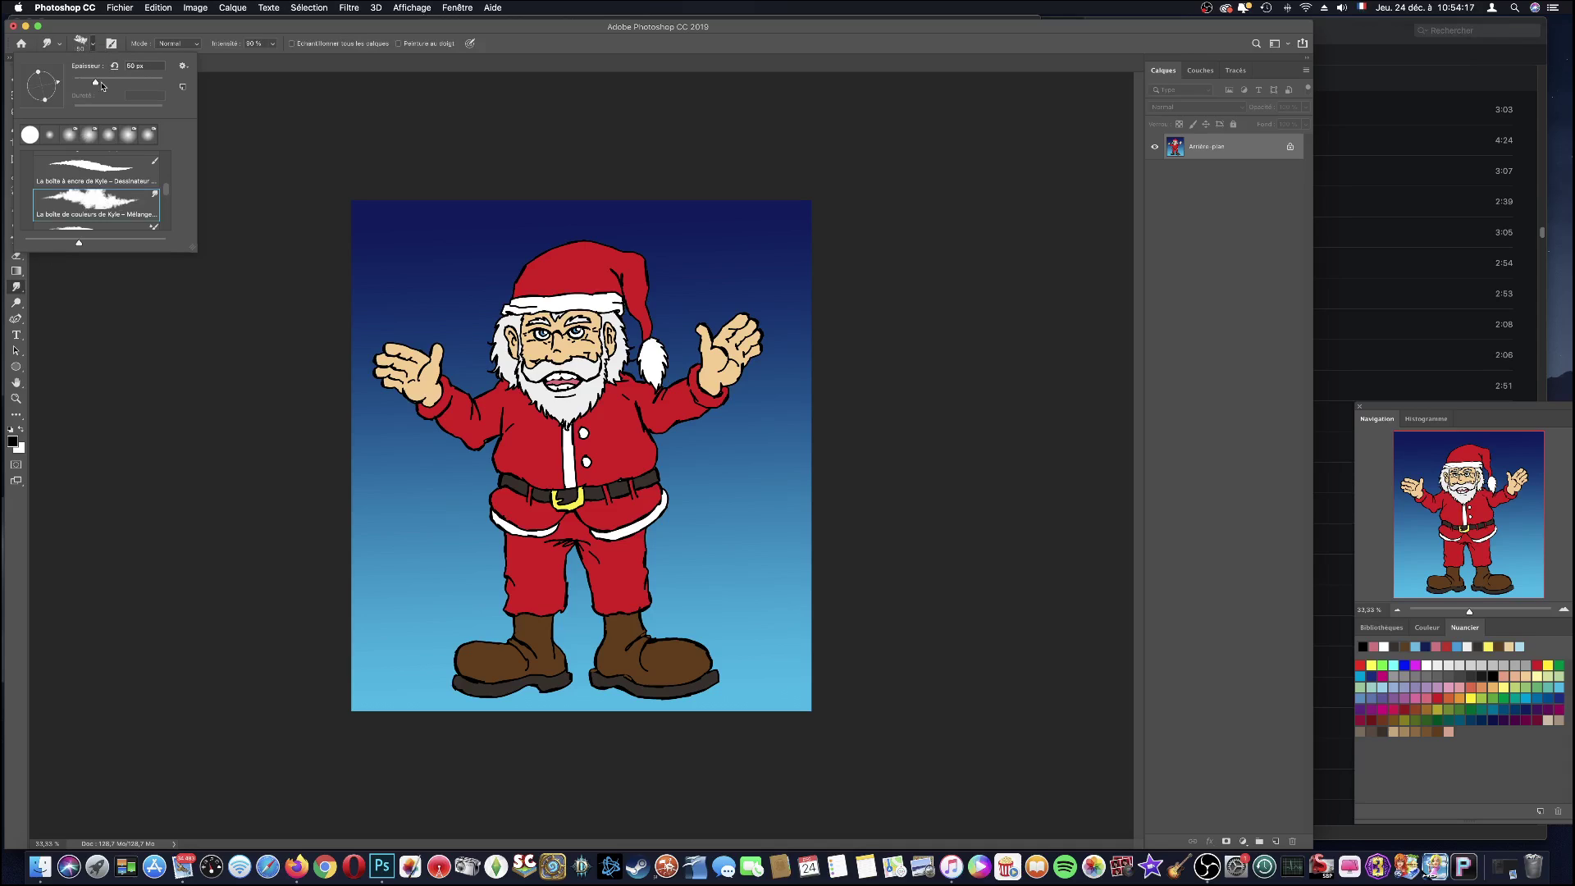
left_click_drag(95, 83, 107, 84)
mouse_move(170, 194)
left_mouse_down()
mouse_move(165, 215)
mouse_move(167, 193)
left_mouse_up()
left_click(399, 266)
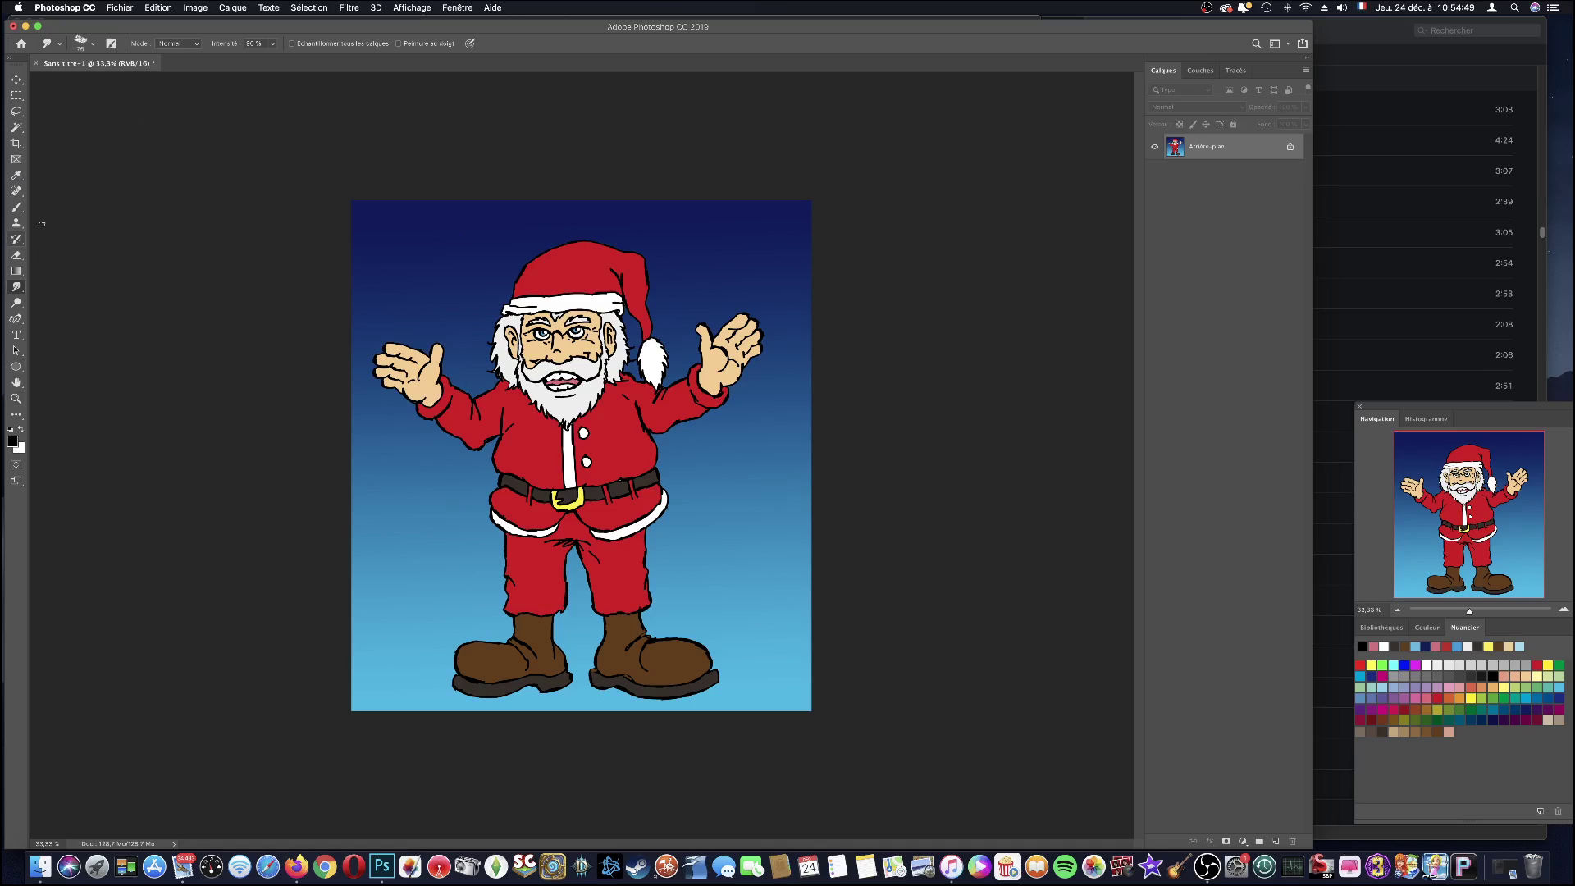
- Choose the hard round Arrondi net brush preset and switch to the Brush tool
left_click(93, 43)
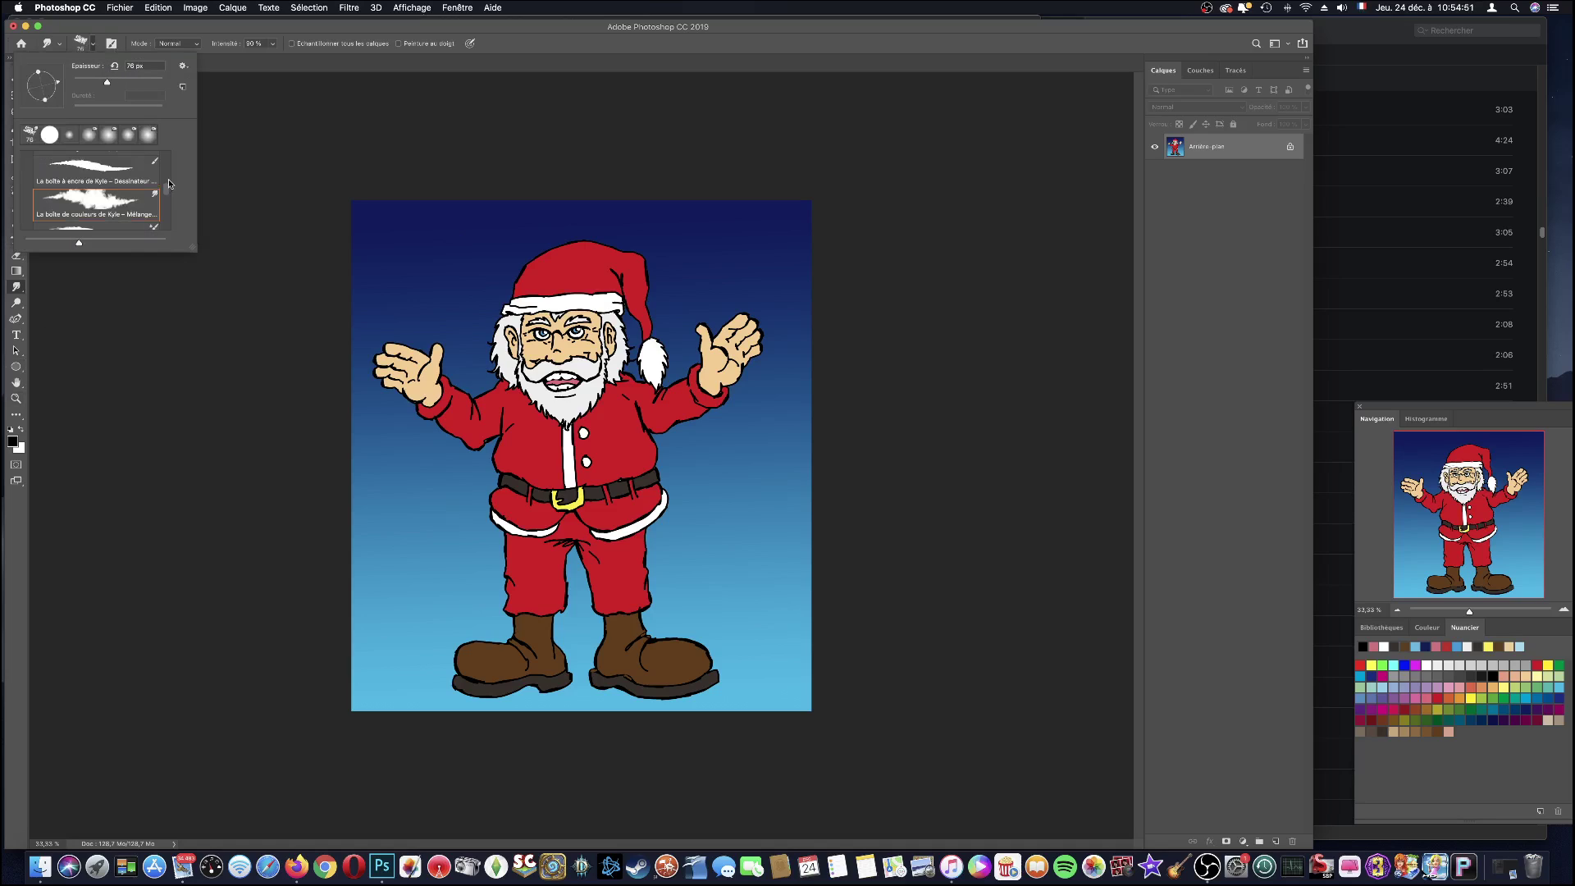
left_click_drag(169, 188, 176, 139)
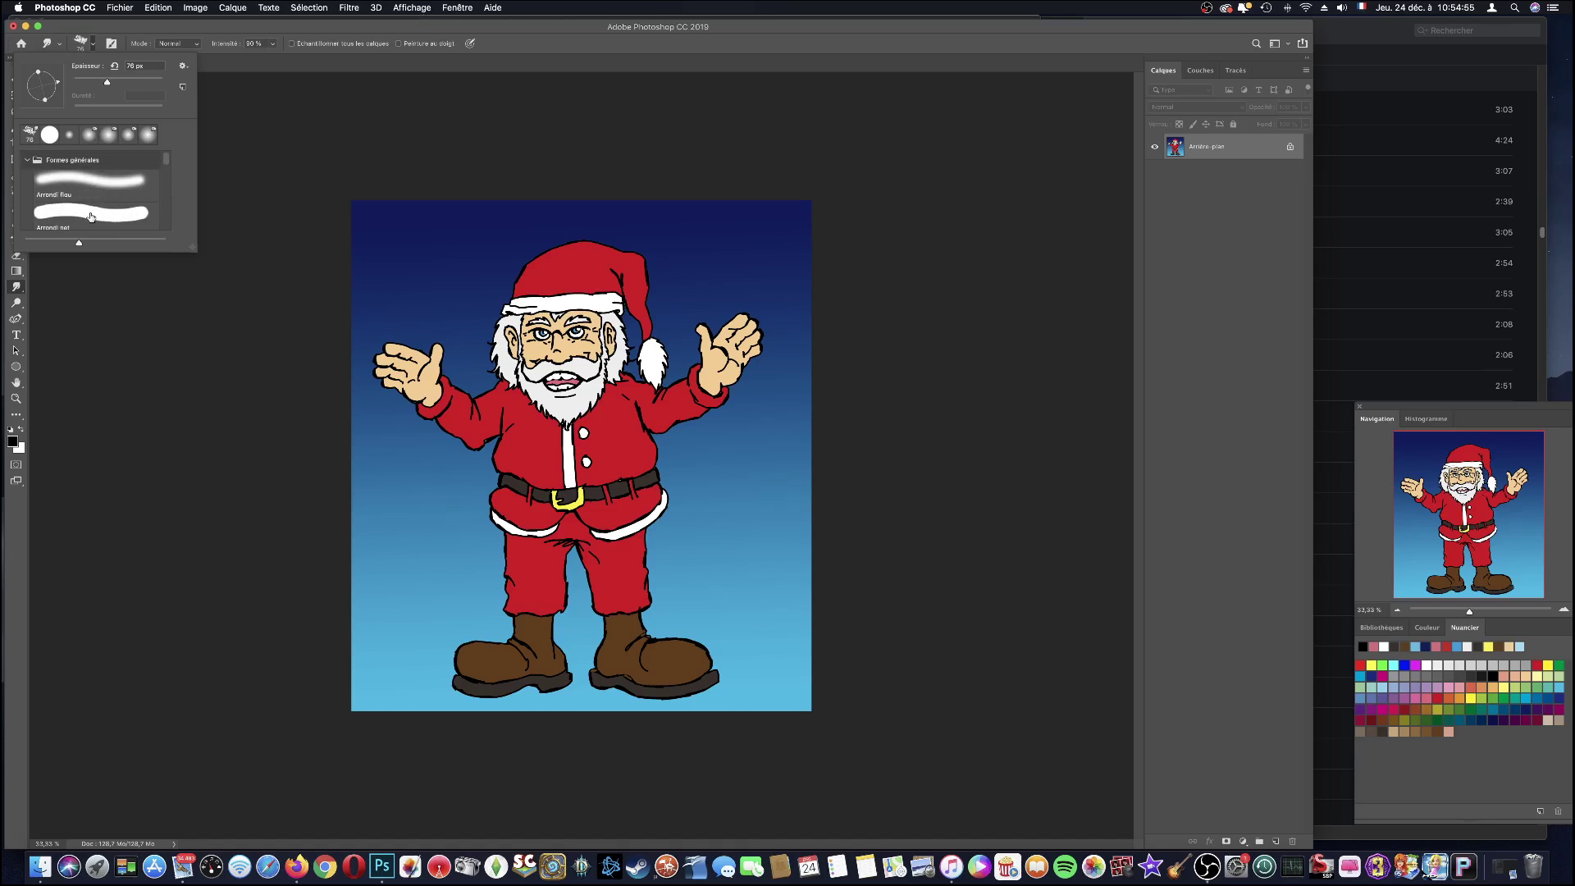
left_click(91, 215)
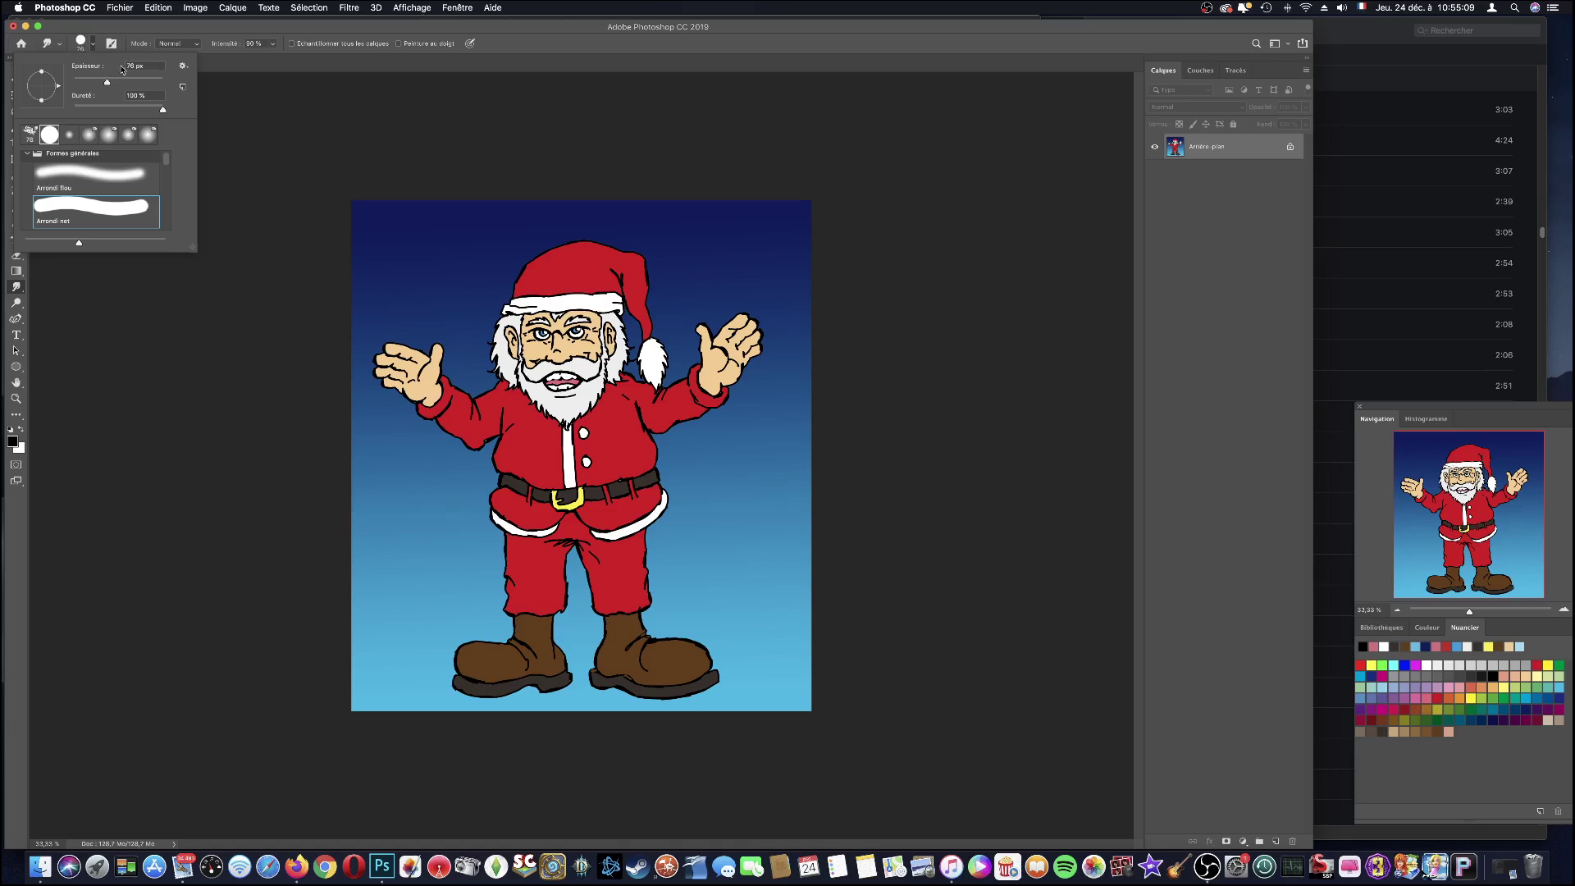
left_click(394, 237)
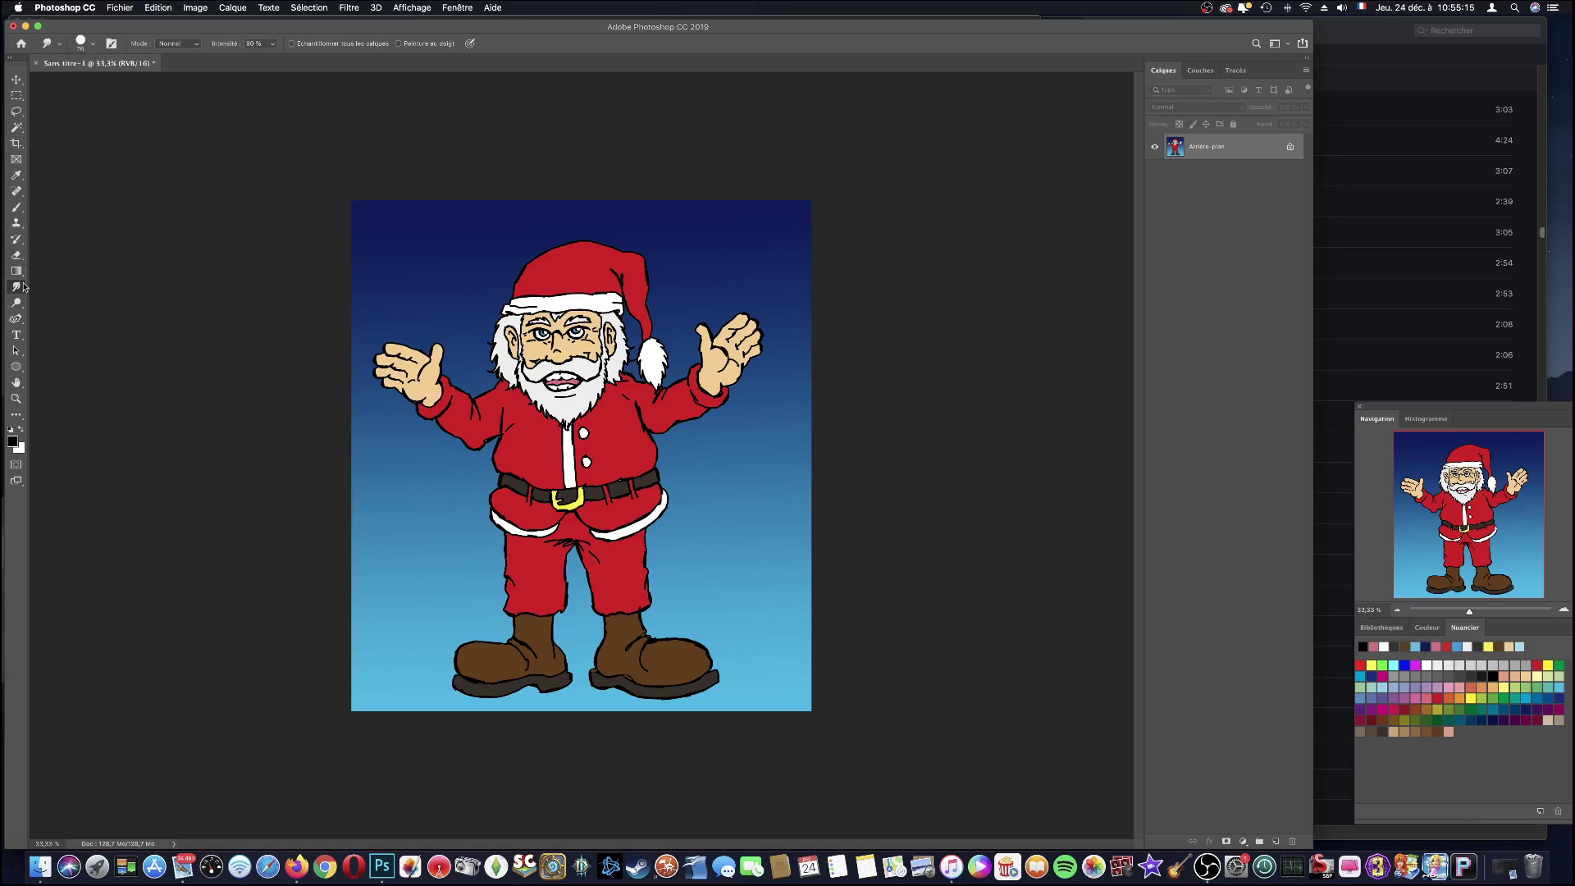
left_click(17, 207)
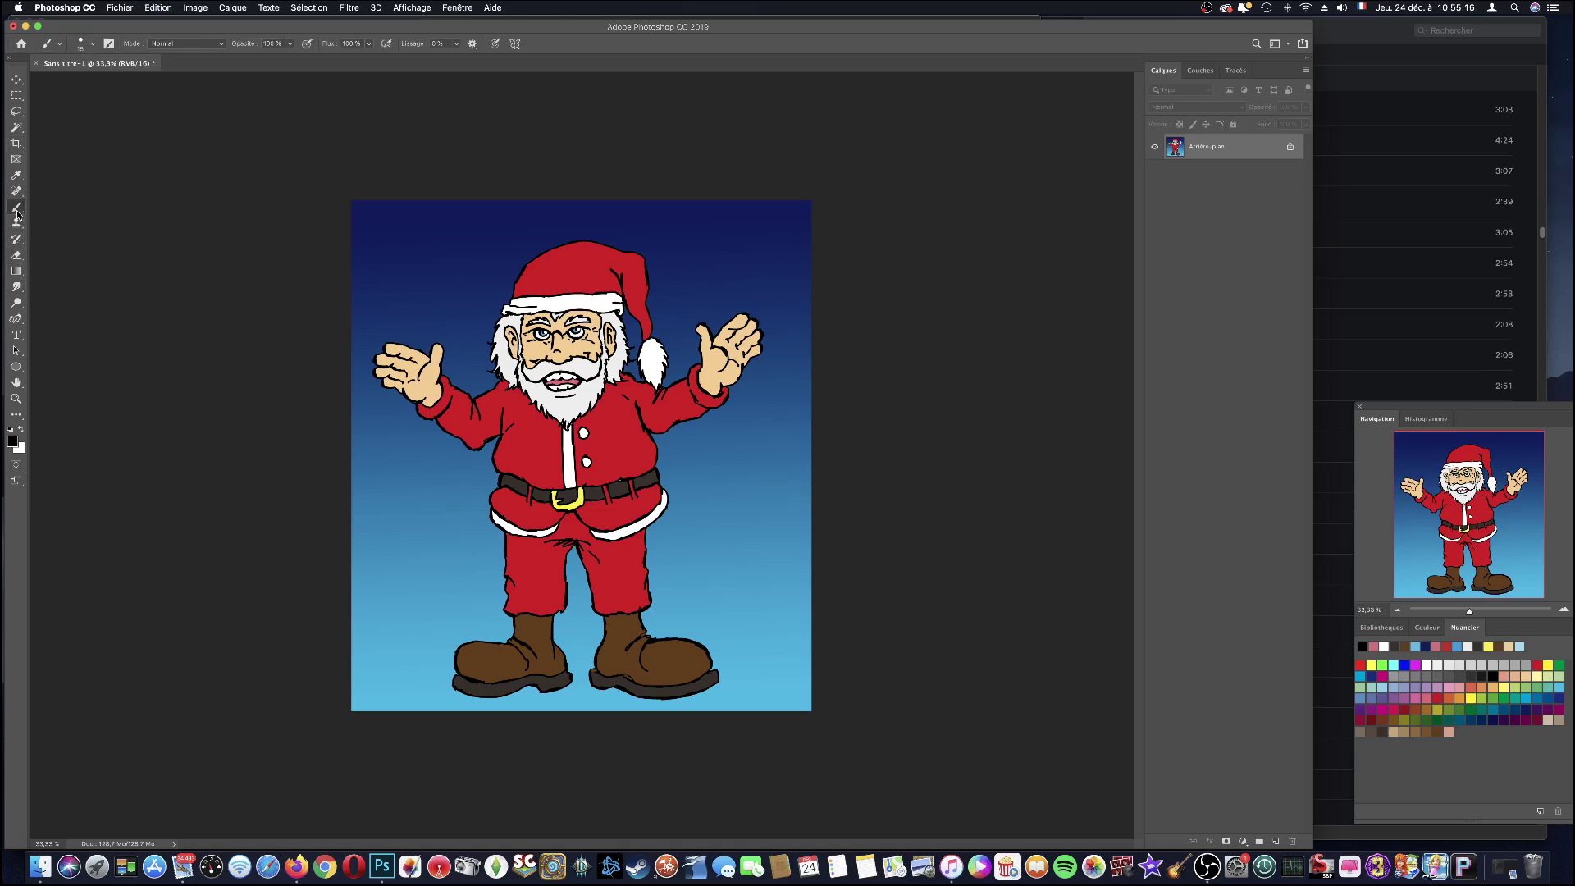
- Select the hard round brush preset and enlarge it to 69 px
left_click(93, 43)
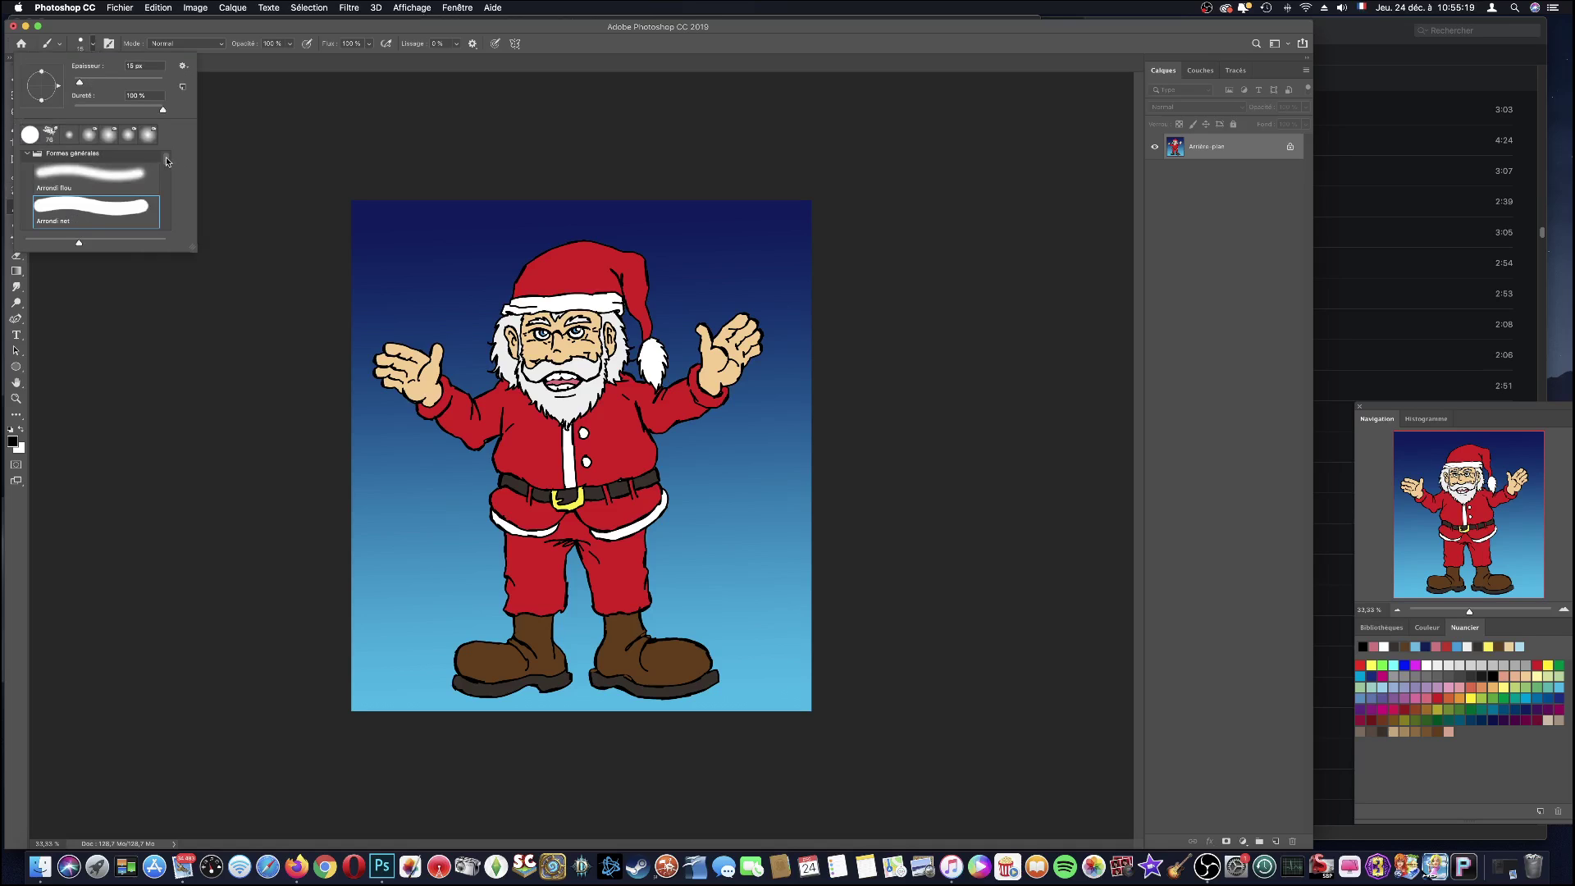
mouse_move(165, 155)
left_mouse_down()
mouse_move(169, 213)
mouse_move(164, 148)
left_mouse_up()
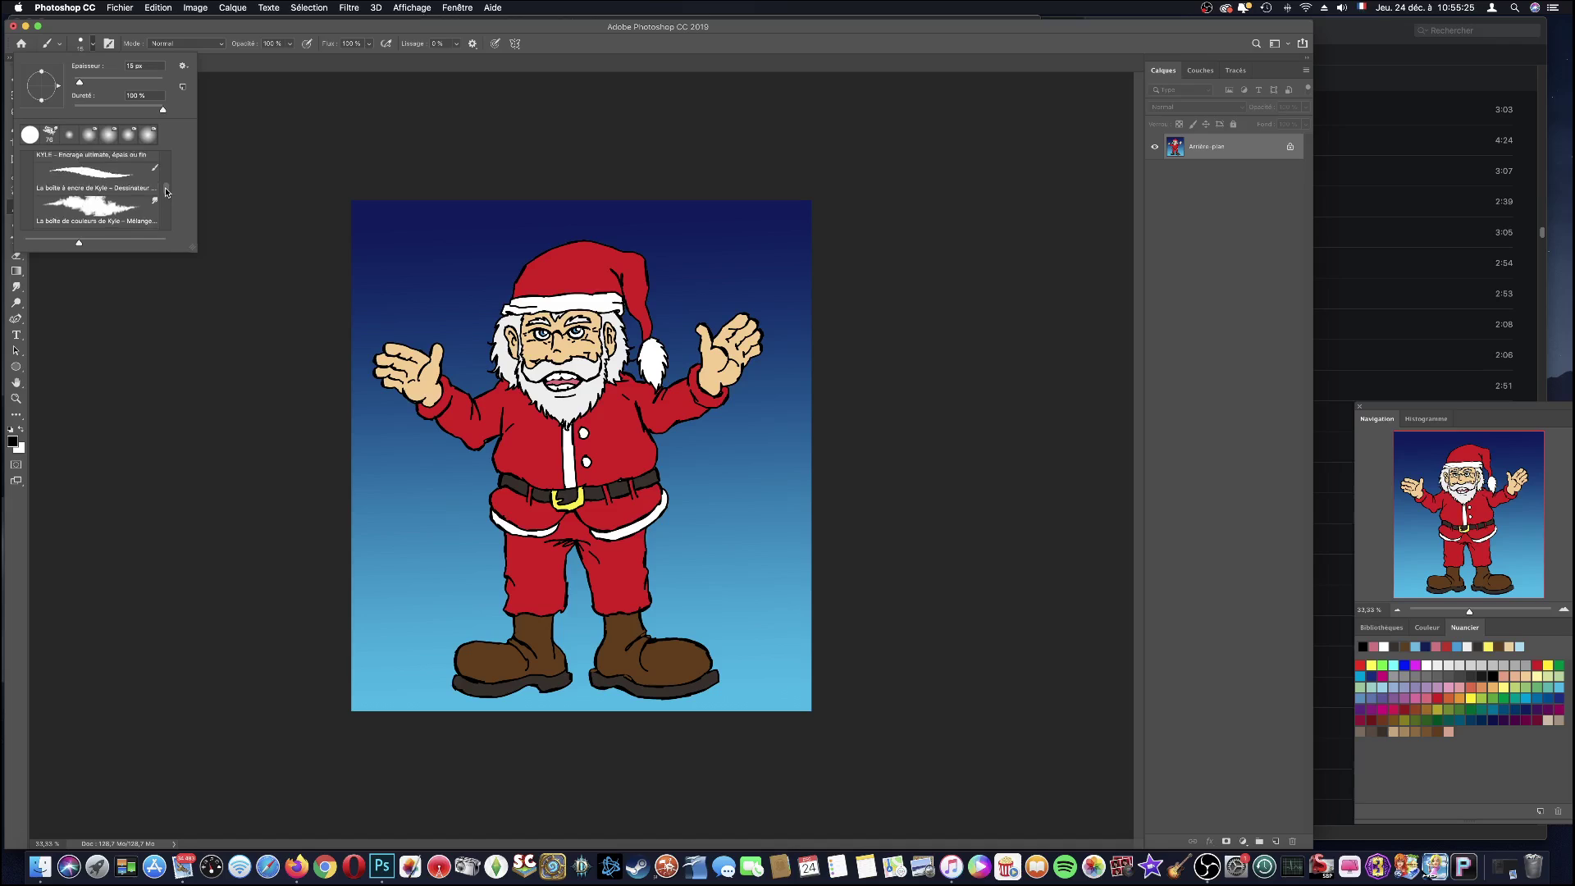
left_click(120, 219)
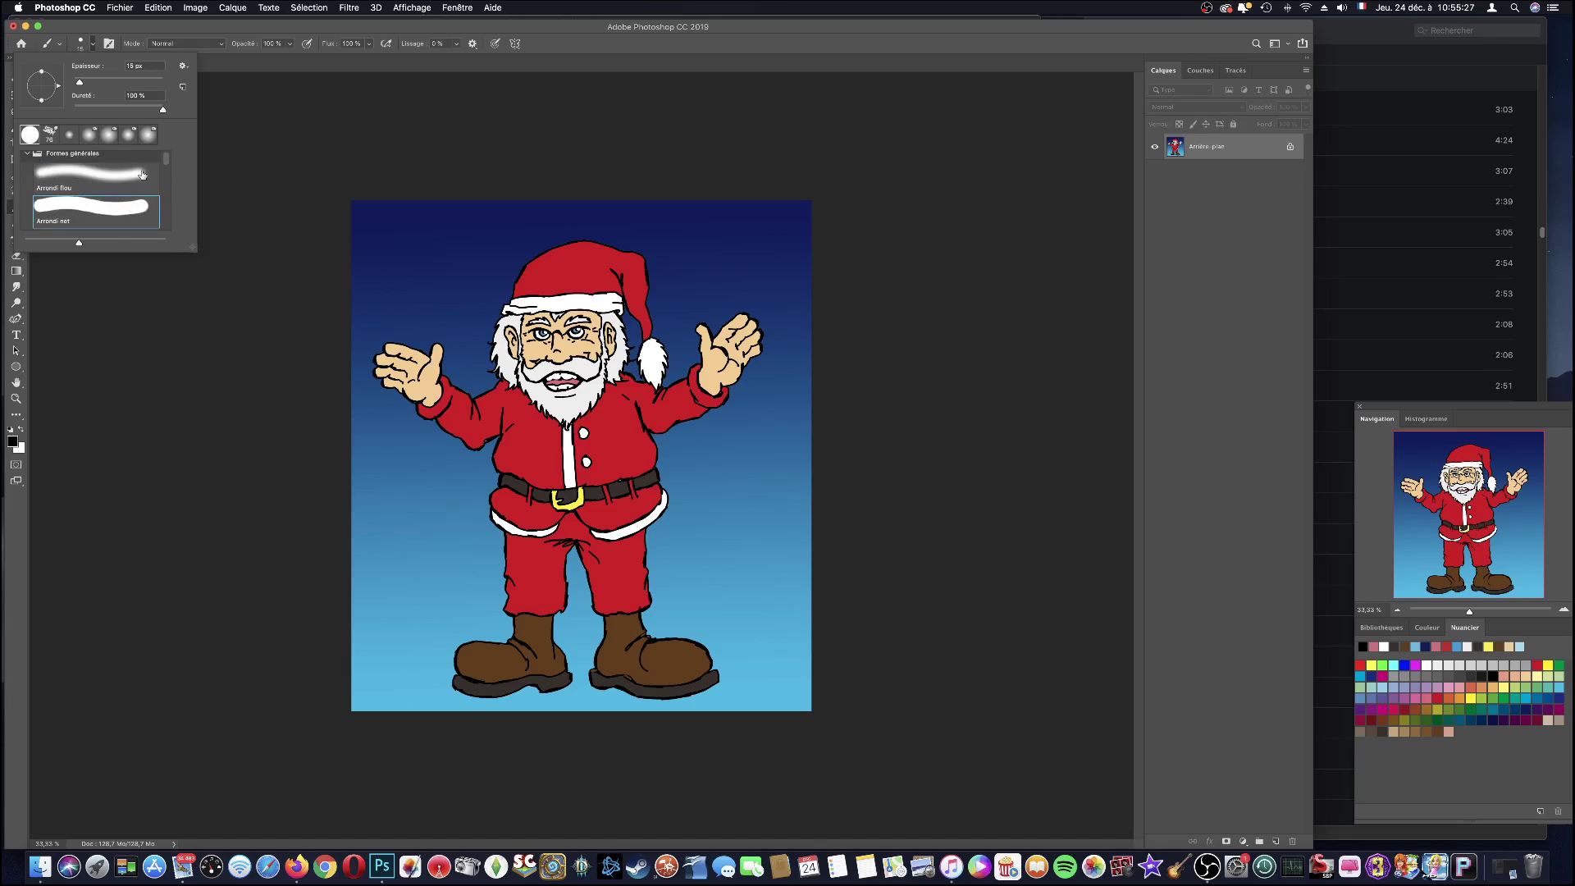
left_click(94, 45)
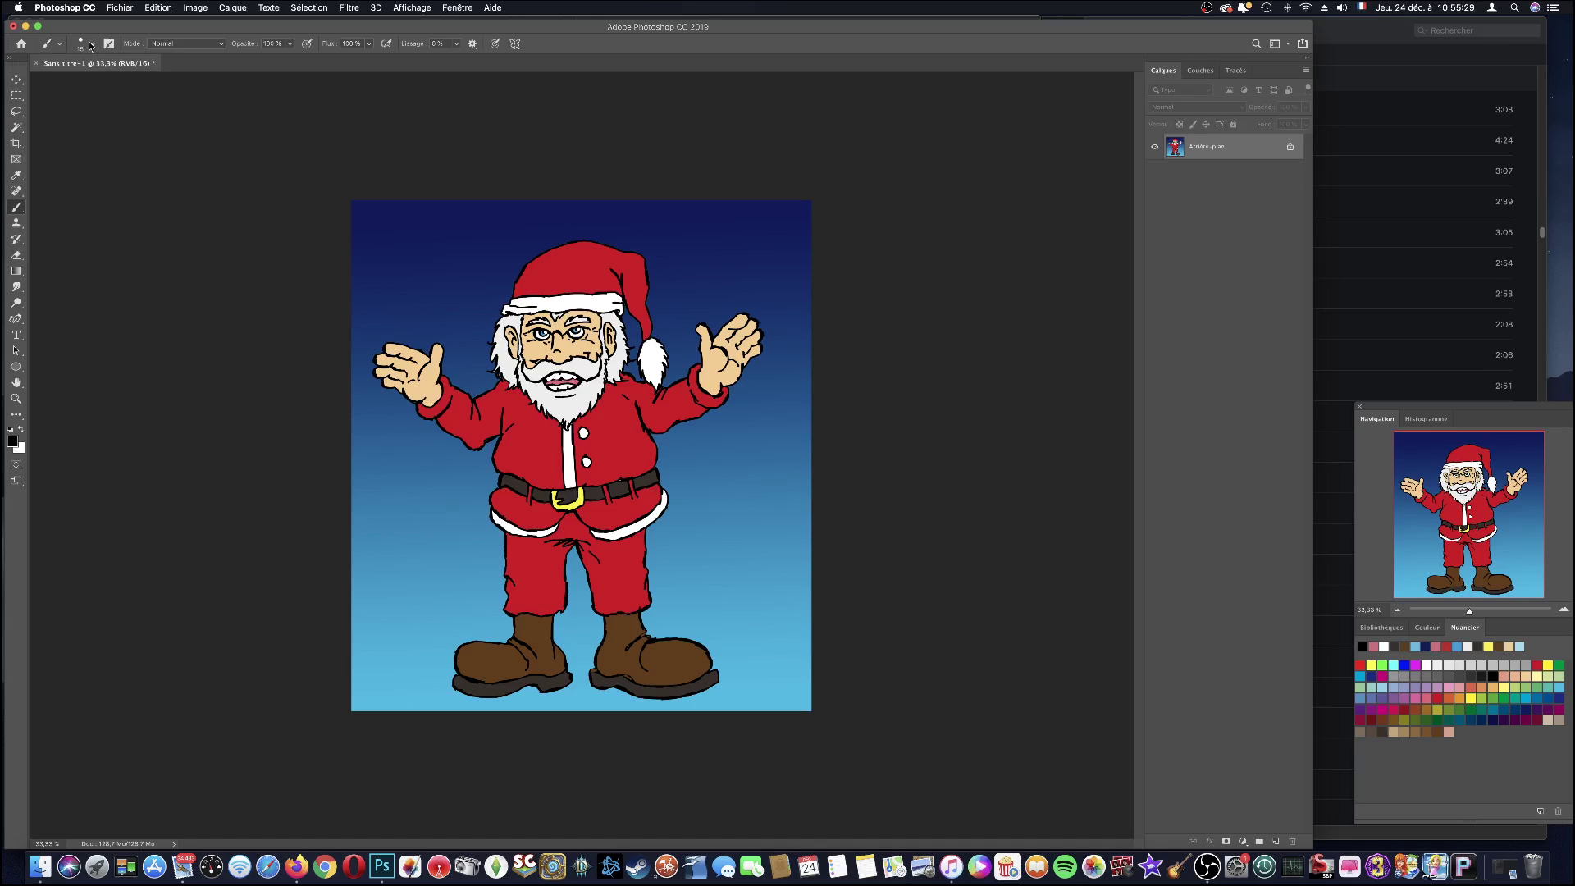
left_click(87, 44)
left_click_drag(80, 82, 91, 84)
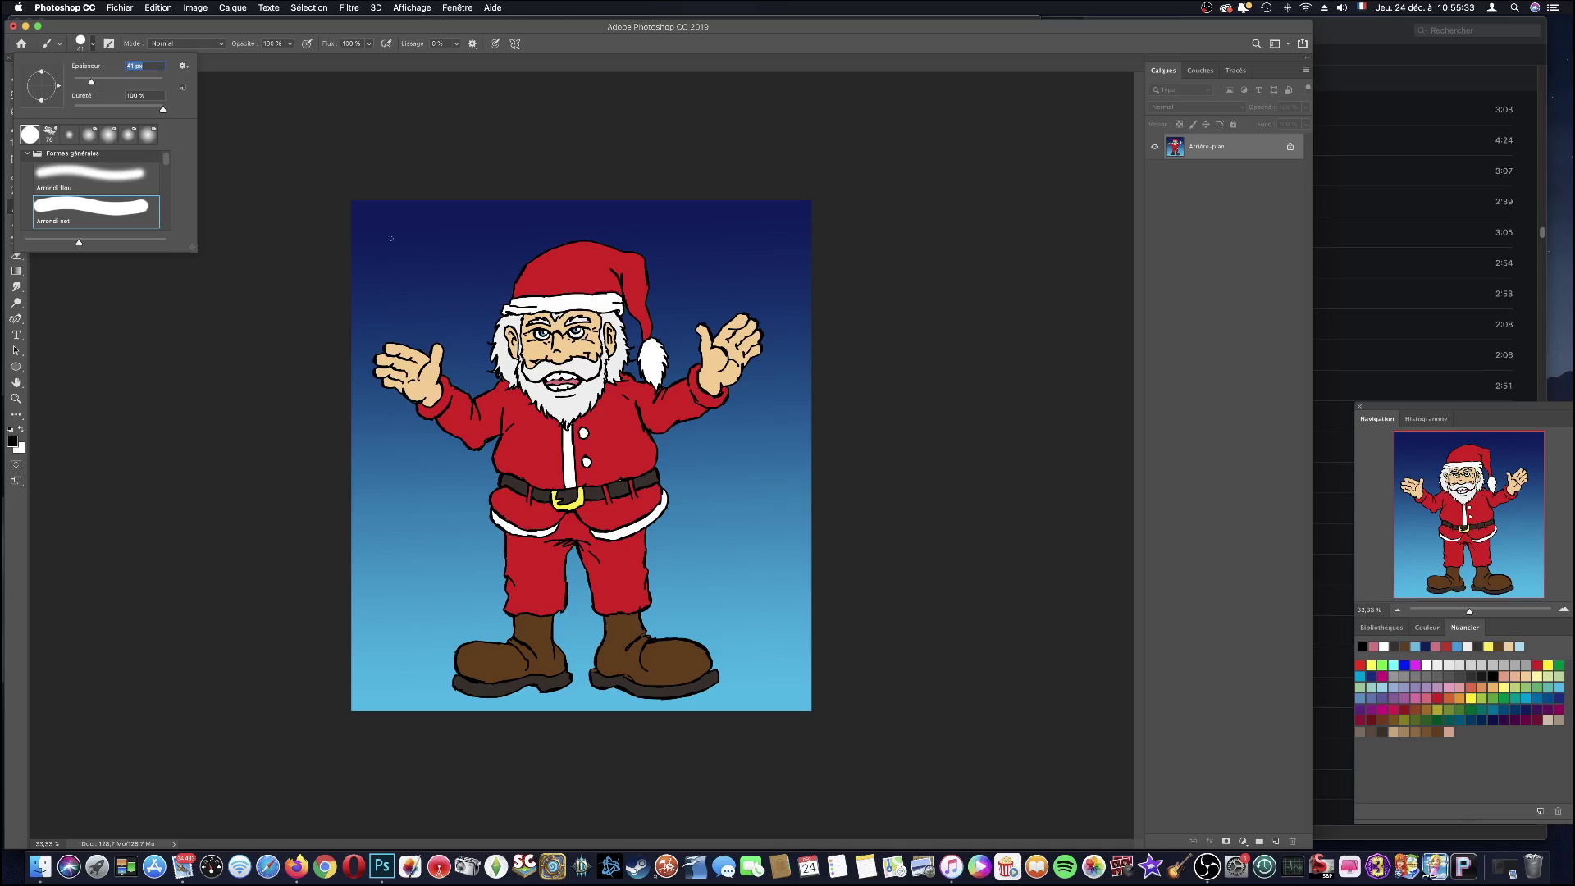
left_click_drag(91, 83, 100, 87)
- Paint test J strokes in black and then white, undoing each, leaving white as the colour
left_click_drag(392, 222, 364, 253)
key("super+z")
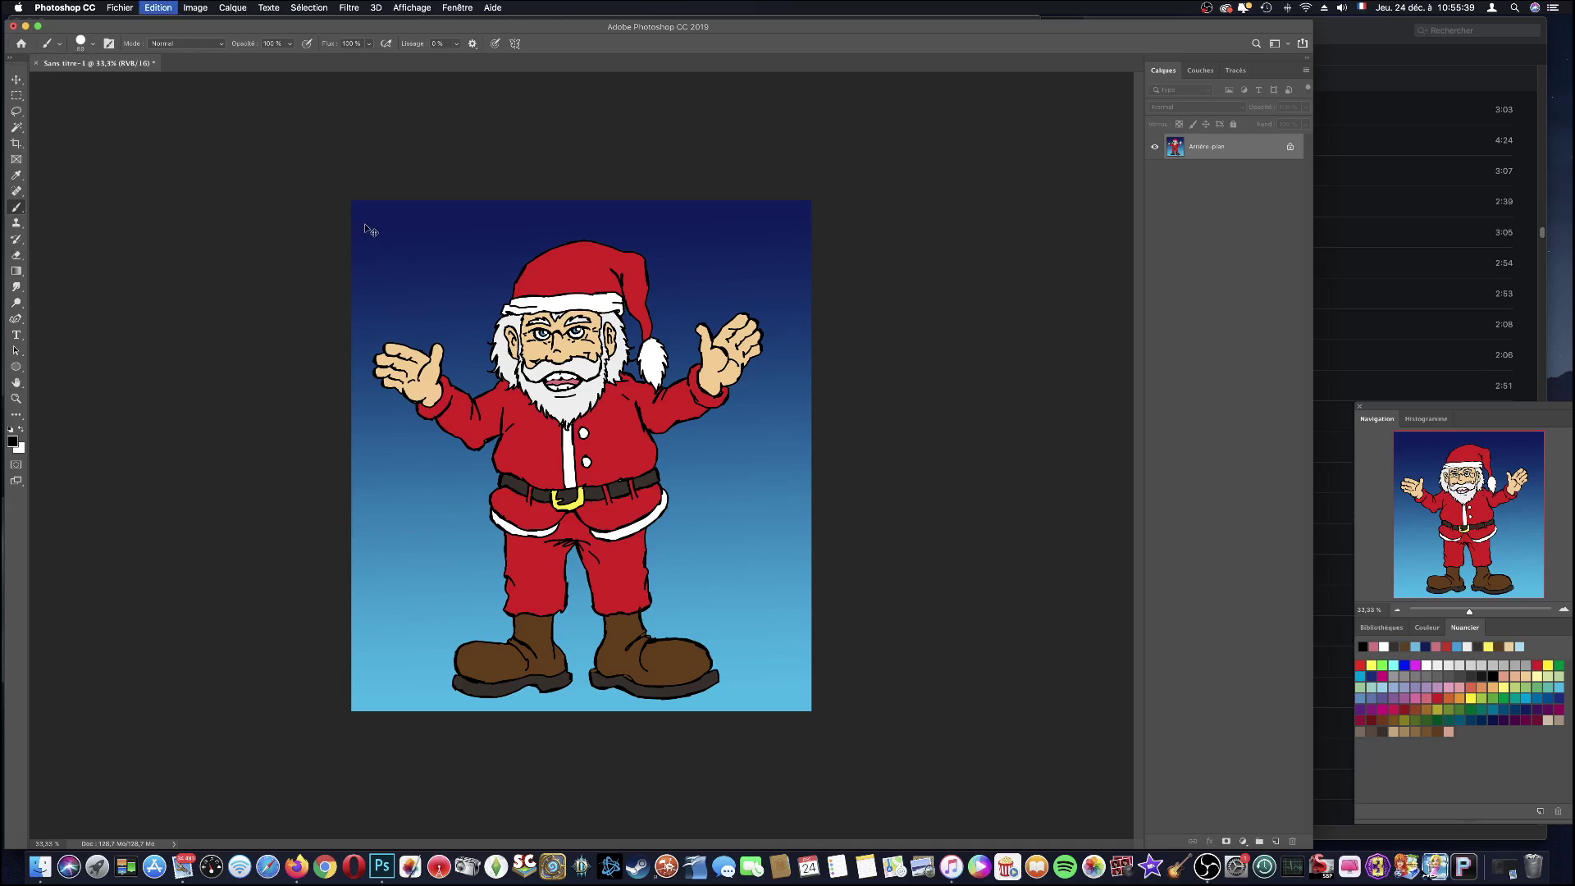
left_click(23, 427)
mouse_move(391, 217)
left_mouse_down()
mouse_move(363, 254)
mouse_move(421, 213)
left_mouse_up()
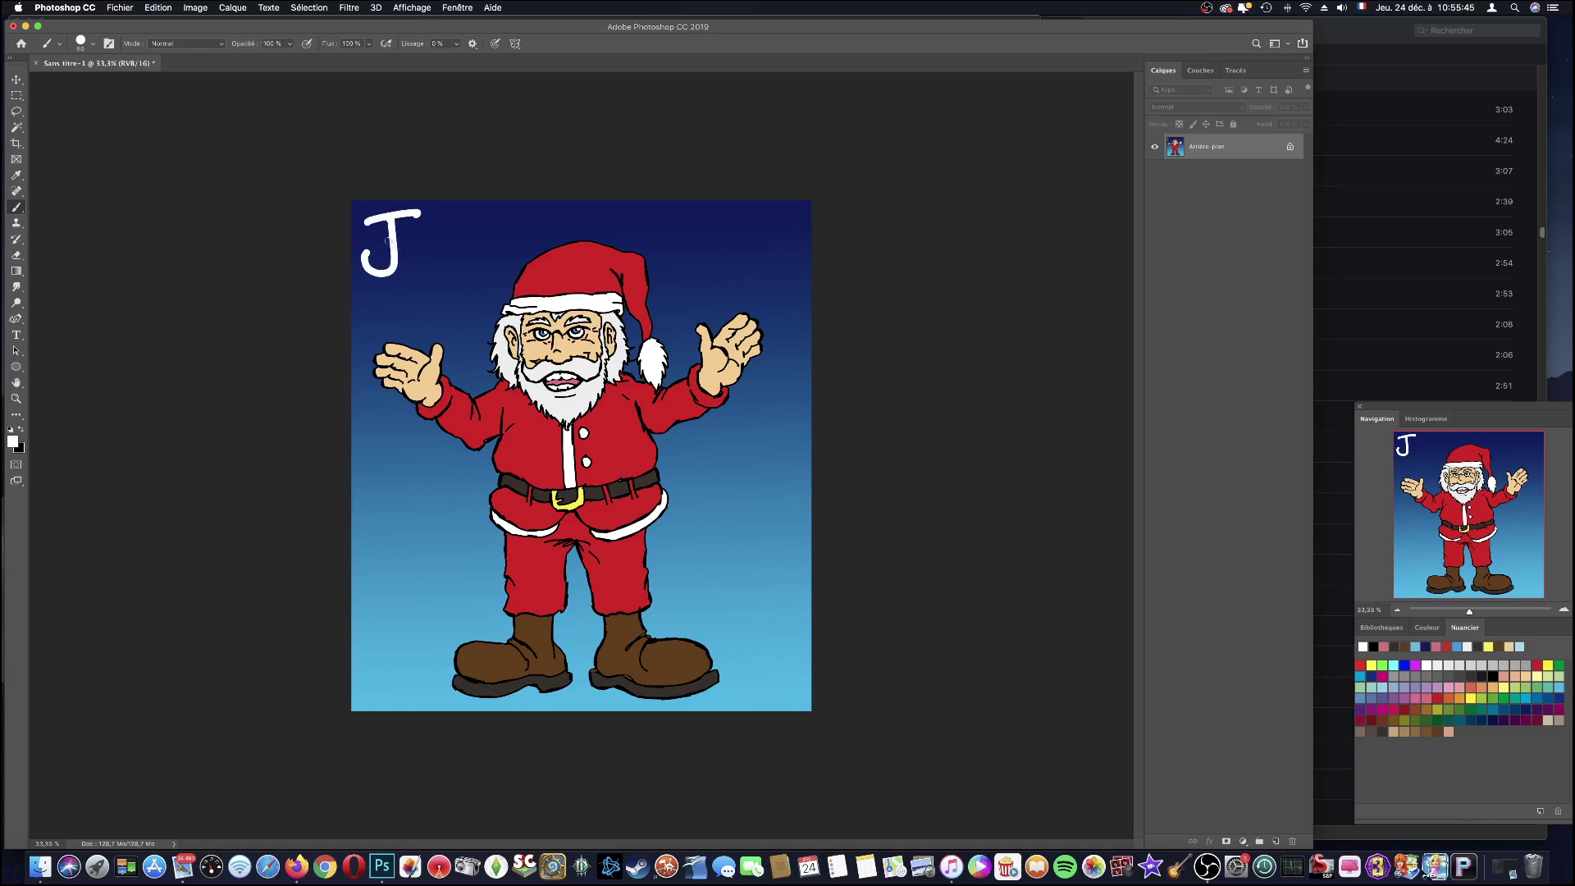
key("super+z")
key("super+z")
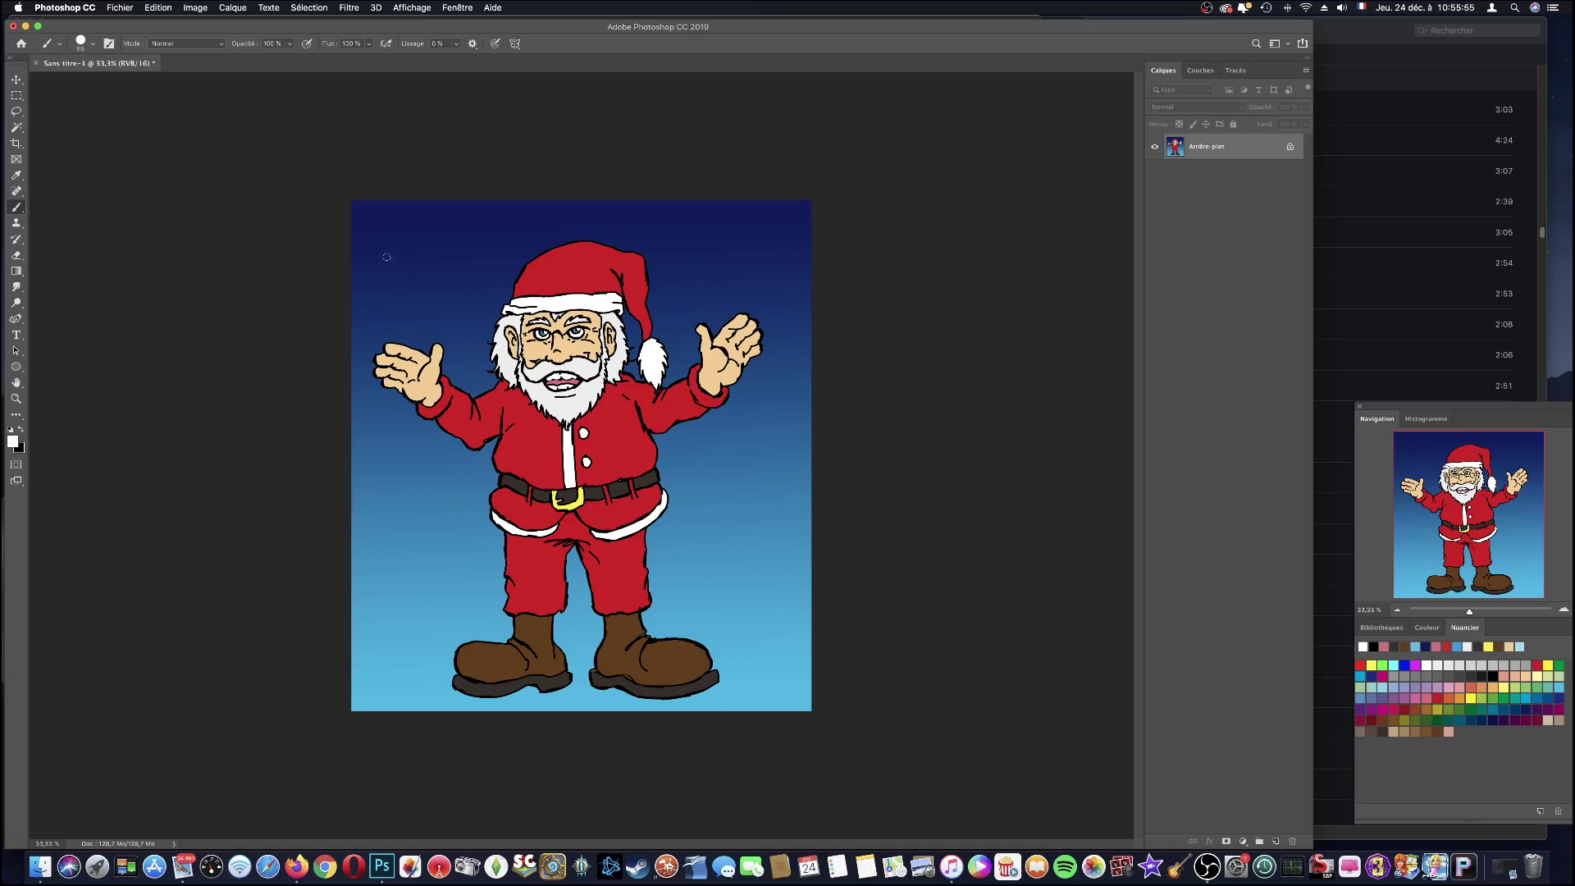
- Set the brush to 67 px and letter 'Joyeux Noël' across the top
left_click(92, 45)
left_click_drag(101, 82, 96, 83)
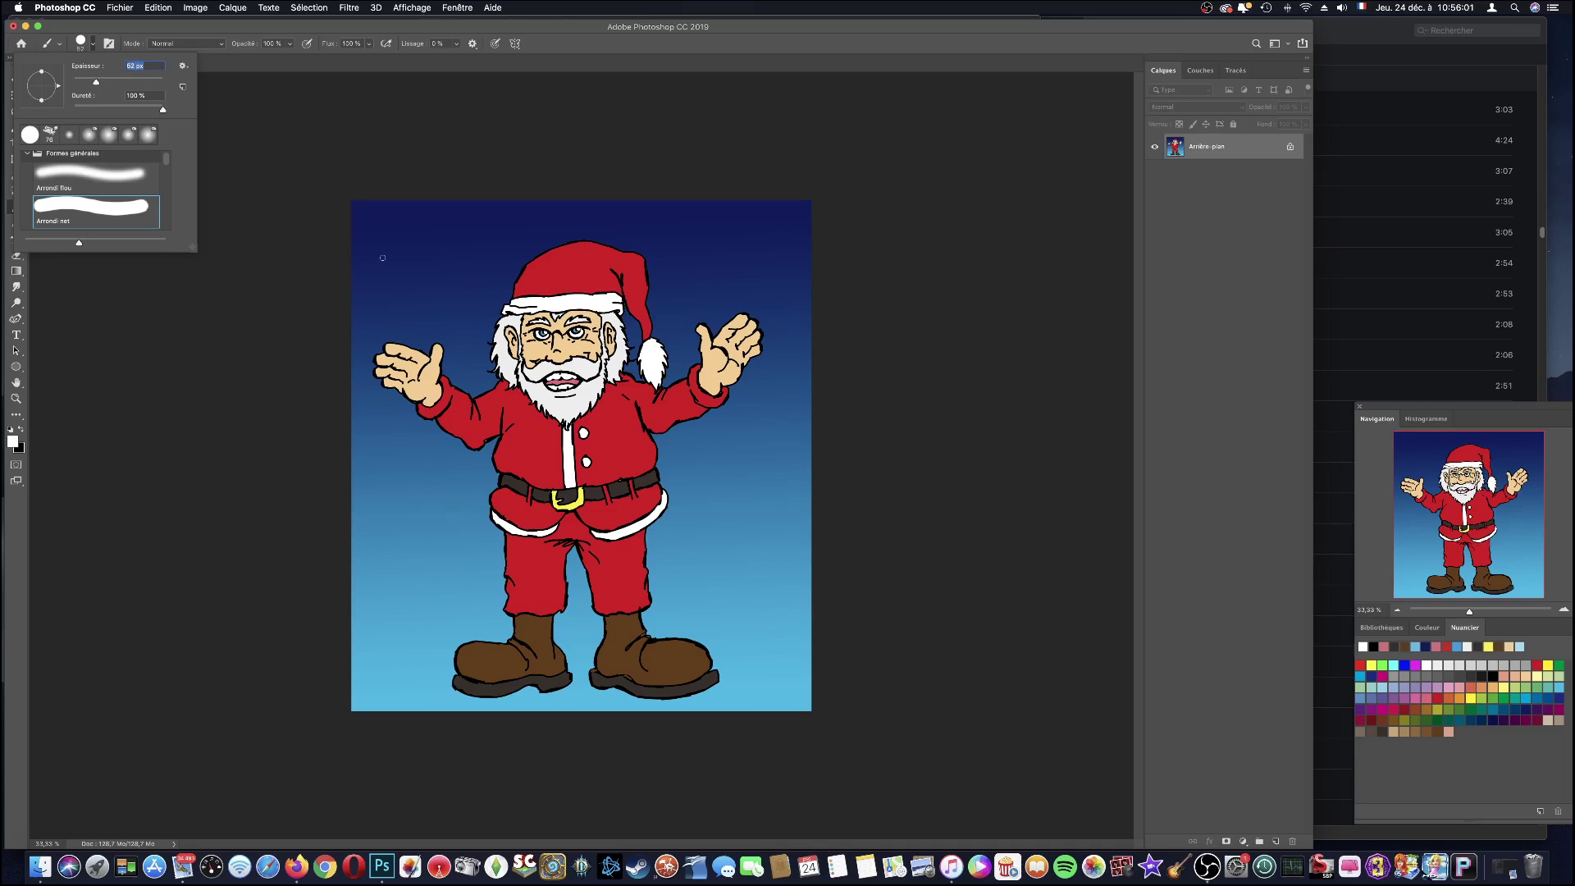
mouse_move(384, 249)
left_mouse_down()
mouse_move(371, 279)
mouse_move(401, 247)
mouse_move(407, 305)
mouse_move(450, 266)
left_mouse_up()
mouse_move(434, 257)
left_mouse_down()
mouse_move(454, 251)
mouse_move(463, 270)
mouse_move(474, 247)
mouse_move(478, 274)
mouse_move(503, 269)
left_mouse_up()
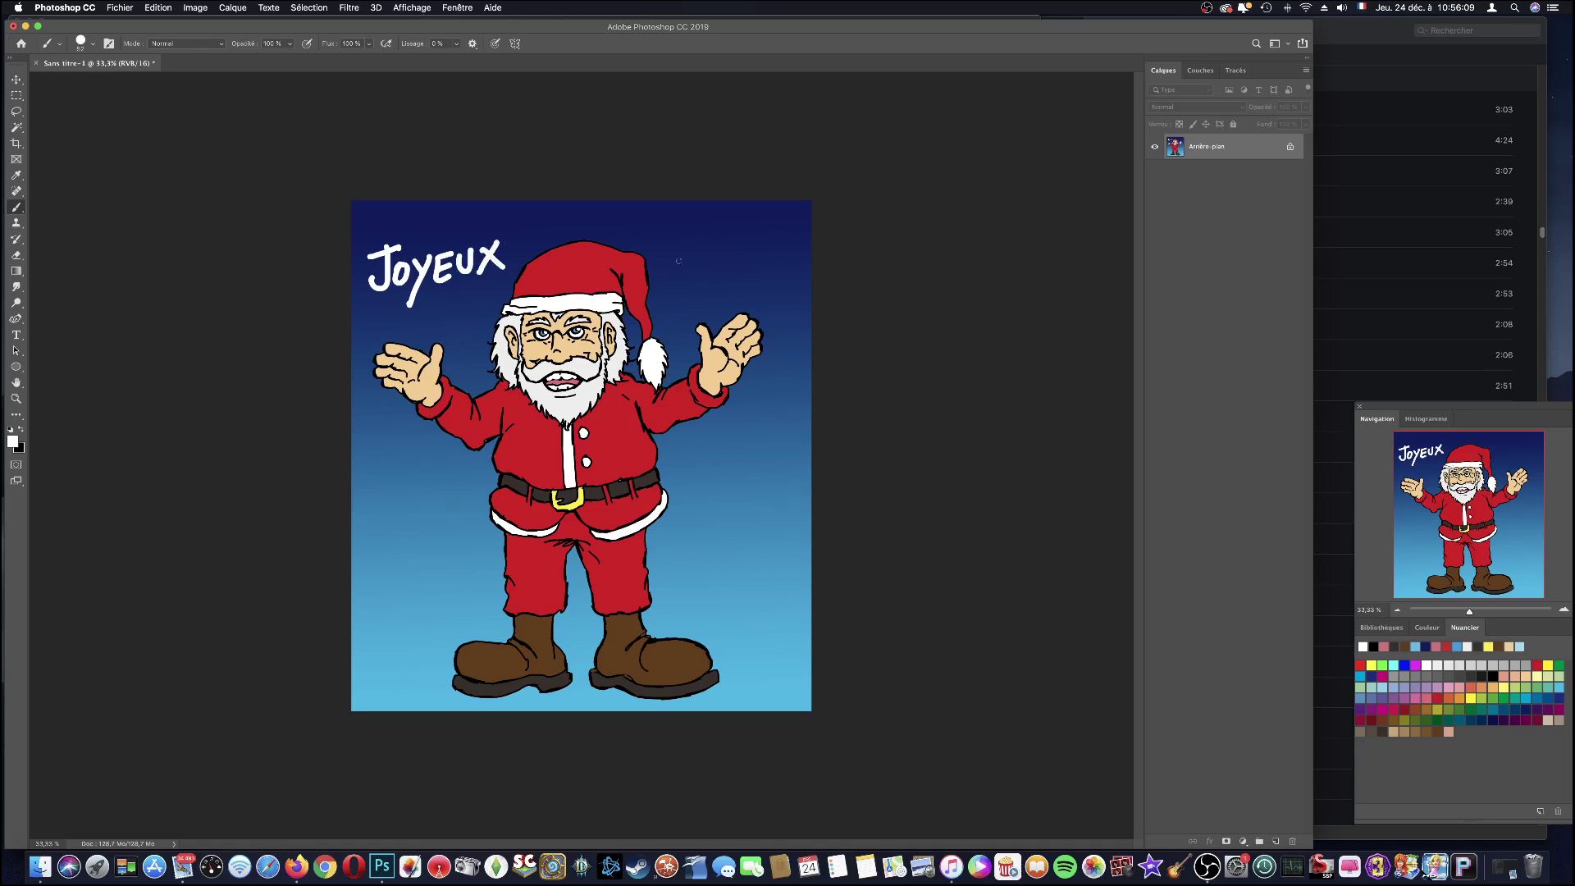
mouse_move(668, 246)
left_mouse_down()
mouse_move(667, 284)
mouse_move(686, 284)
left_mouse_up()
mouse_move(687, 285)
left_mouse_down()
mouse_move(688, 244)
mouse_move(742, 287)
mouse_move(737, 263)
mouse_move(735, 276)
mouse_move(779, 279)
left_mouse_up()
left_click(721, 246)
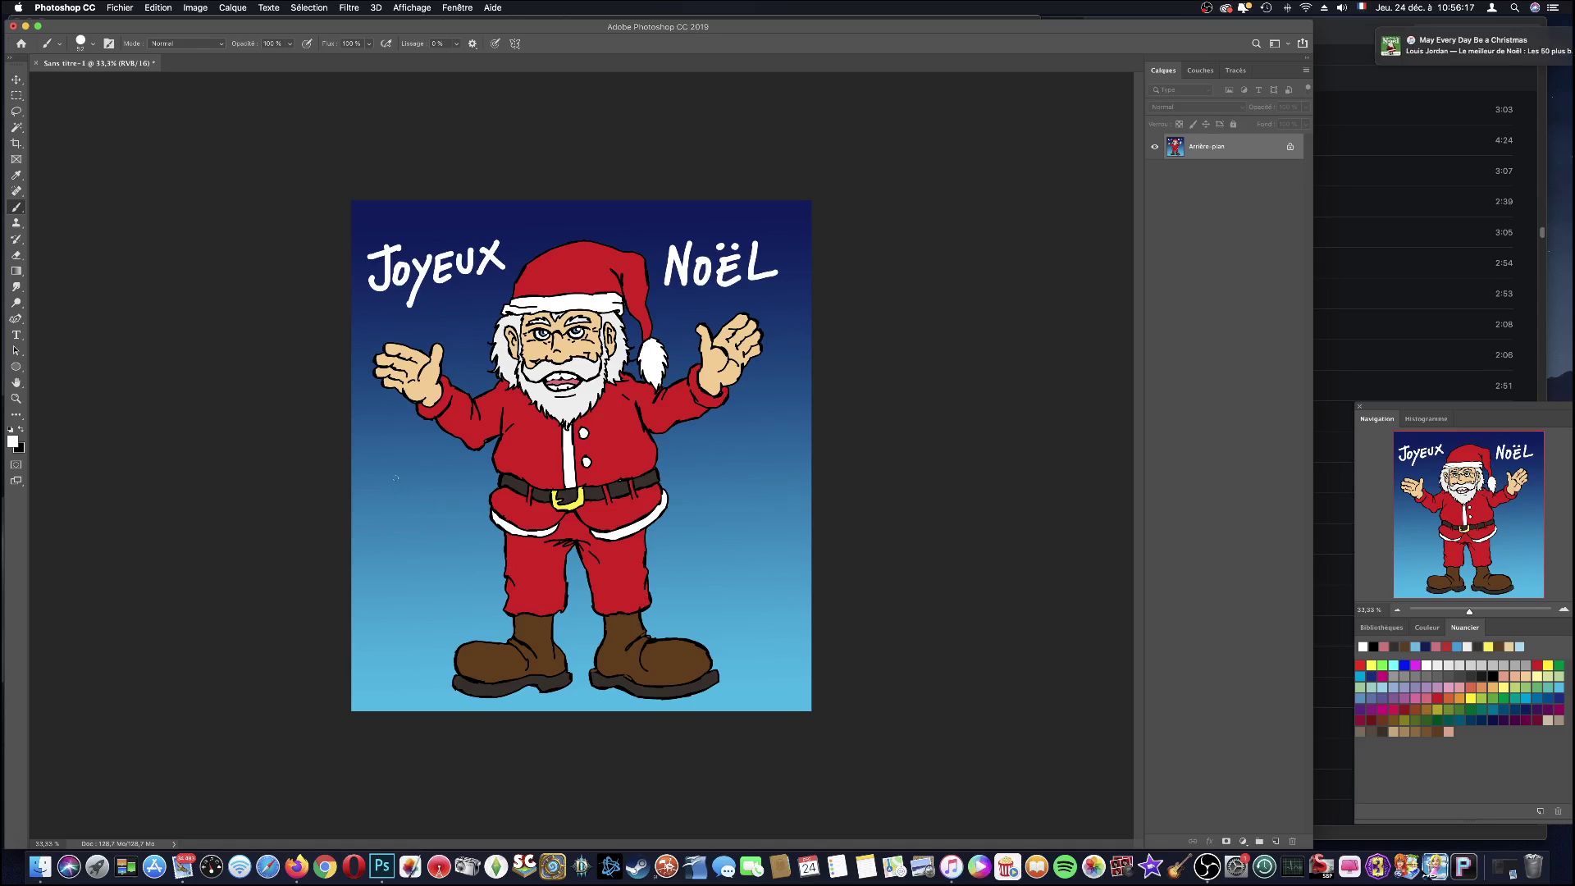
- Letter 'OH! OH! OH!' stacked at the lower left, redrawing a botched H
mouse_move(398, 482)
left_mouse_down()
mouse_move(426, 476)
mouse_move(430, 511)
left_mouse_up()
left_click_drag(422, 495, 433, 492)
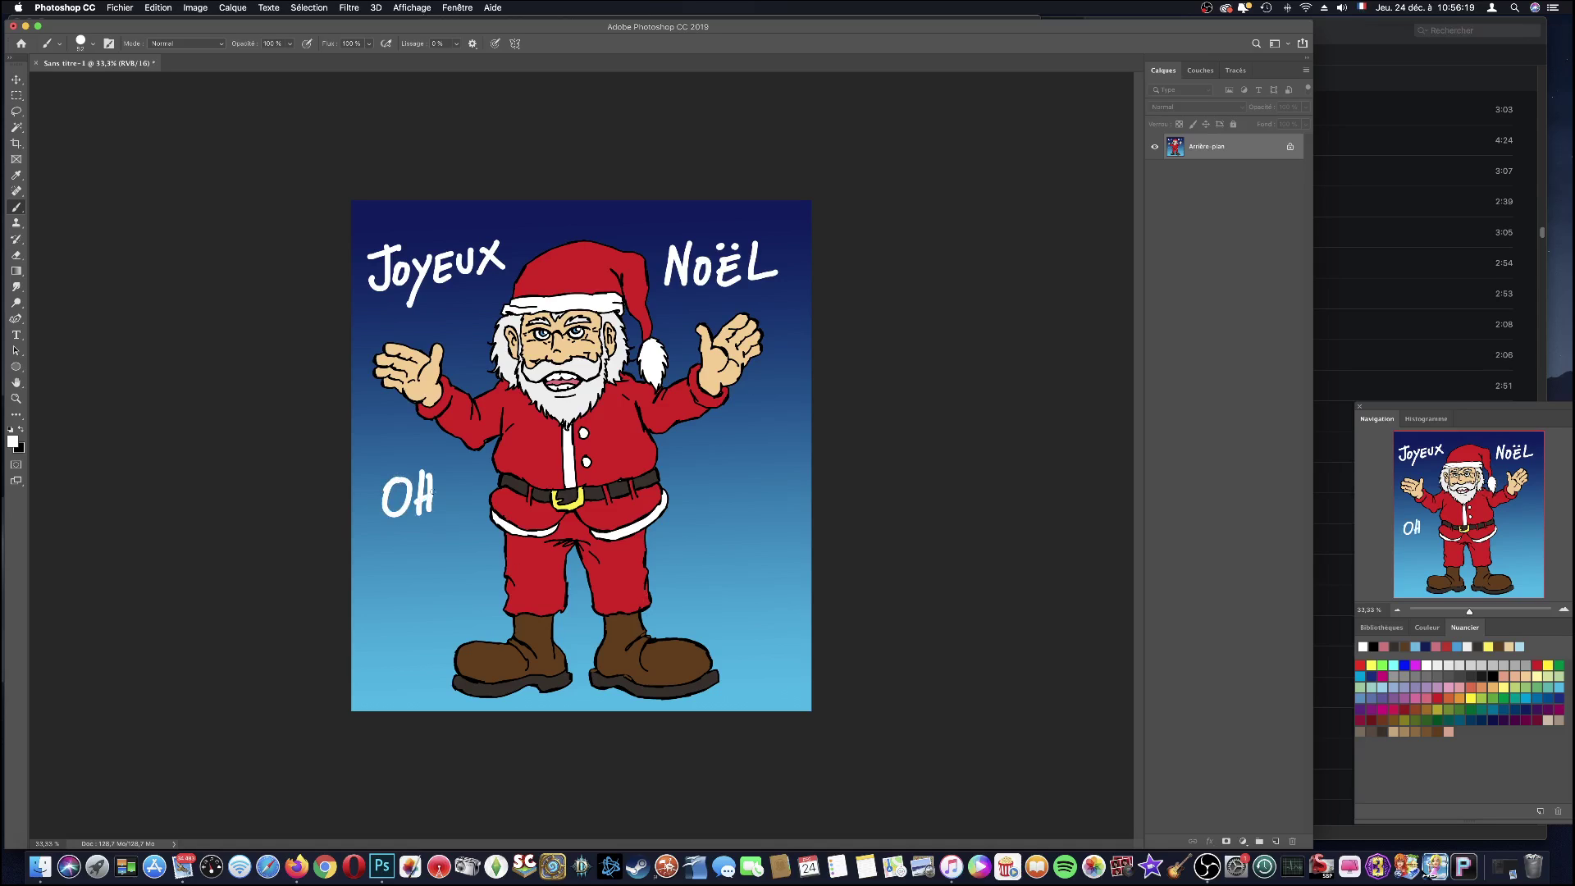
key("super+z")
key("super+z")
mouse_move(436, 474)
left_mouse_down()
mouse_move(436, 514)
mouse_move(437, 493)
mouse_move(450, 497)
left_mouse_up()
left_click(448, 511)
left_click_drag(394, 548, 412, 570)
mouse_move(427, 533)
left_mouse_down()
mouse_move(427, 566)
mouse_move(426, 552)
mouse_move(443, 558)
mouse_move(399, 597)
mouse_move(433, 622)
left_mouse_up()
left_click(440, 570)
left_click_drag(423, 605, 458, 597)
left_click(462, 564)
left_click(456, 614)
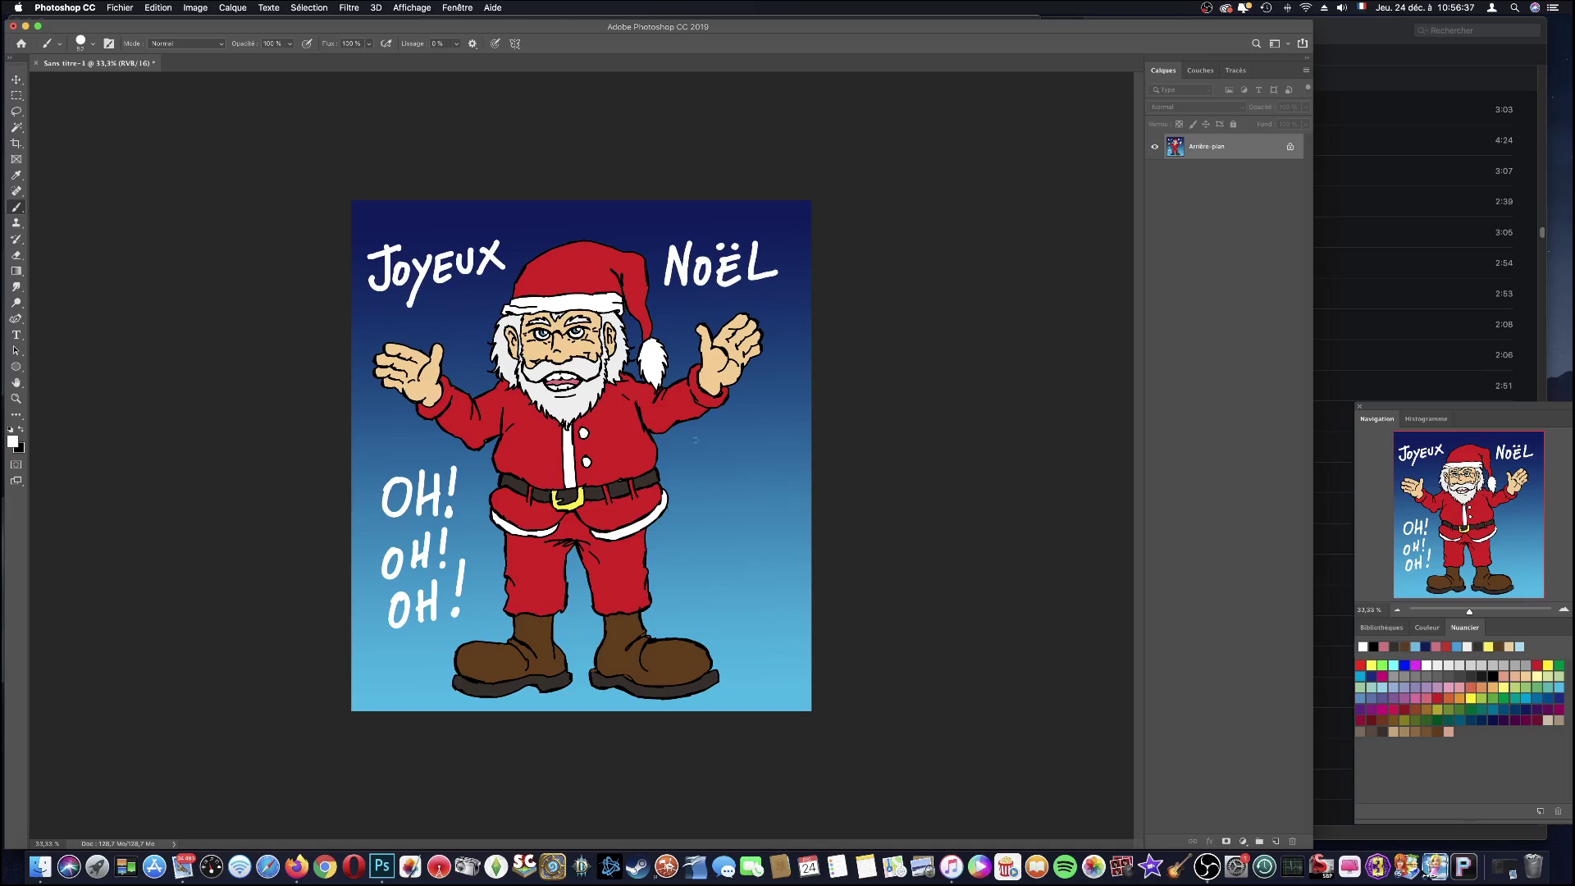
- Letter 'Les Enfants!' to the right of Santa, redoing the misshapen e
mouse_move(694, 440)
left_mouse_down()
mouse_move(705, 484)
mouse_move(723, 479)
mouse_move(694, 551)
mouse_move(694, 512)
mouse_move(732, 504)
mouse_move(733, 524)
left_mouse_up()
key("ctrl+z")
mouse_move(736, 518)
left_mouse_down()
mouse_move(732, 550)
mouse_move(758, 507)
left_mouse_up()
mouse_move(760, 512)
left_mouse_down()
mouse_move(784, 499)
mouse_move(777, 538)
left_mouse_up()
left_click_drag(803, 463, 798, 516)
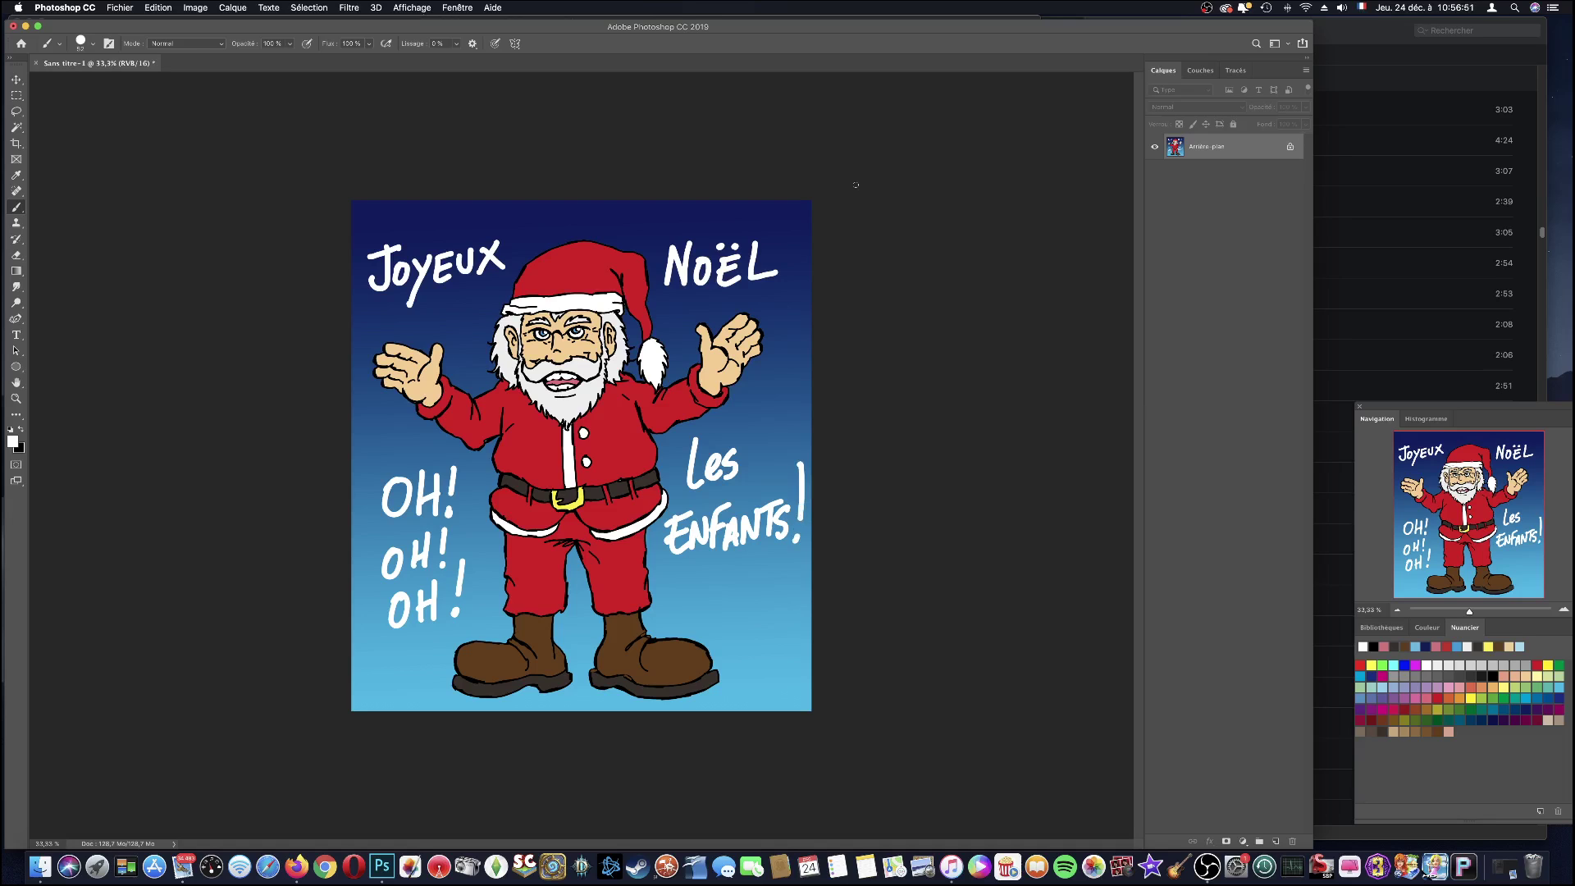
- Zoom to 100% on the boots and set a pale blue sampled from the background
key("super+plus")
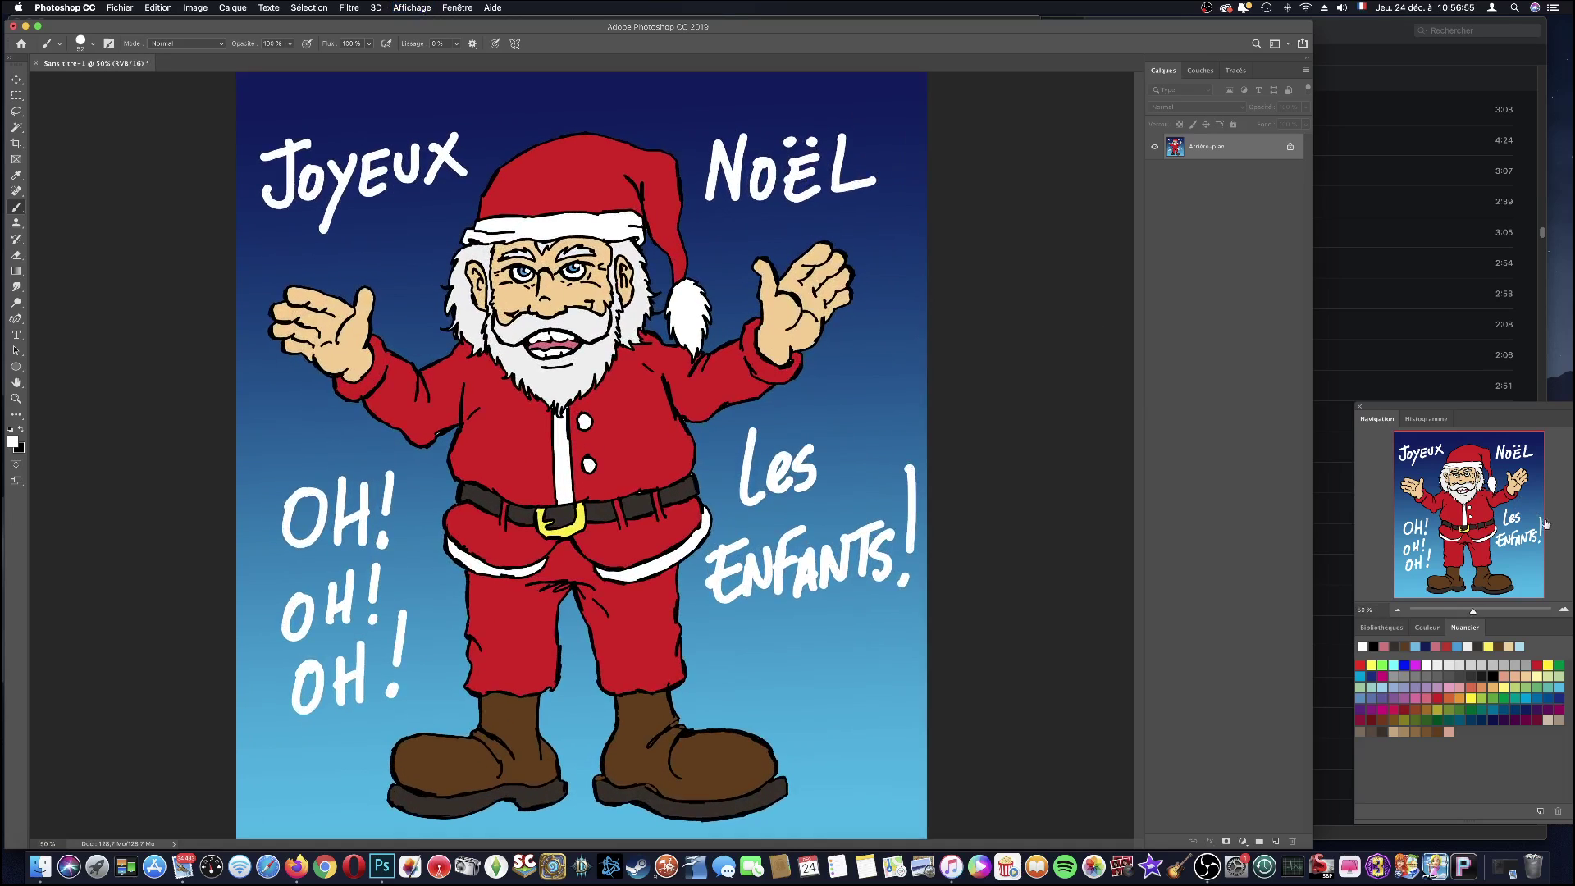
left_click(1564, 610)
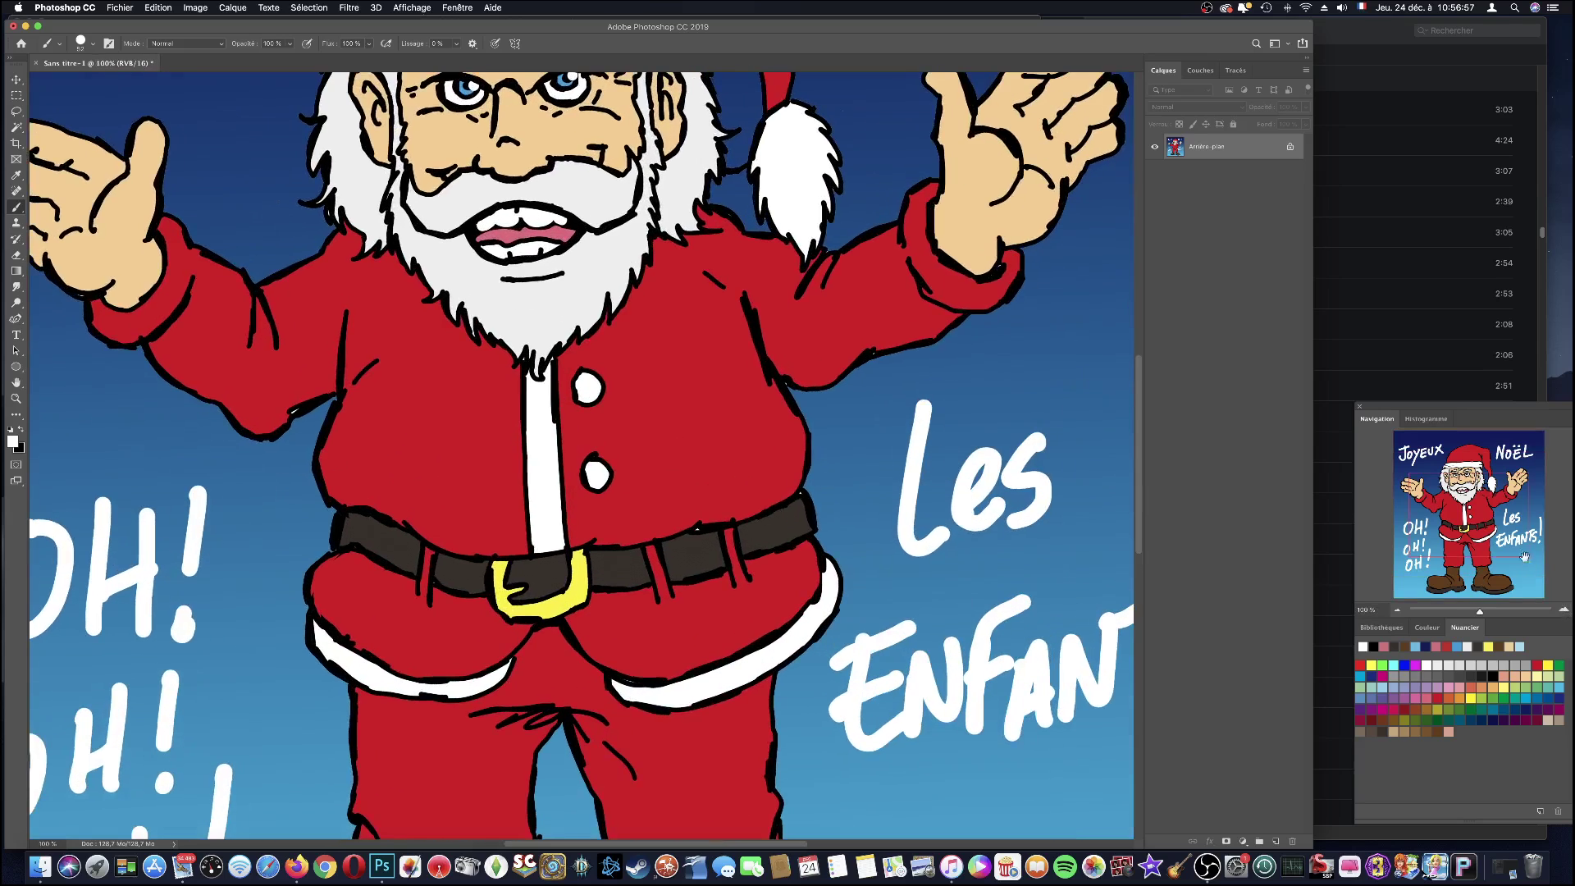
left_click_drag(1410, 551, 1424, 590)
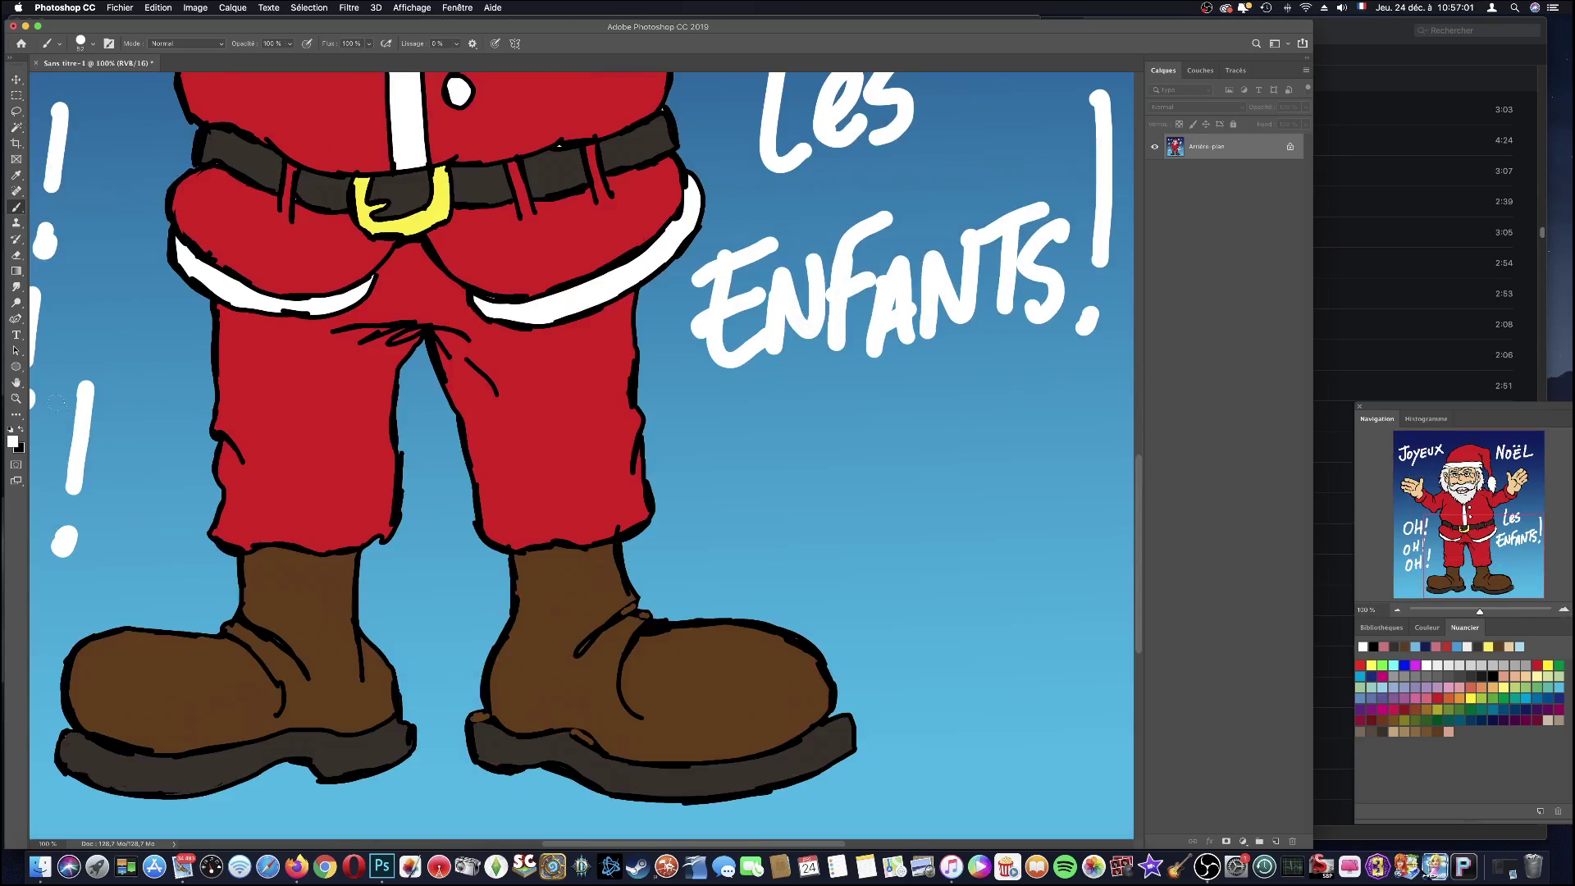
left_click(1559, 687)
left_click(12, 440)
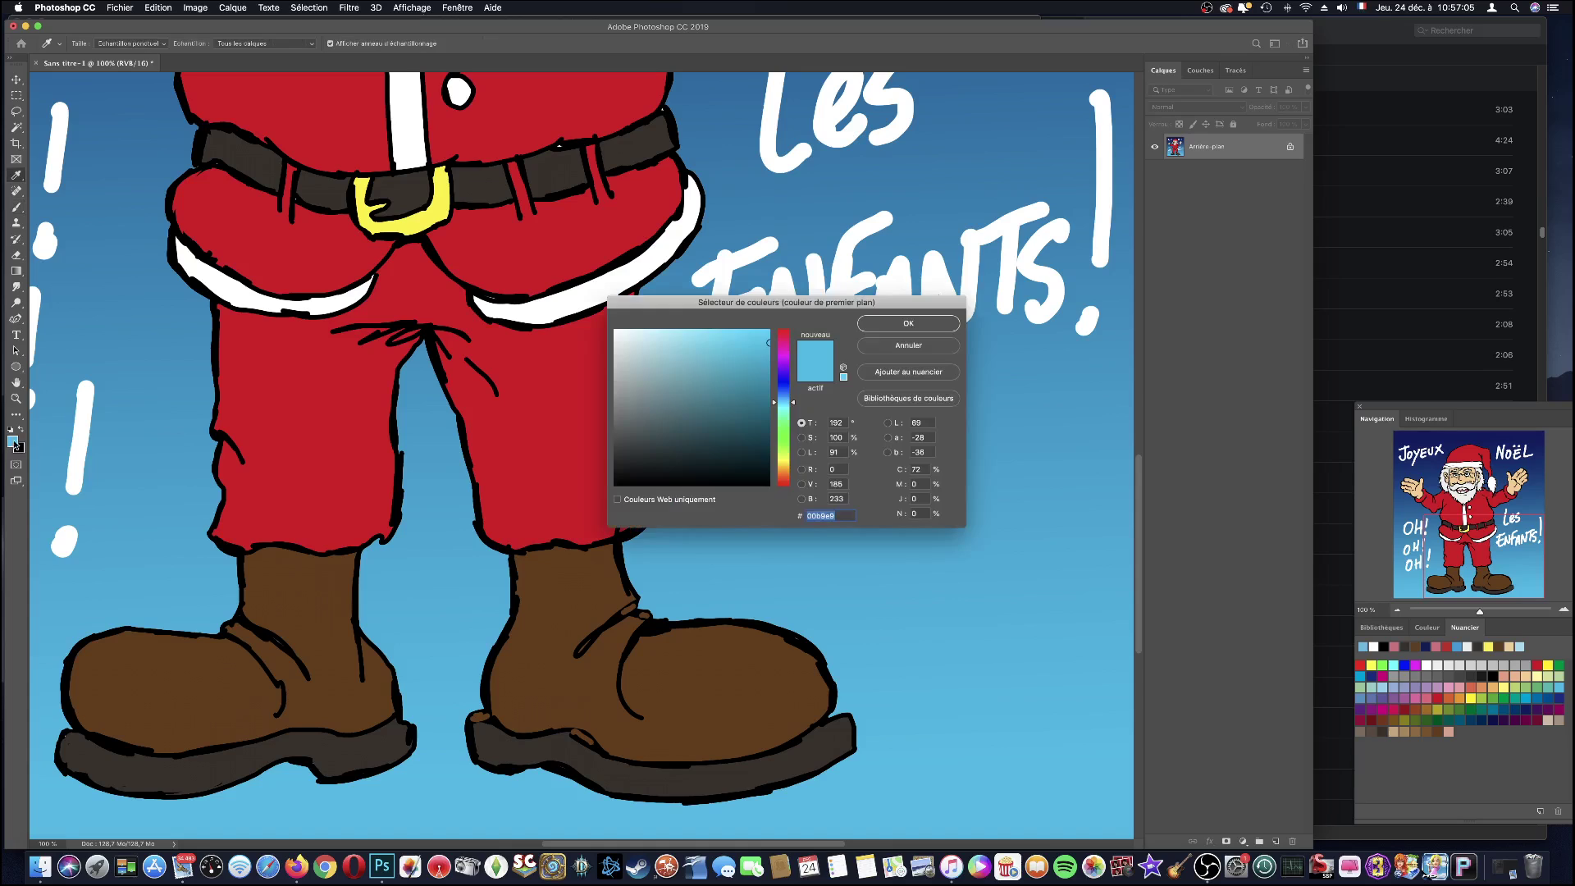
left_click_drag(707, 341, 654, 336)
left_click(908, 324)
- Sign 'Fabianos' beside the right boot with a 42 px brush, then zoom out
key("b")
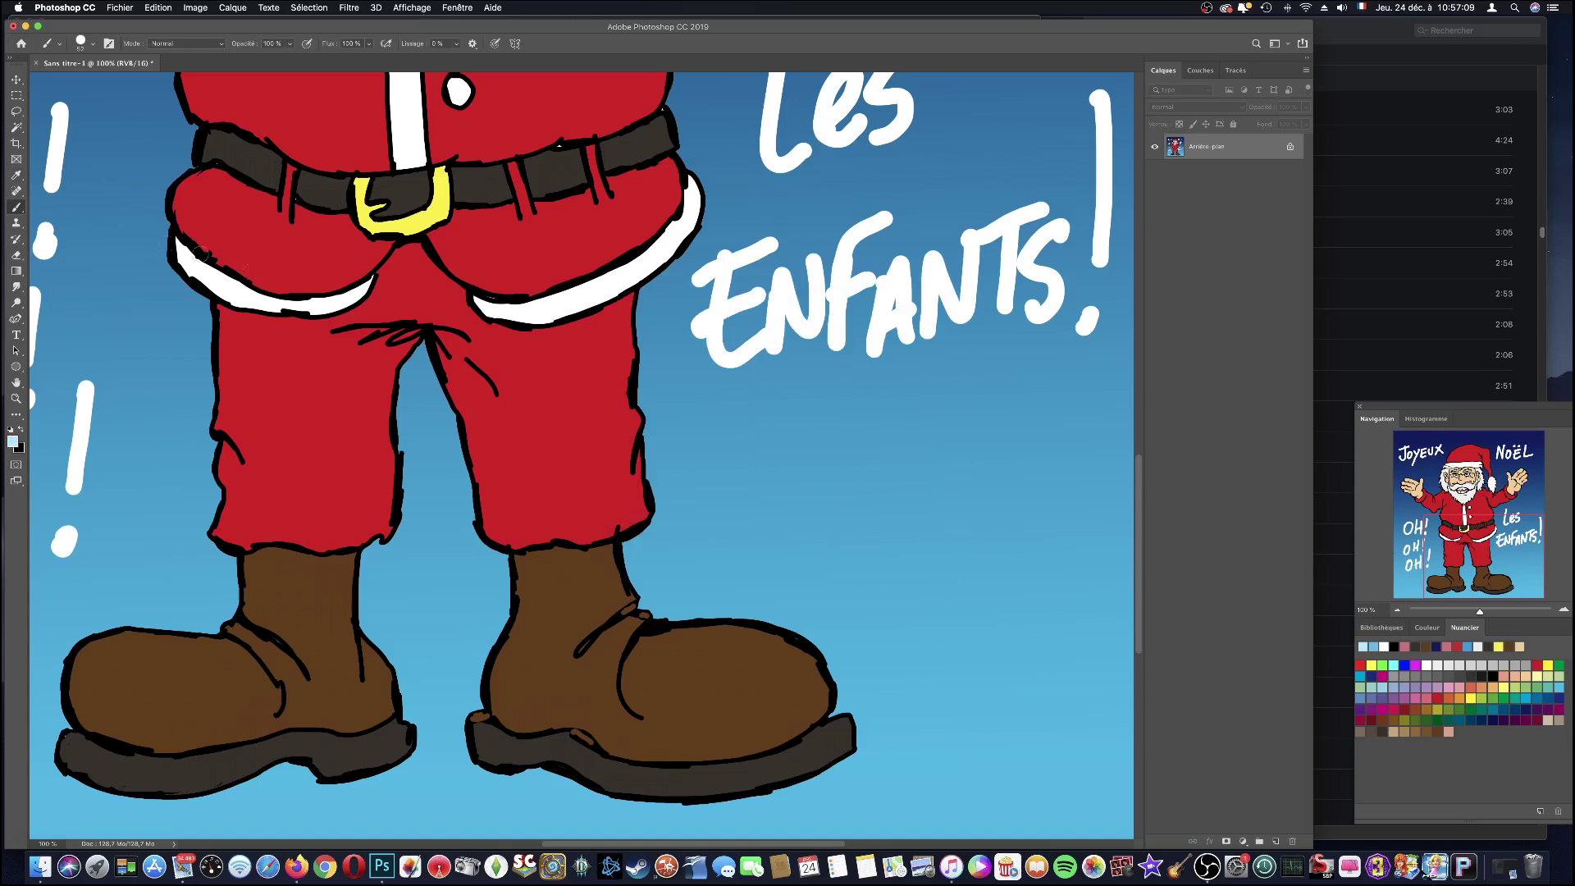
left_click(94, 44)
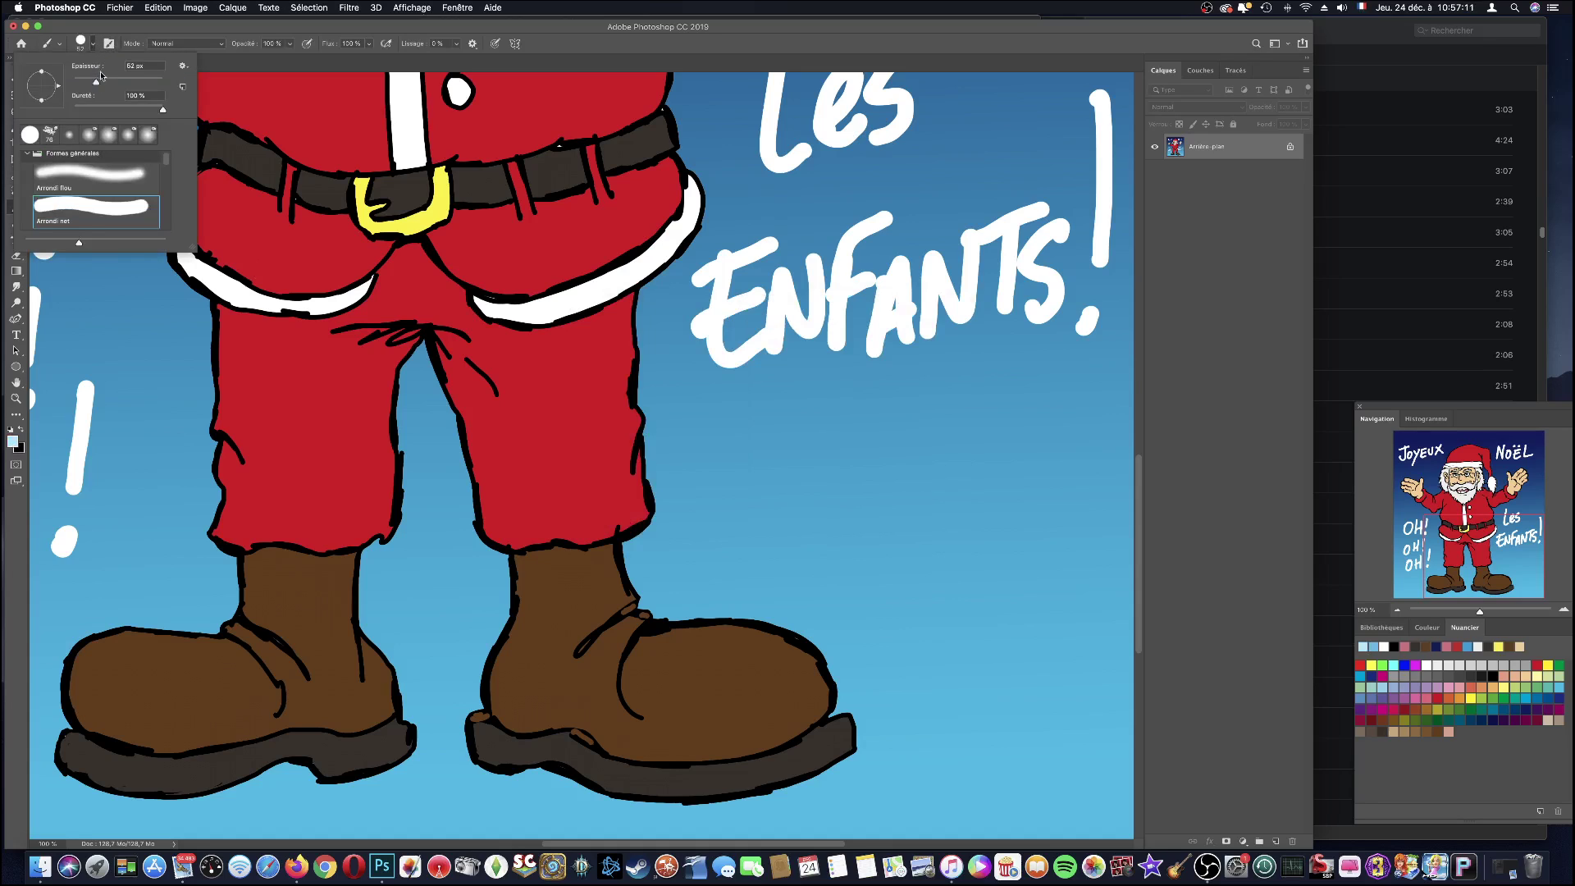
left_click_drag(102, 82, 78, 88)
left_click_drag(936, 646, 917, 721)
left_click_drag(931, 656, 997, 636)
mouse_move(901, 687)
left_mouse_down()
mouse_move(954, 668)
mouse_move(928, 719)
mouse_move(988, 713)
mouse_move(1100, 671)
mouse_move(991, 751)
left_mouse_up()
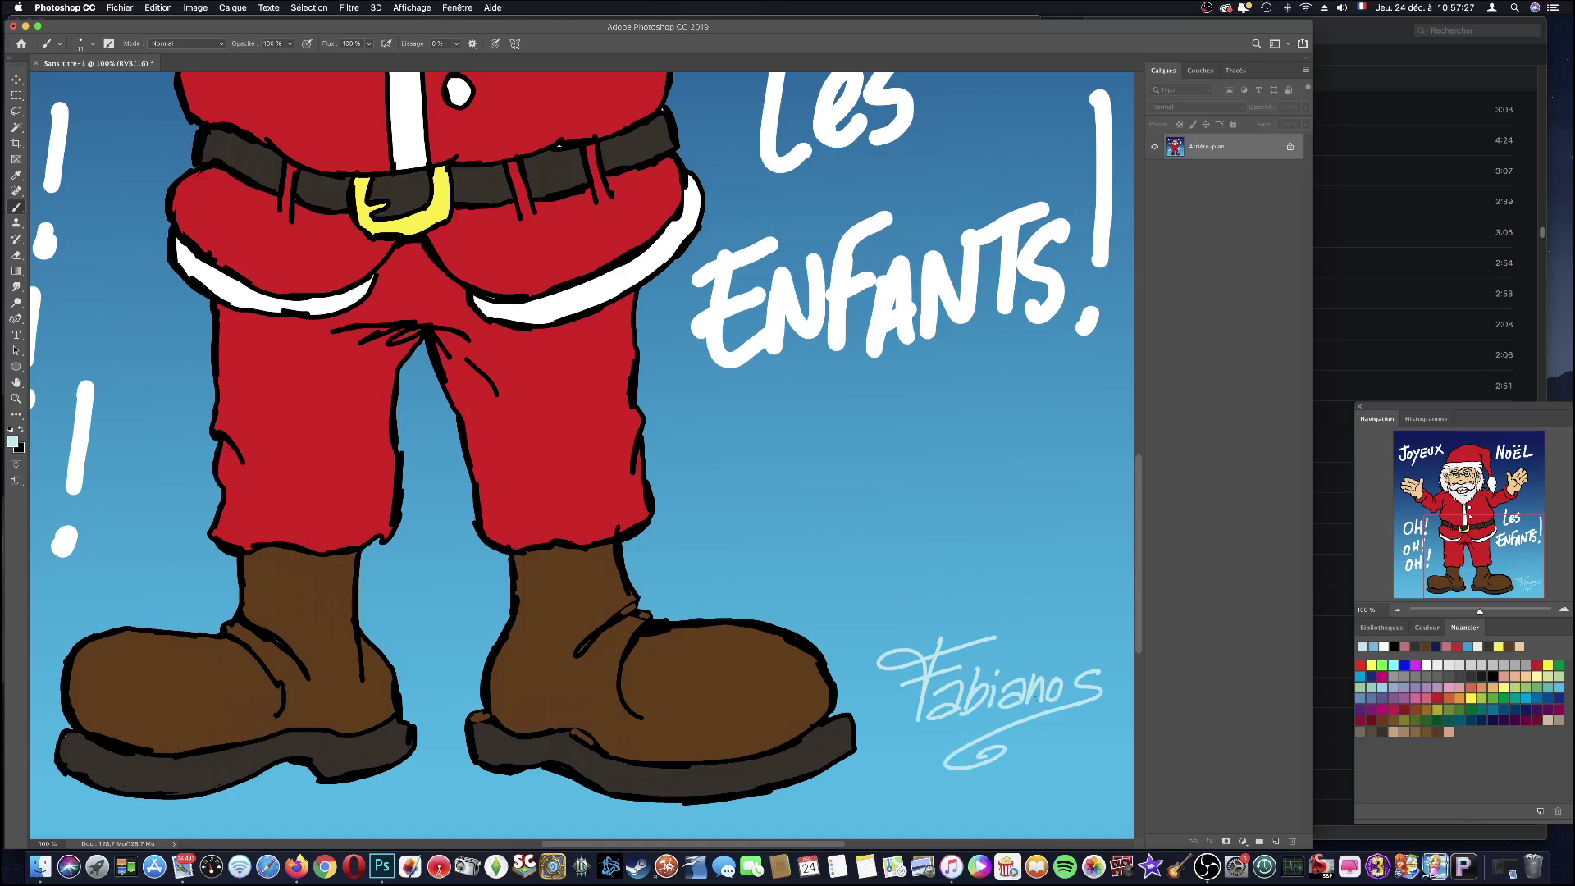
key("super+minus")
key("super+minus")
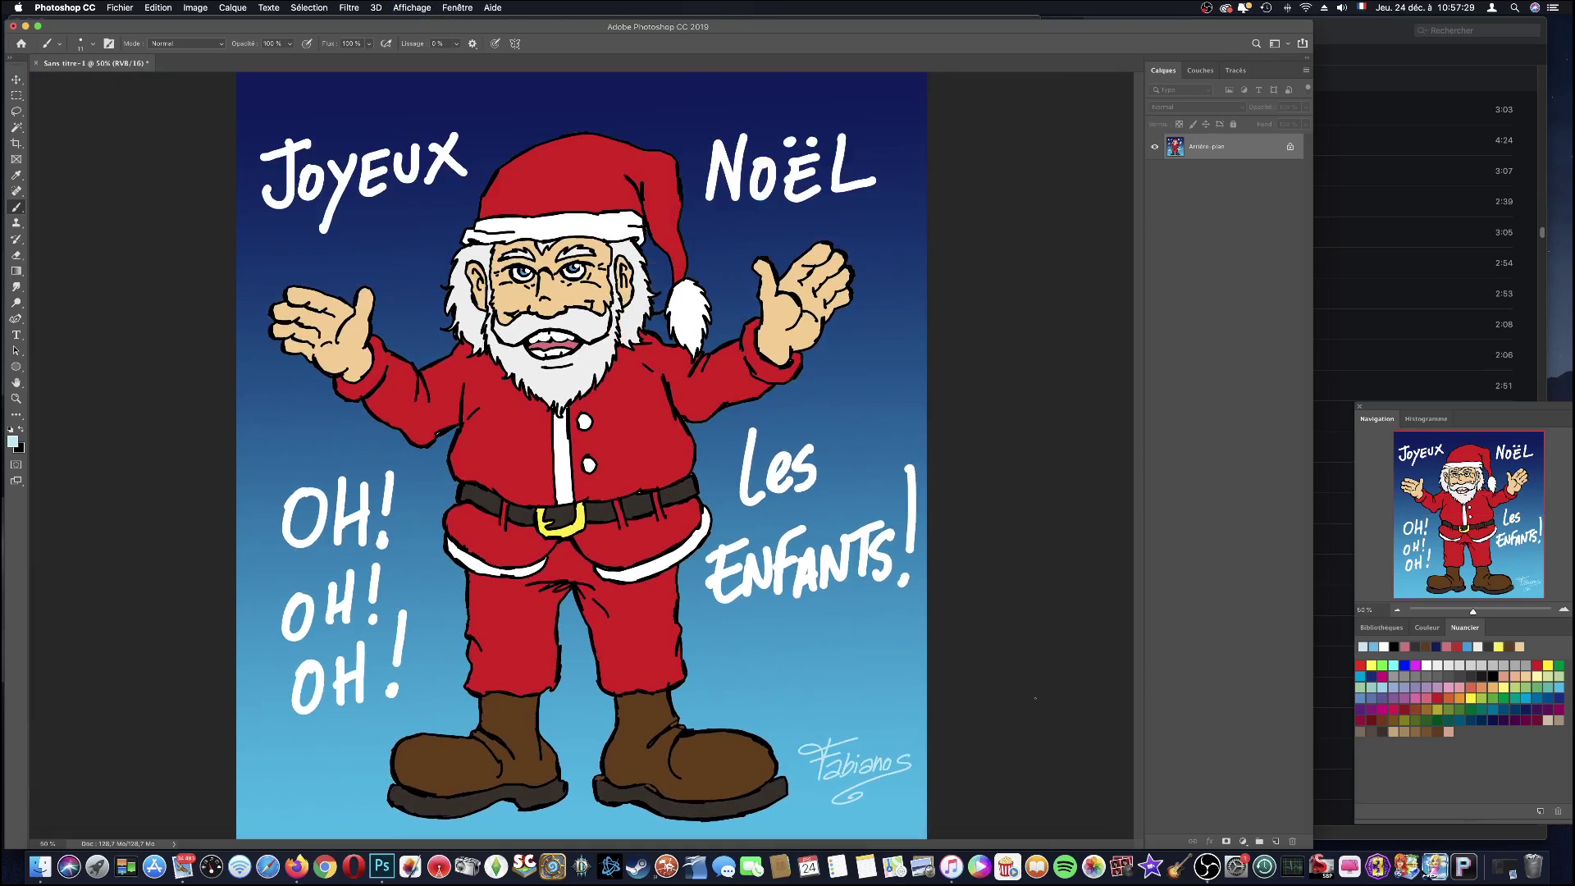